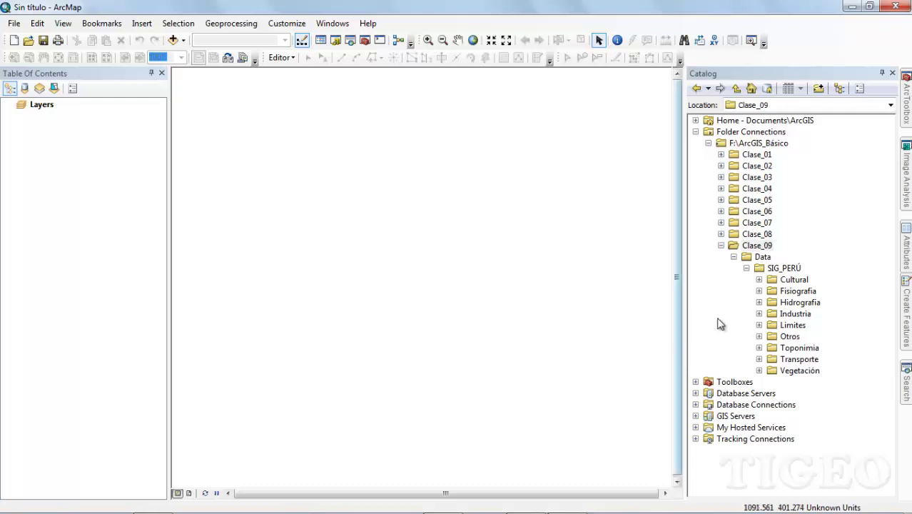
Step: Add the Cap_Departa.shp shapefile from the Clase_09 Data\SIG_PERÚ\Cultural folder to the map
click(761, 247)
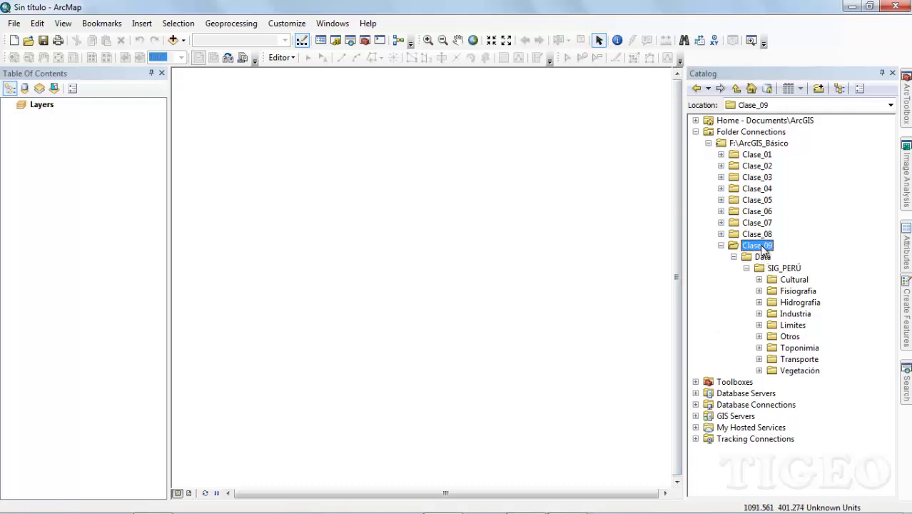
click(766, 258)
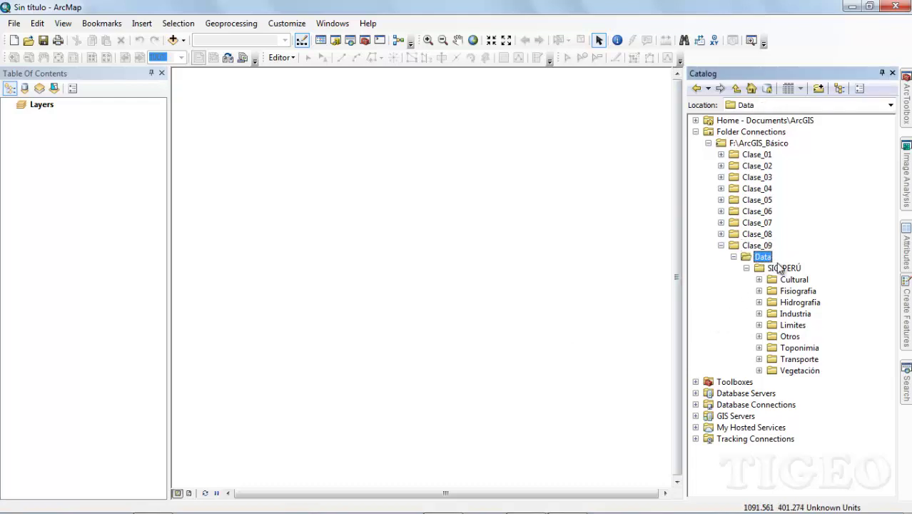
click(783, 270)
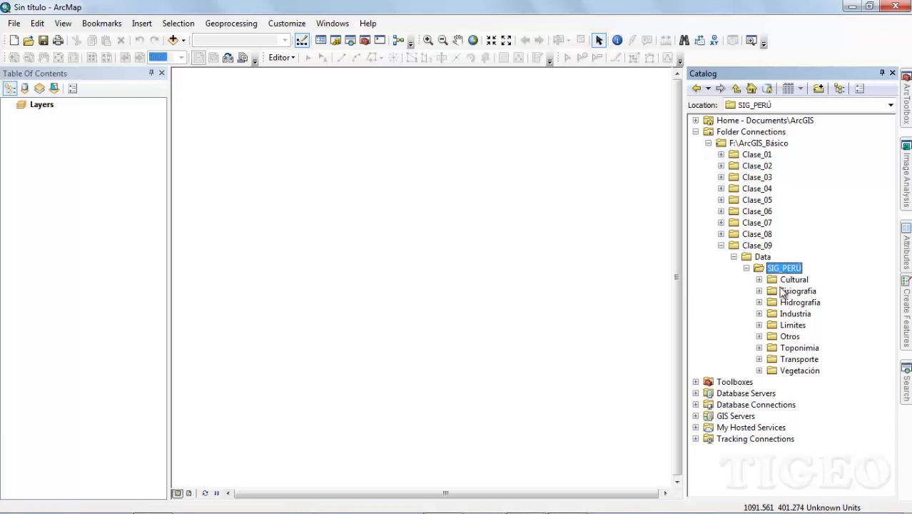
click(793, 280)
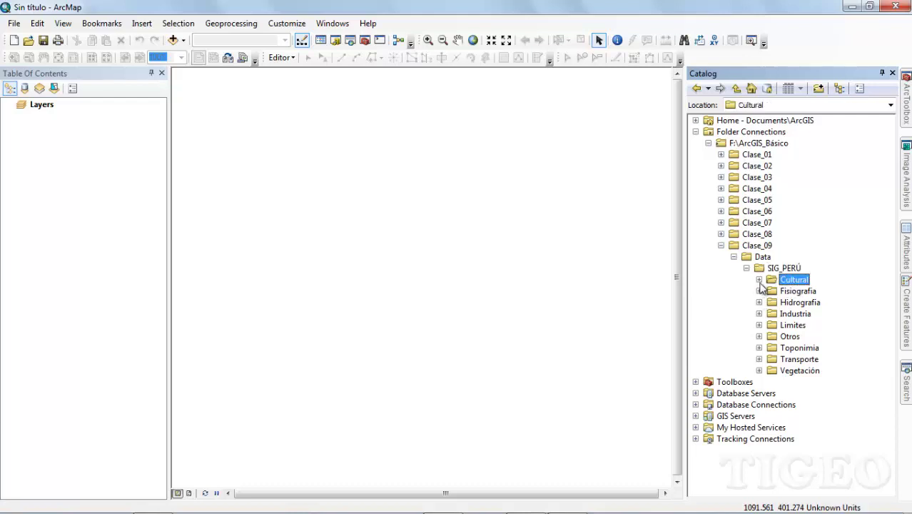
click(760, 280)
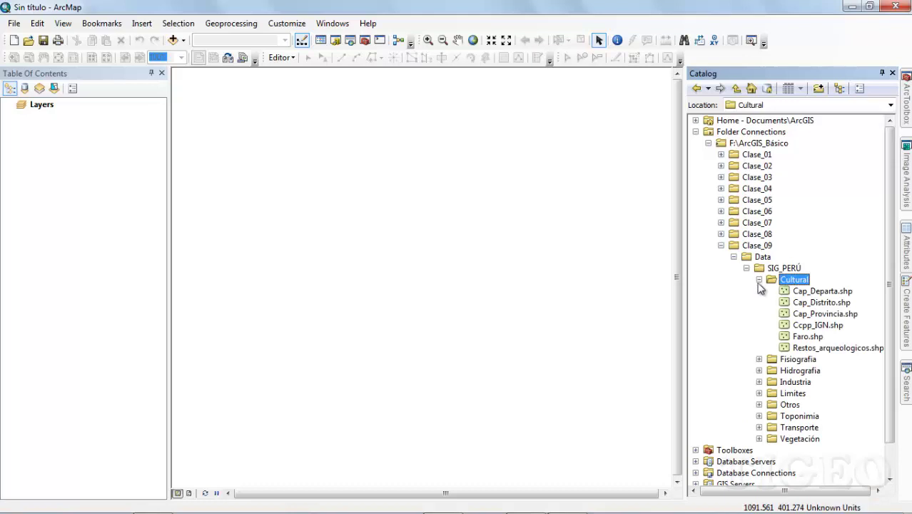
click(818, 293)
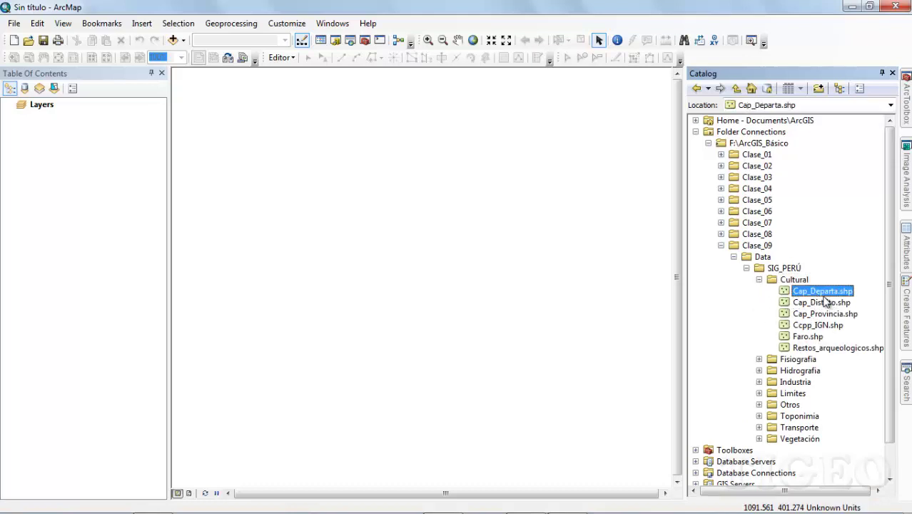
drag(816, 294, 421, 306)
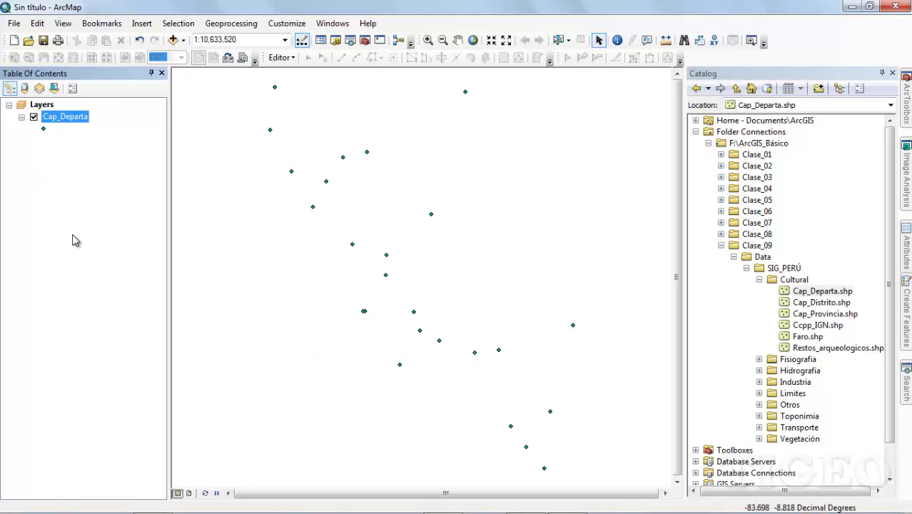
Step: Change the Cap_Departa point symbol to Circle 3 with an orange fill colour
click(43, 129)
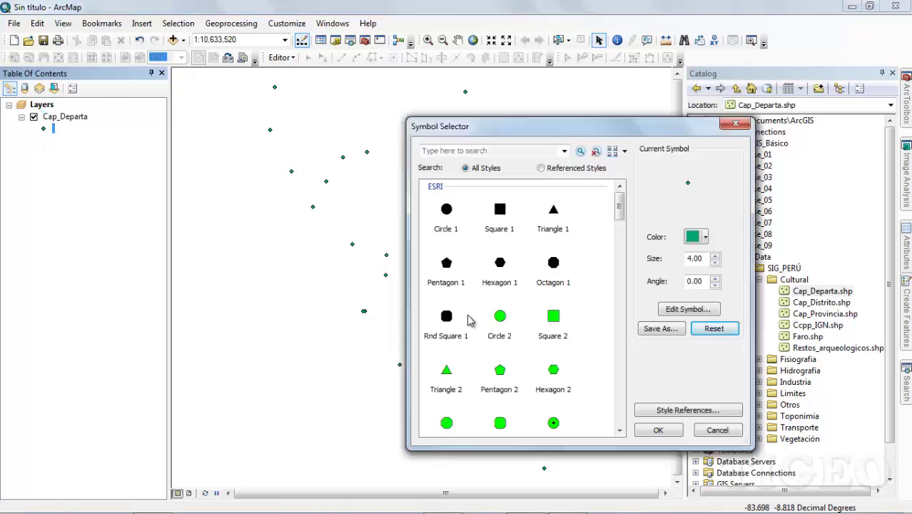
click(553, 423)
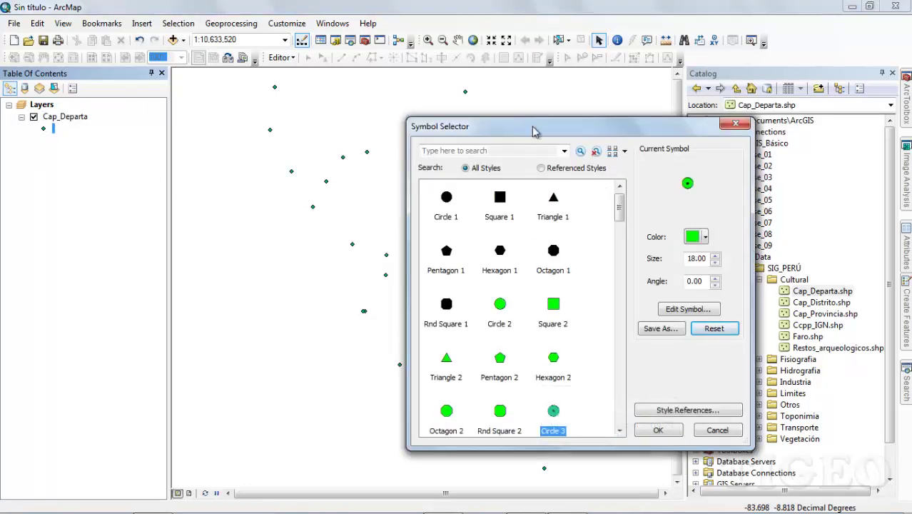
drag(533, 131, 384, 136)
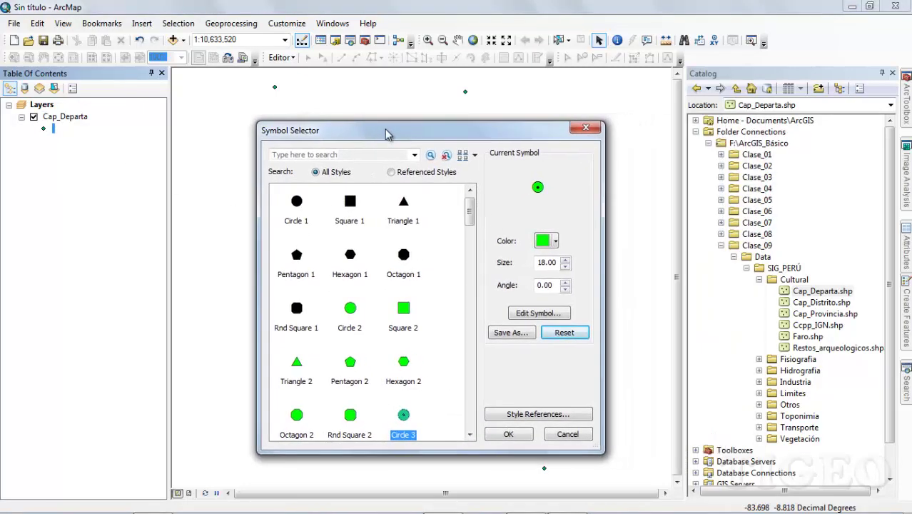
click(556, 243)
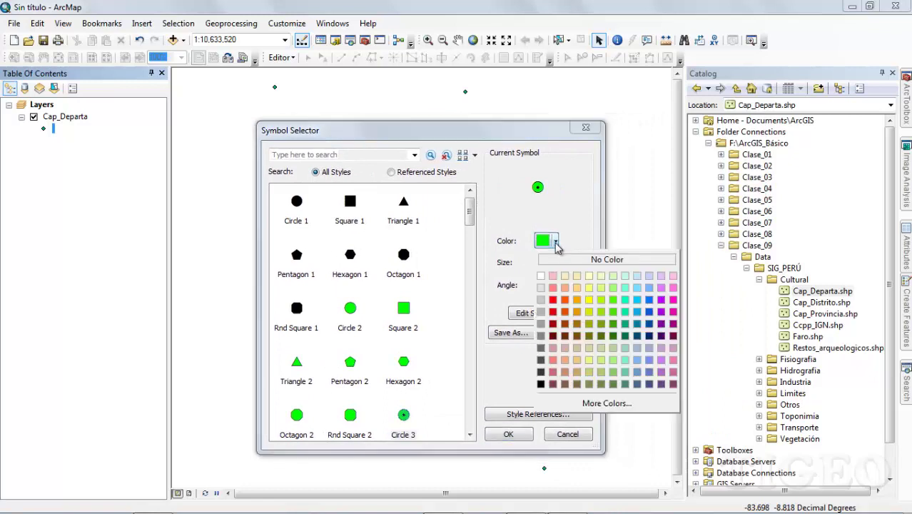
click(564, 300)
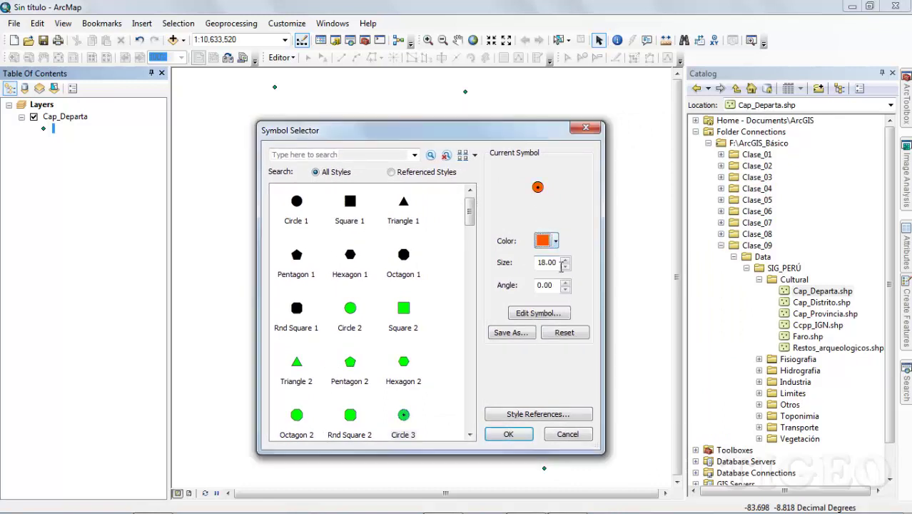
click(505, 435)
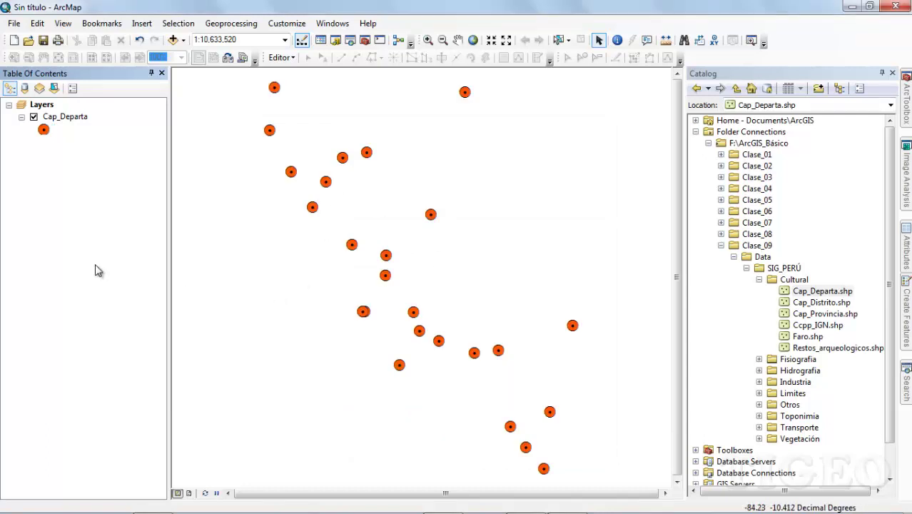
Step: In the Cap_Departa label properties, keep labelling all features the same way and set the label field to Nombre
click(65, 118)
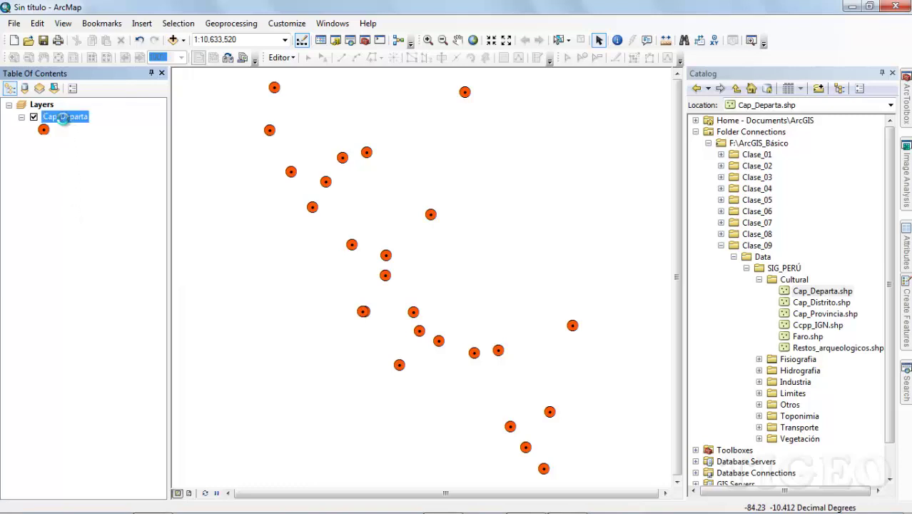
right_click(63, 119)
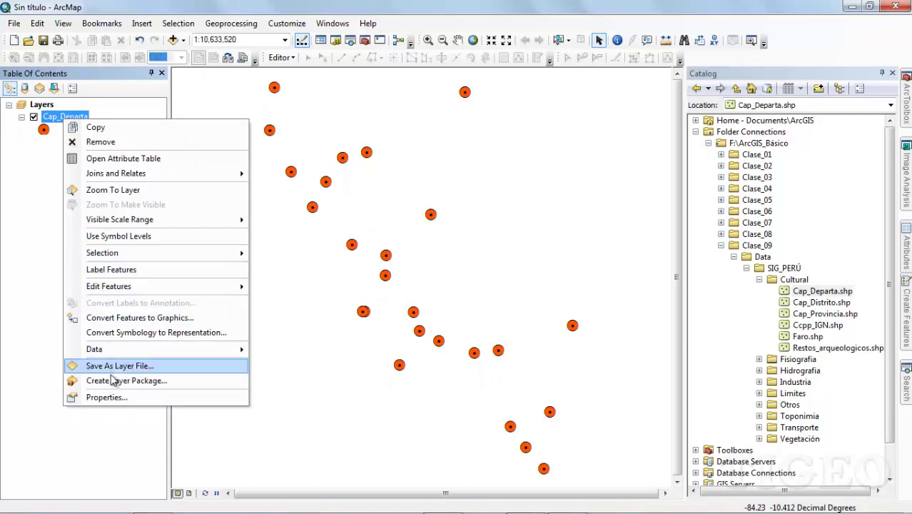
click(114, 396)
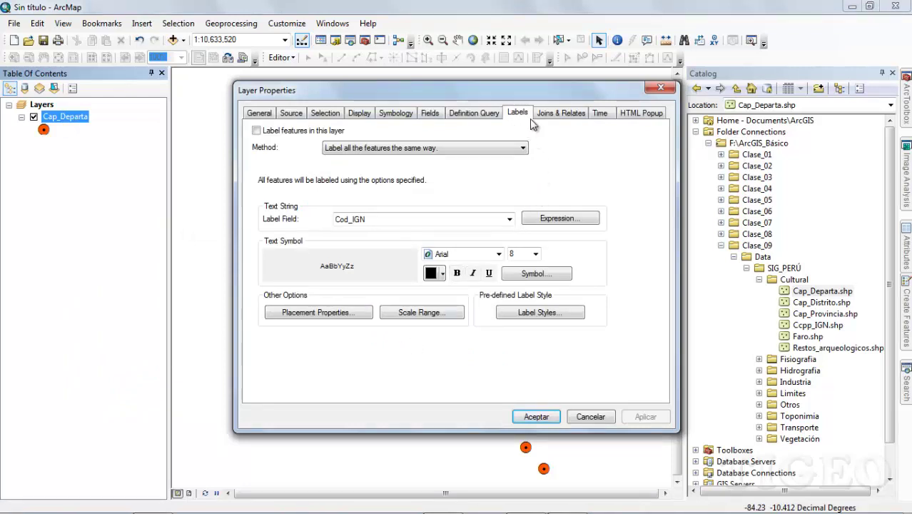
drag(519, 97, 488, 112)
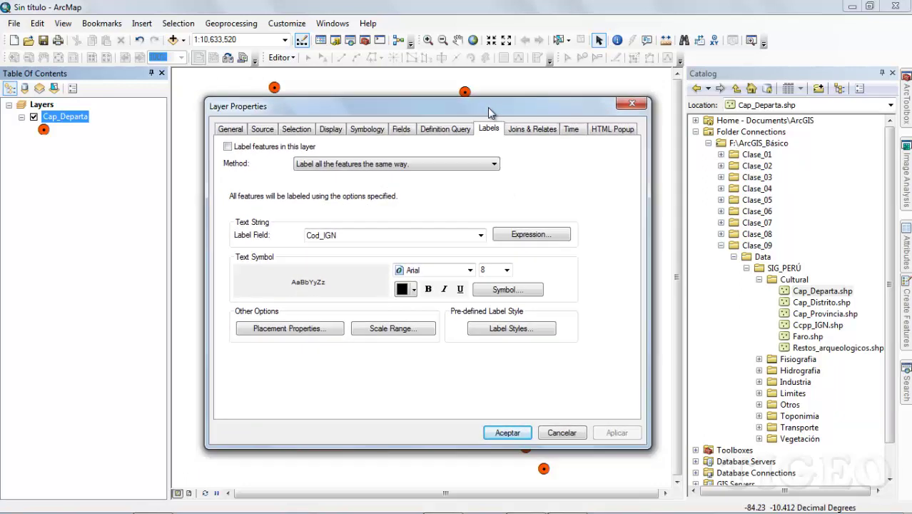
click(444, 167)
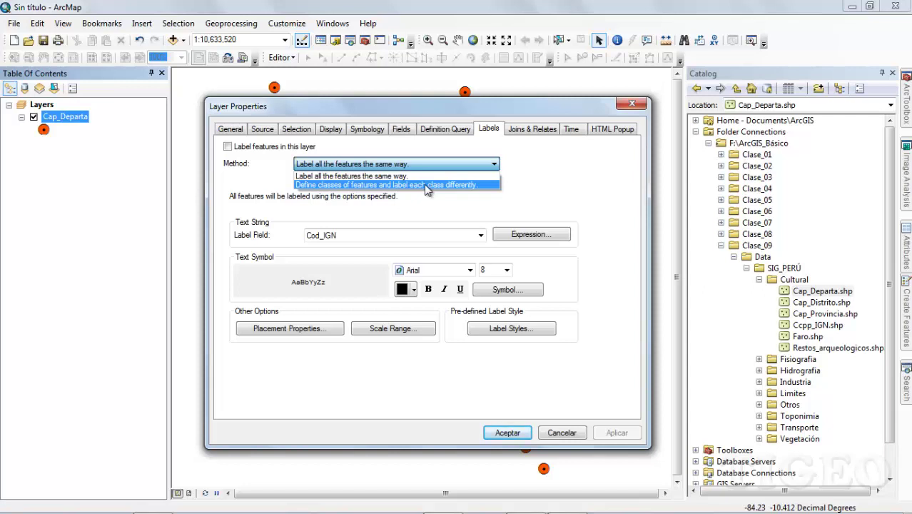
click(434, 175)
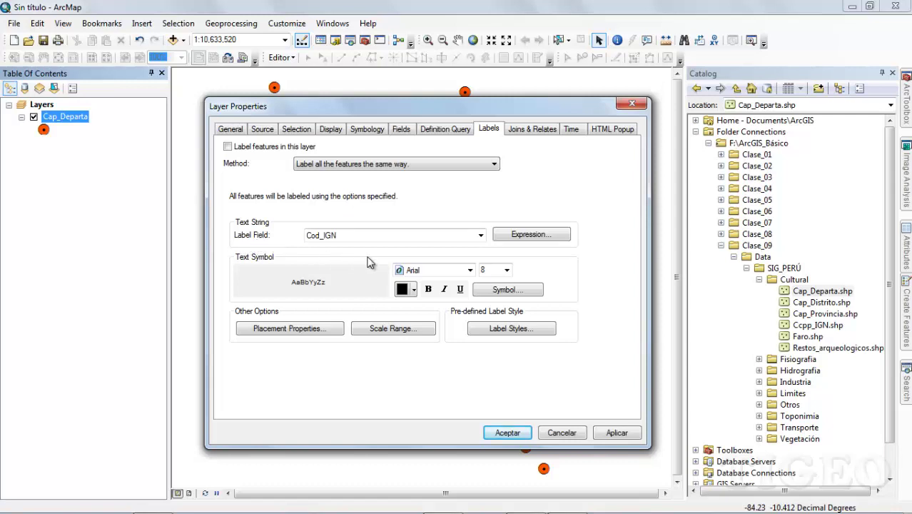
click(481, 236)
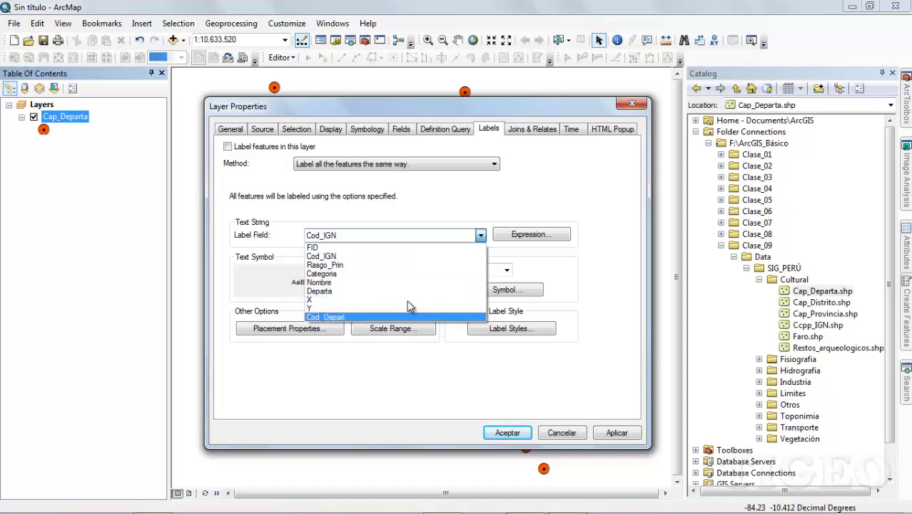
click(392, 283)
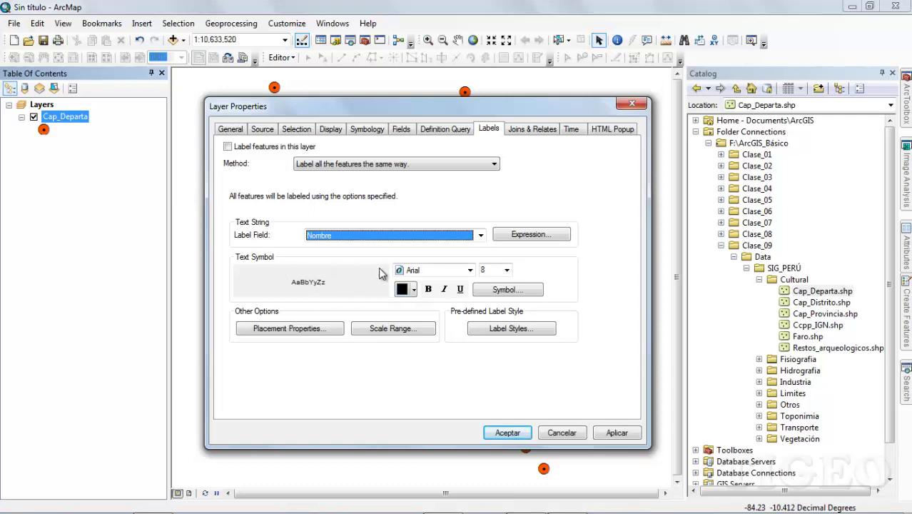
Step: Look through the fonts available for the label text, leaving Arial selected
click(469, 271)
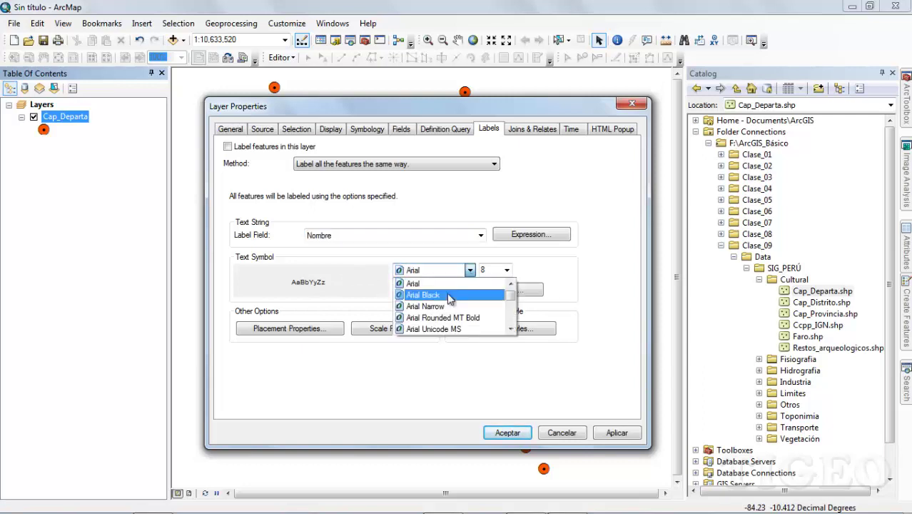
scroll(449, 299, down, 5)
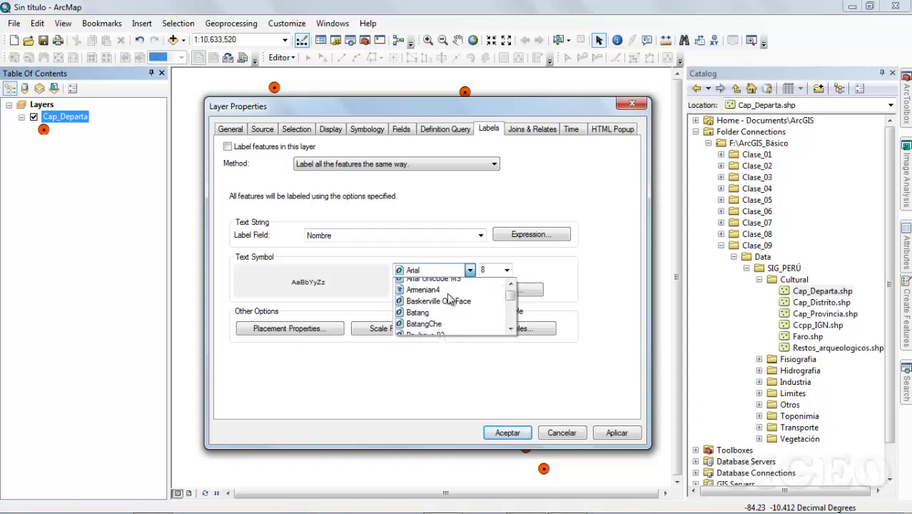
scroll(449, 299, down, 4)
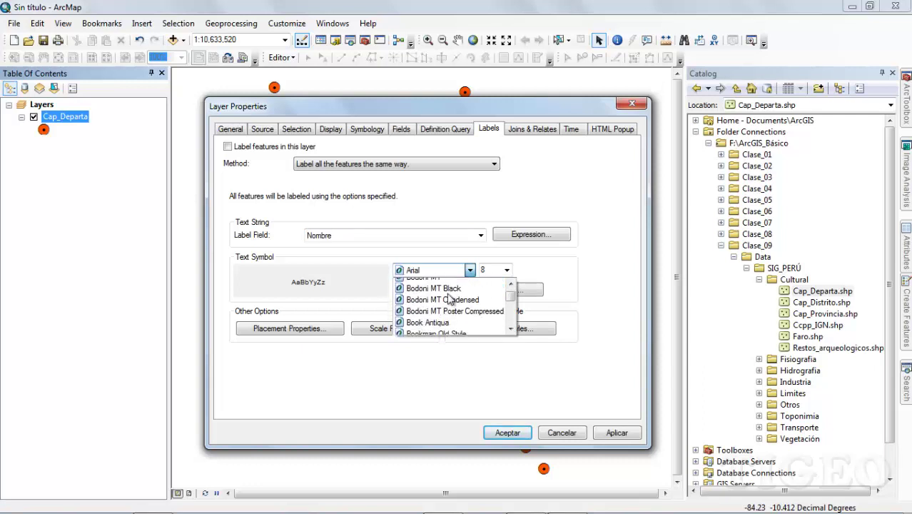
scroll(449, 299, down, 4)
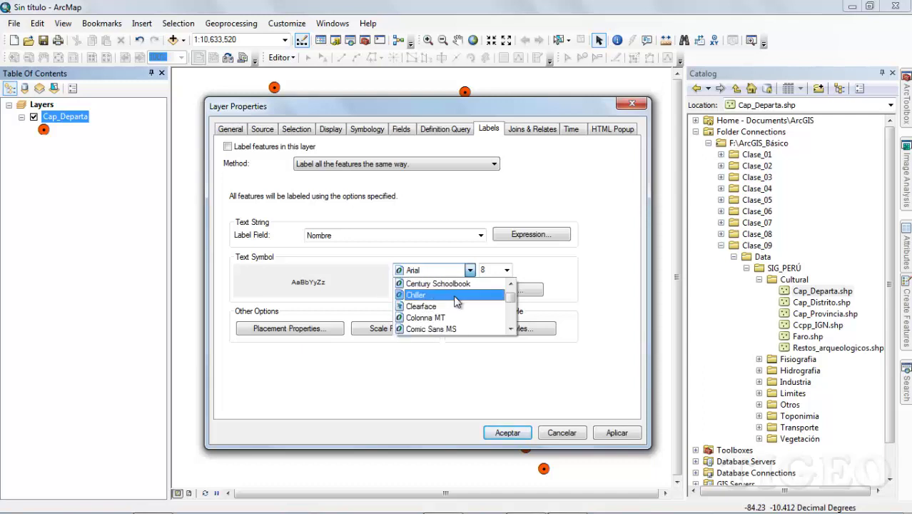
scroll(457, 302, down, 2)
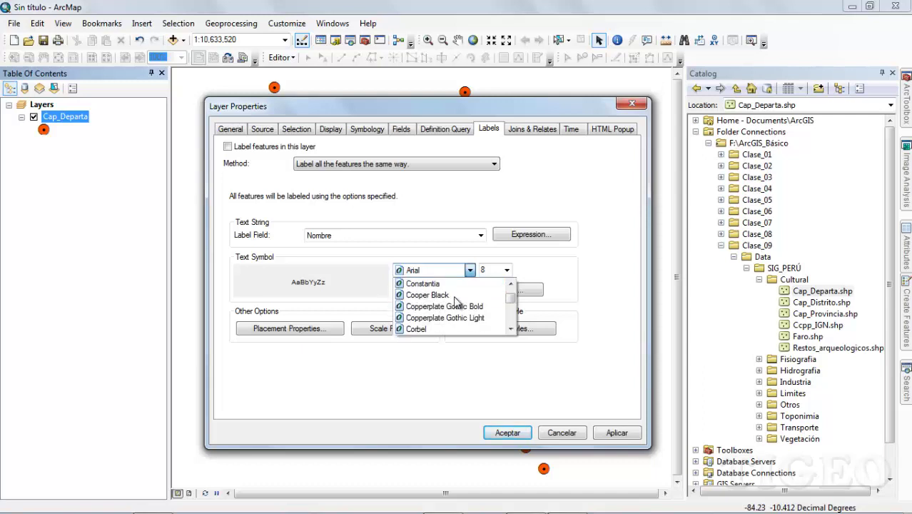
scroll(455, 301, down, 4)
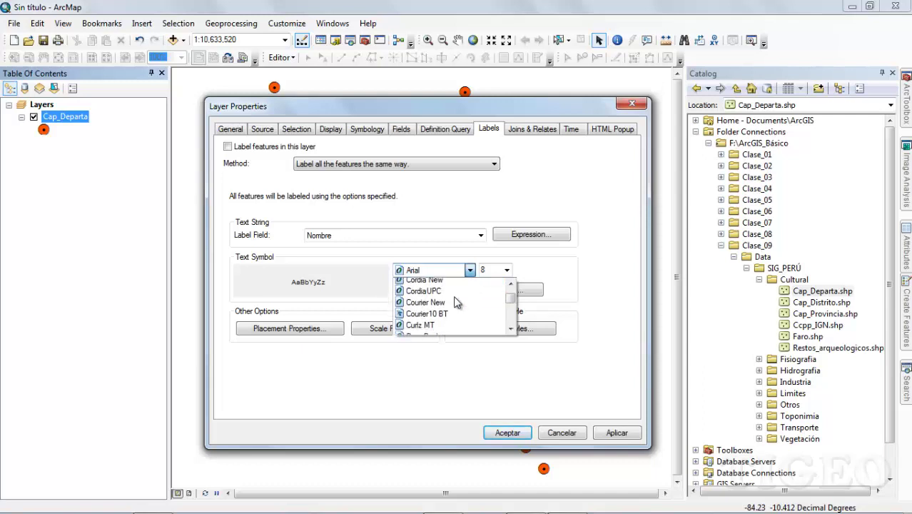
scroll(456, 302, down, 8)
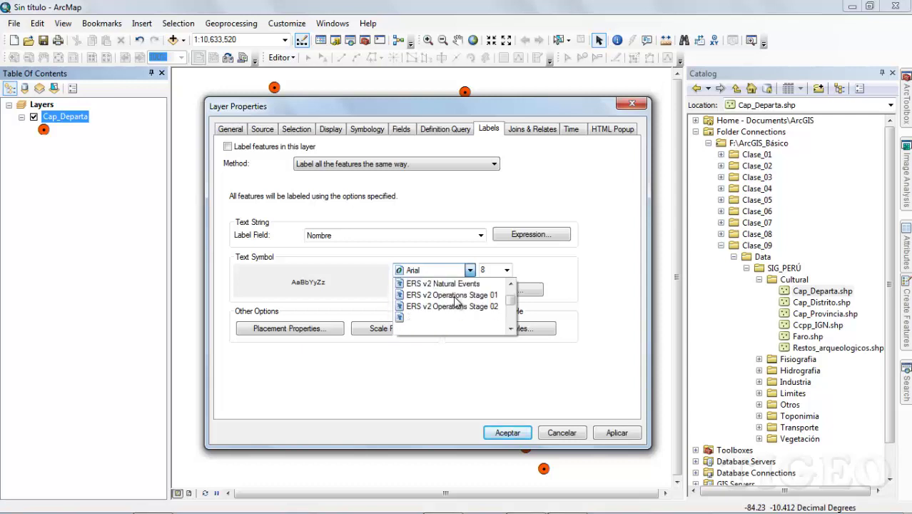
scroll(471, 306, down, 10)
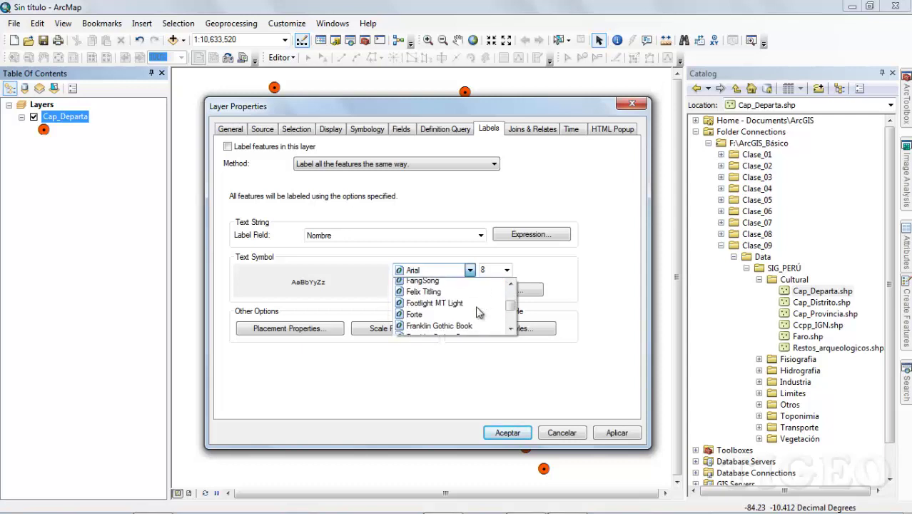
scroll(476, 310, down, 10)
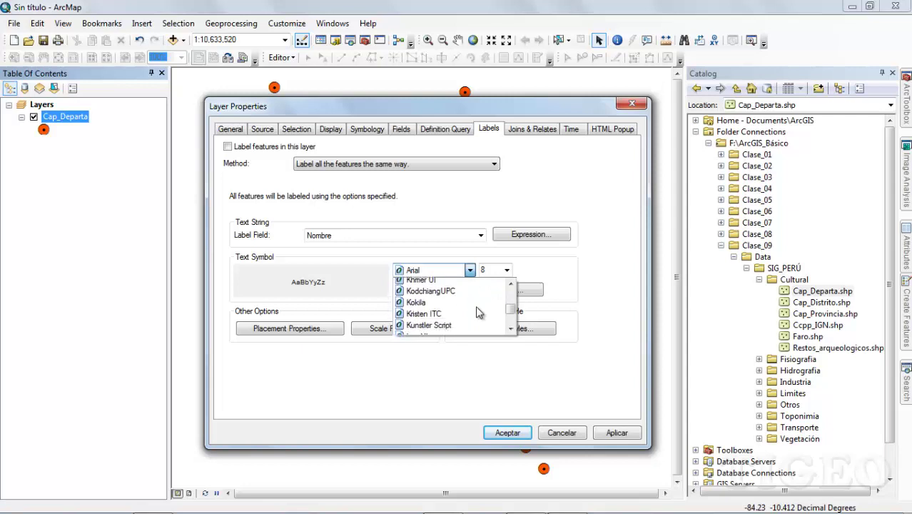
drag(503, 313, 506, 288)
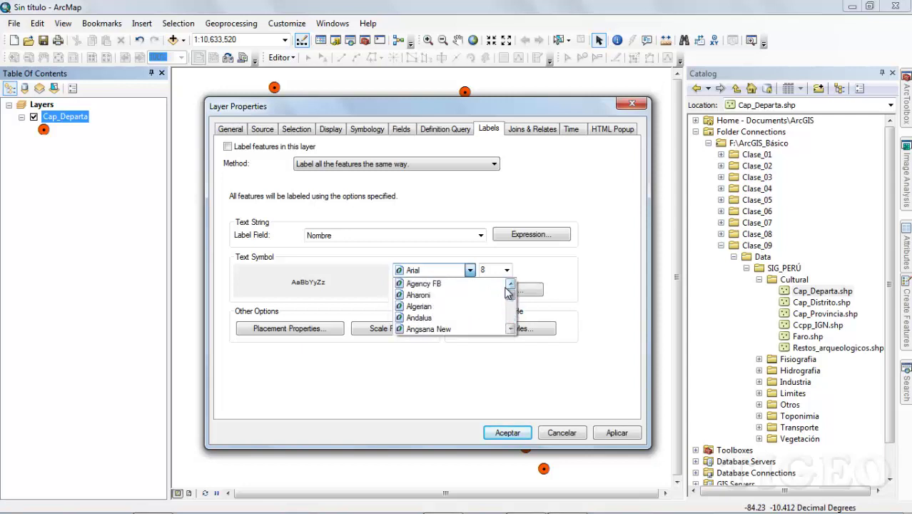
scroll(477, 297, down, 3)
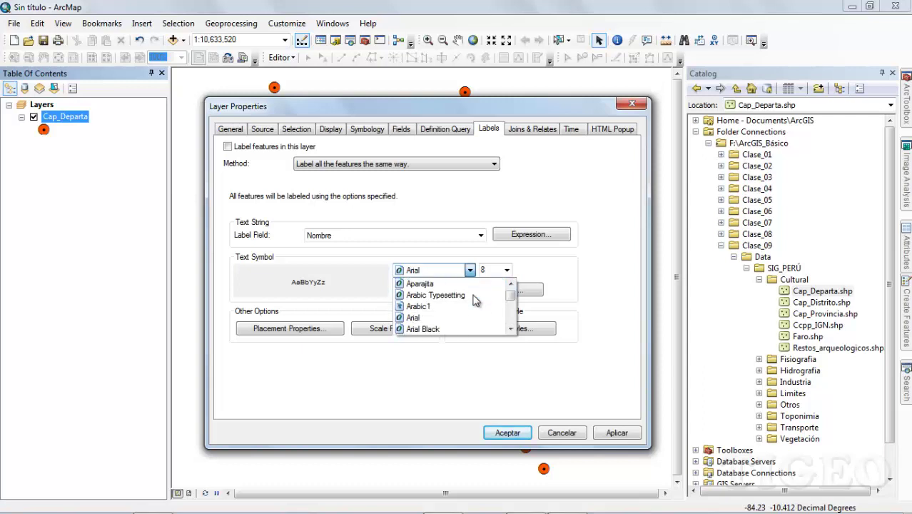
scroll(476, 301, up, 3)
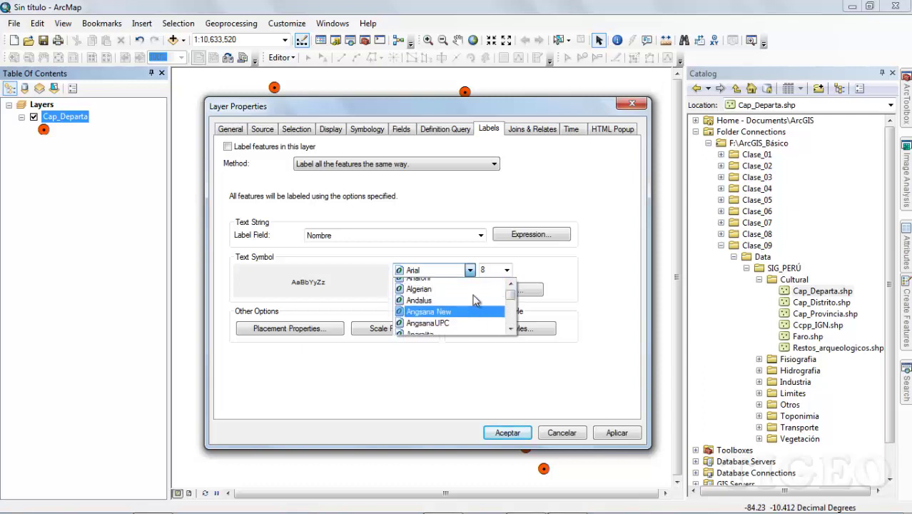
click(430, 205)
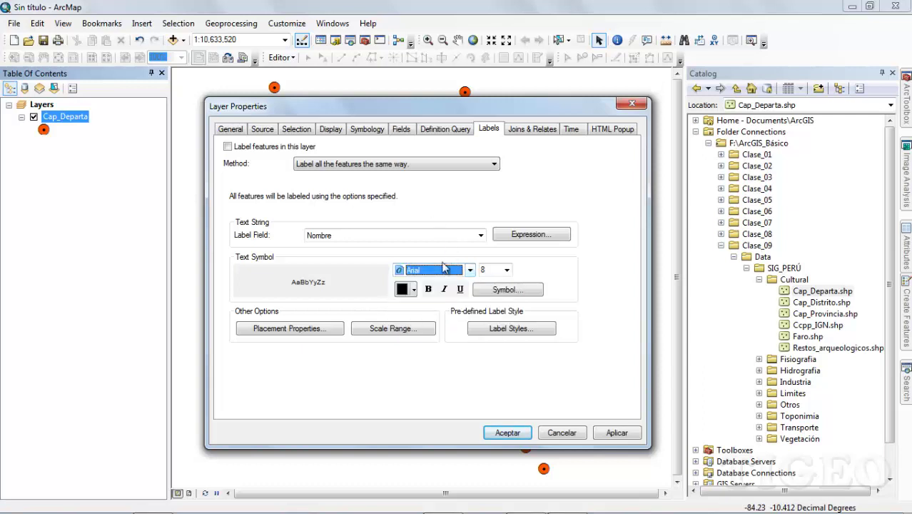
Step: Set the label text size to 10 and change its font to Arial Black
click(507, 271)
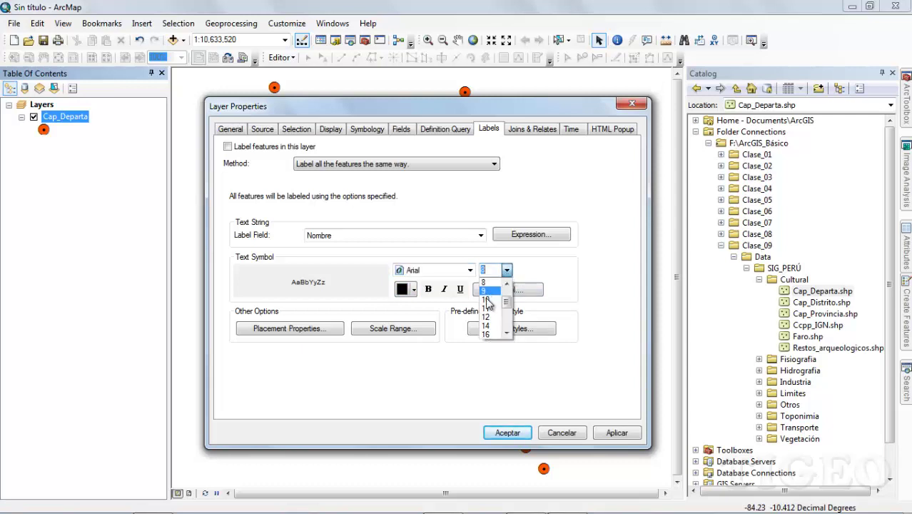
scroll(486, 310, down, 3)
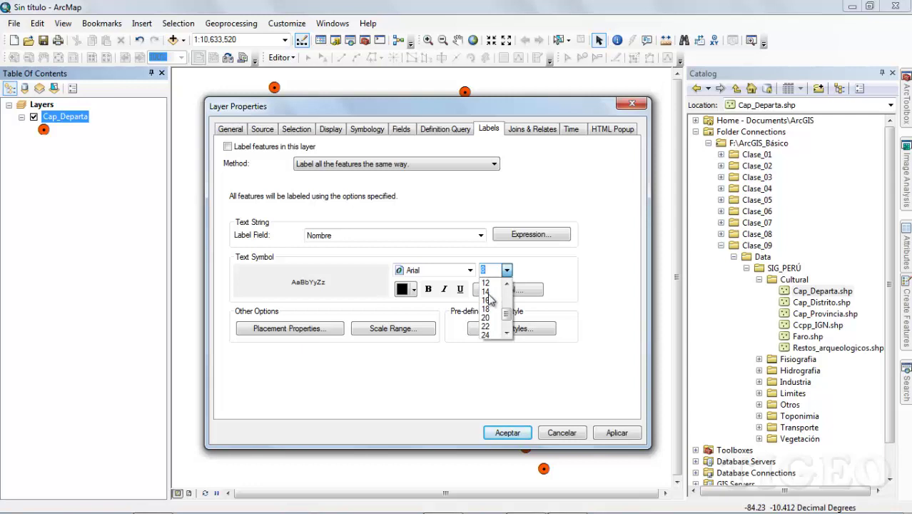
scroll(487, 321, up, 4)
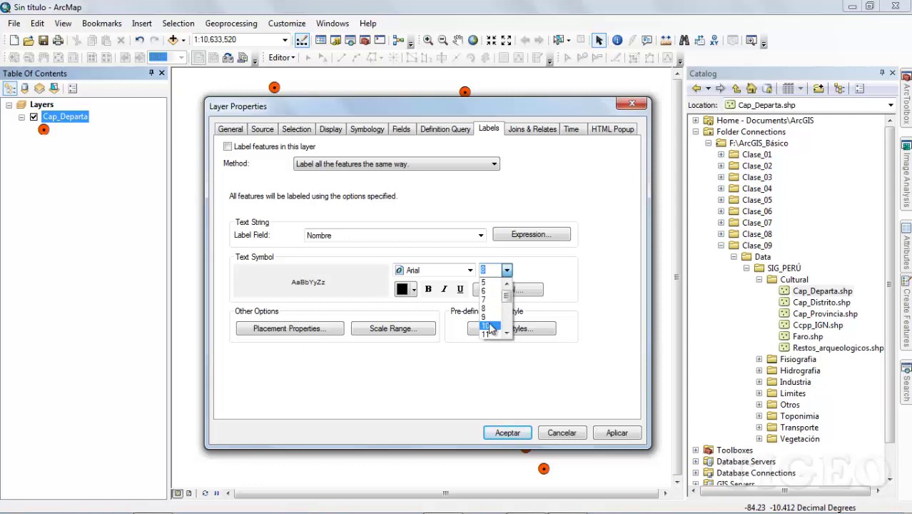
click(487, 326)
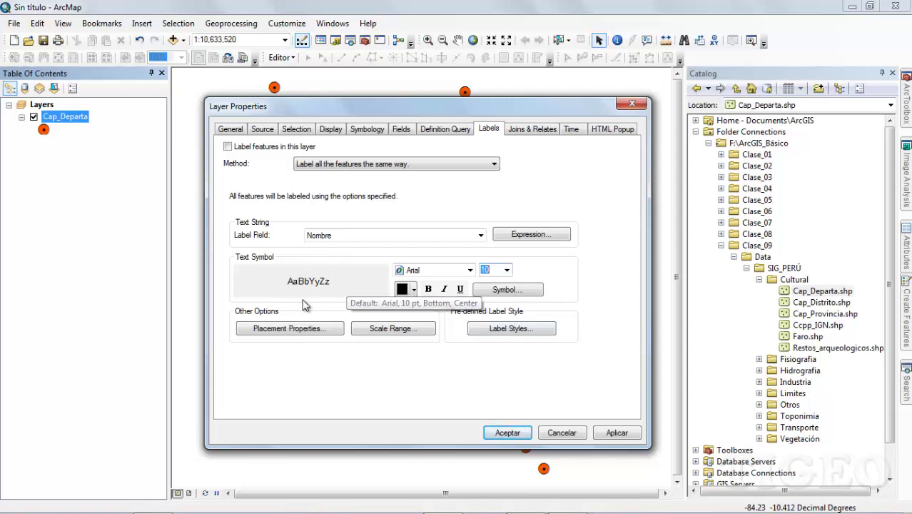
click(470, 269)
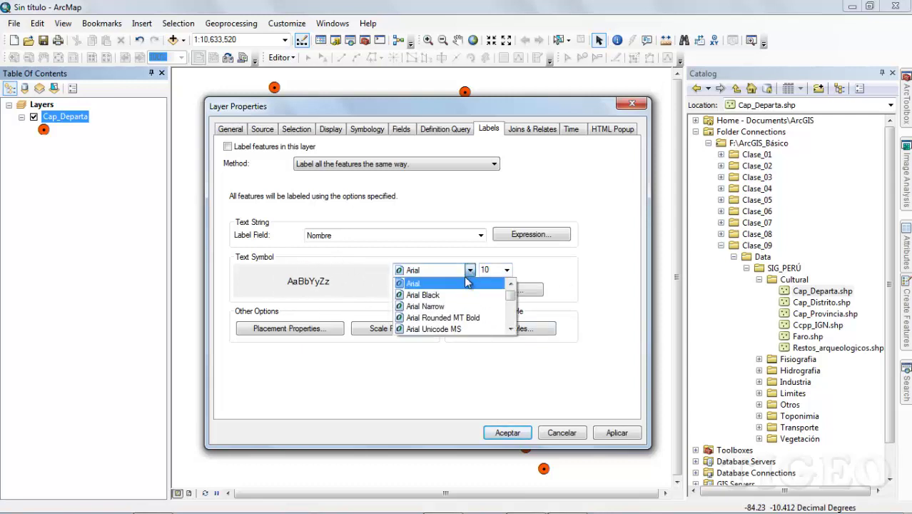
click(444, 296)
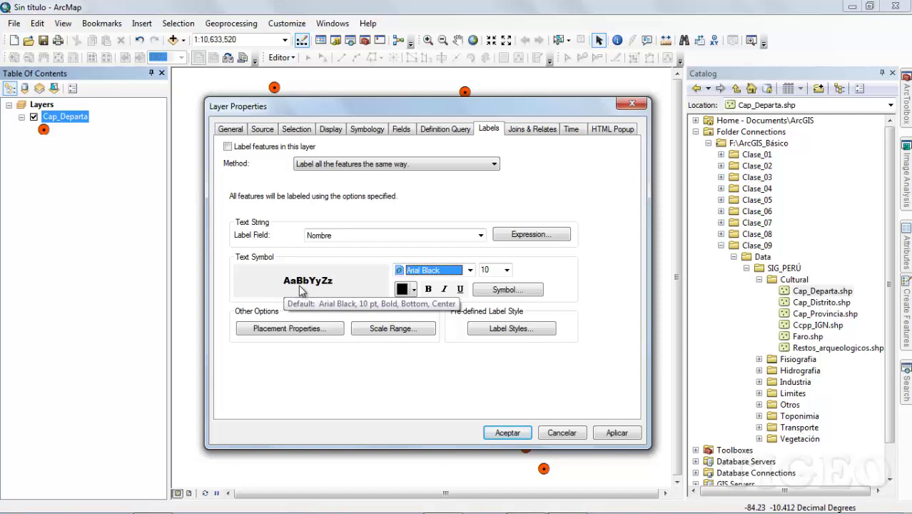
Step: Try size 8 for the label text and return it to size 10, keeping the Arial Black font
click(507, 270)
scroll(491, 292, up, 1)
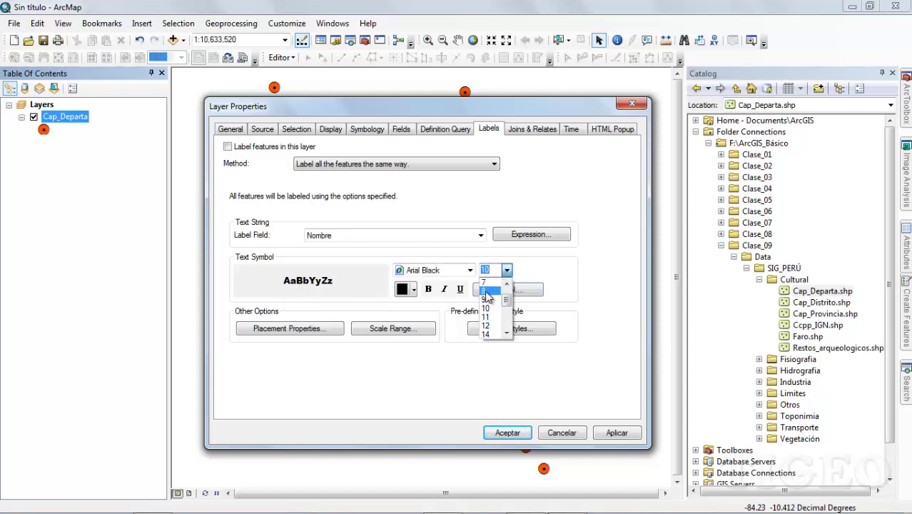
click(485, 292)
click(507, 270)
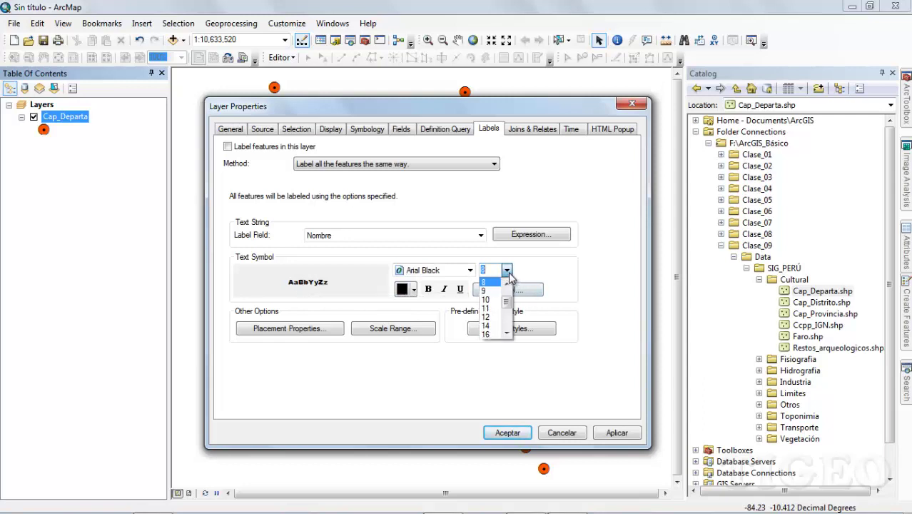
click(491, 301)
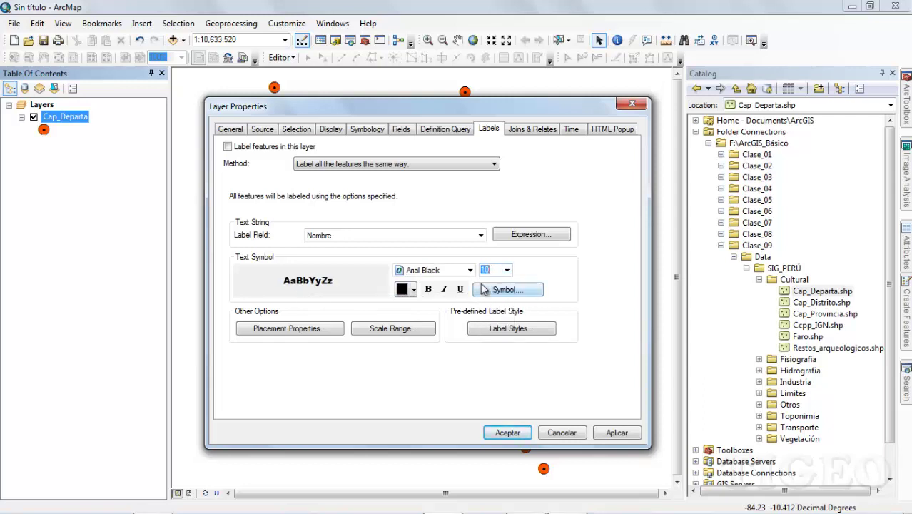
click(470, 271)
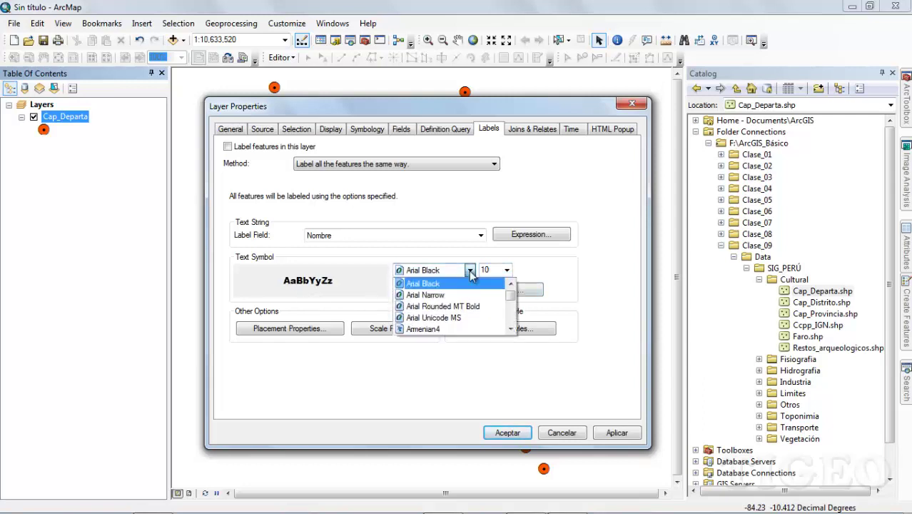
click(464, 282)
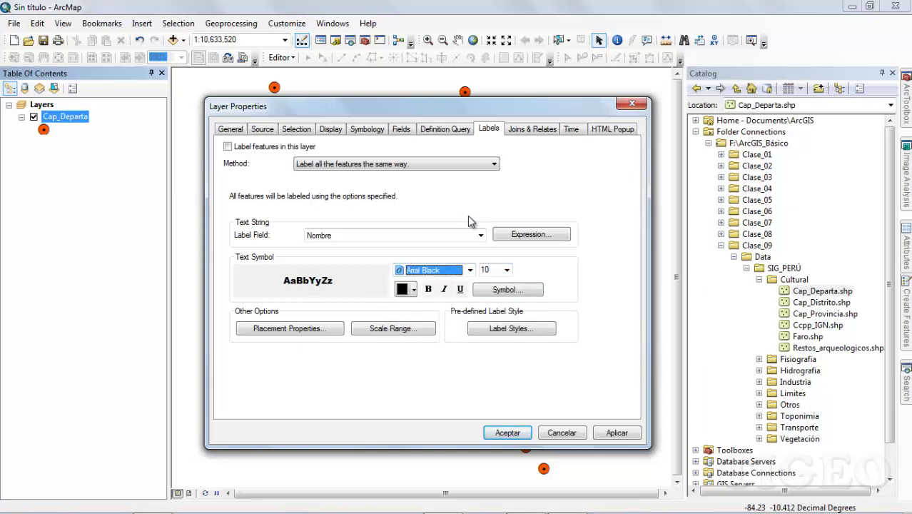
Step: Try red, orange, purple, dark red and light green as the label text colour, ending back on black
click(414, 291)
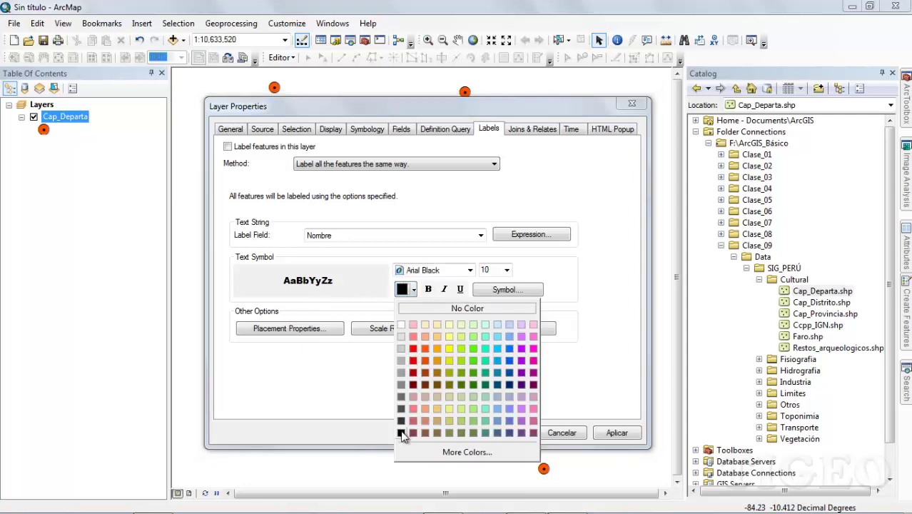
click(412, 349)
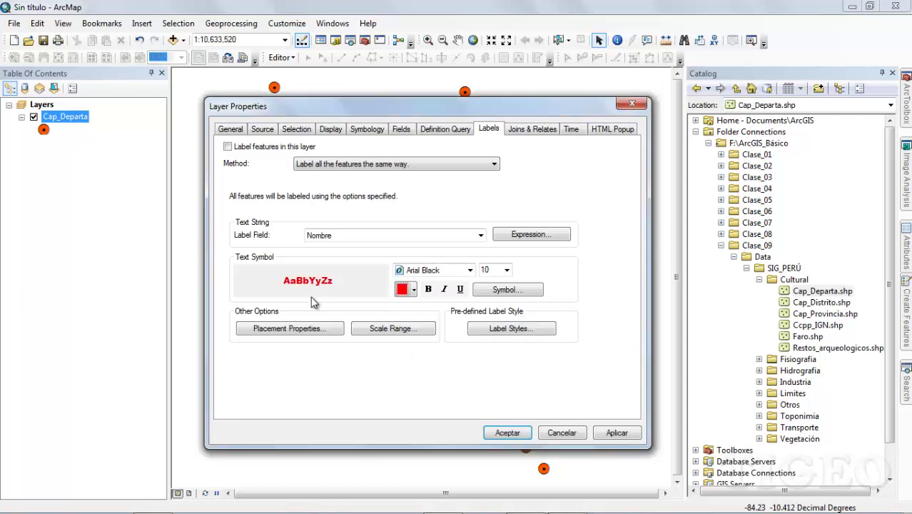
click(414, 293)
click(438, 347)
click(415, 293)
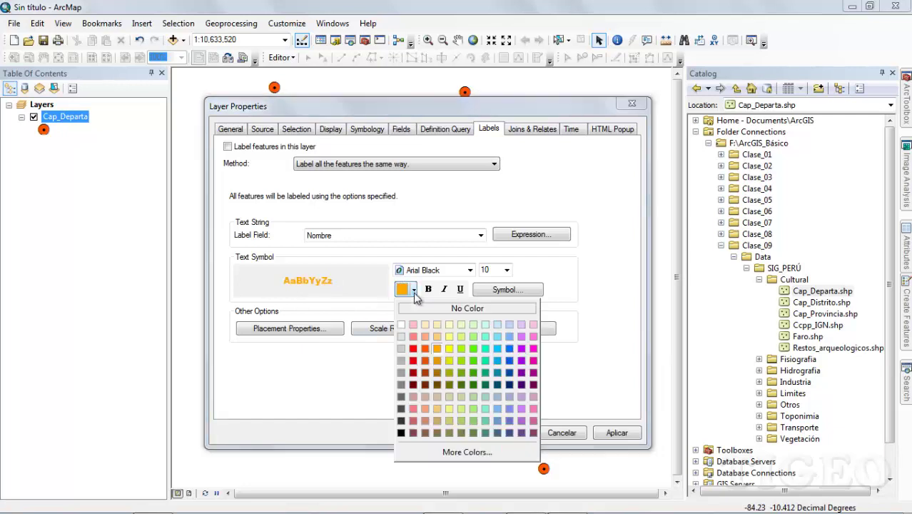
click(521, 348)
click(414, 291)
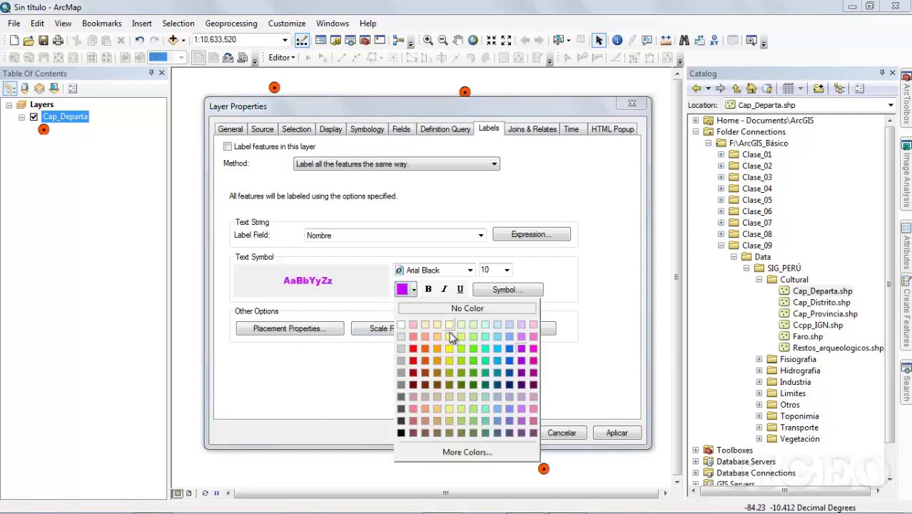
click(413, 371)
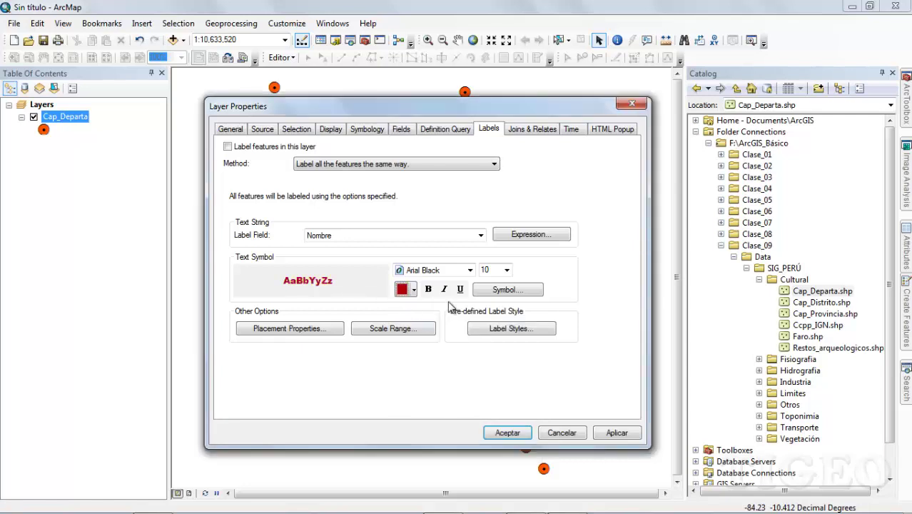
click(414, 289)
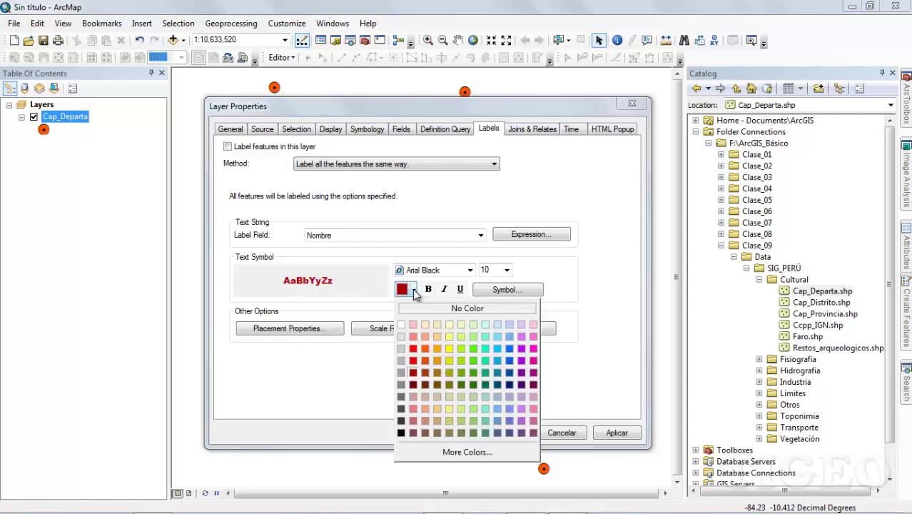
click(461, 349)
click(414, 289)
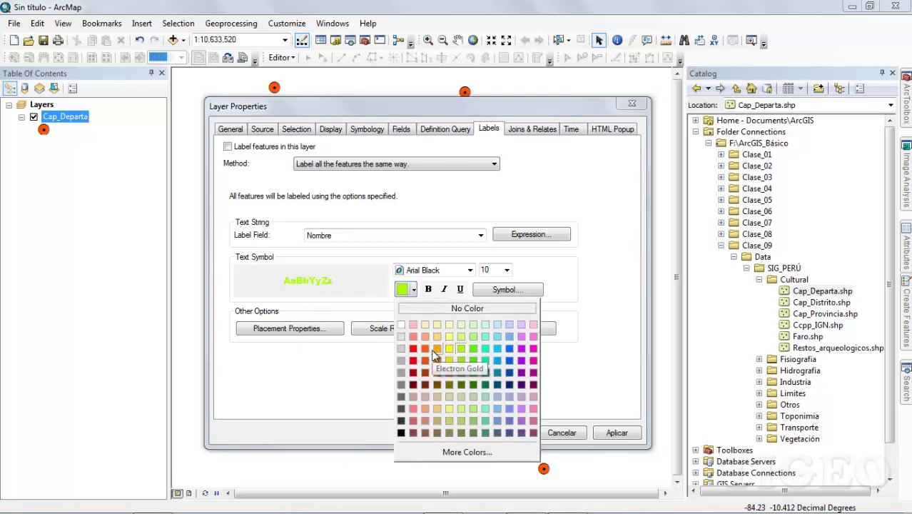
click(401, 433)
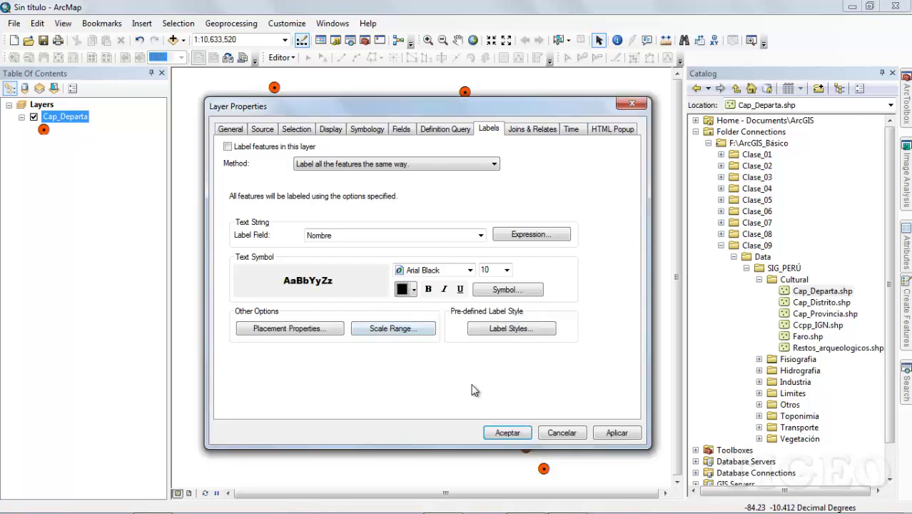
Step: Try the text styles individually and make the label text bold, italic and underlined
click(429, 289)
click(444, 288)
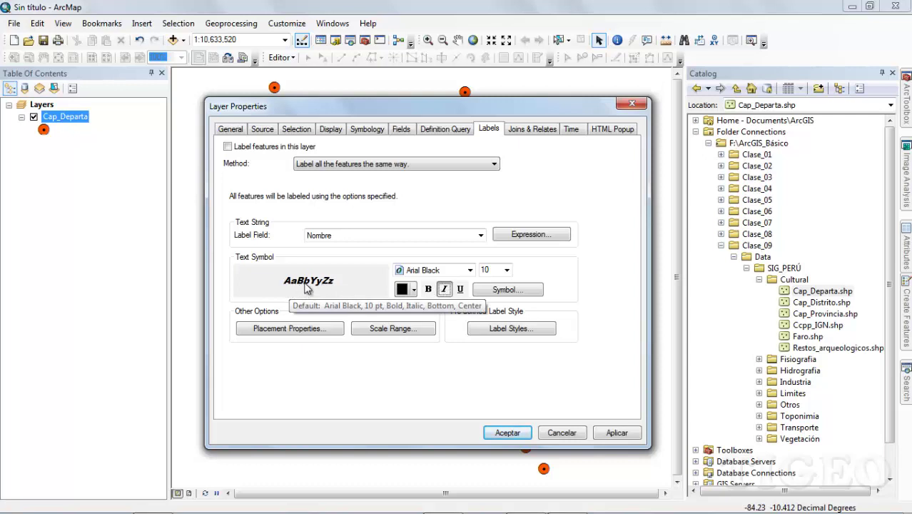
click(445, 289)
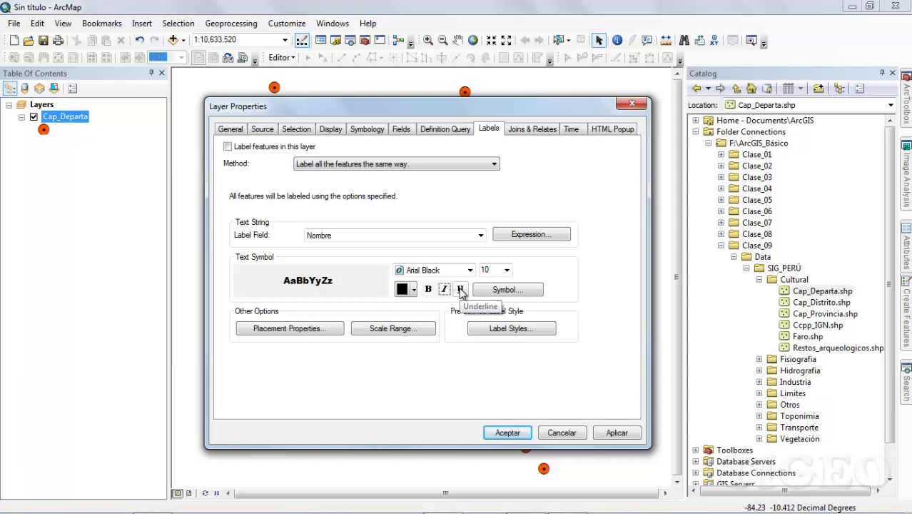
click(461, 289)
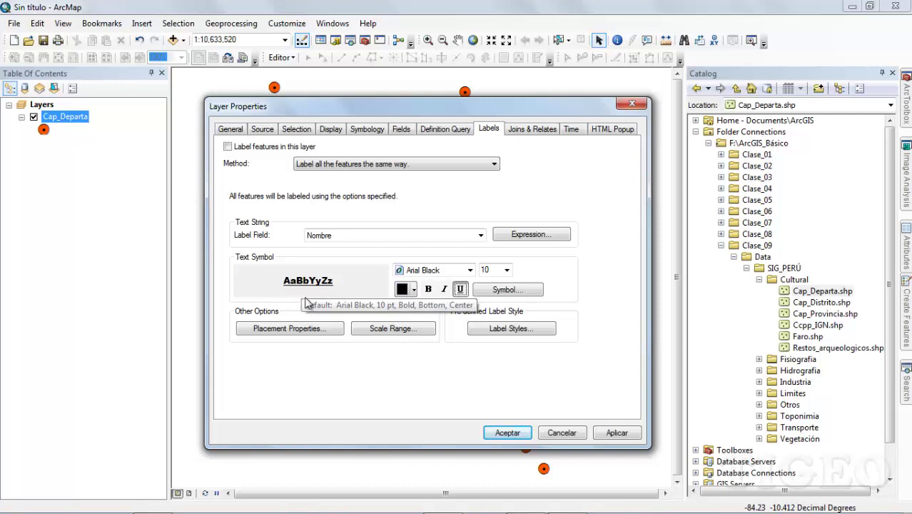
click(444, 288)
click(428, 289)
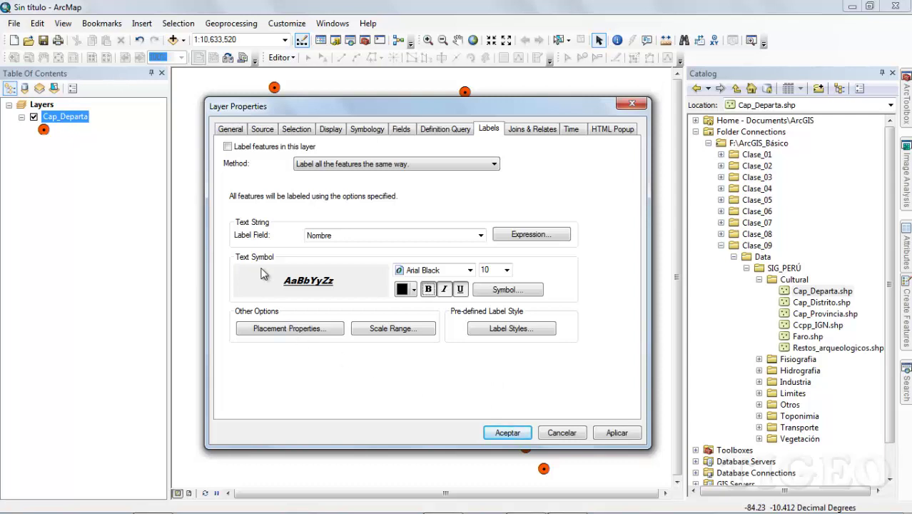
Step: Apply the label text settings to Cap_Departa and close its layer properties
click(228, 147)
click(614, 437)
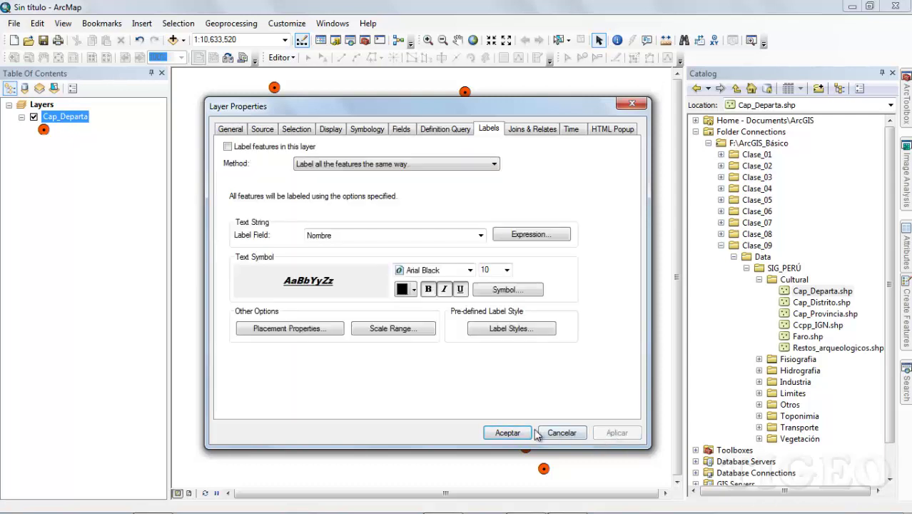
drag(422, 109, 783, 139)
click(870, 464)
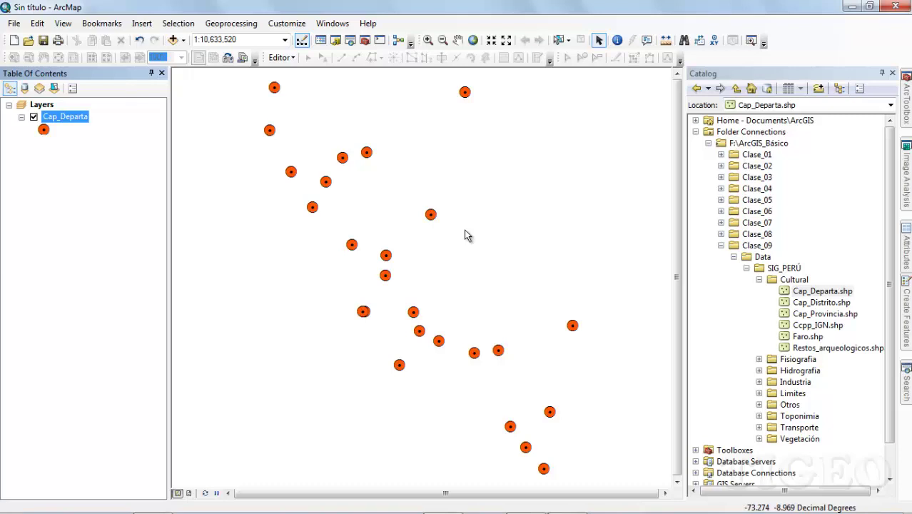
Step: Reopen the Cap_Departa label properties, turn on labelling for the layer's features and apply the change
double_click(57, 119)
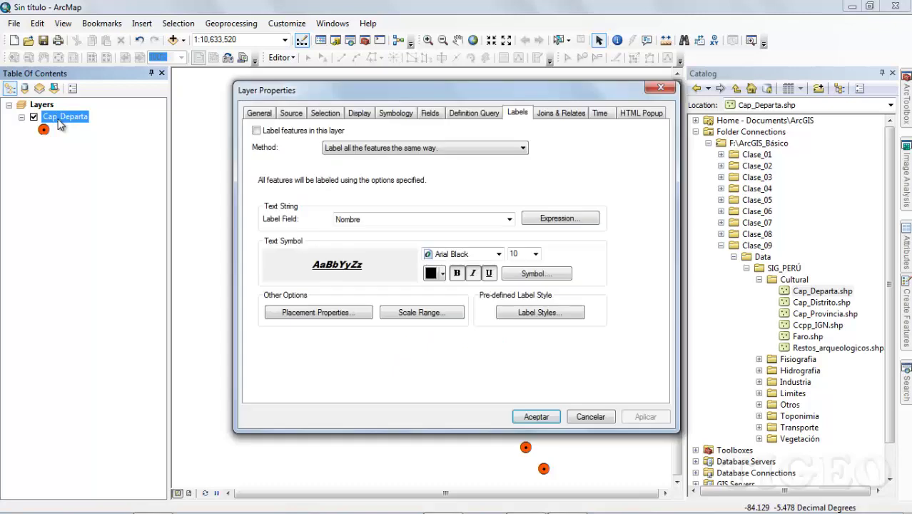
click(256, 132)
drag(372, 92, 334, 119)
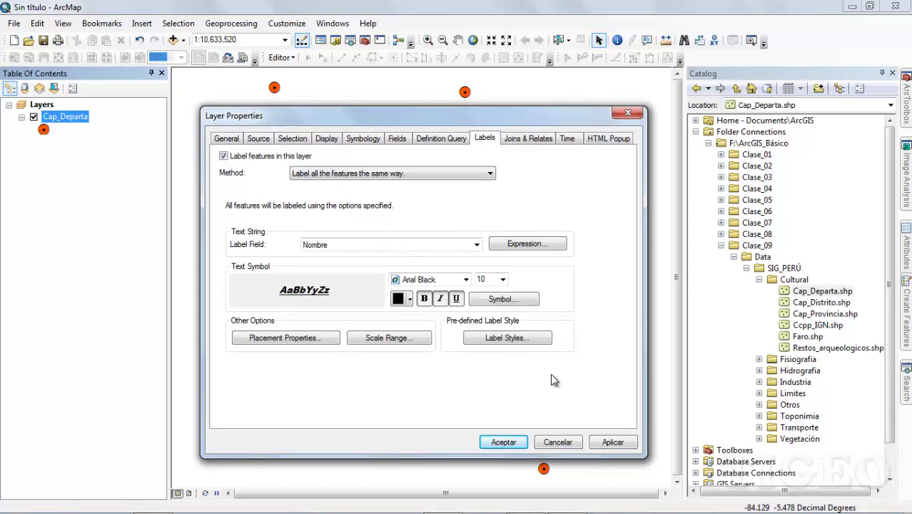
click(608, 442)
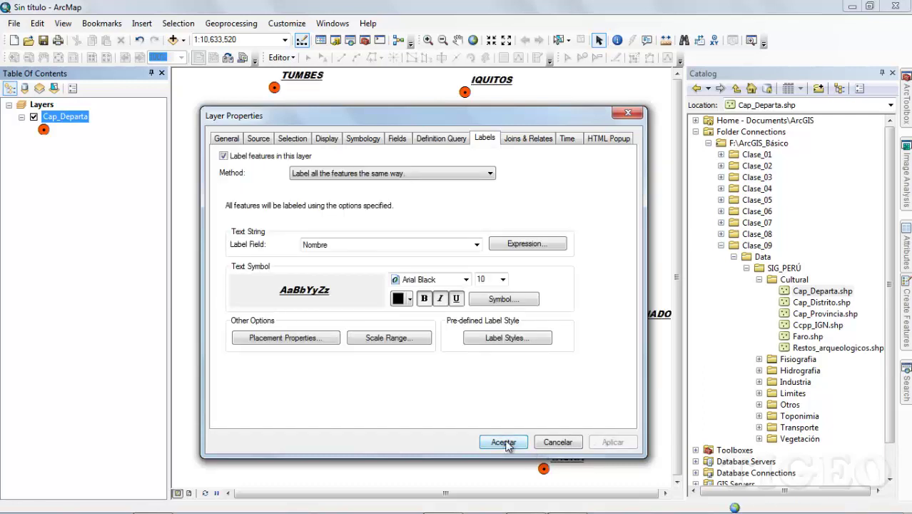
click(504, 443)
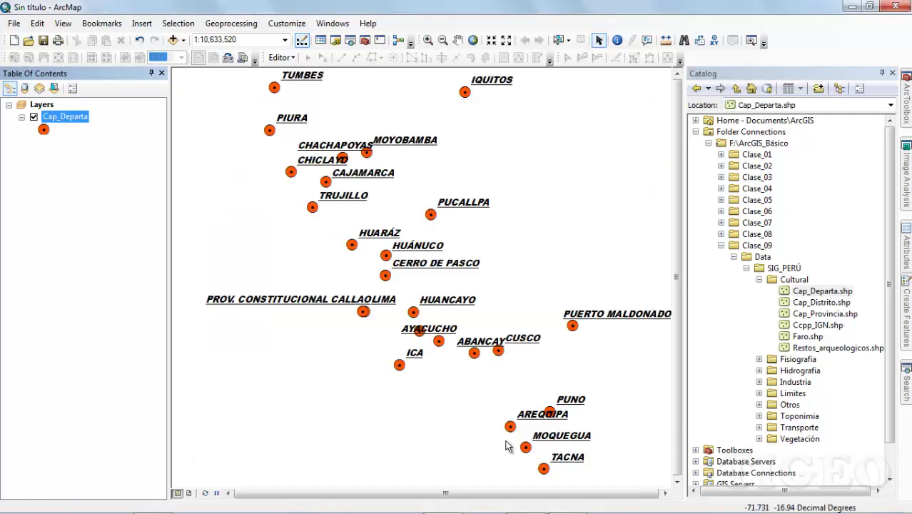
Step: Examine the size and placement of the capital name labels across the map at full extent and close up
click(474, 40)
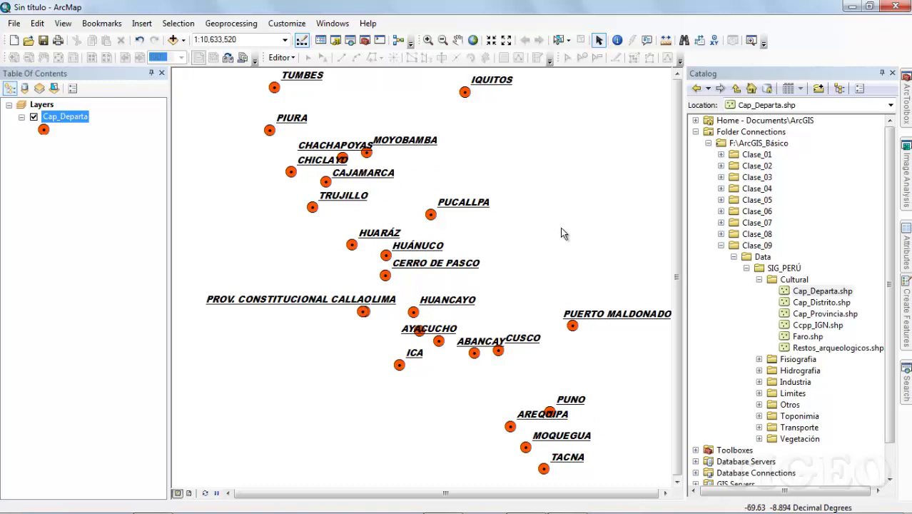
drag(495, 265, 480, 265)
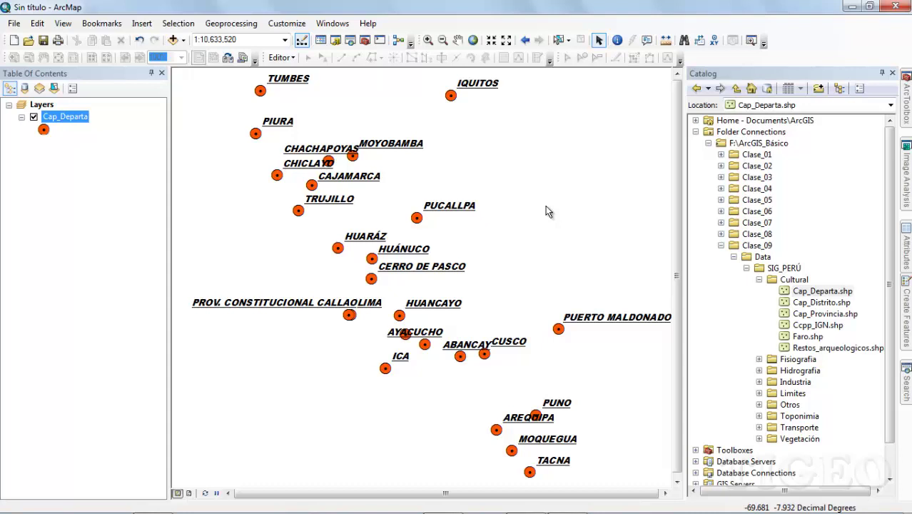
drag(488, 167, 501, 164)
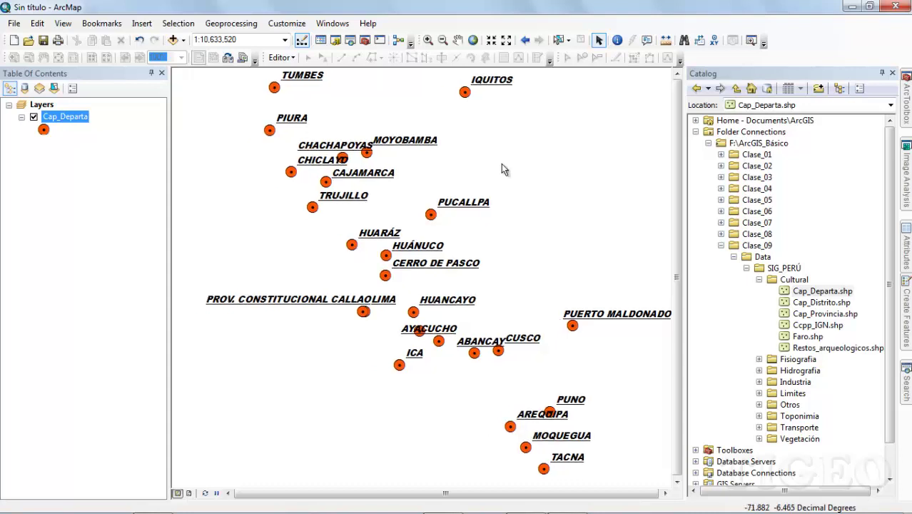
click(428, 40)
click(443, 214)
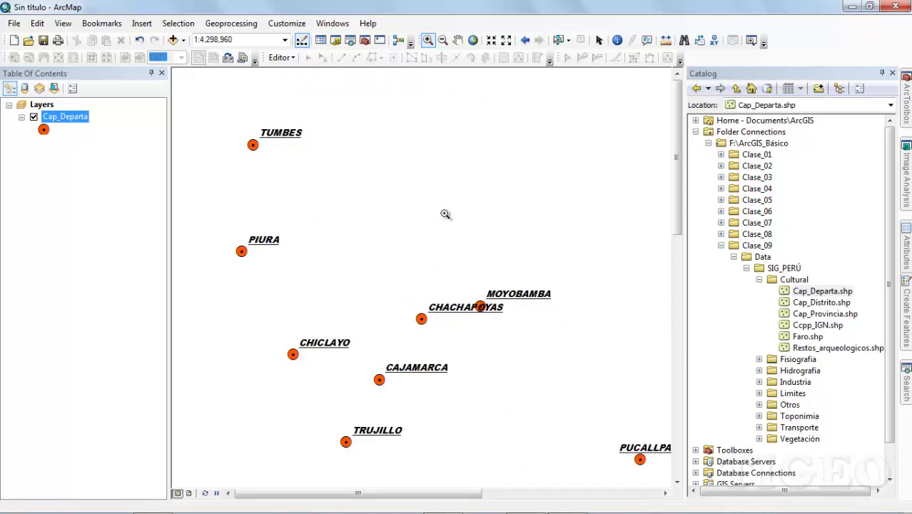
drag(422, 306, 383, 249)
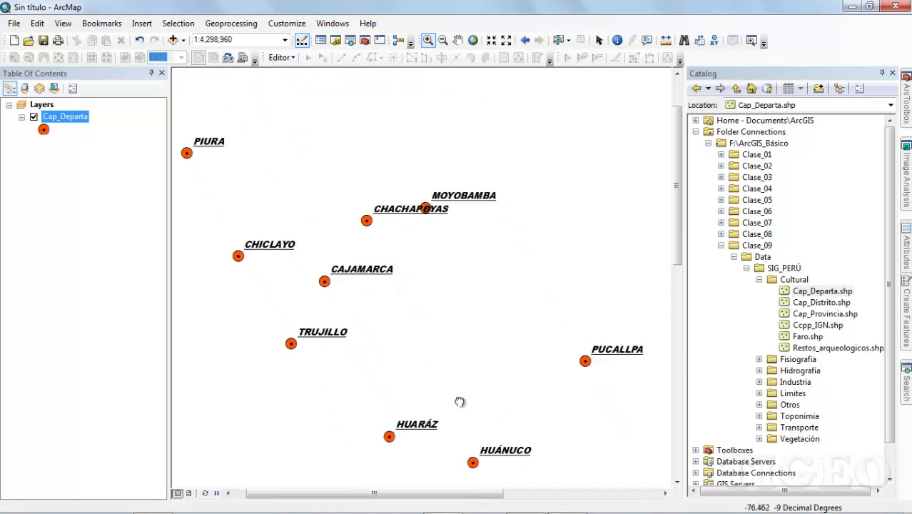
drag(460, 401, 325, 246)
drag(458, 400, 399, 320)
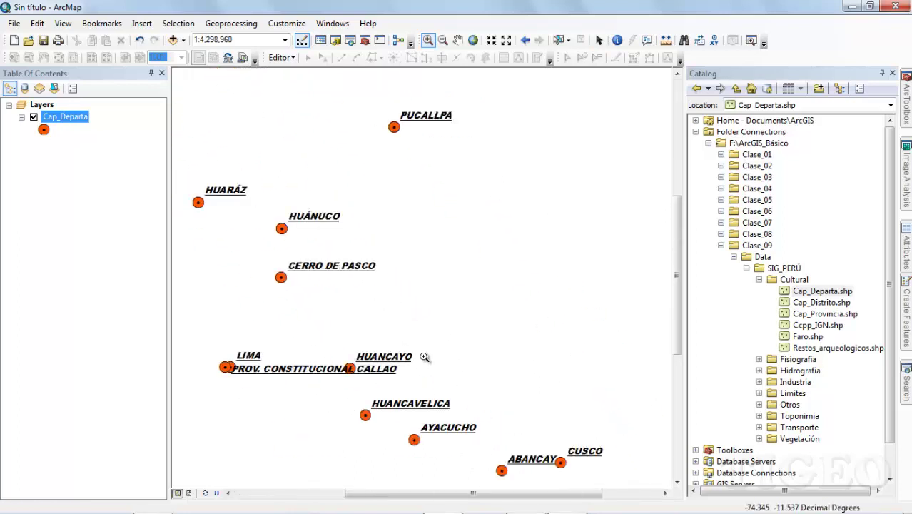
Step: Inspect the capital labels southward to Tacna at close scale, and return the map to its full extent
drag(426, 356, 365, 246)
drag(486, 399, 418, 301)
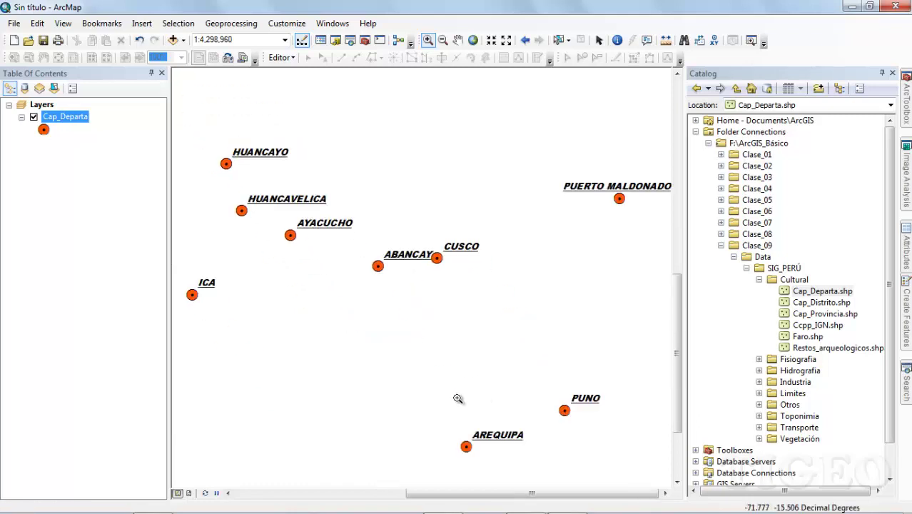
drag(460, 396, 331, 326)
drag(418, 393, 341, 279)
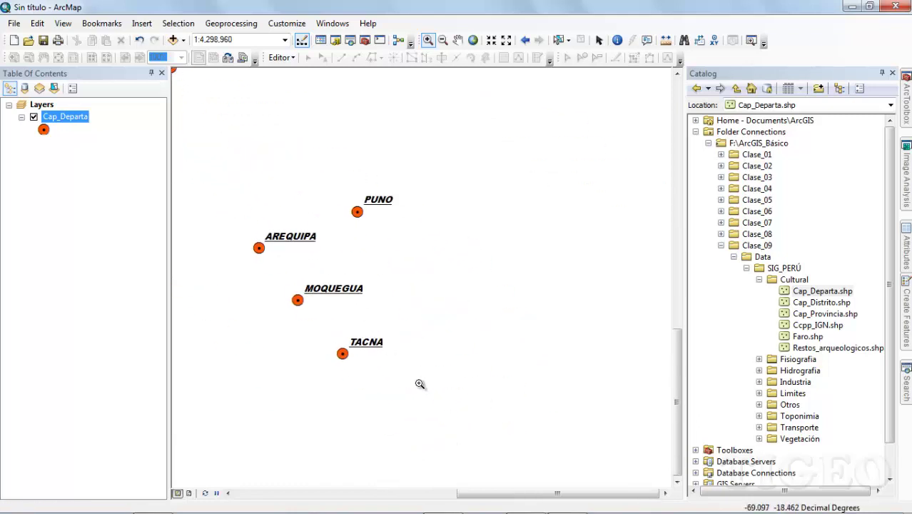
drag(420, 382, 358, 360)
click(472, 40)
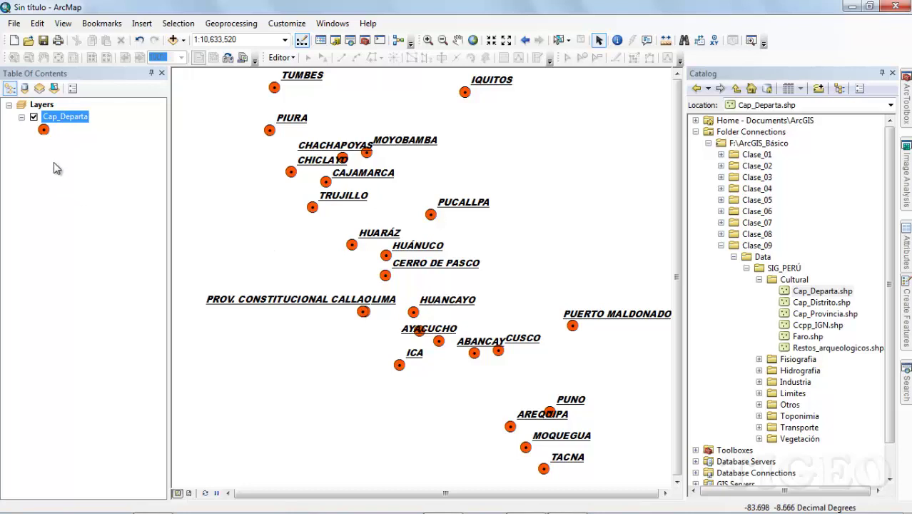
Step: Open the Cap_Departa label properties, label the points by the Categoria field and apply it, keeping the map in view
double_click(57, 119)
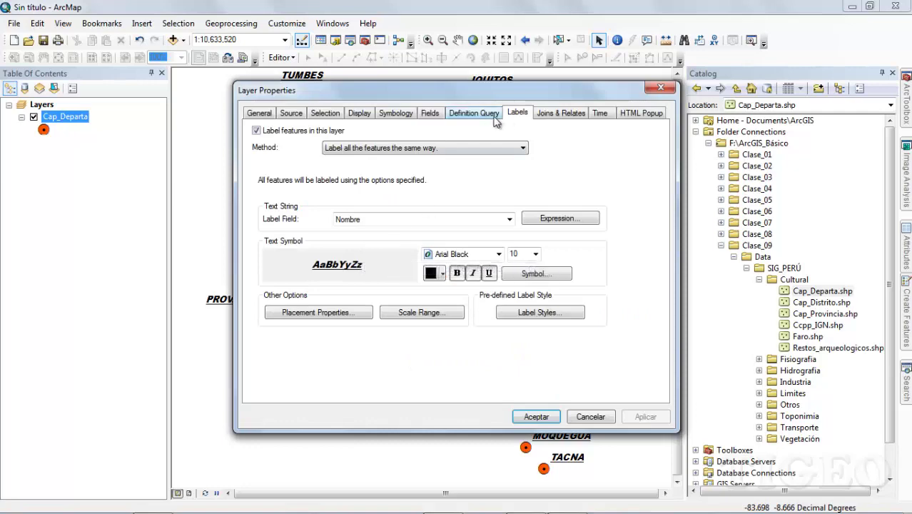
drag(500, 96, 714, 108)
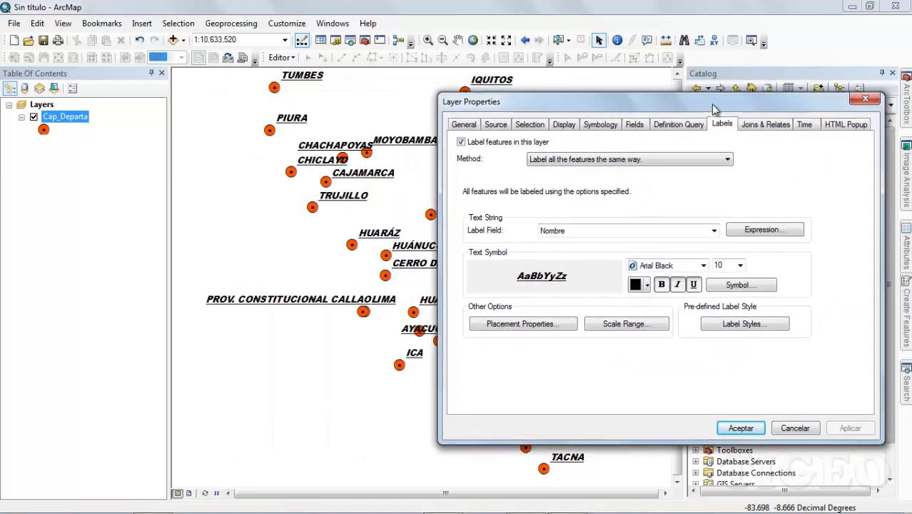
click(713, 232)
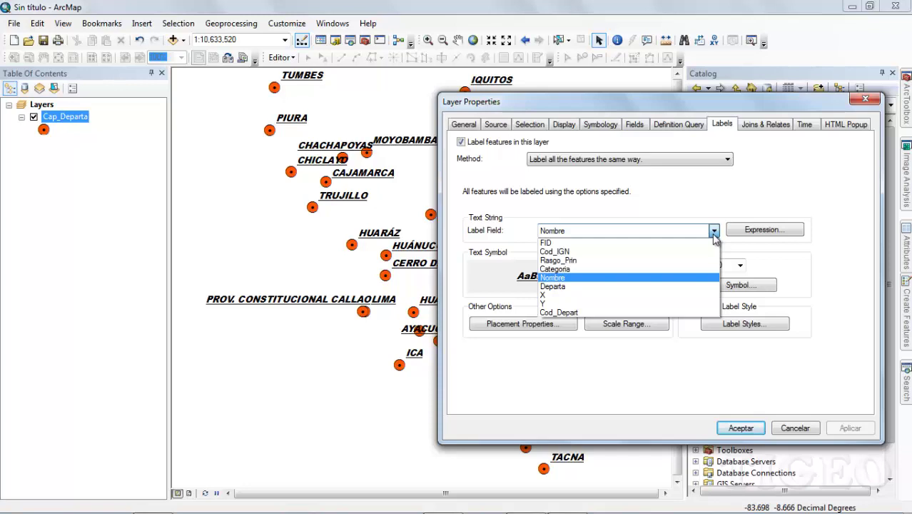
click(593, 271)
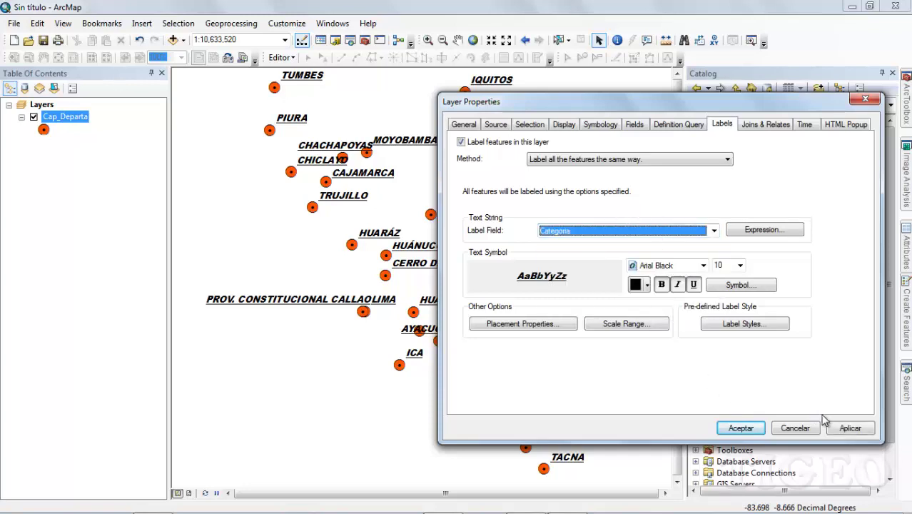
click(847, 430)
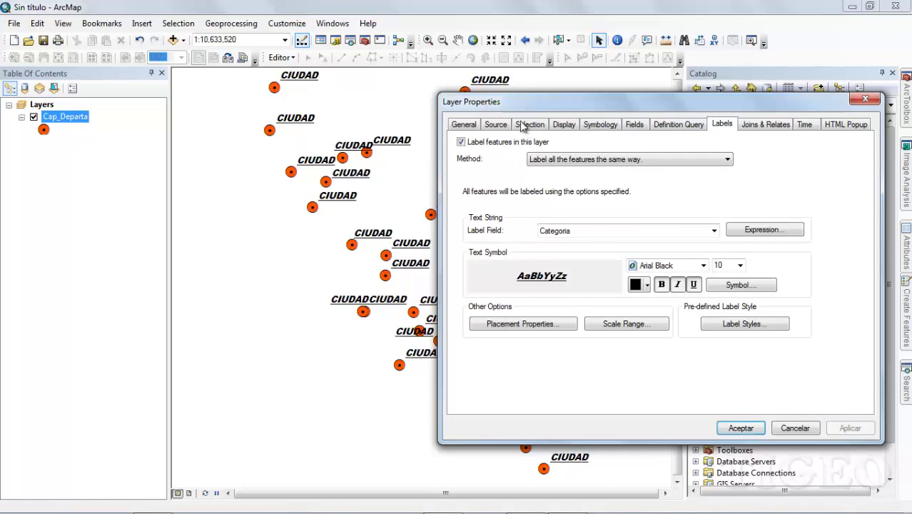
drag(502, 103, 708, 155)
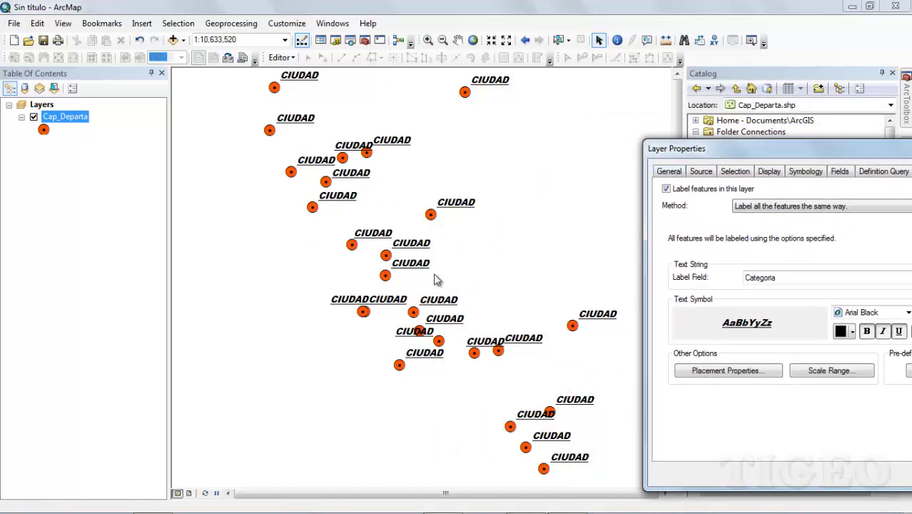
drag(691, 148, 526, 149)
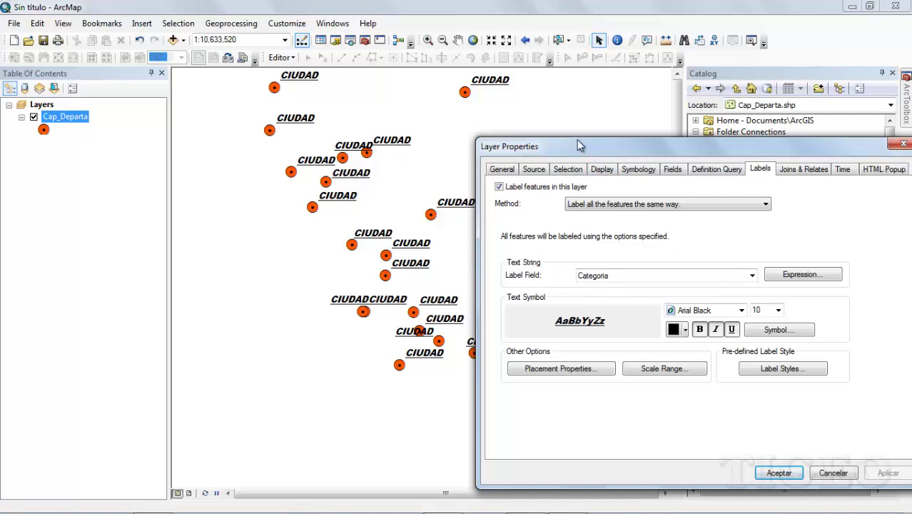
Step: Switch the label field to Rasgo_Prin, apply it and check the resulting labels on the map
drag(580, 145, 589, 104)
click(761, 235)
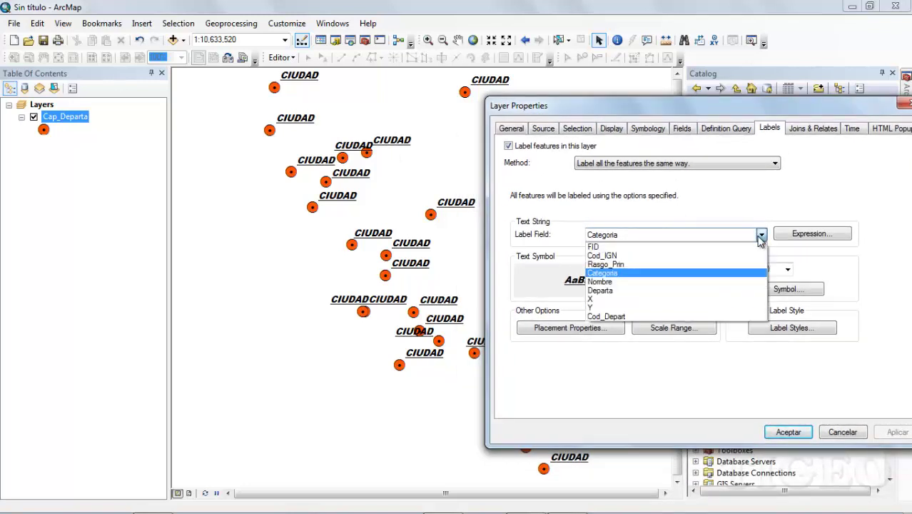
click(642, 264)
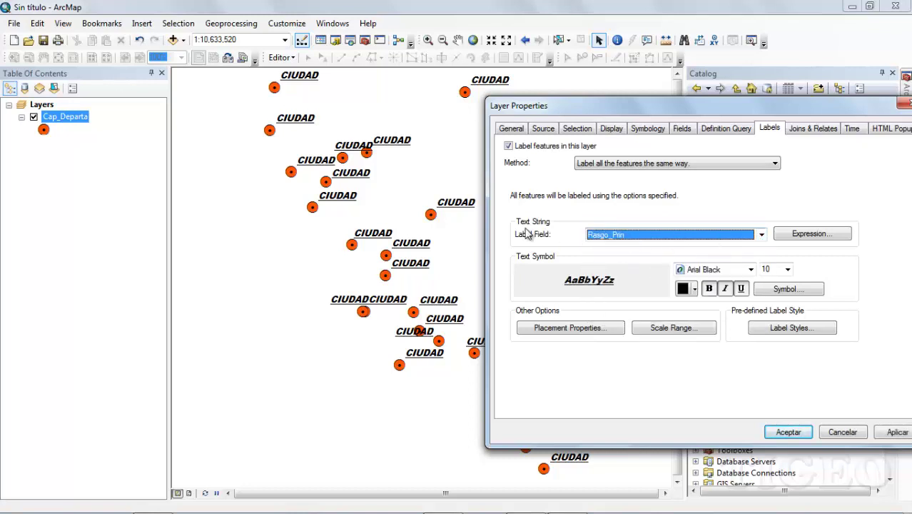
drag(626, 108, 609, 112)
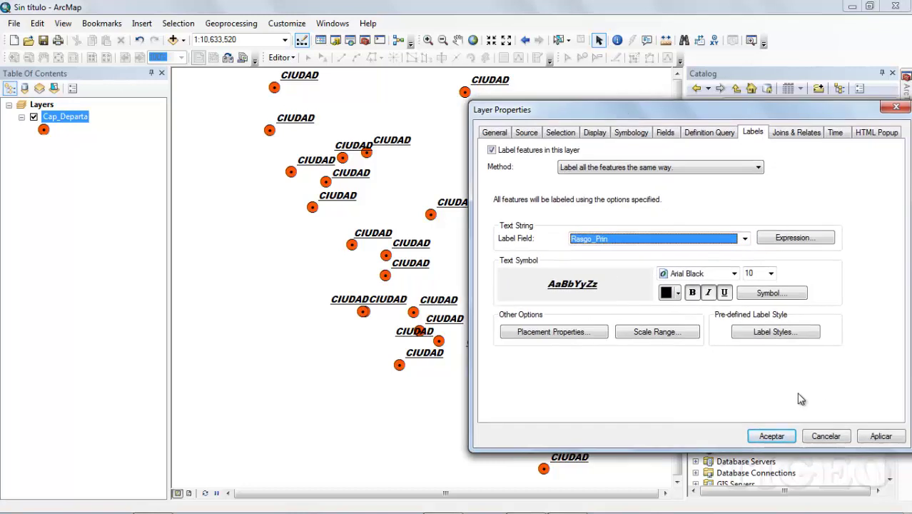
click(871, 435)
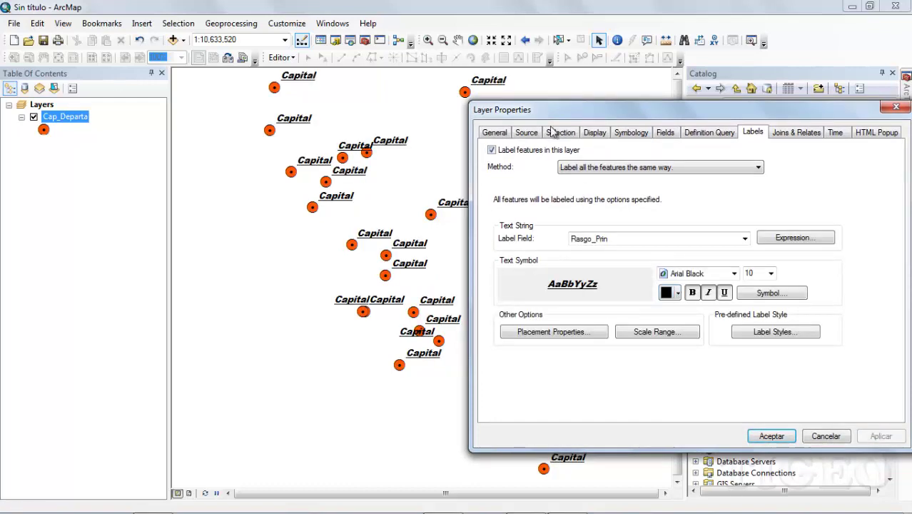
drag(547, 114, 717, 151)
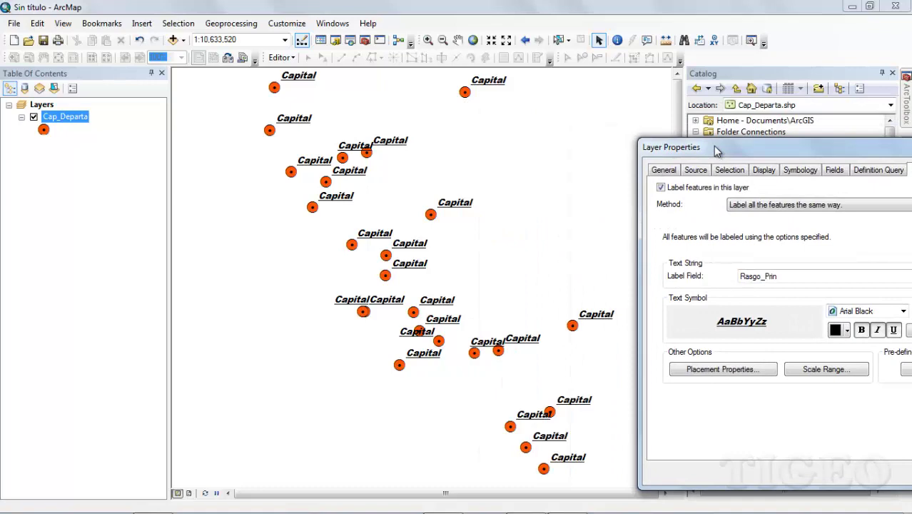
drag(714, 147, 540, 114)
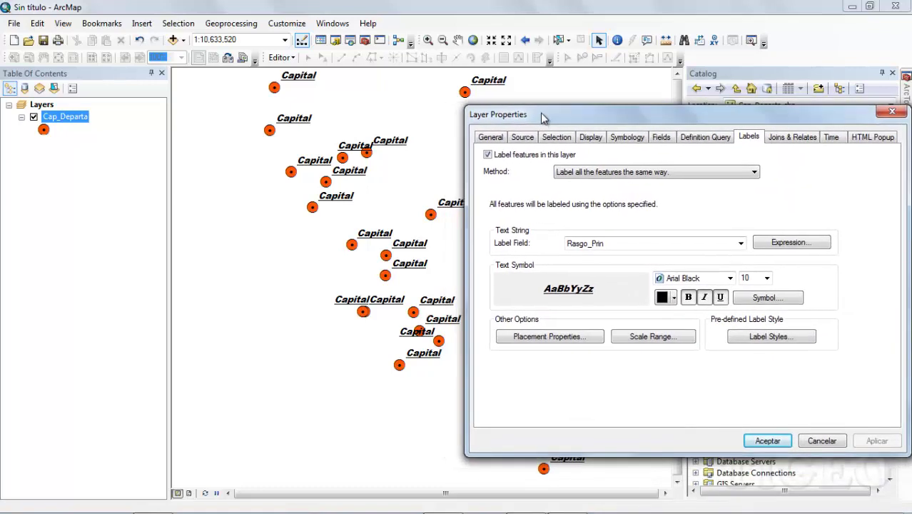
Step: Label the capitals by the Departa field, apply the change and check the labels across the map
click(741, 243)
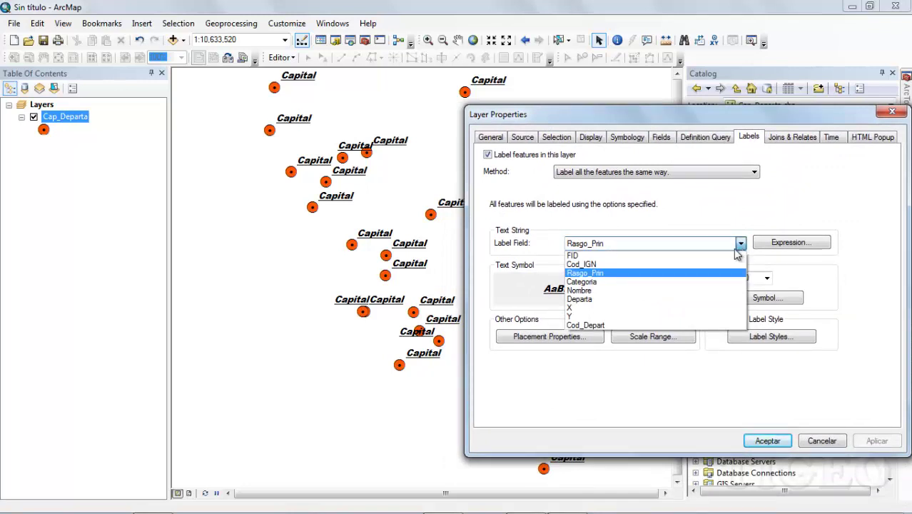
click(628, 300)
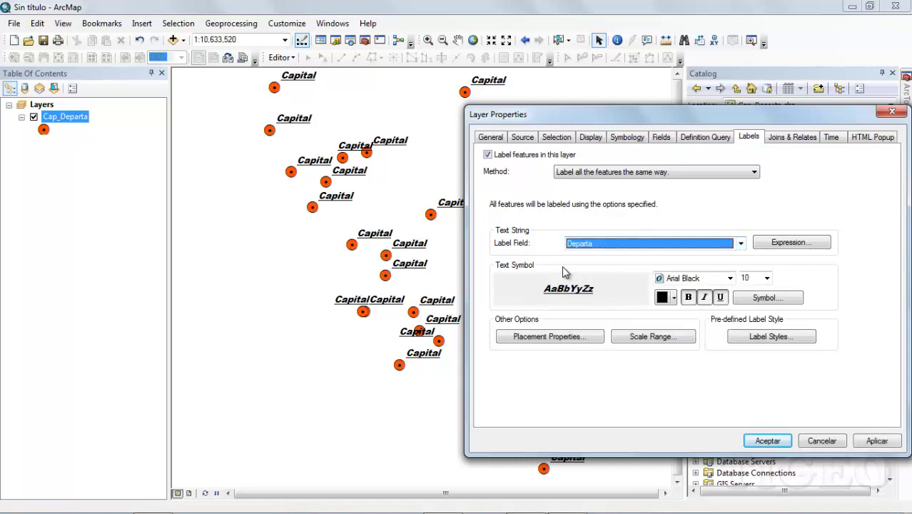
click(873, 440)
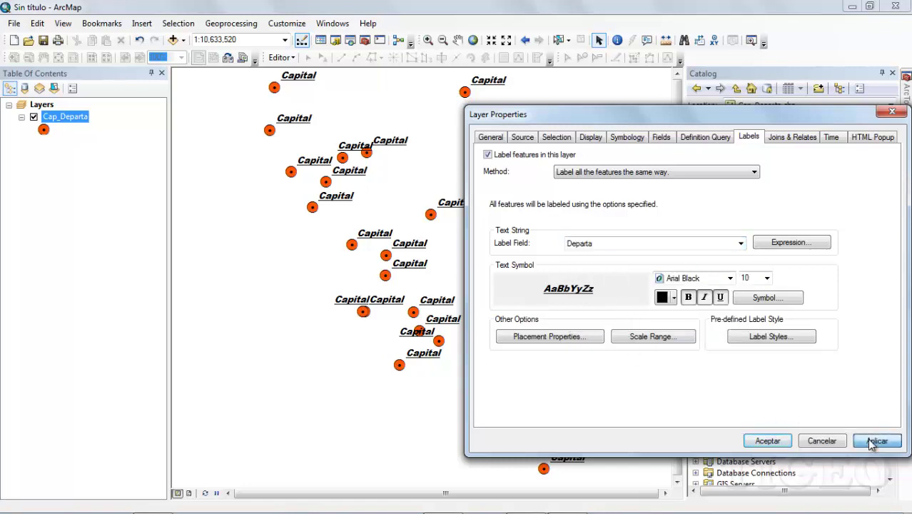
drag(612, 124, 805, 149)
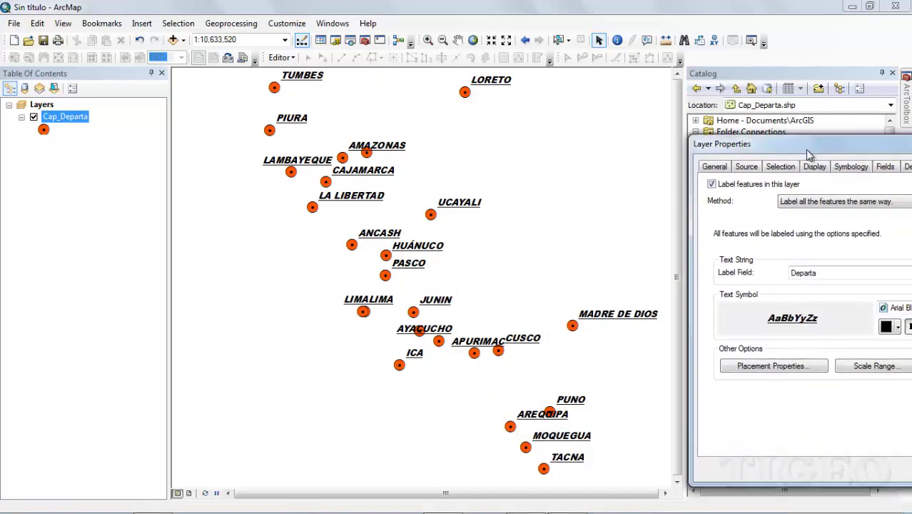
drag(805, 149, 607, 120)
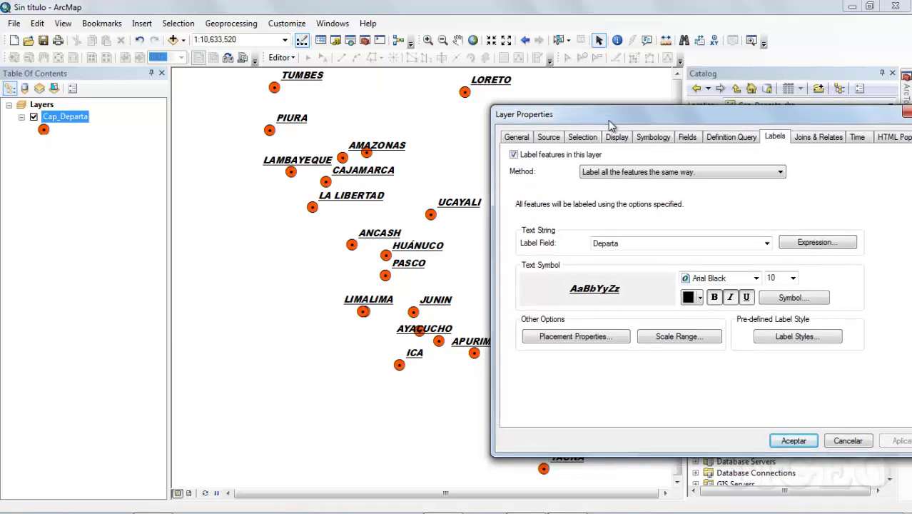
Step: Change the label text color to blue and apply it to the Cap_Departa labels
click(701, 298)
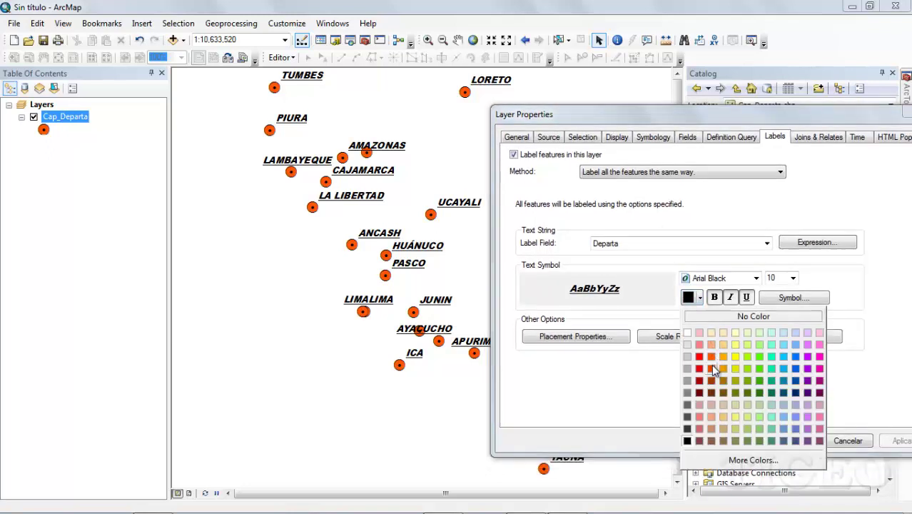
click(798, 376)
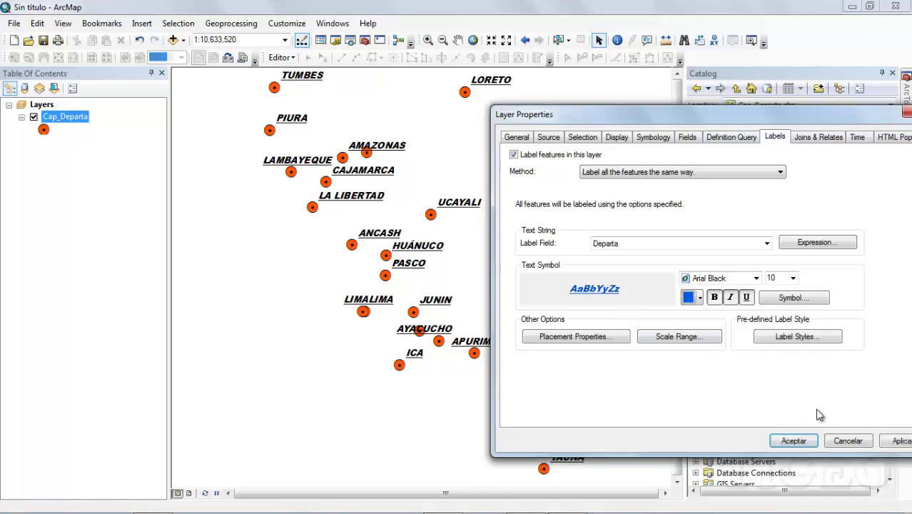
click(898, 441)
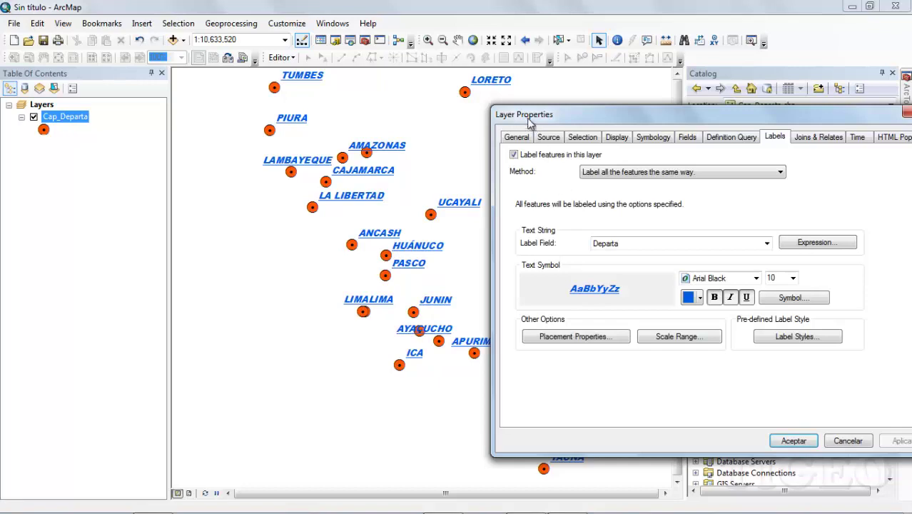
drag(526, 118, 557, 137)
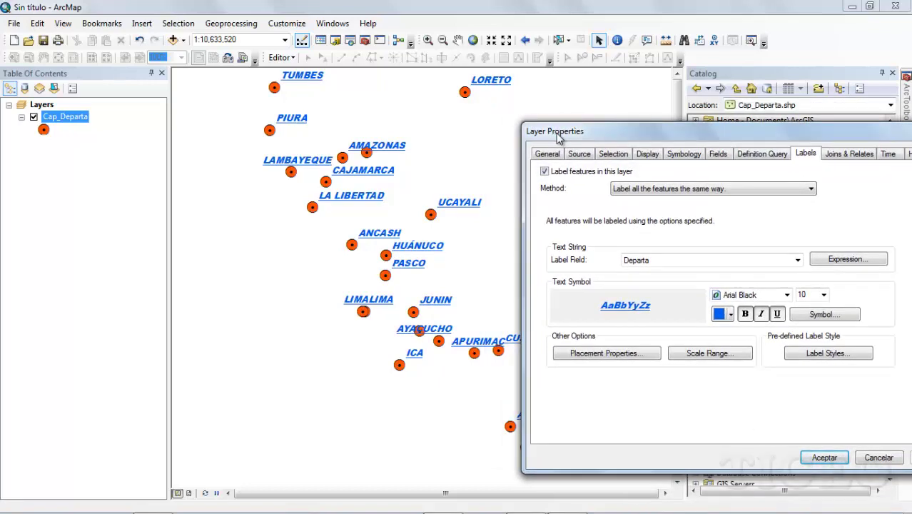
Step: Try BatangChe as the label font and apply it to see its effect on the map
click(787, 295)
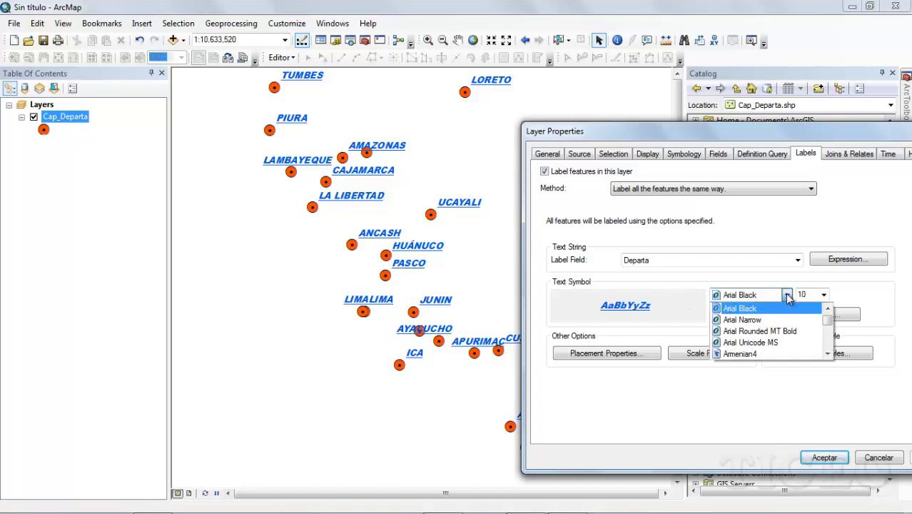
scroll(767, 321, down, 2)
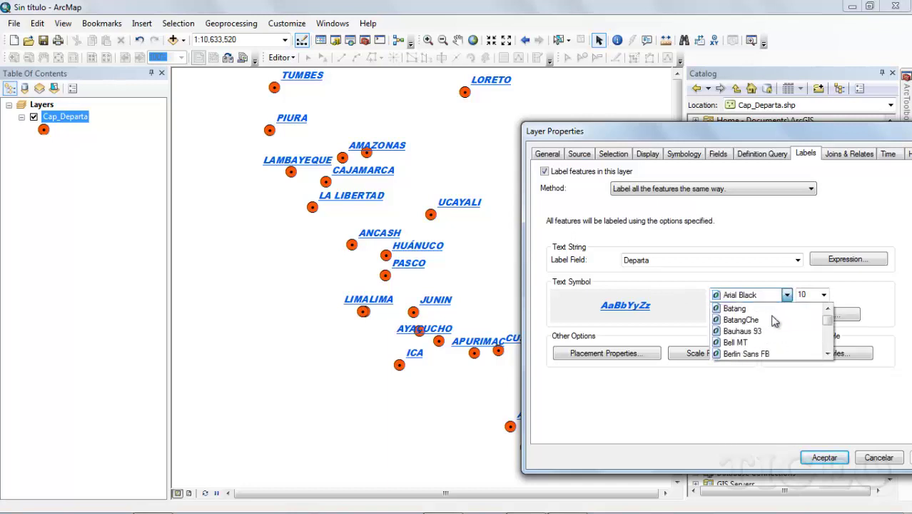
click(752, 321)
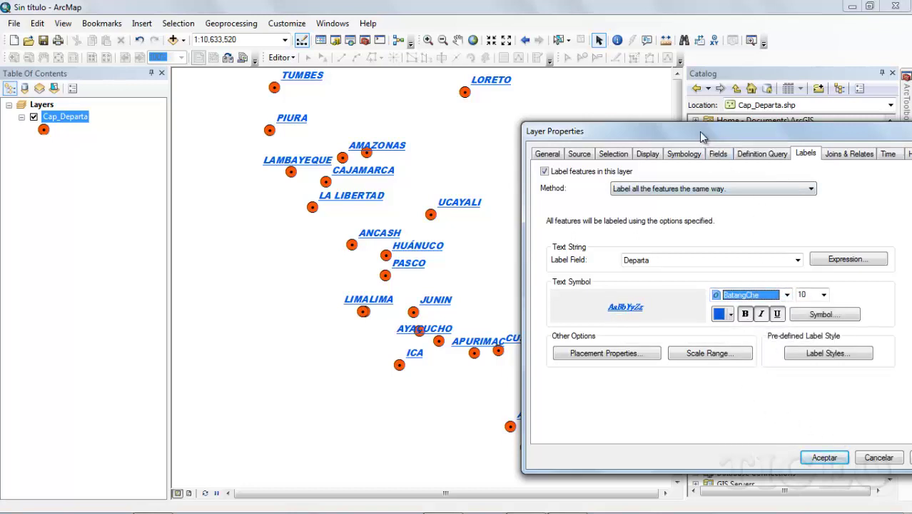
drag(701, 135, 688, 137)
click(900, 460)
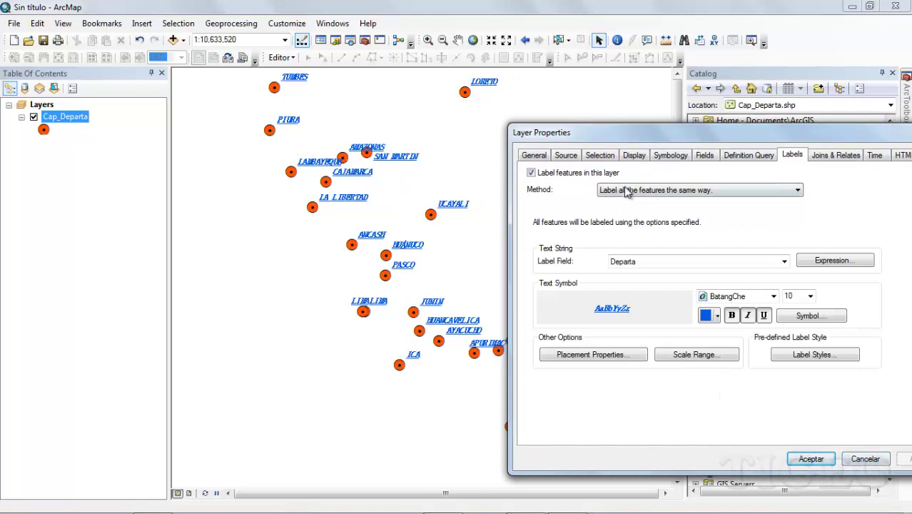
drag(596, 140, 564, 133)
Step: Try Broadway as the font for the department labels
click(742, 289)
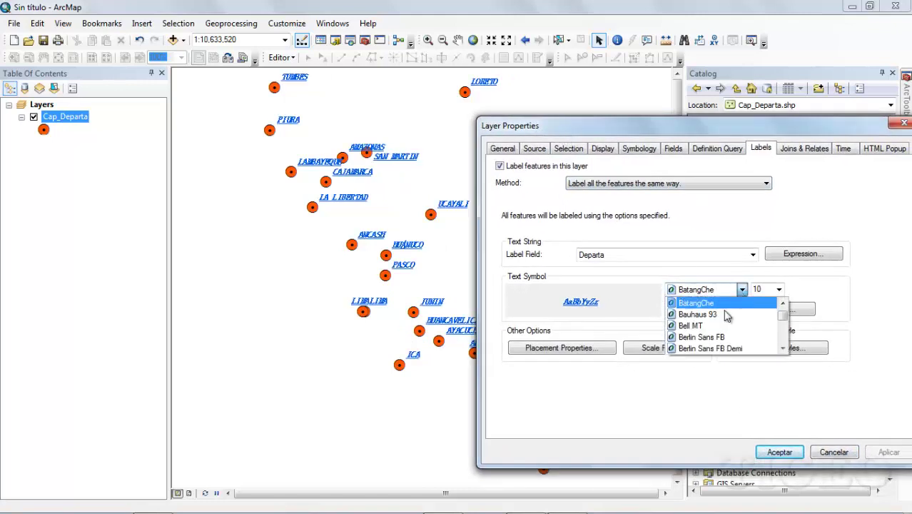
scroll(725, 328, down, 5)
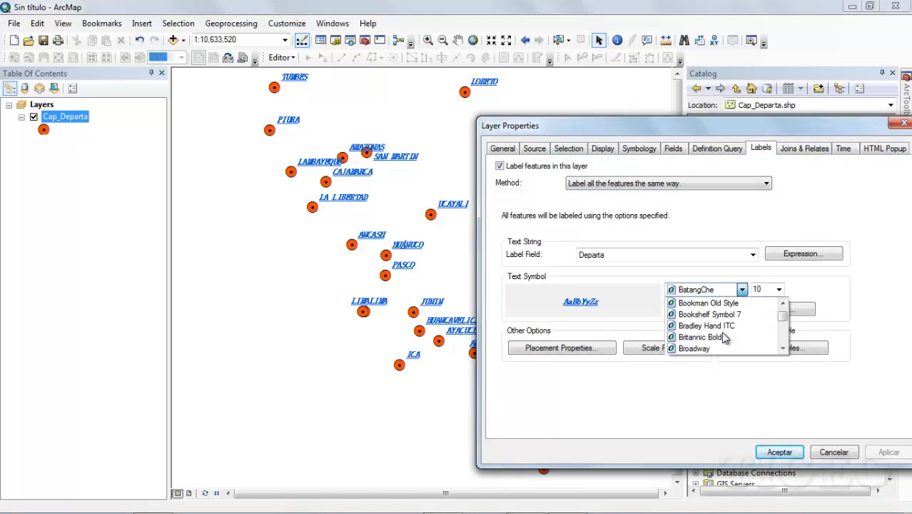
scroll(724, 338, down, 1)
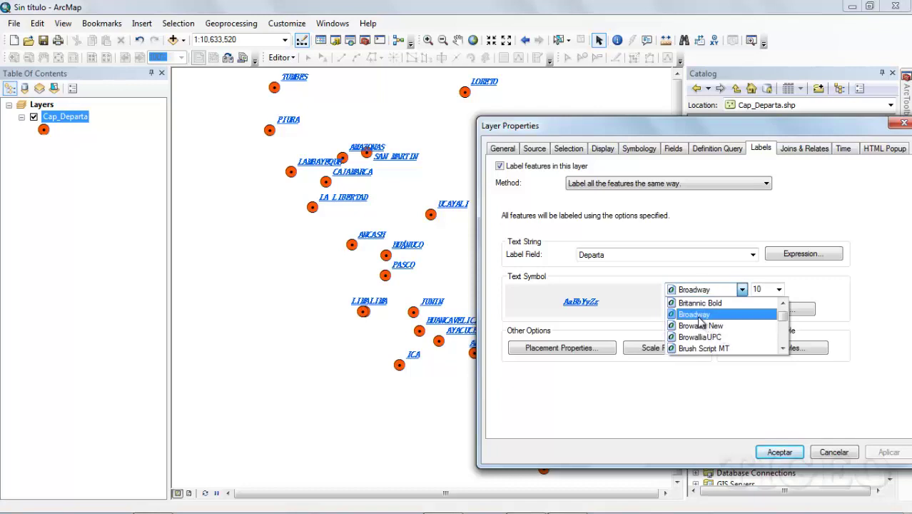
click(723, 314)
Step: Set the label font to Calibri and apply it to the Cap_Departa layer
click(742, 289)
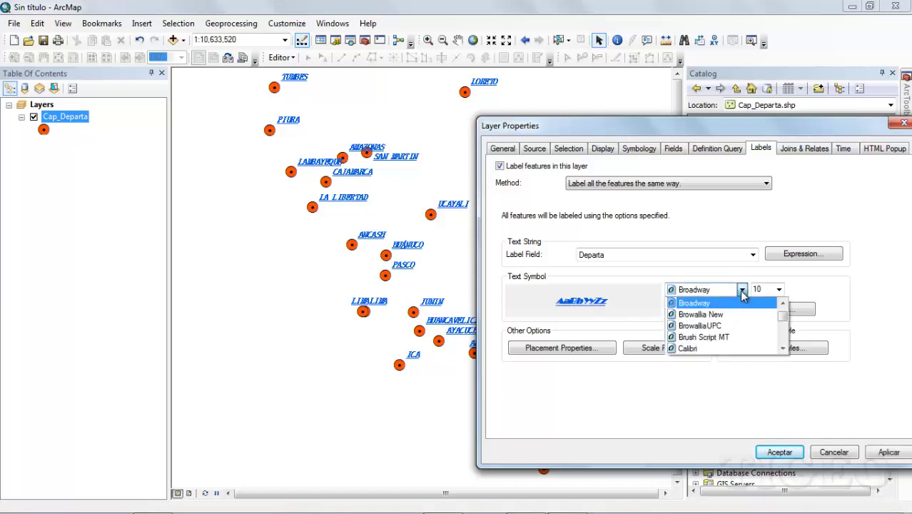
scroll(702, 326, down, 1)
click(689, 314)
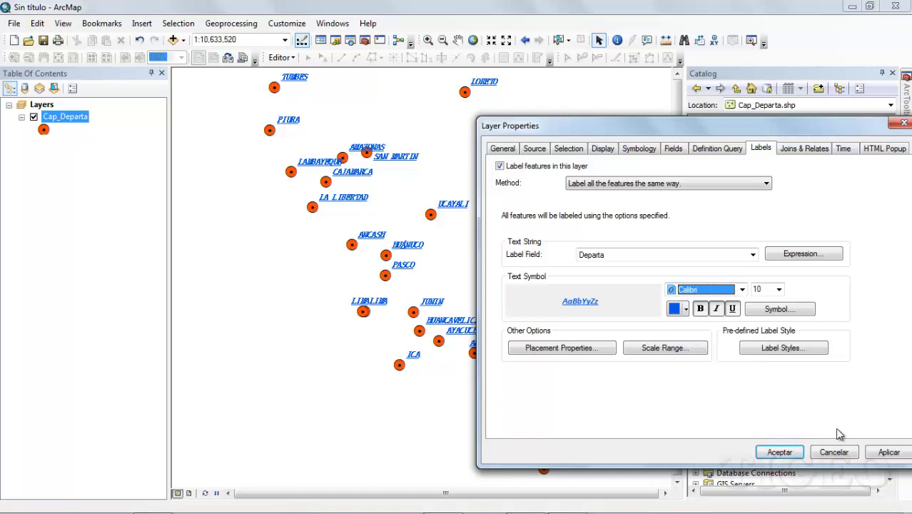
click(874, 451)
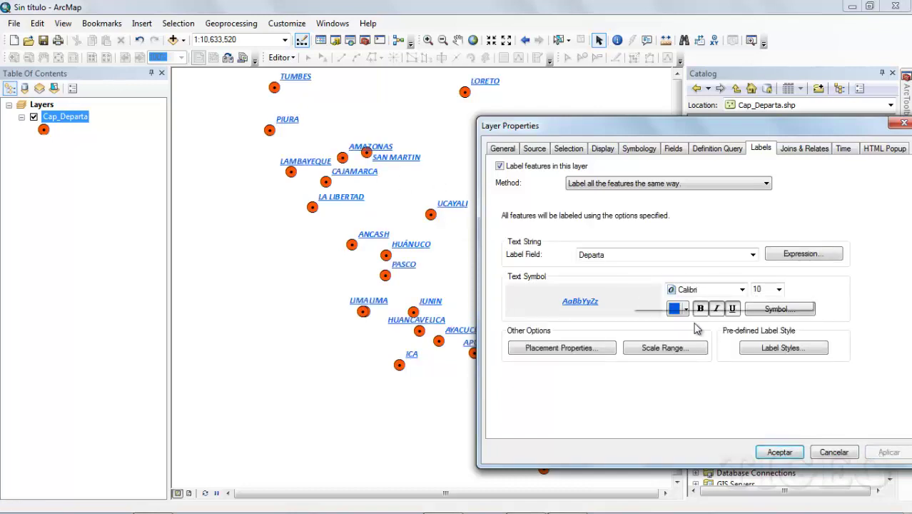
Step: Try a label size of 18 on the Cap_Departa layer and check it on the map
click(778, 289)
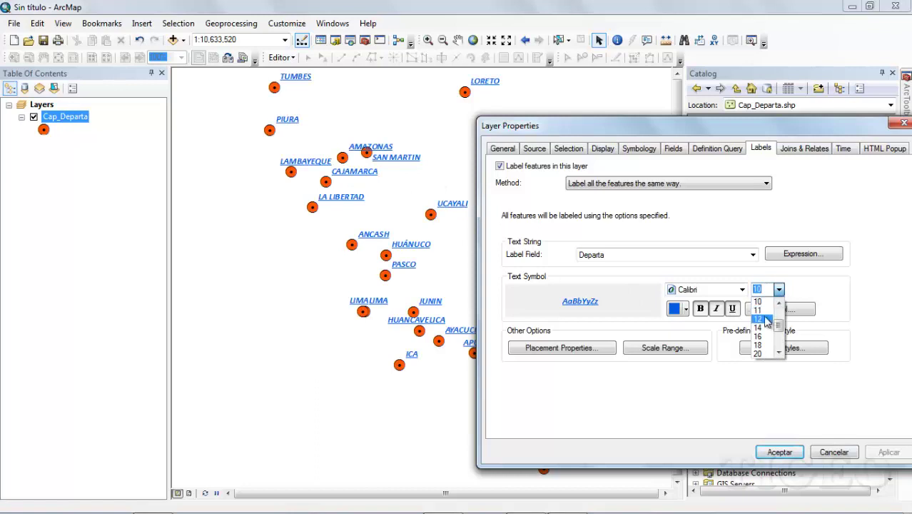
click(758, 346)
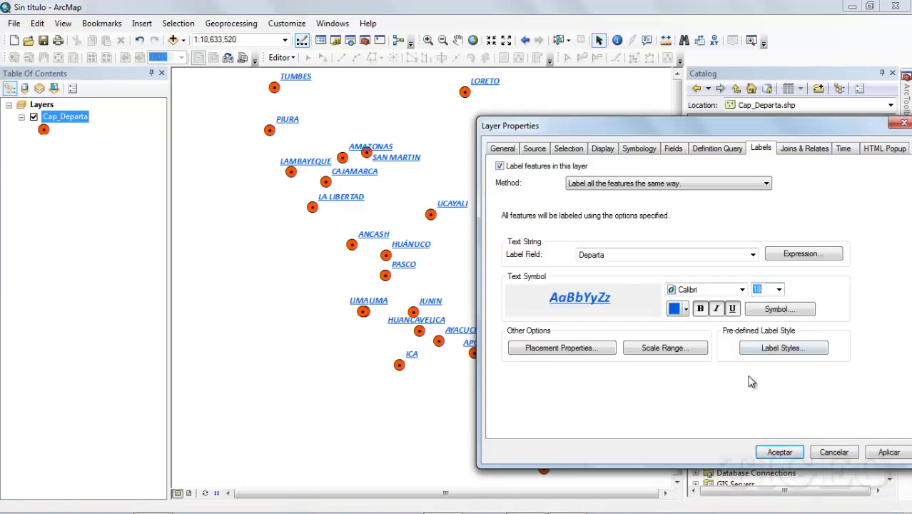
click(876, 453)
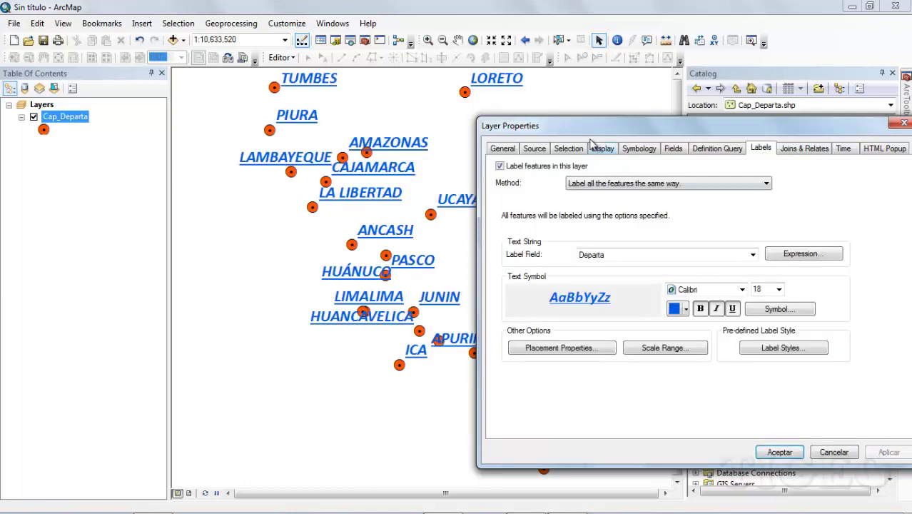
drag(576, 138, 494, 128)
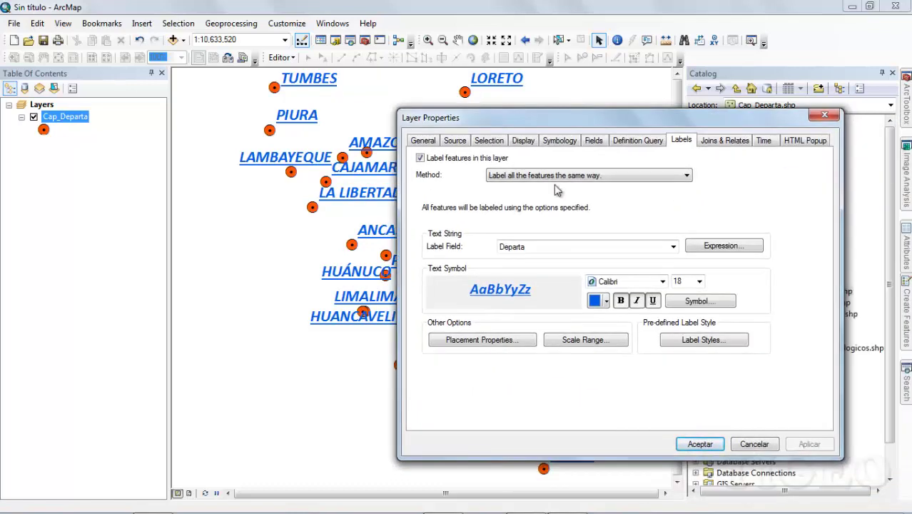
drag(582, 117, 677, 137)
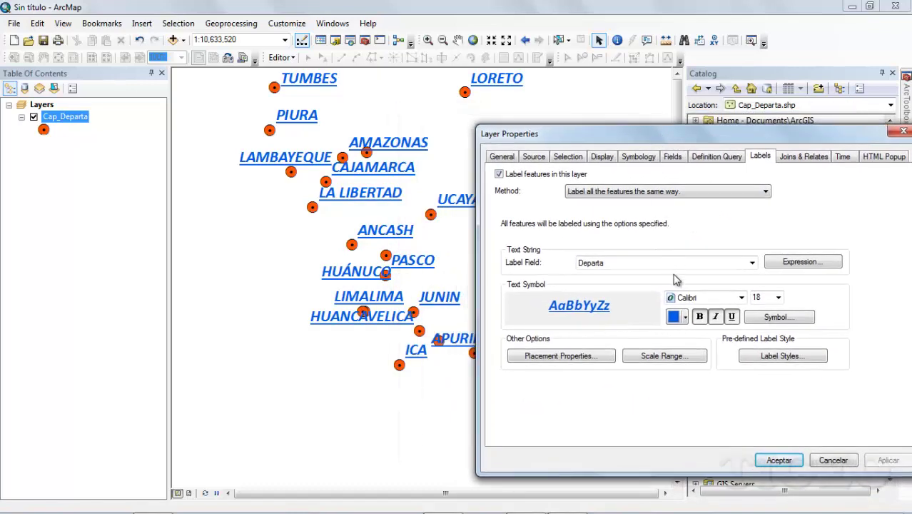
Step: Turn off underlining for the department labels and apply it to the map
click(731, 318)
click(871, 465)
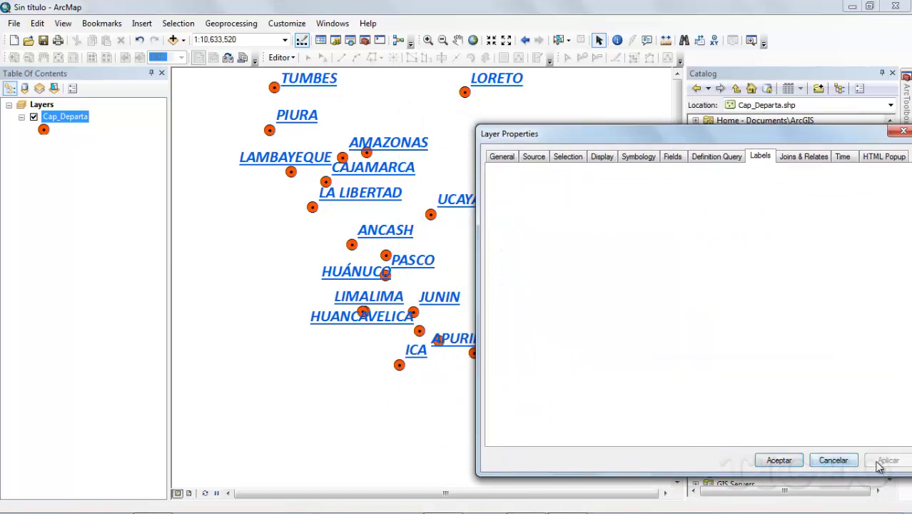
drag(549, 136, 474, 119)
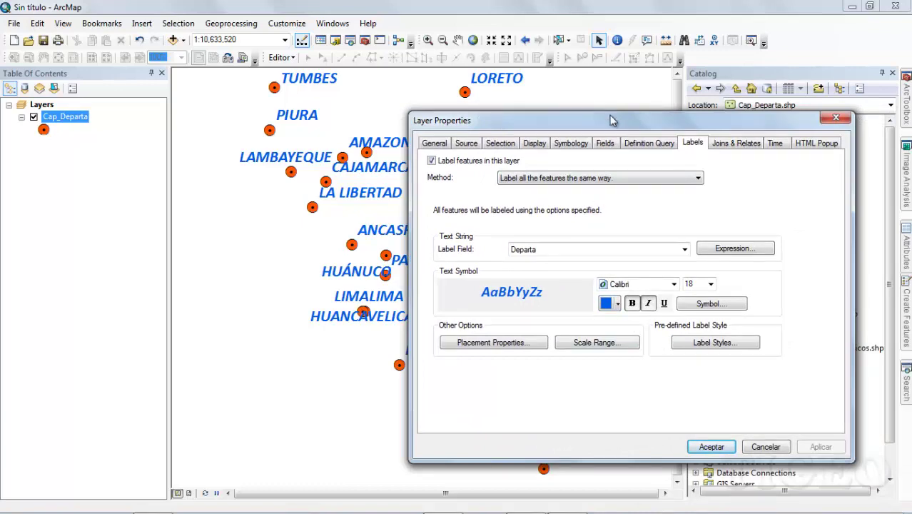
drag(598, 125, 615, 138)
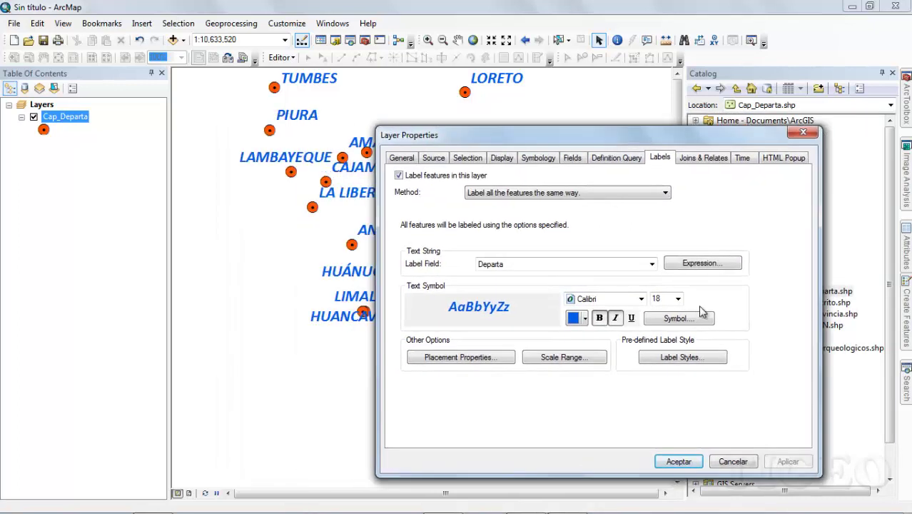
Step: Set the label size to 10 and apply it to the Cap_Departa layer
click(677, 298)
scroll(674, 307, up, 3)
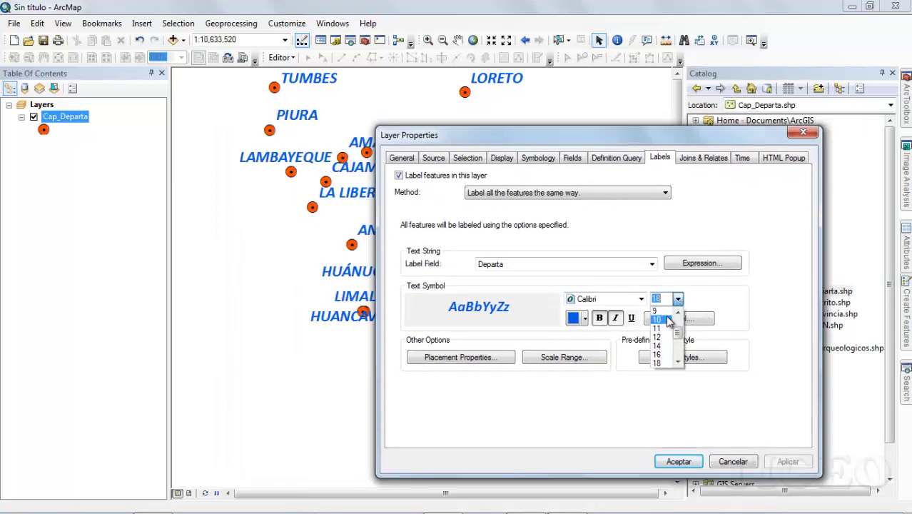
click(668, 319)
click(788, 461)
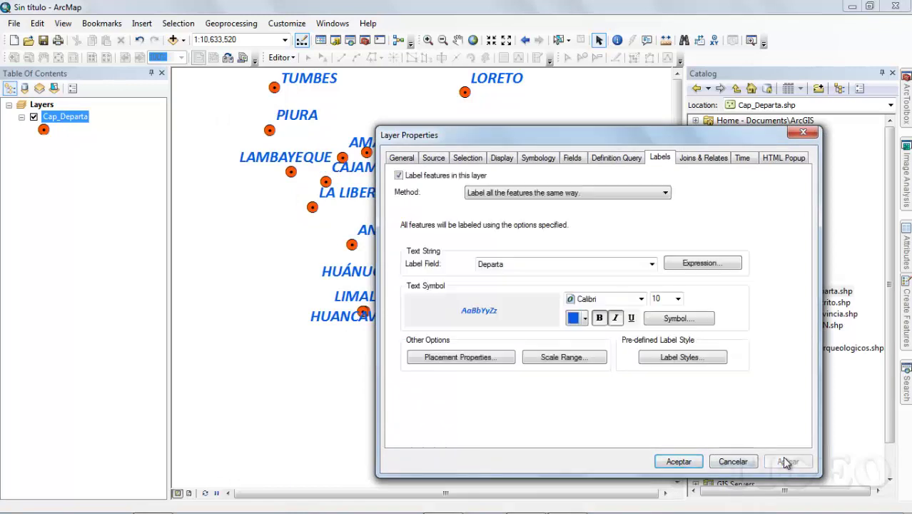
drag(422, 135, 500, 130)
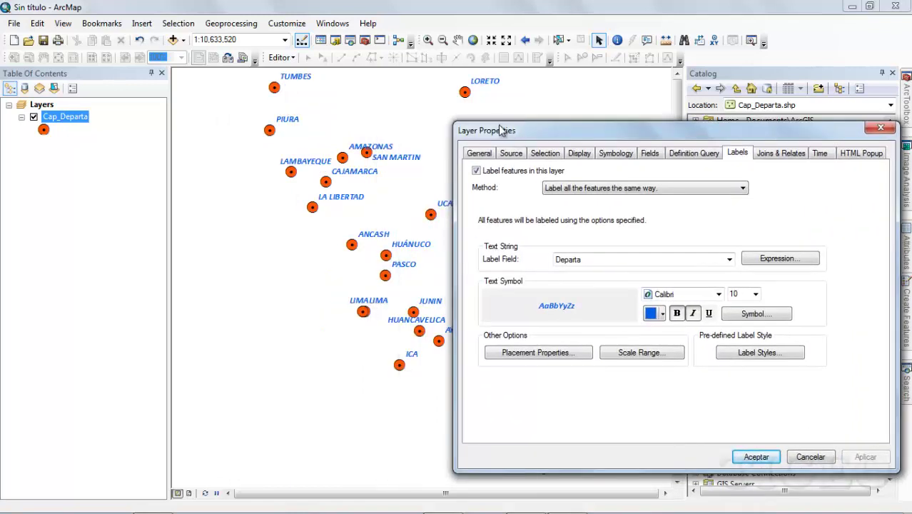
Step: Change the label font to Arial Black and apply it
click(719, 294)
scroll(754, 330, up, 3)
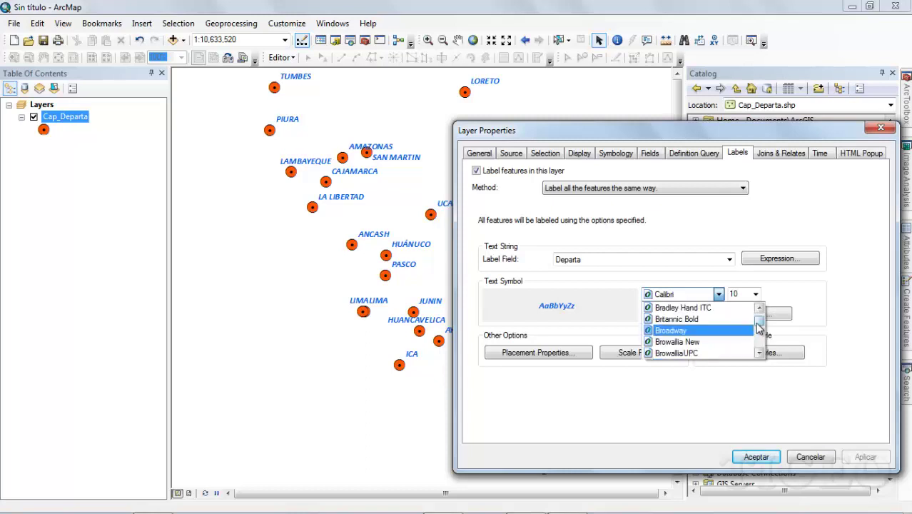
scroll(756, 318, up, 10)
scroll(742, 319, down, 1)
scroll(720, 323, down, 5)
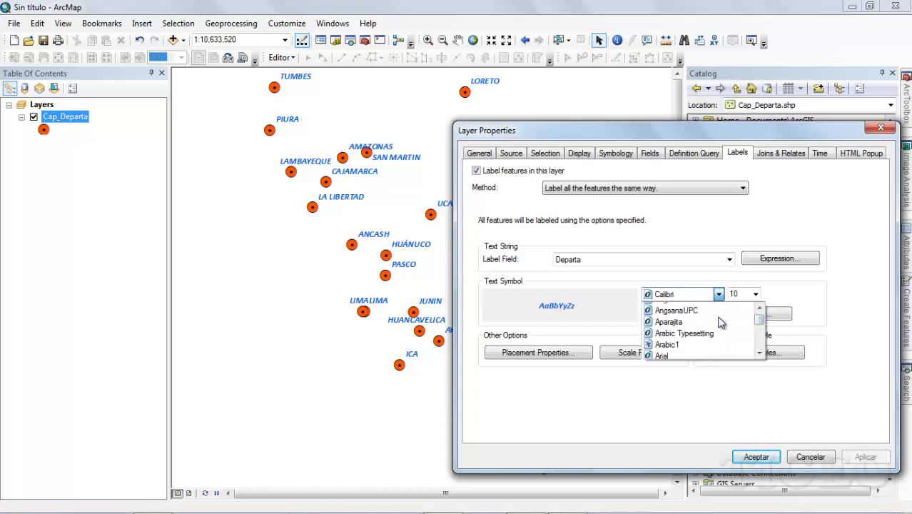
click(713, 323)
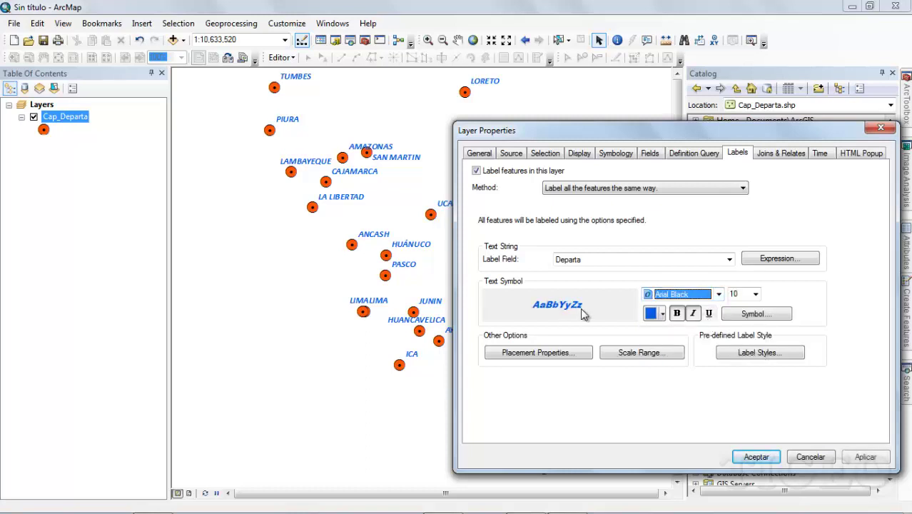
click(855, 461)
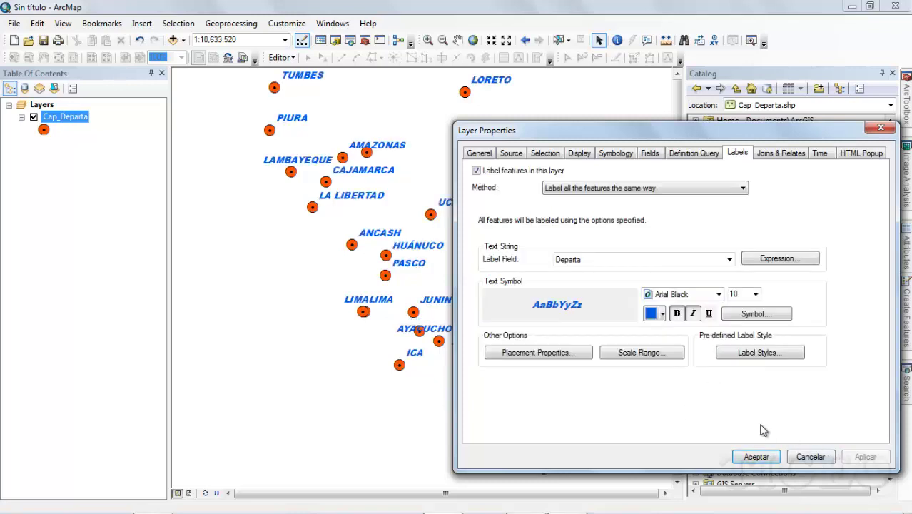
Step: Change the label text color to black and apply it to the department labels
click(661, 313)
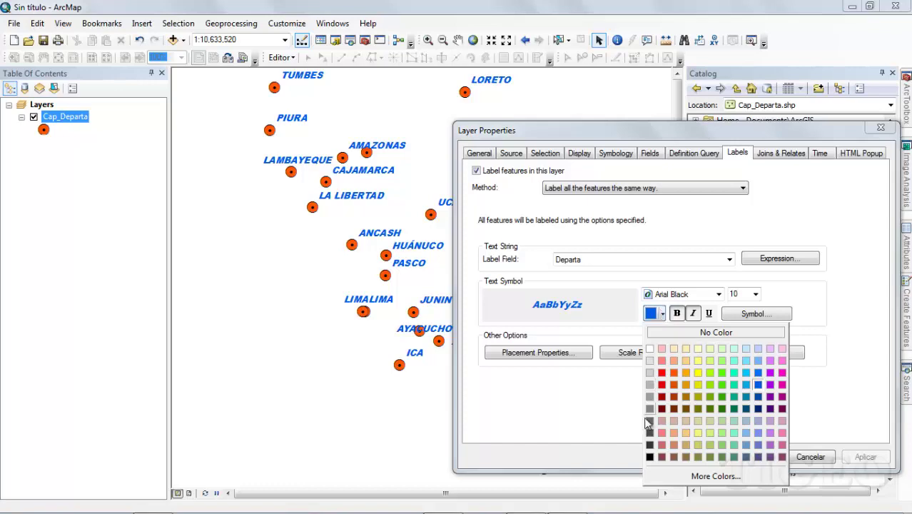
click(650, 457)
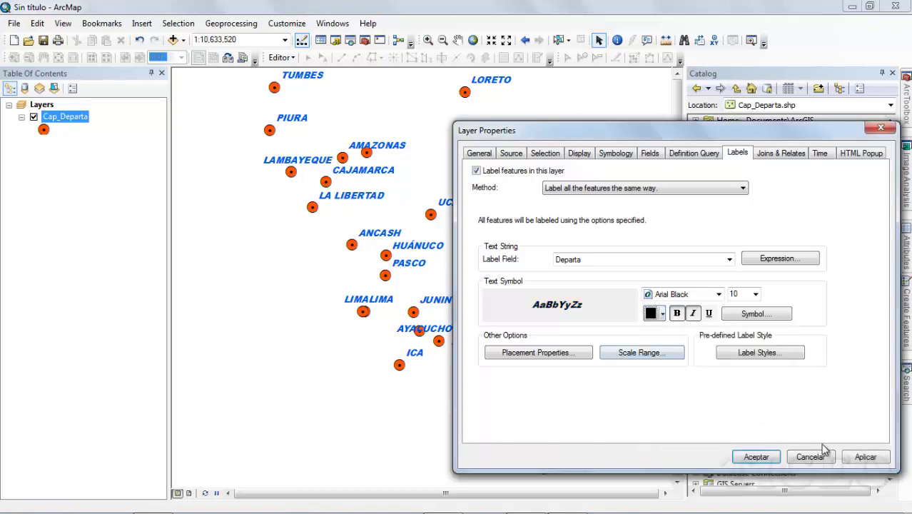
click(862, 455)
drag(589, 142, 357, 128)
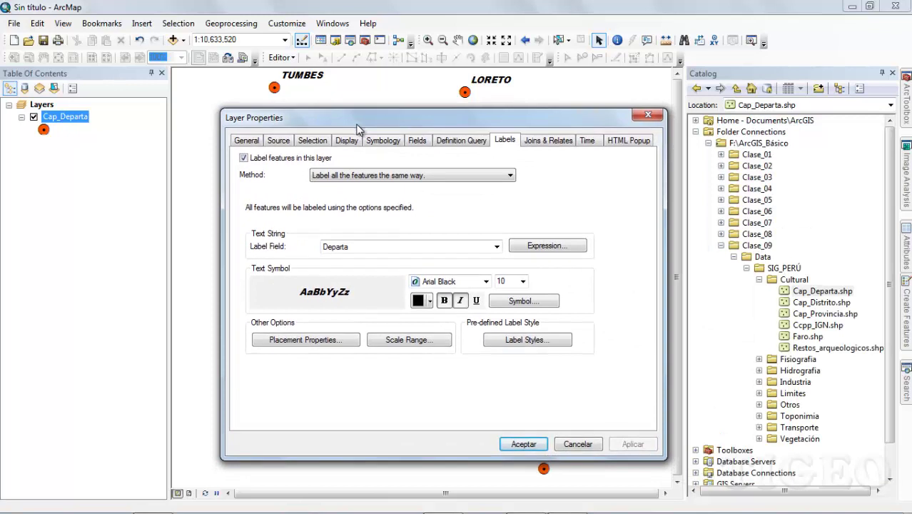
Step: Open the symbol selector for the label text and try the predefined Country 1 and Country 2 styles
click(525, 307)
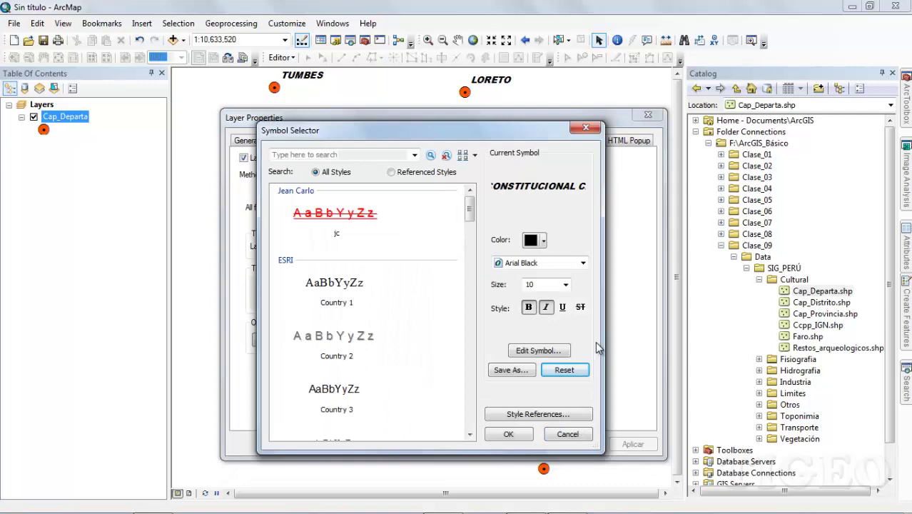
drag(444, 127, 456, 149)
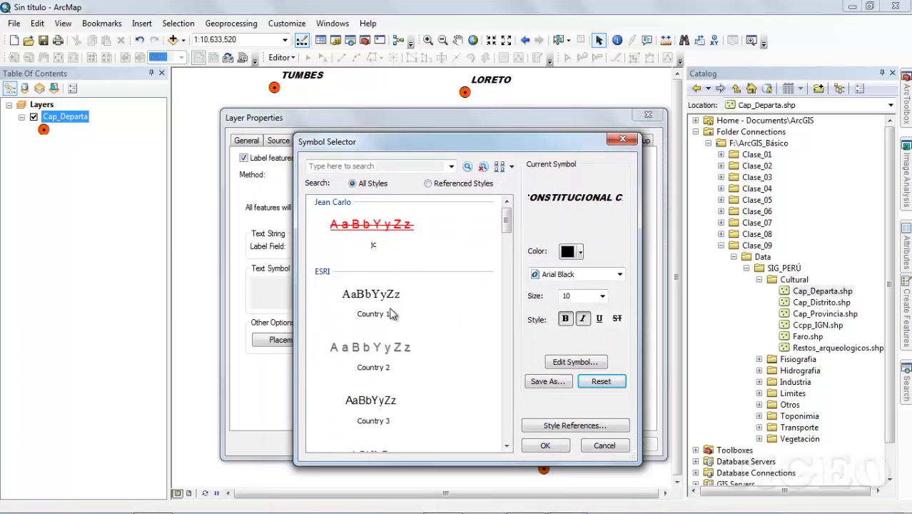
scroll(414, 307, down, 3)
scroll(470, 279, up, 3)
click(380, 299)
scroll(383, 300, down, 3)
click(383, 298)
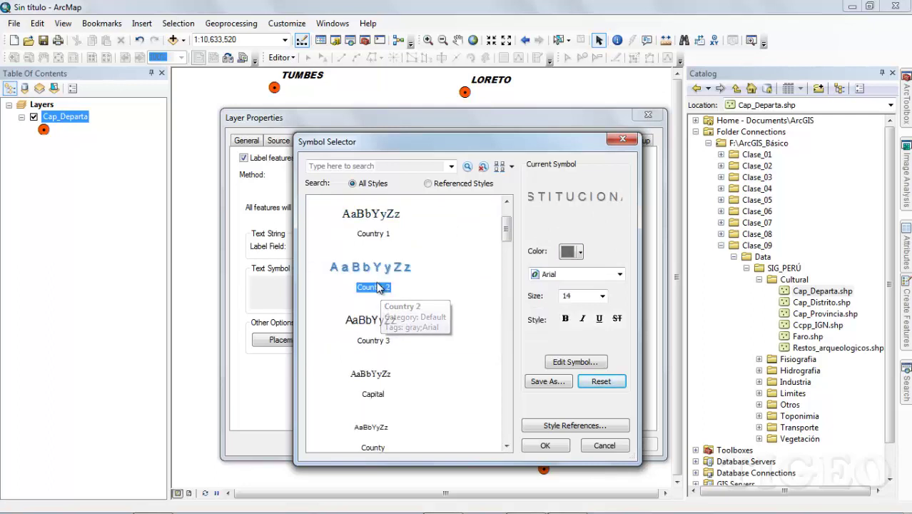
scroll(378, 289, down, 3)
click(378, 289)
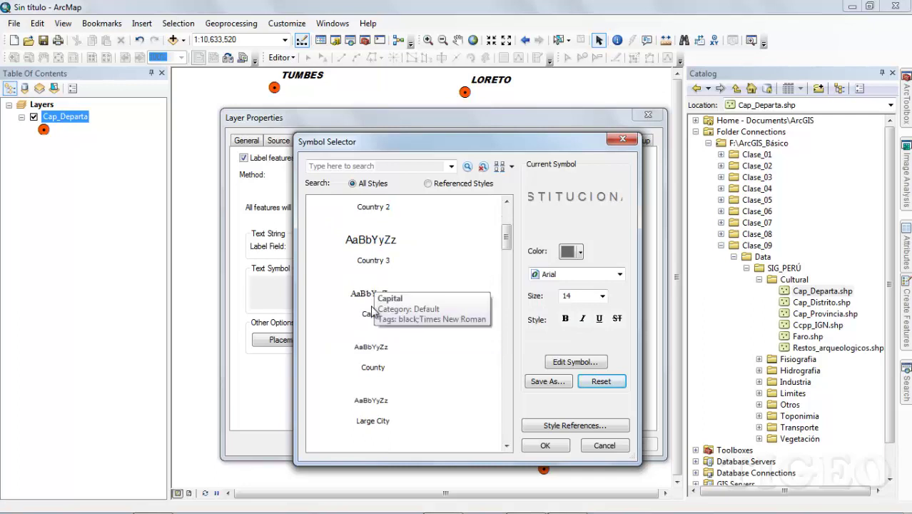
Step: Try the predefined County, Large City and Coastal Region text styles on the label symbol
click(384, 365)
scroll(384, 364, down, 3)
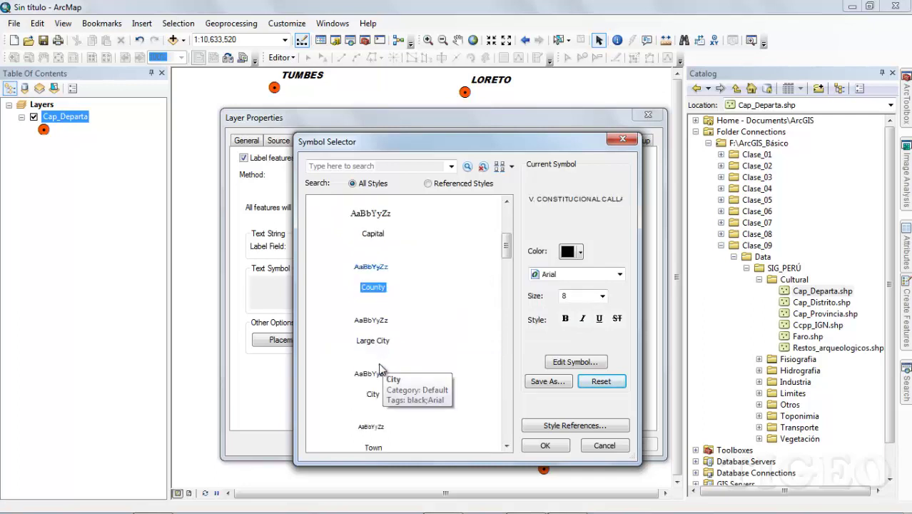
click(378, 369)
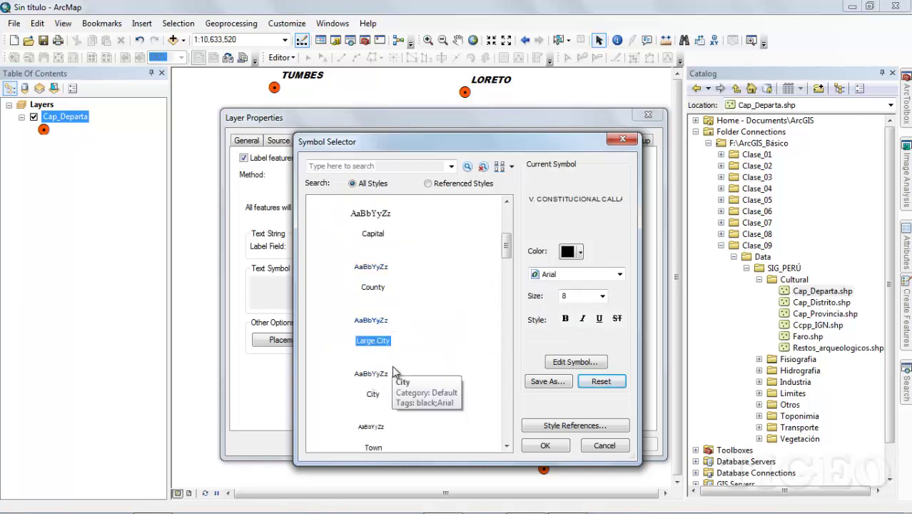
scroll(389, 367, down, 3)
click(401, 346)
scroll(404, 347, up, 6)
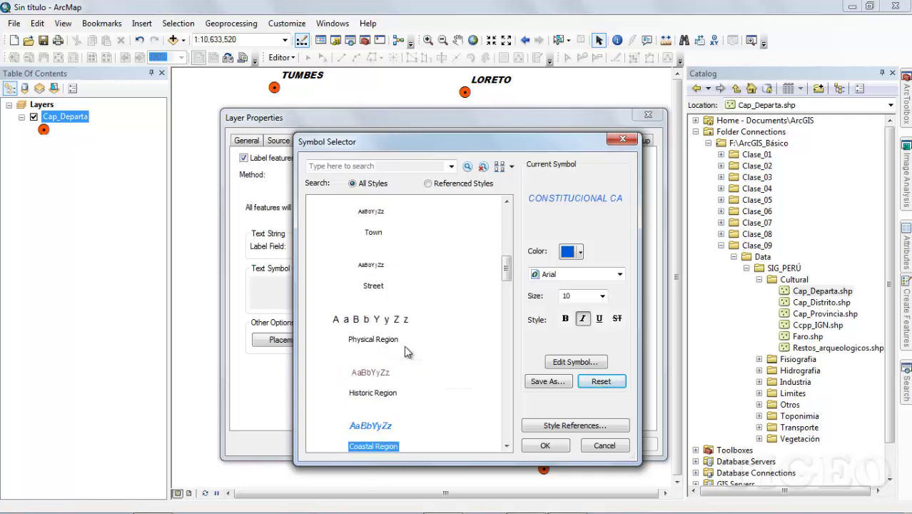
Step: Compare the Country 1, Country 2 and Country 3 text styles in the symbol preview
click(375, 311)
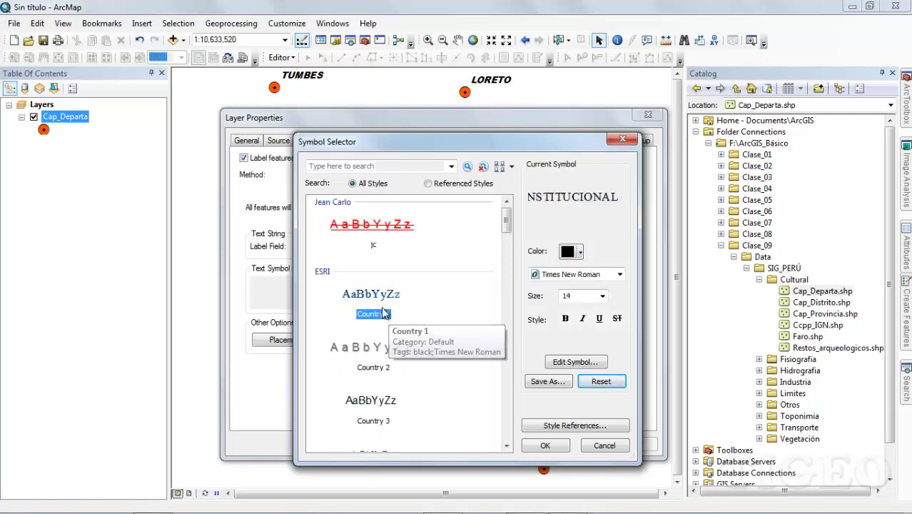
scroll(424, 332, down, 2)
click(371, 269)
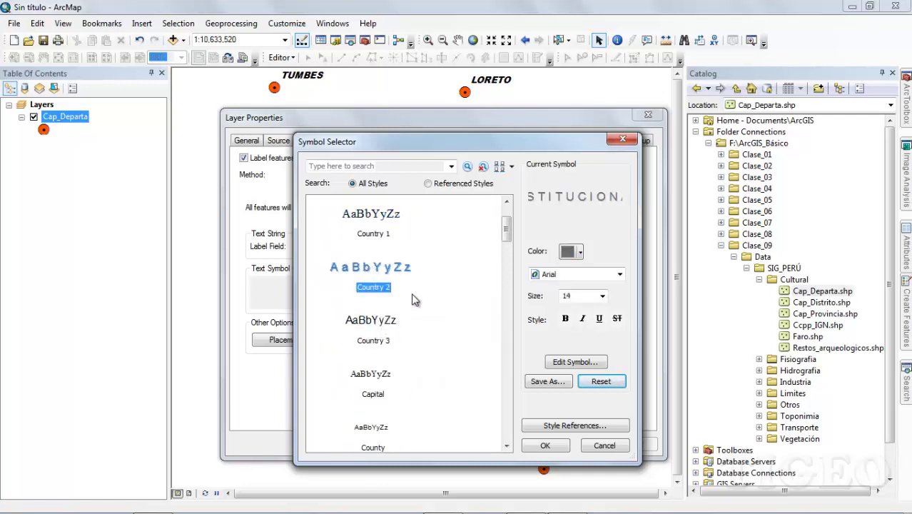
click(389, 332)
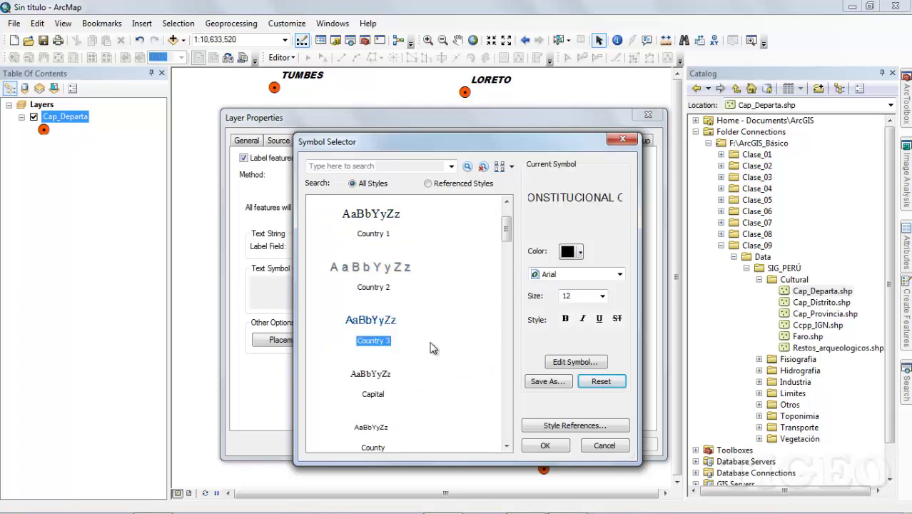
scroll(391, 338, down, 3)
scroll(388, 331, up, 3)
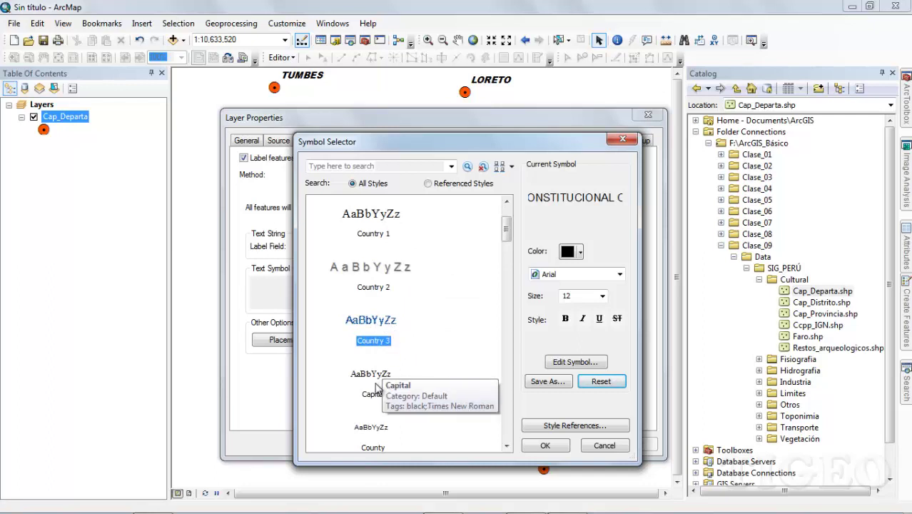
Step: Choose the predefined Capital text style for the labels and set its color to purple
click(399, 385)
scroll(414, 321, down, 2)
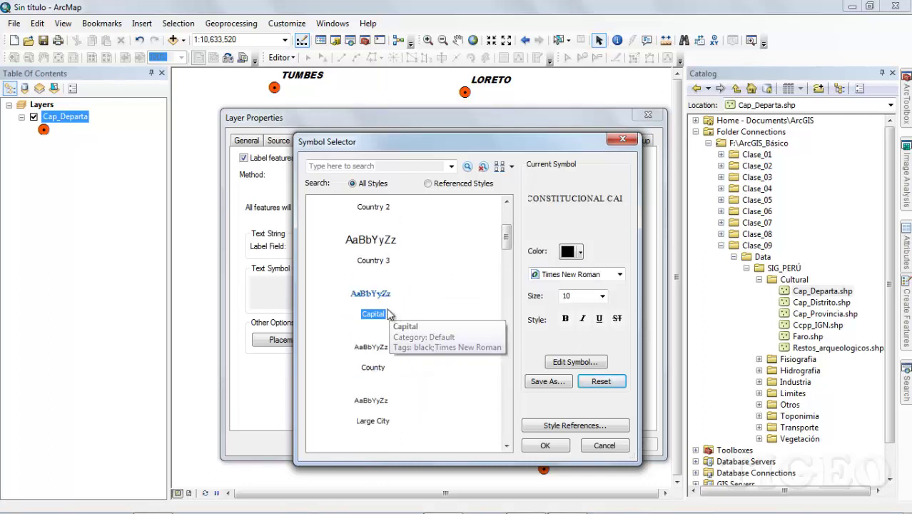
click(580, 251)
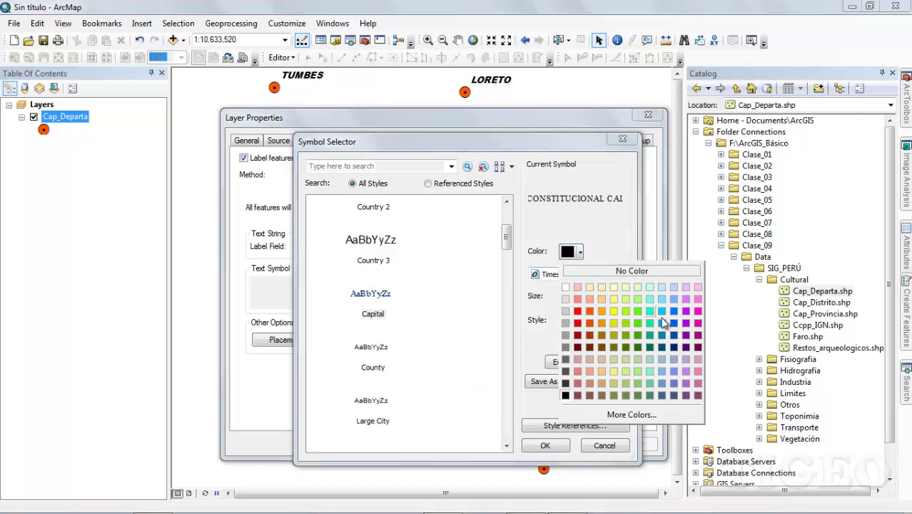
click(685, 312)
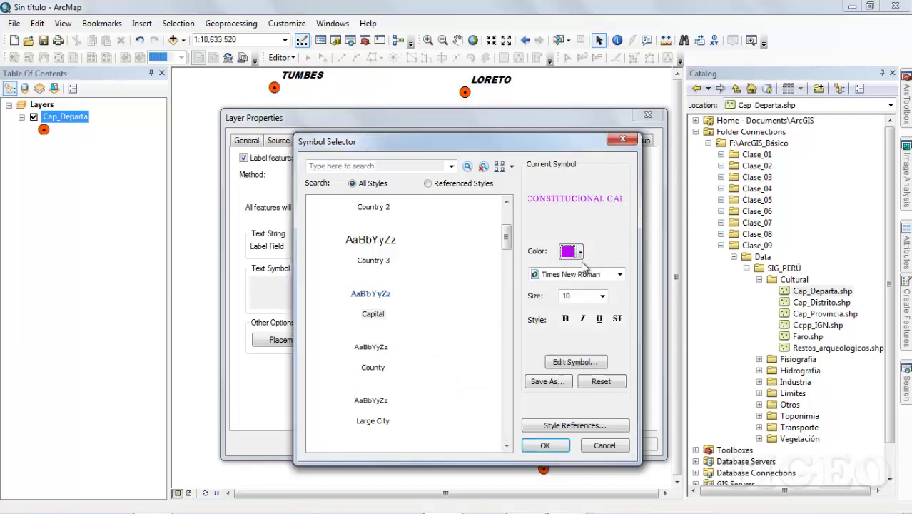
click(619, 276)
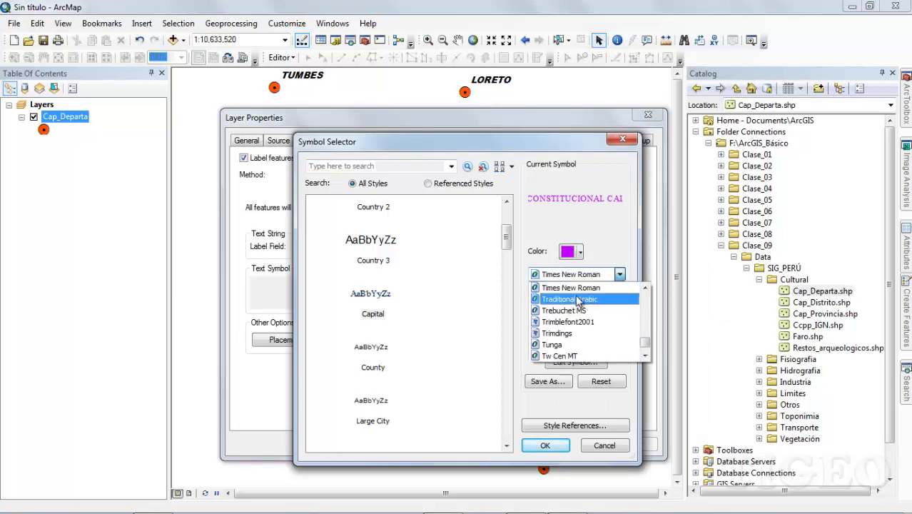
scroll(573, 332, down, 1)
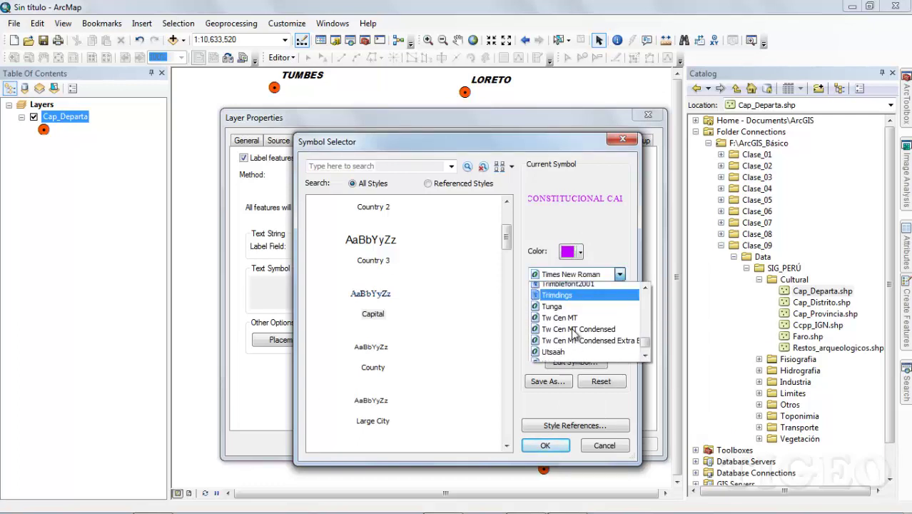
scroll(573, 330, up, 5)
click(604, 236)
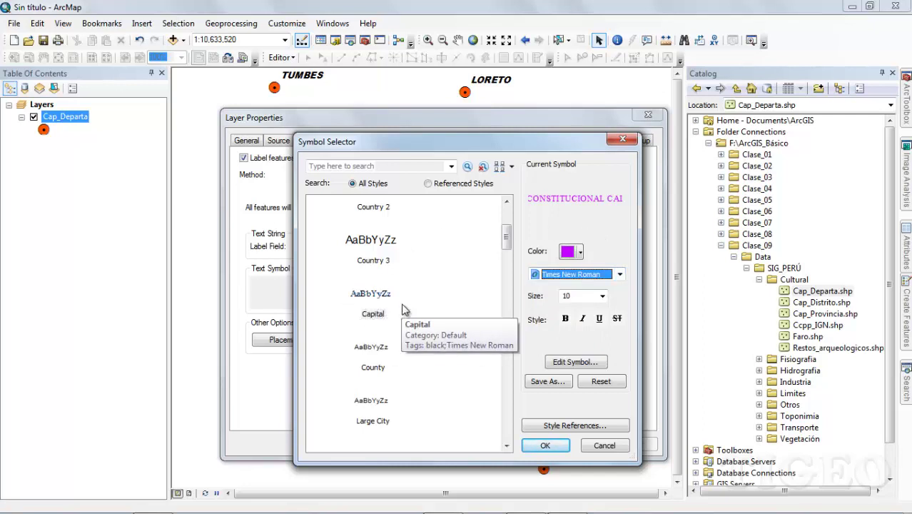
Step: Try other fonts on the label symbol, including Segoe Script, Segoe UI Semibold, Rockwell Extra Bold, Rockwell and Sakkal Majalla
key(s)
key(s)
key(s)
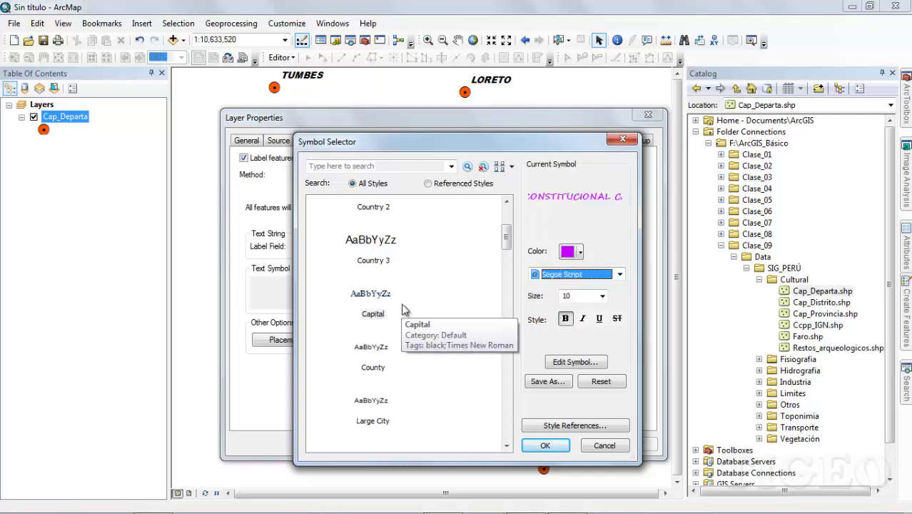
key(s)
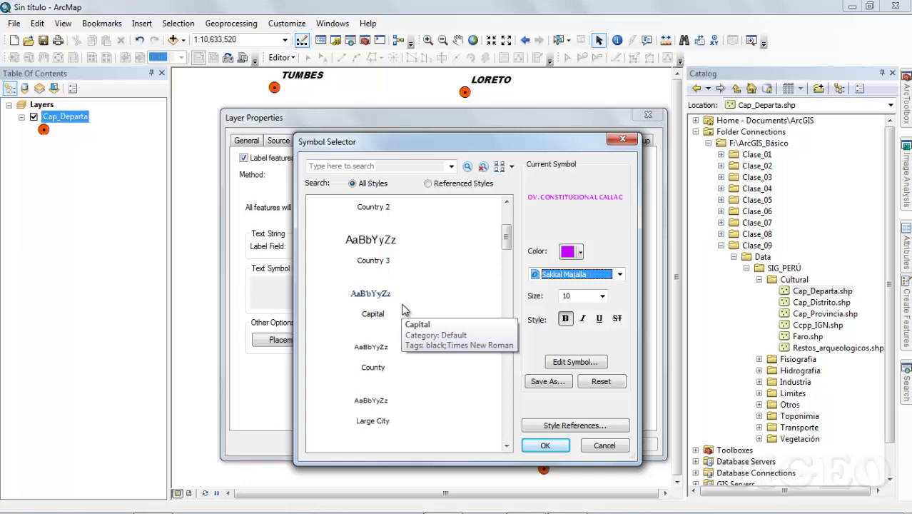
key(Down)
key(Down)
key(Down)
key(Down)
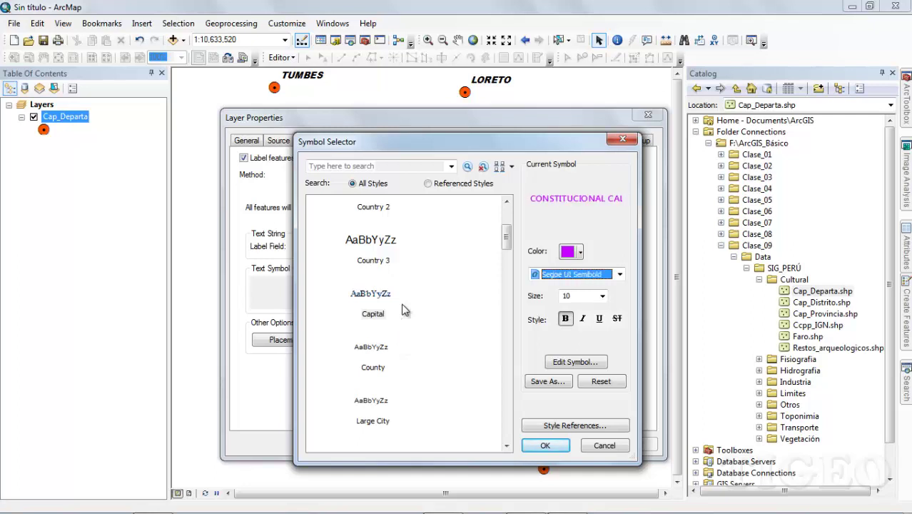
key(Up)
key(Up)
key(Up)
key(Up)
key(Up)
key(Up)
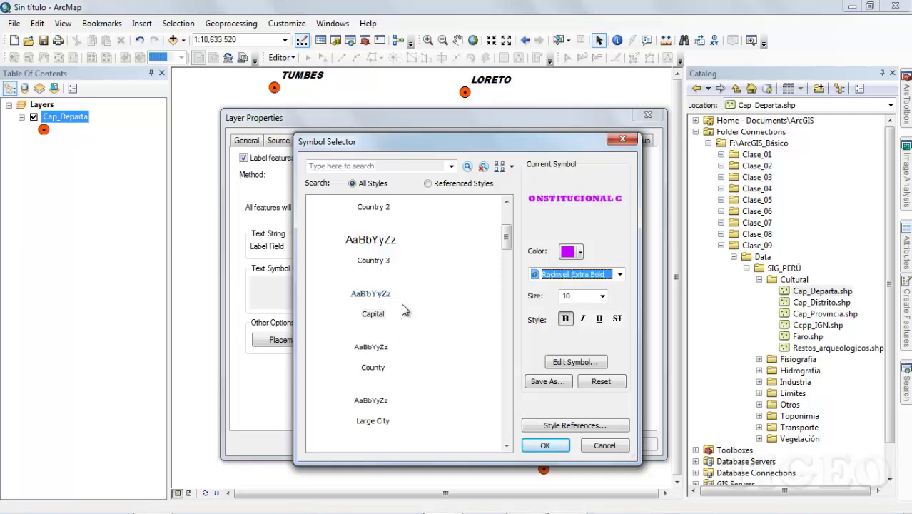
key(Down)
key(Down)
key(Down)
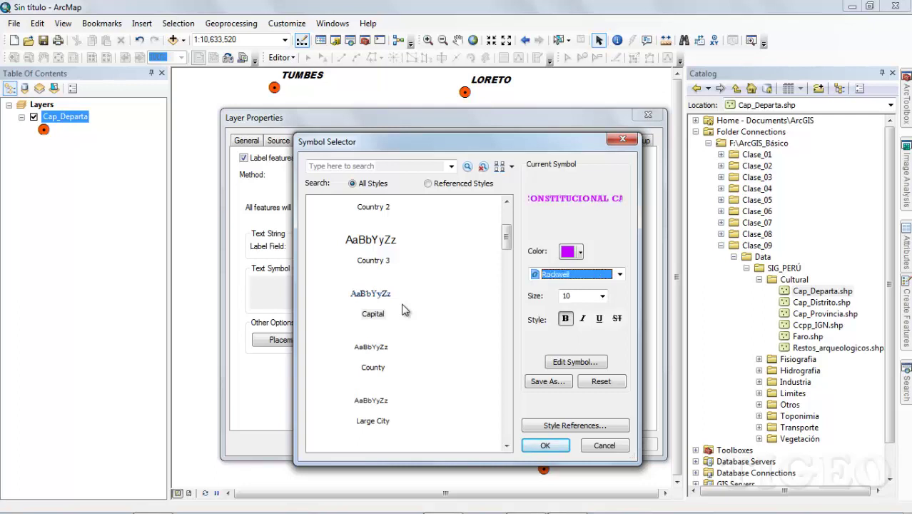
key(Down)
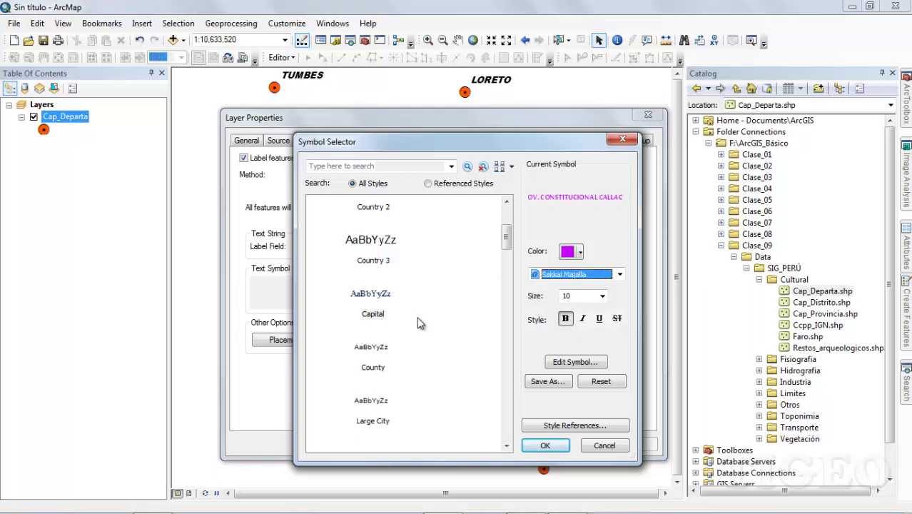
Step: Reapply the predefined Capital text style to the label symbol and make it bold, italic and underlined
click(377, 318)
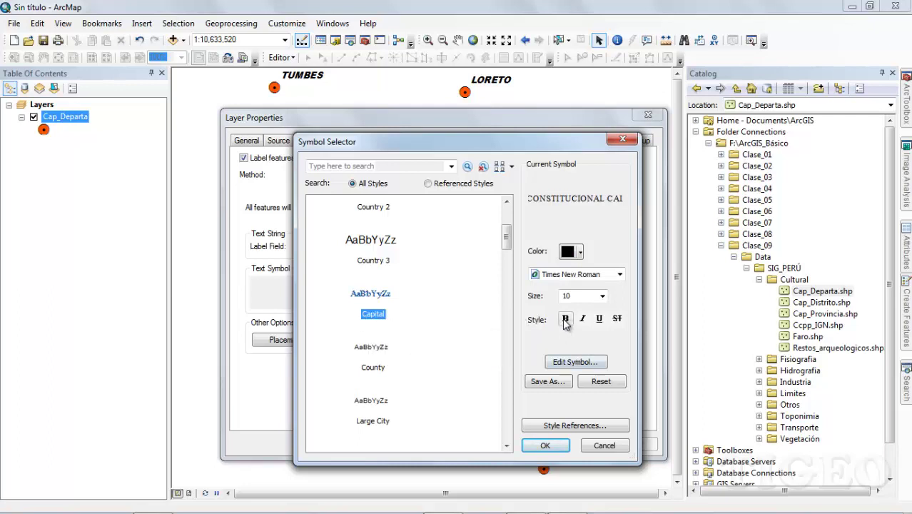
click(602, 295)
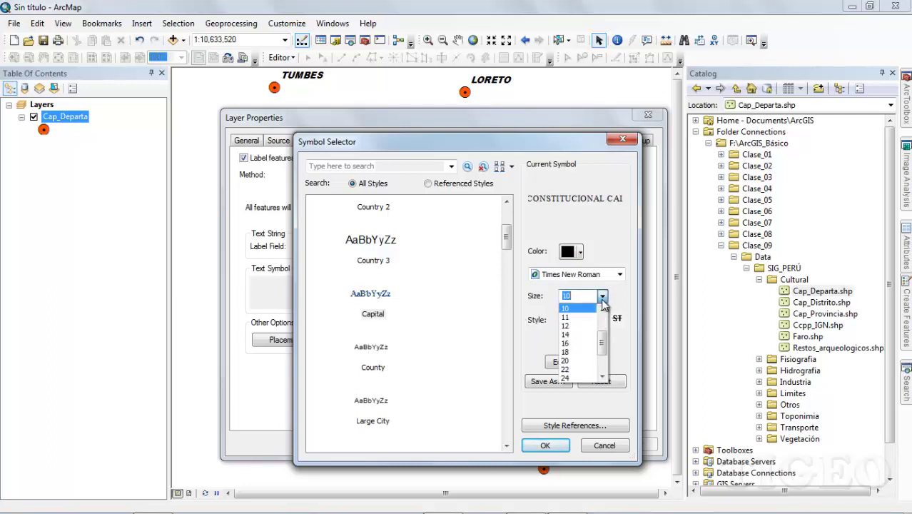
click(602, 297)
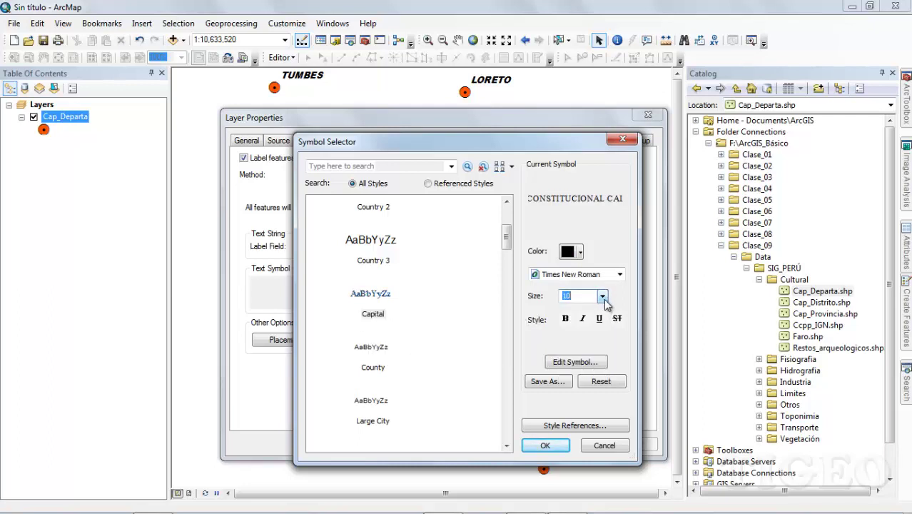
click(565, 318)
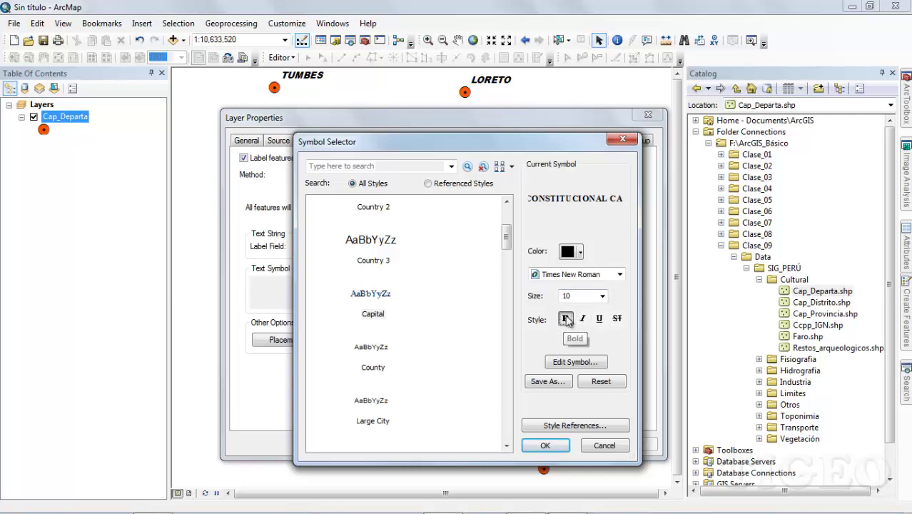
click(583, 321)
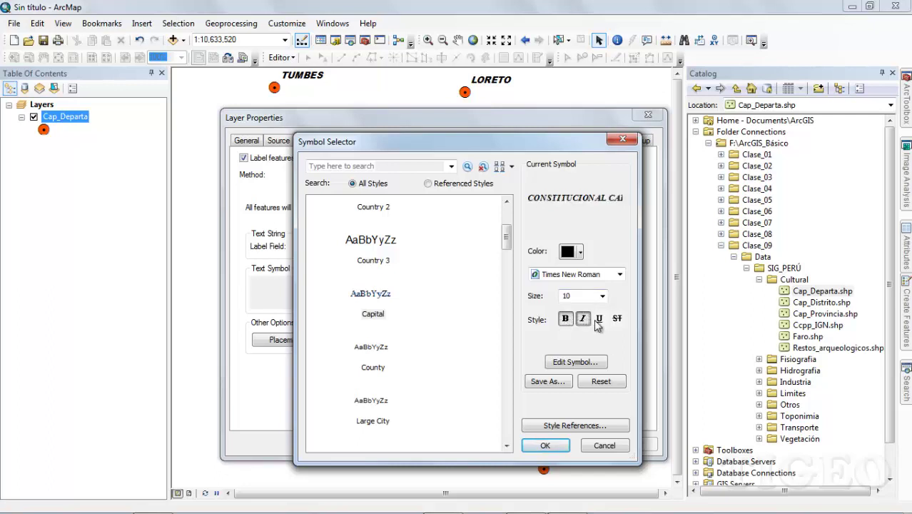
click(597, 319)
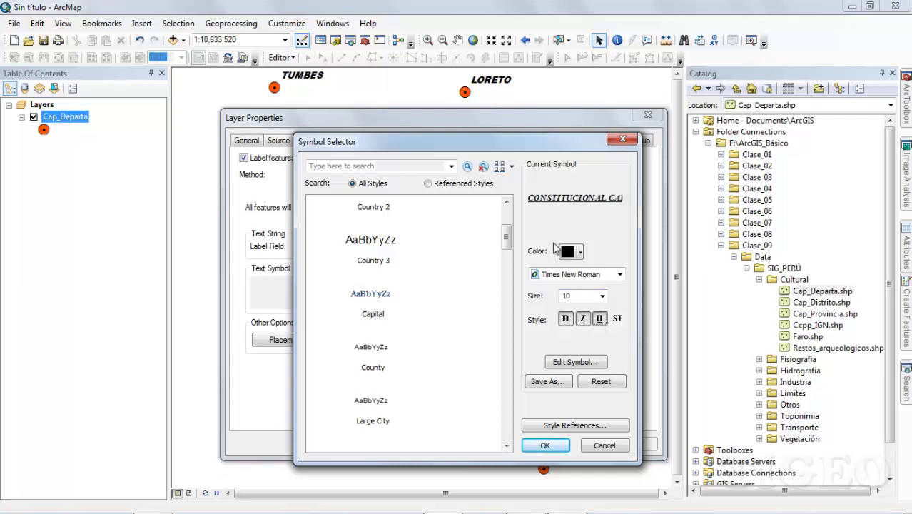
Step: Try strikethrough on the label symbol with and without underline, and restore the underline without strikethrough
click(616, 318)
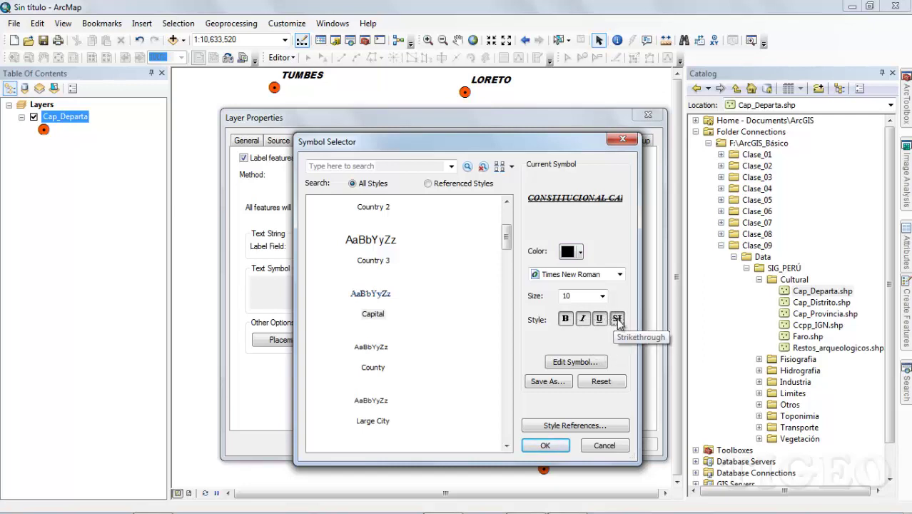
click(599, 318)
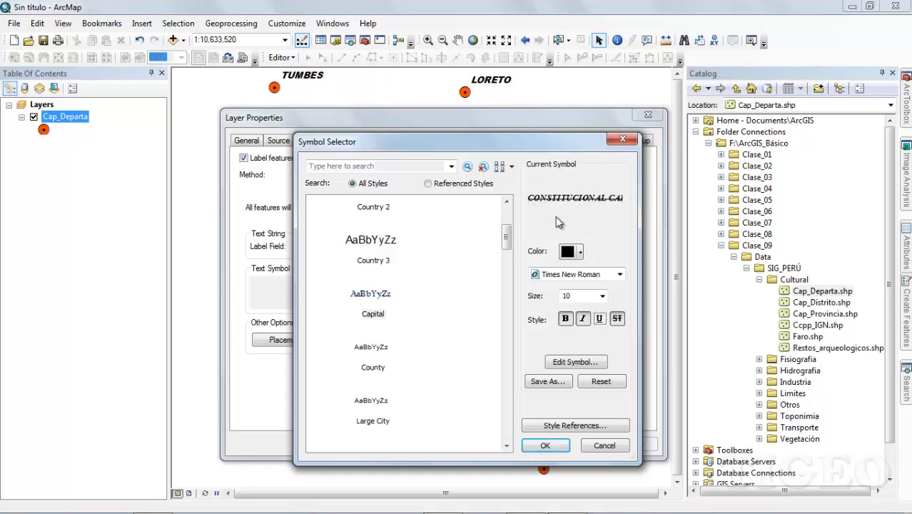
click(616, 318)
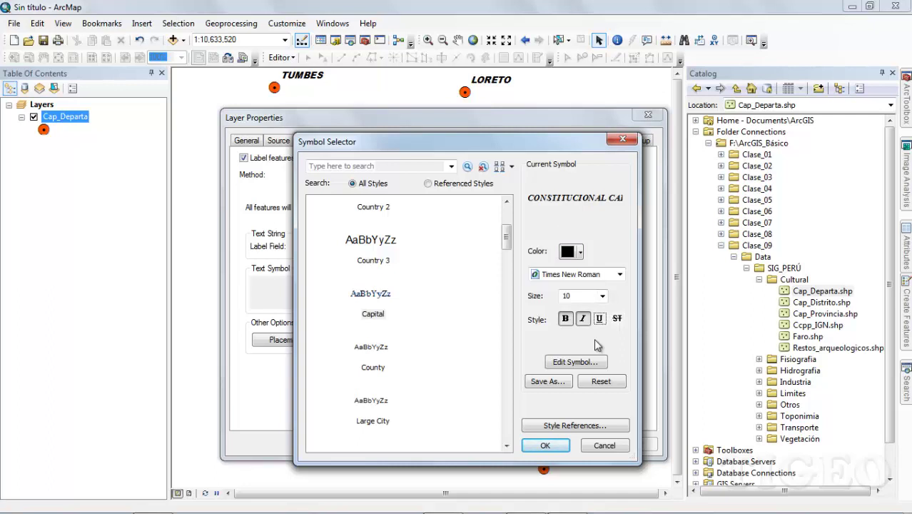
click(600, 318)
Step: Accept the text symbol and apply it to the layer's labels on the map
click(545, 445)
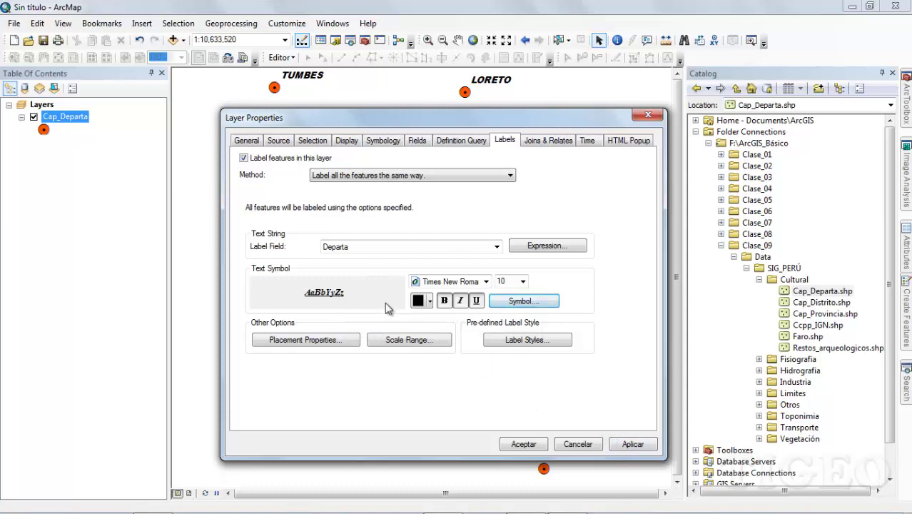
click(633, 445)
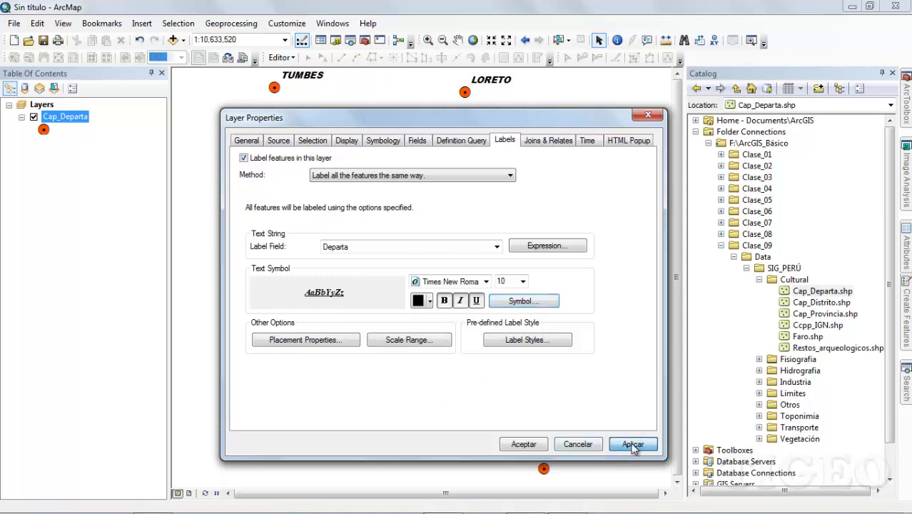
drag(403, 116, 320, 115)
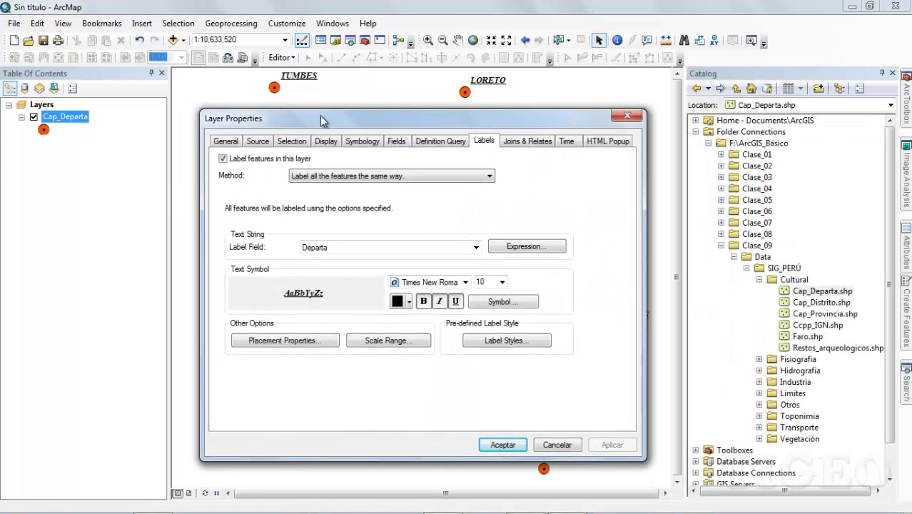
Step: Open the label text symbol's detailed properties for editing, with the windows arranged clear of the map labels
click(499, 310)
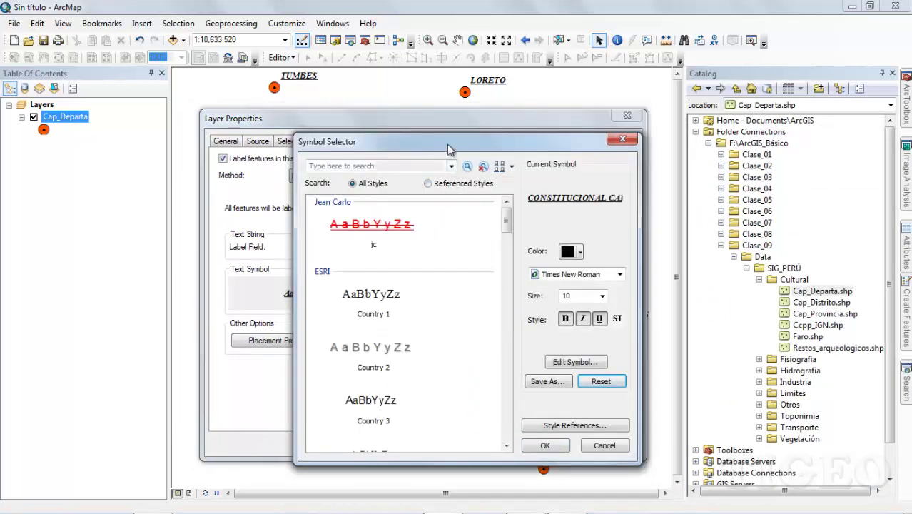
drag(428, 152, 416, 143)
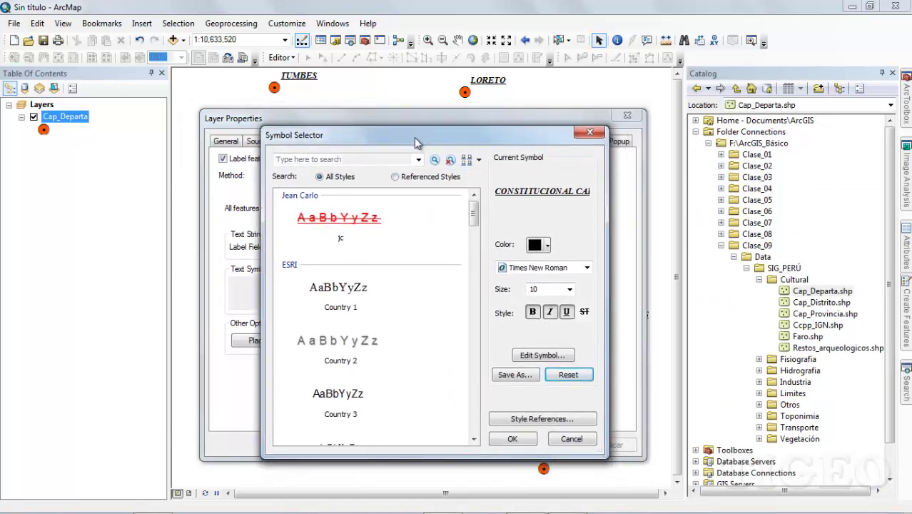
click(545, 356)
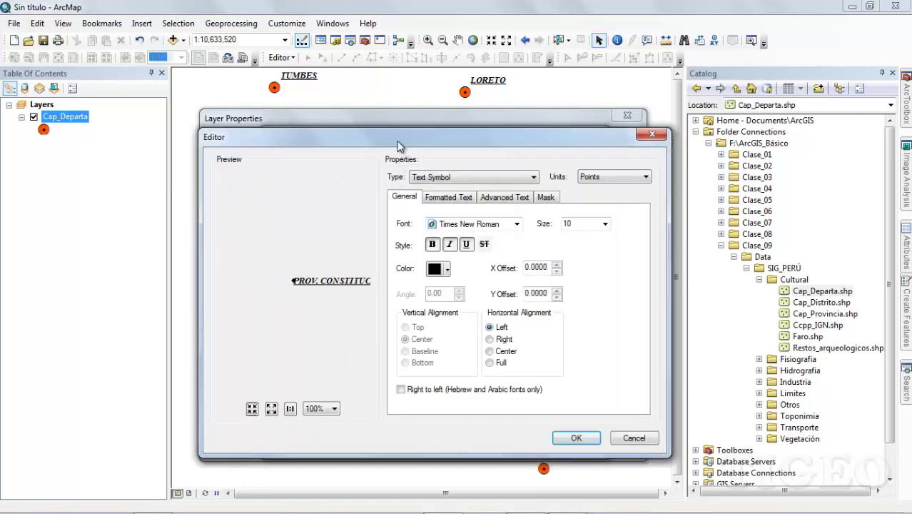
drag(400, 145, 390, 141)
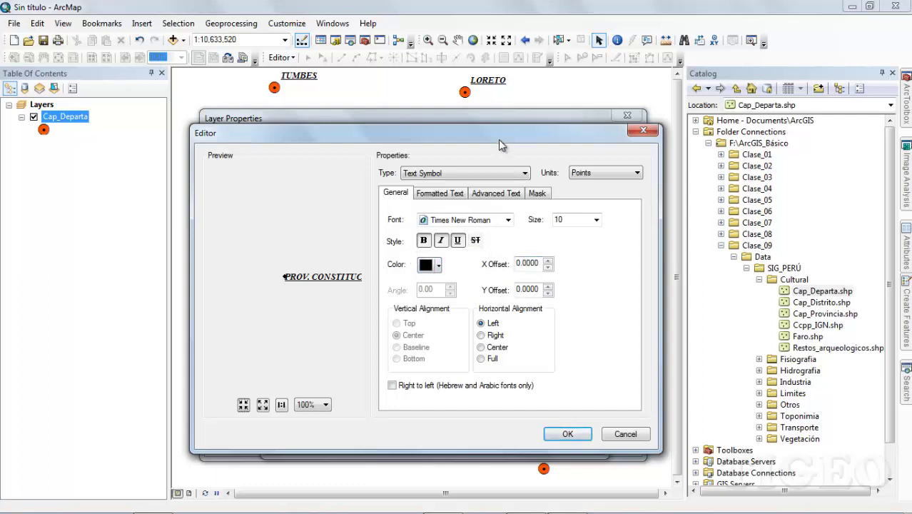
drag(503, 143, 589, 148)
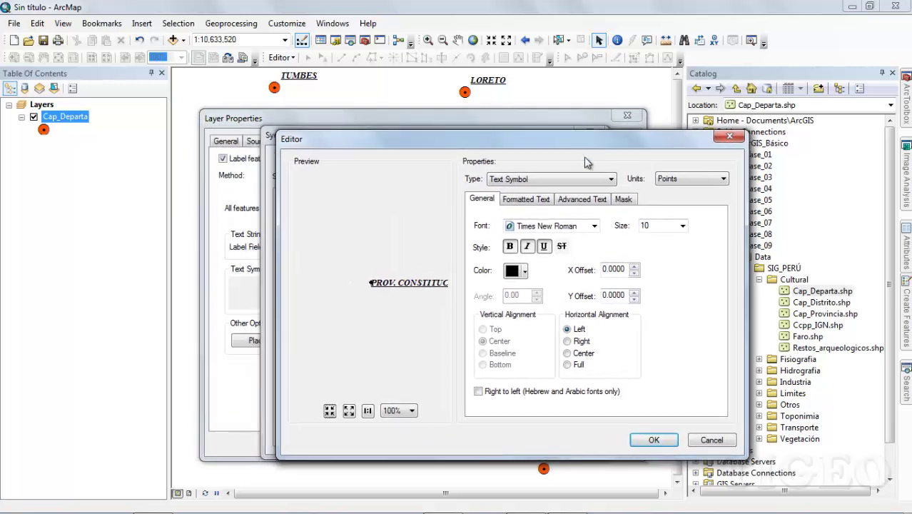
Step: Raise the label text's X offset stepwise to 6 points and set it to 8 points
click(633, 266)
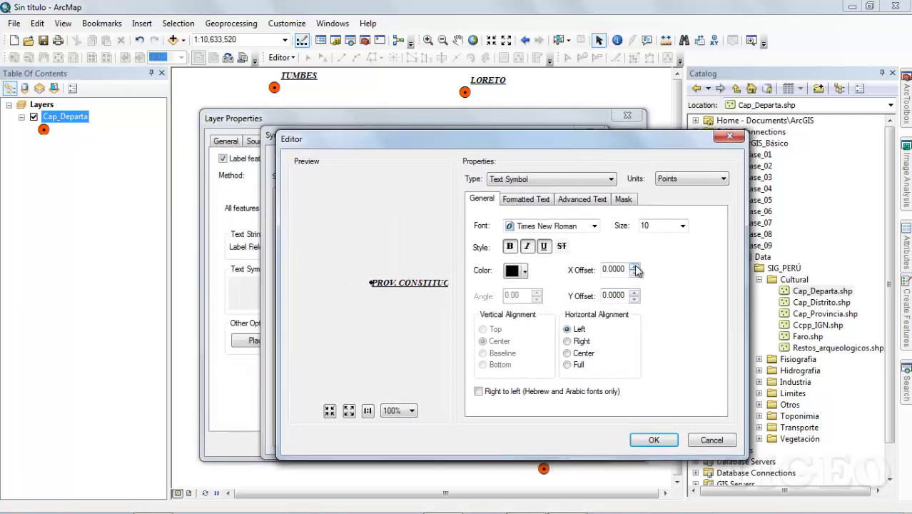
click(633, 266)
click(633, 267)
click(633, 266)
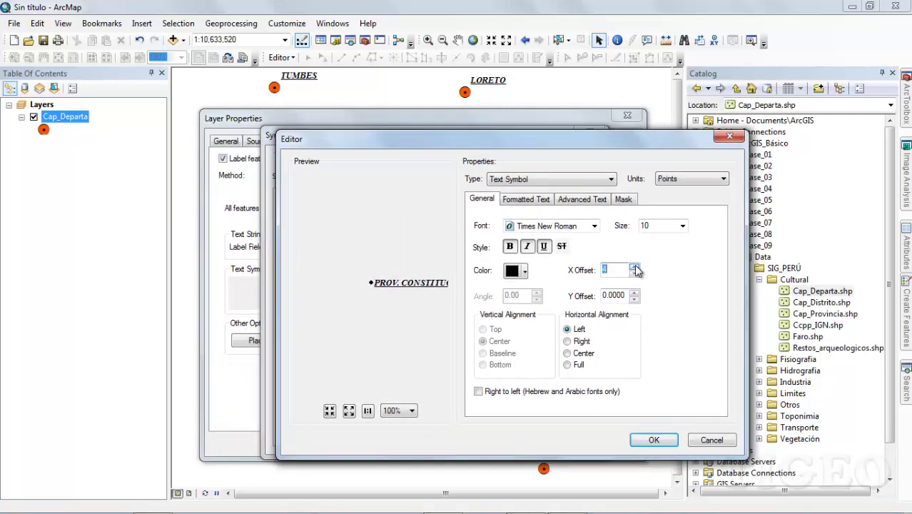
click(633, 267)
click(633, 266)
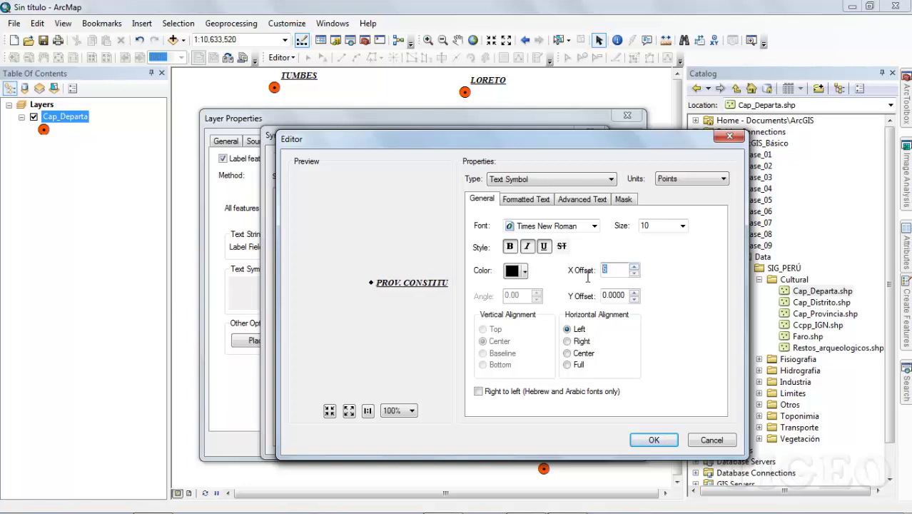
text(8)
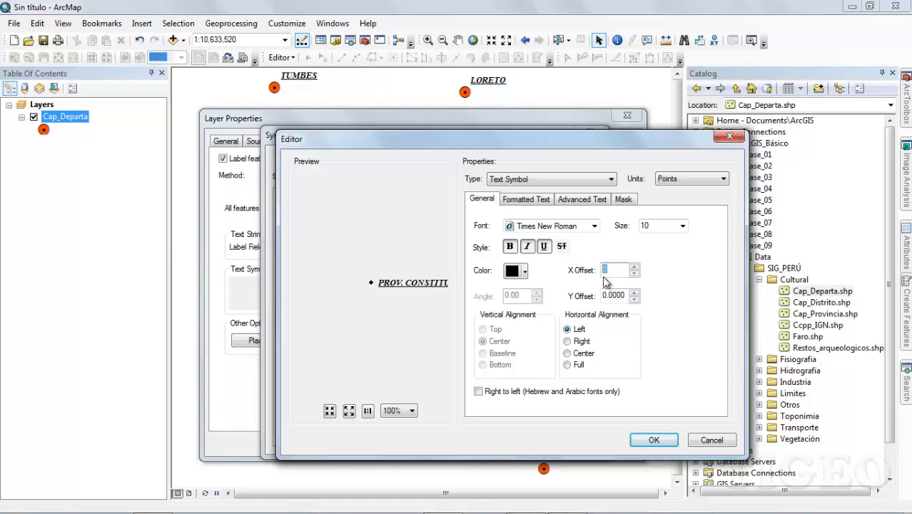
text(38)
Step: Try Y offsets of 8, 5 and 3 points on the label text and settle on 8 points
drag(625, 296, 600, 305)
text(8)
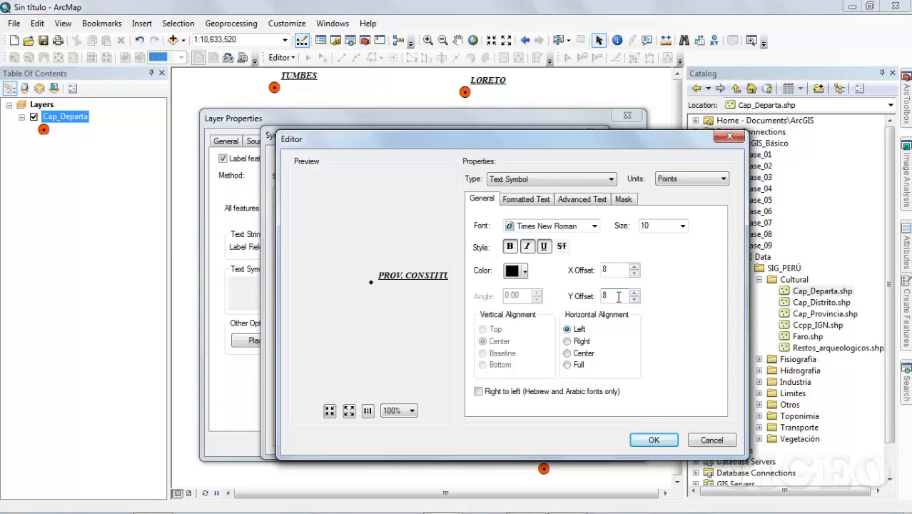
drag(606, 296, 586, 300)
text(5)
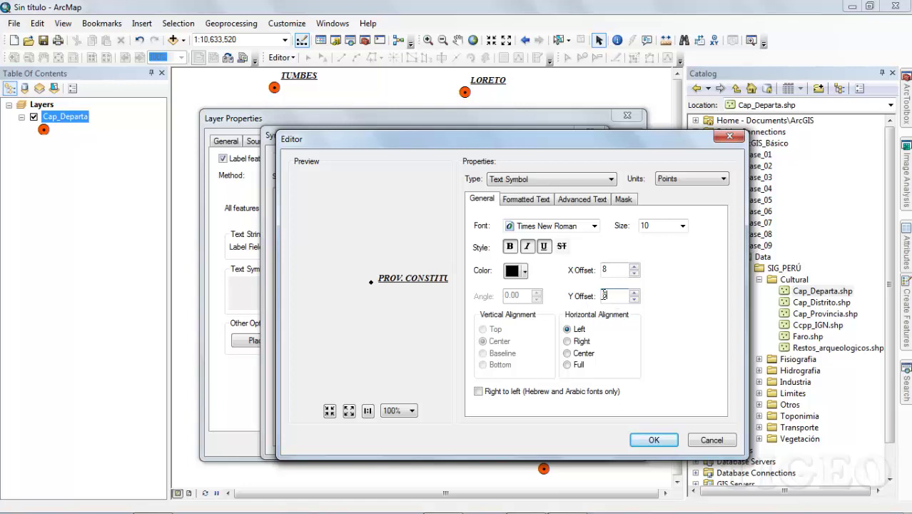
drag(605, 295, 589, 300)
text(3)
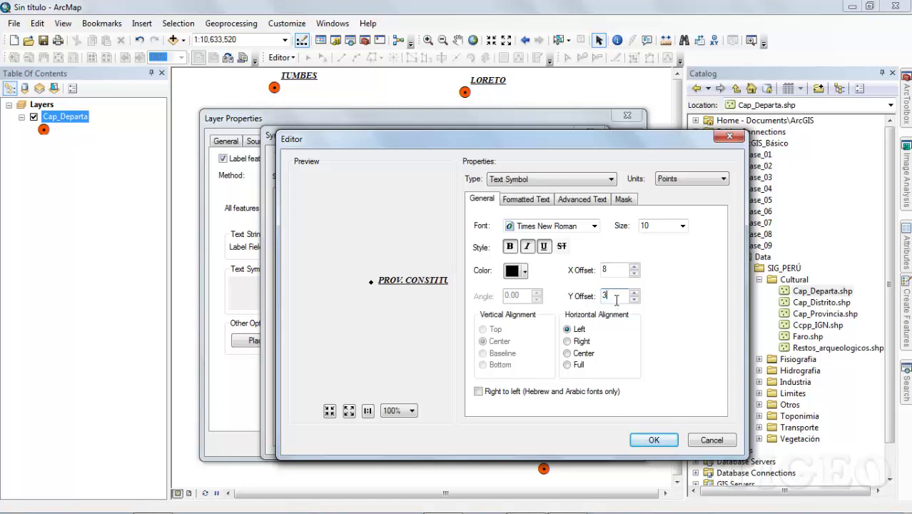
text(8)
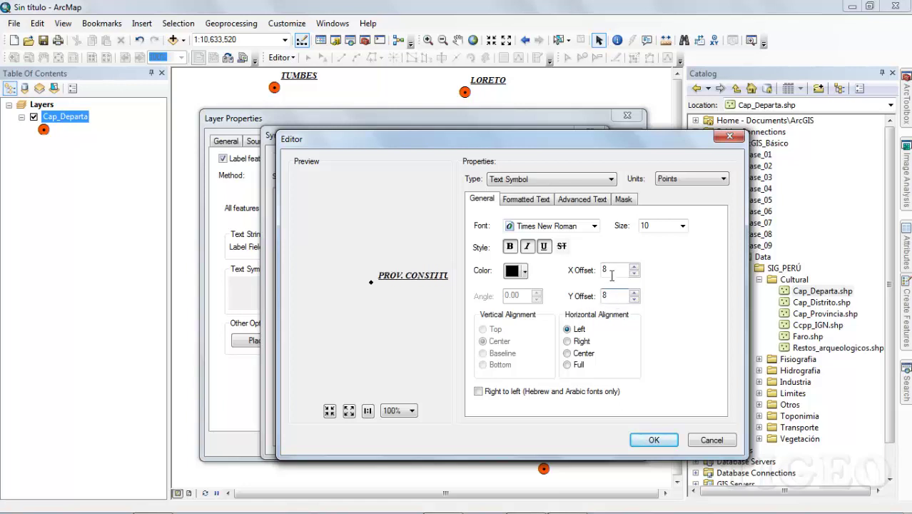
Step: Try X offsets of 4, 8 and 2 points on the label text and set it to 3 points
drag(611, 272, 587, 277)
text(4)
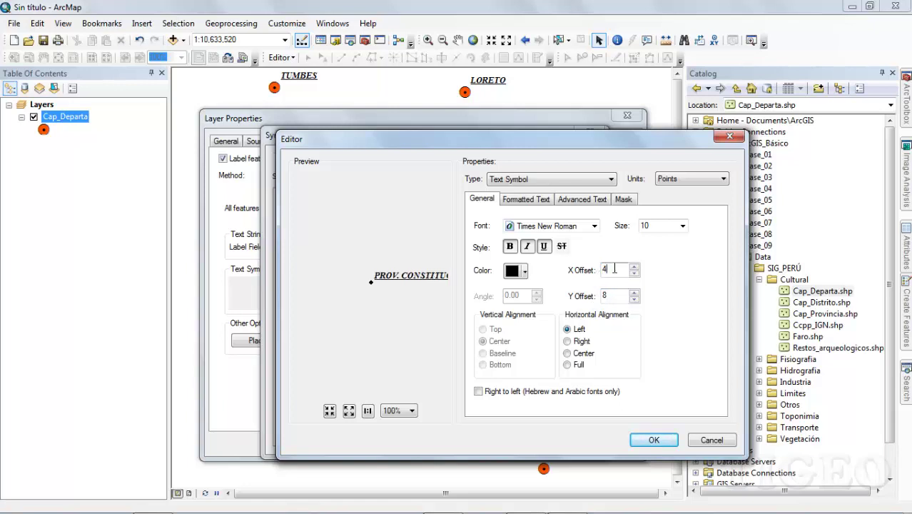
drag(612, 269, 583, 271)
text(8)
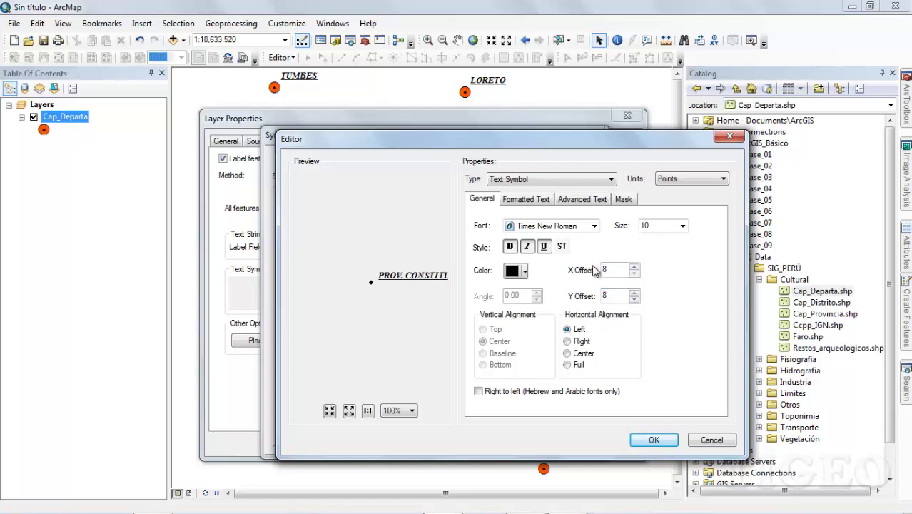
text(2)
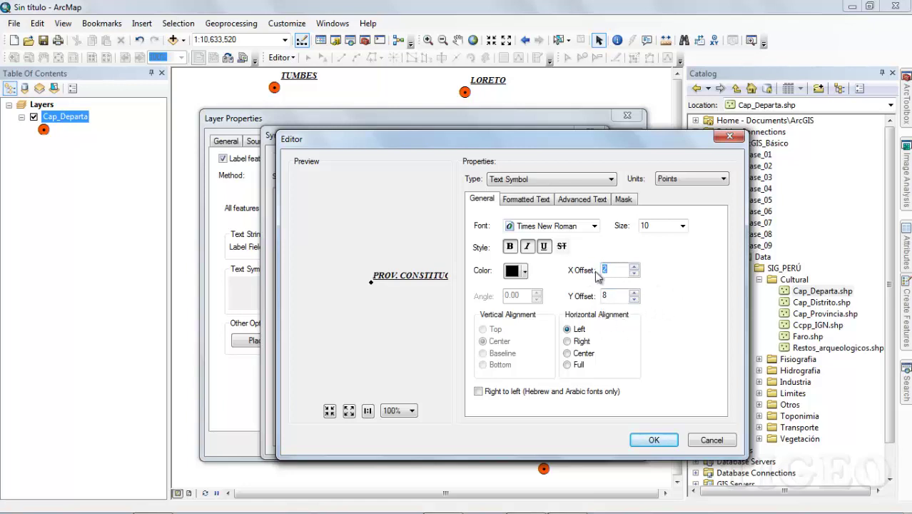
key(Up)
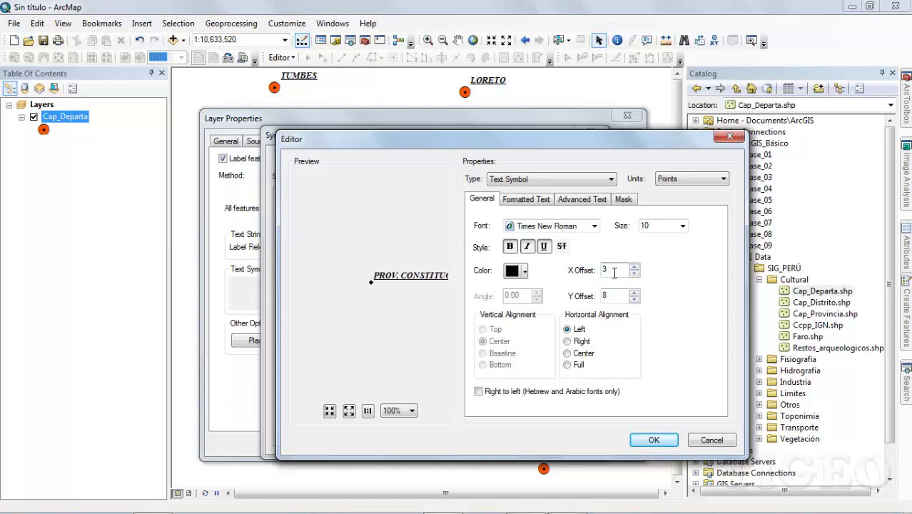
Step: Set the label text's X offset to 5 points, compare the Left, Right, Center and Full horizontal alignments, and settle on Center
text(5)
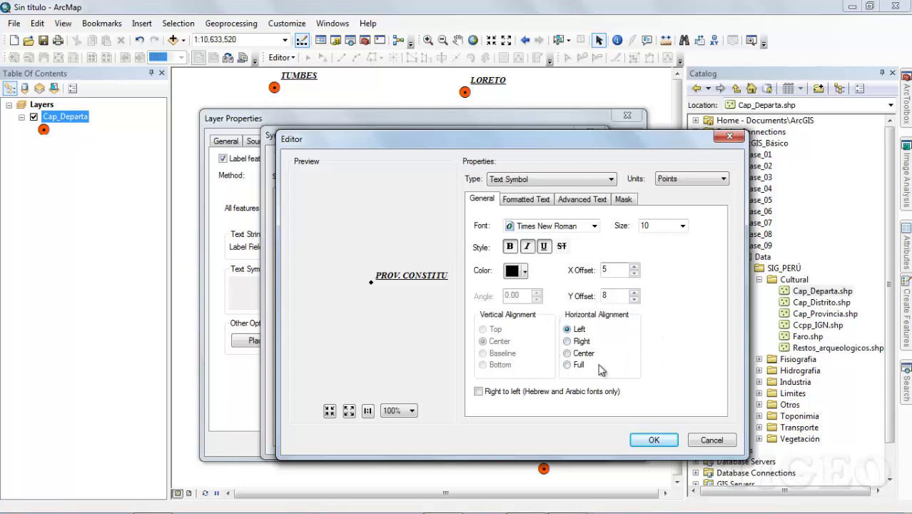
click(569, 341)
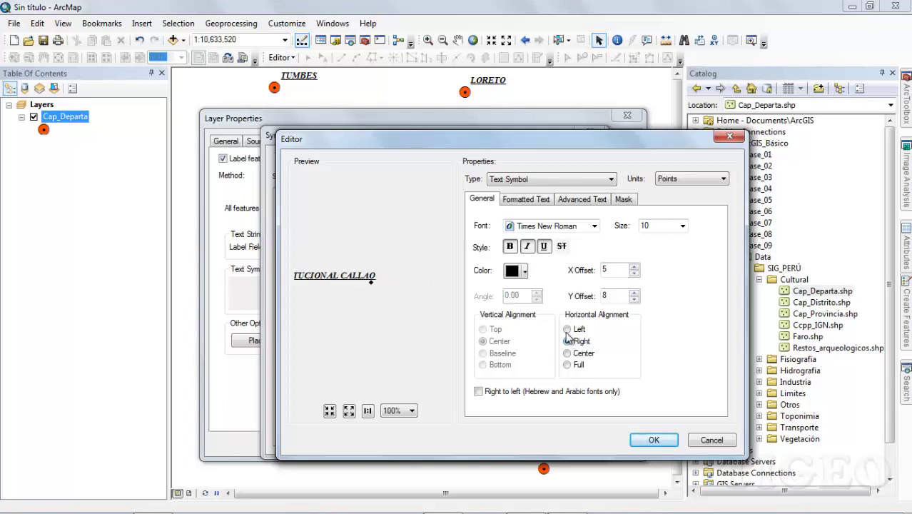
click(567, 330)
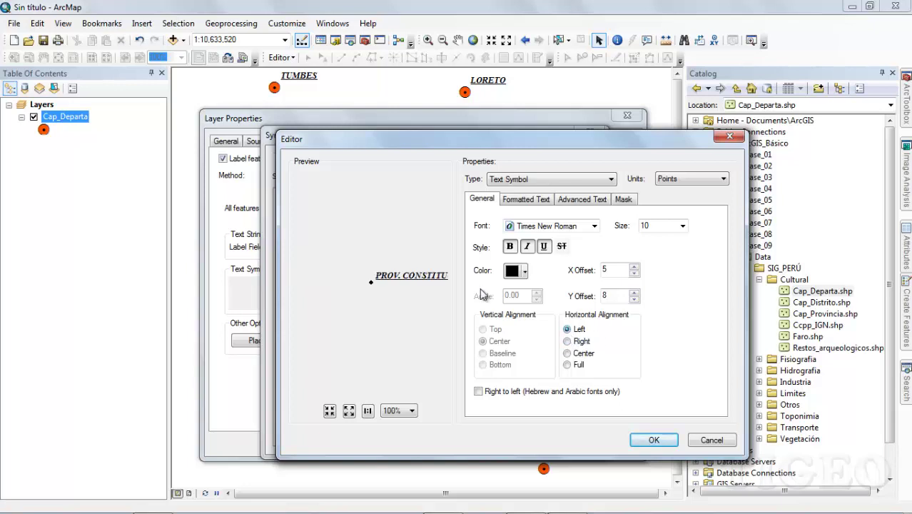
click(567, 353)
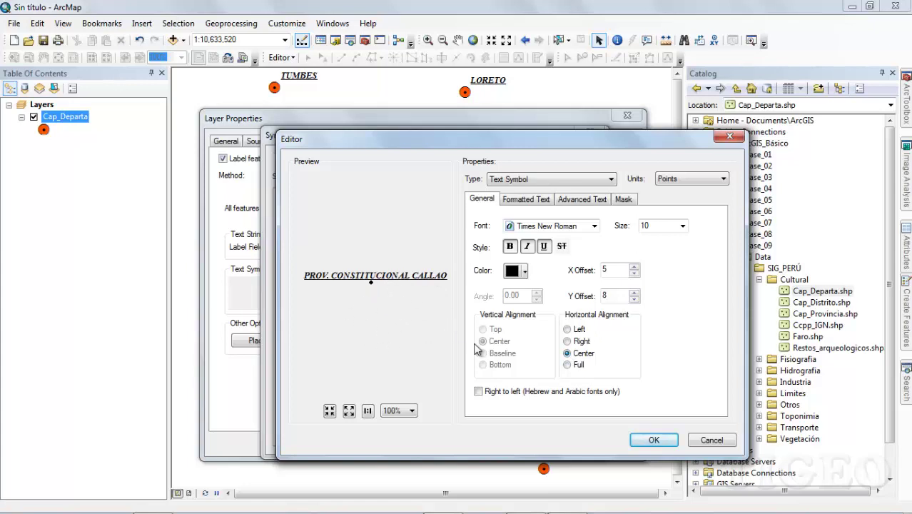
click(568, 365)
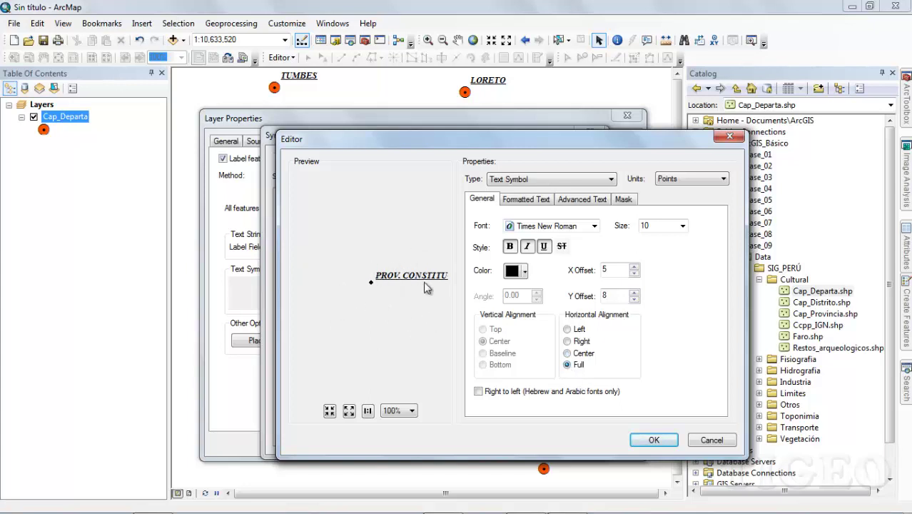
click(568, 342)
click(567, 353)
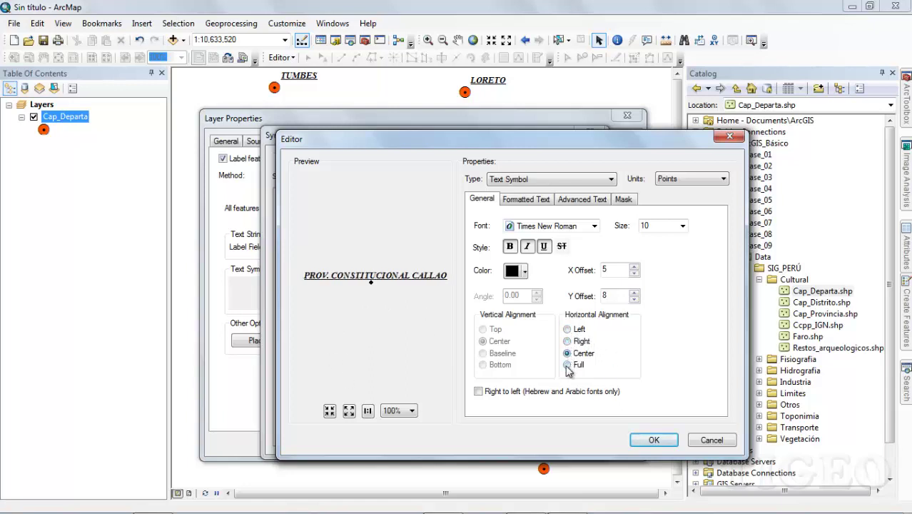
click(568, 341)
click(567, 329)
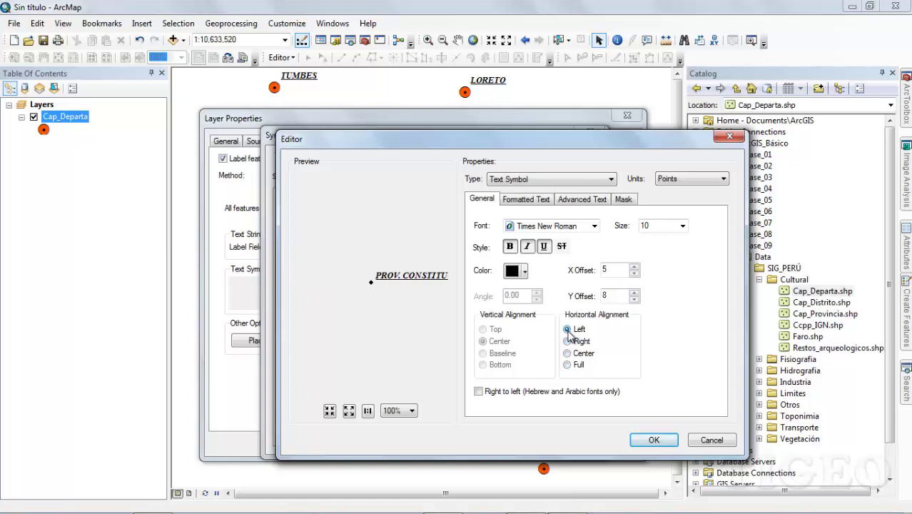
click(568, 341)
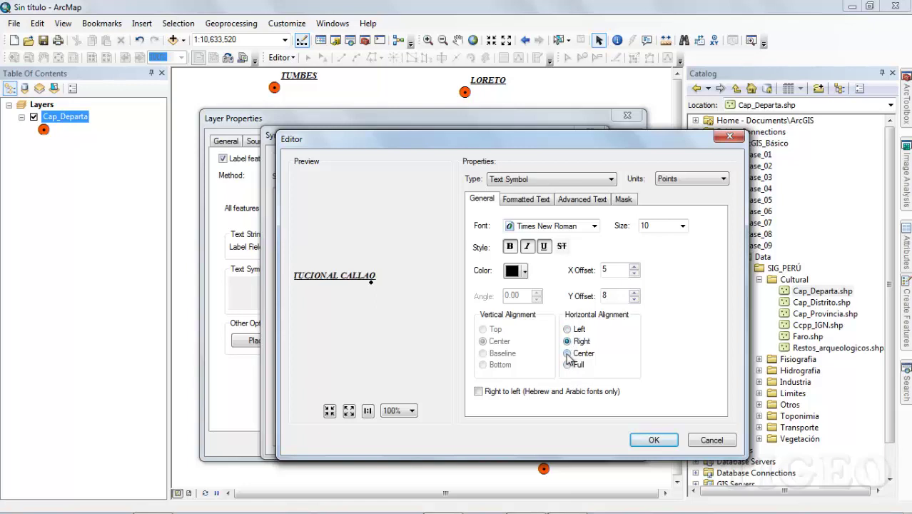
click(567, 353)
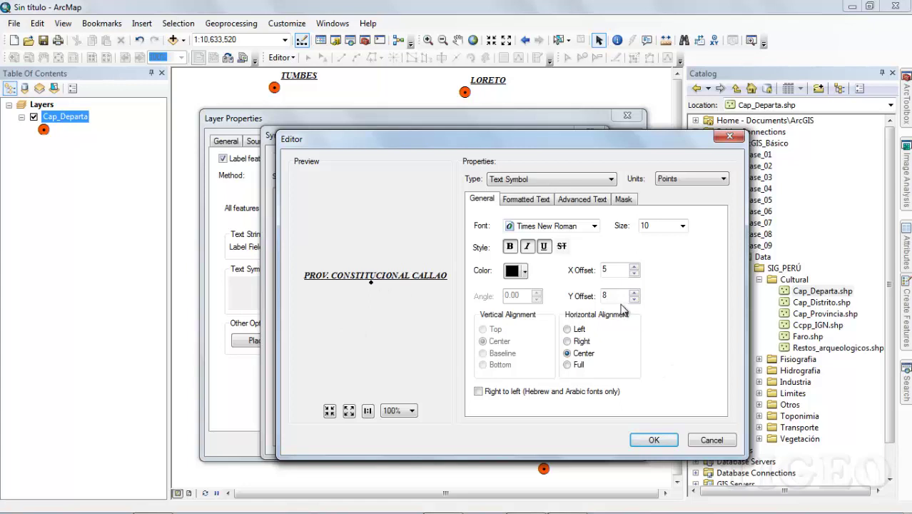
Step: Try the Superscript and Subscript text positions in the label's formatted text settings and return to Normal
click(527, 200)
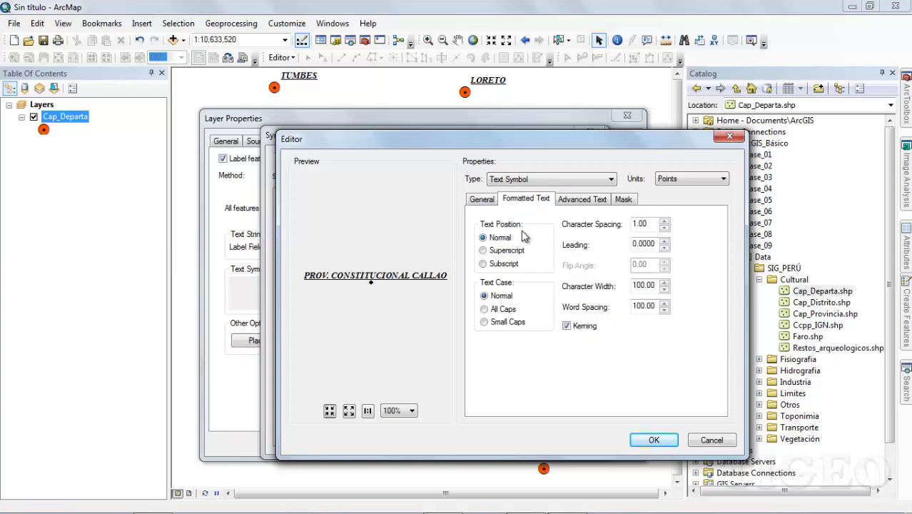
click(483, 251)
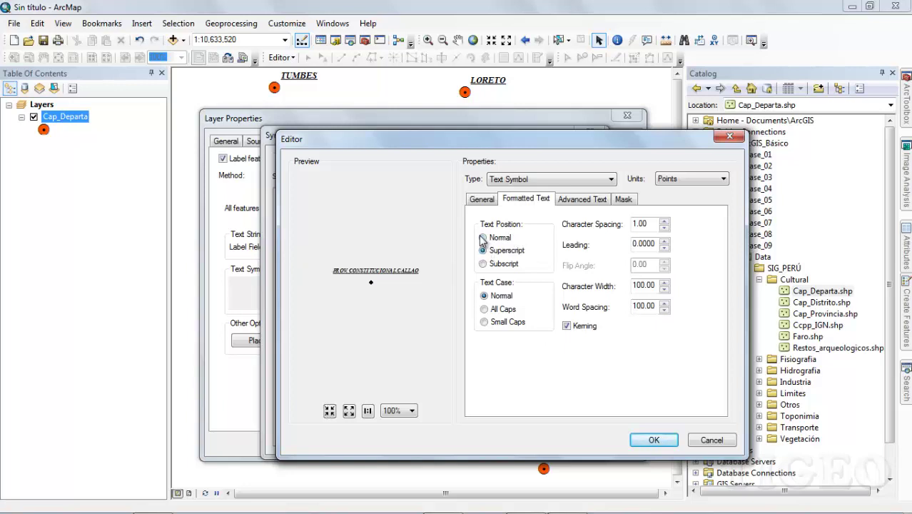
click(483, 237)
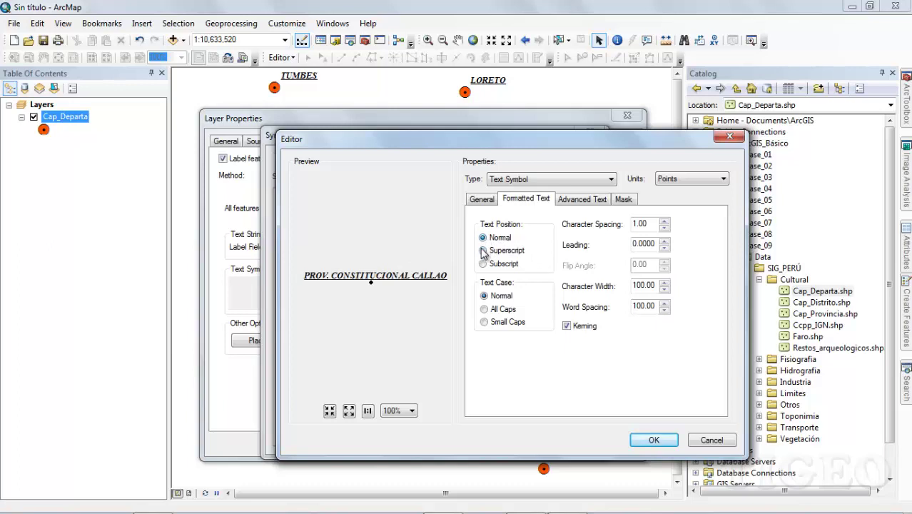
click(483, 251)
click(483, 263)
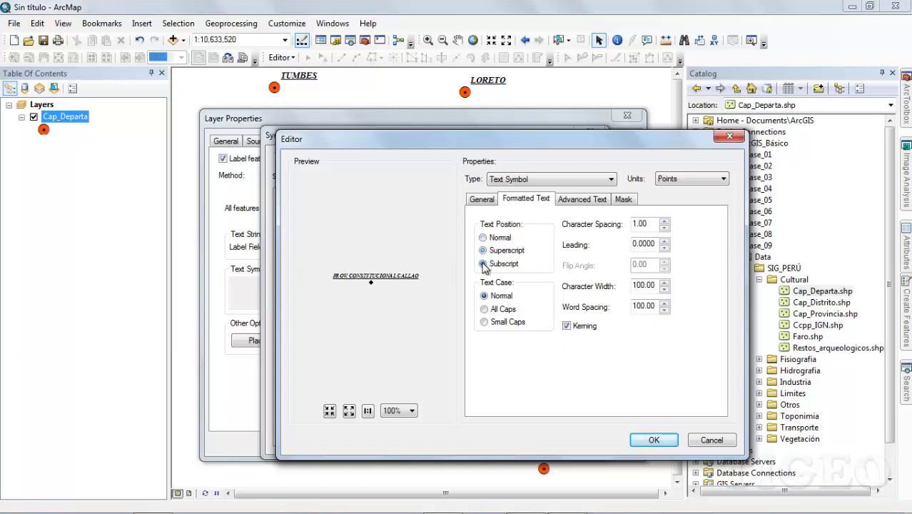
click(483, 251)
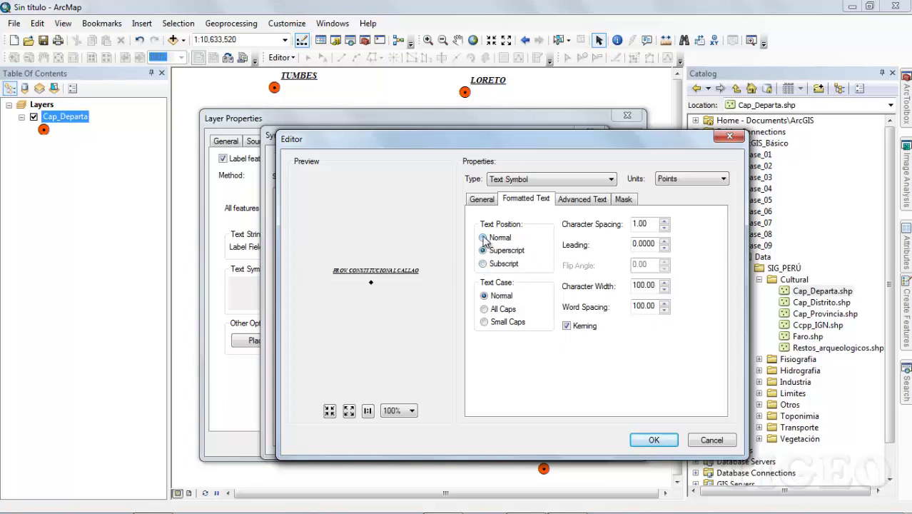
click(483, 237)
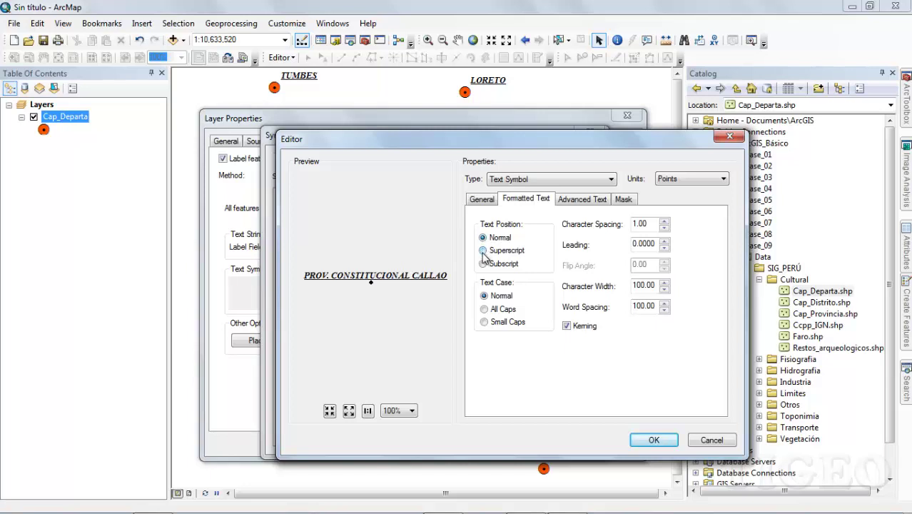
click(483, 251)
click(483, 263)
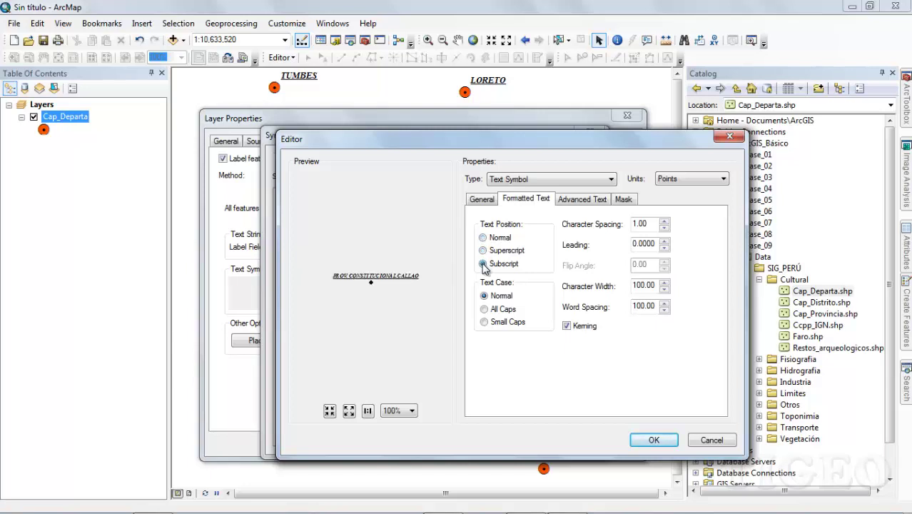
click(483, 251)
click(483, 263)
click(483, 250)
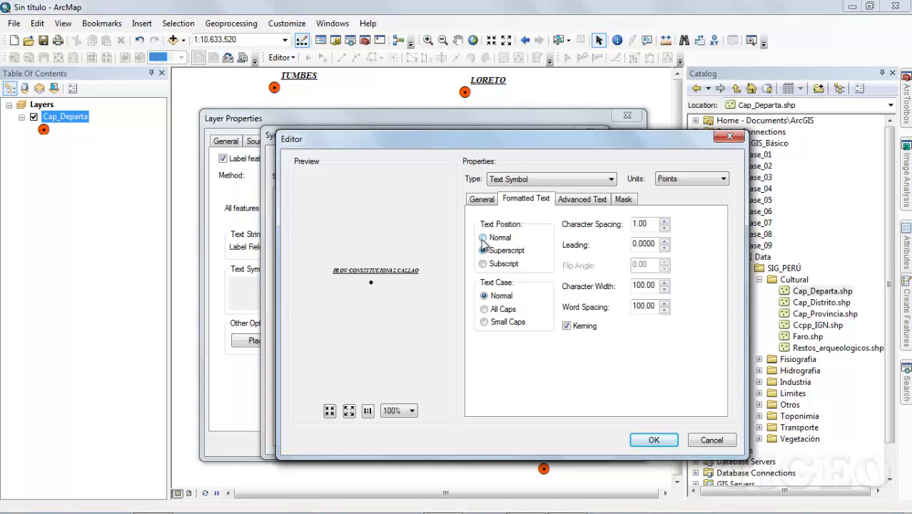
click(482, 238)
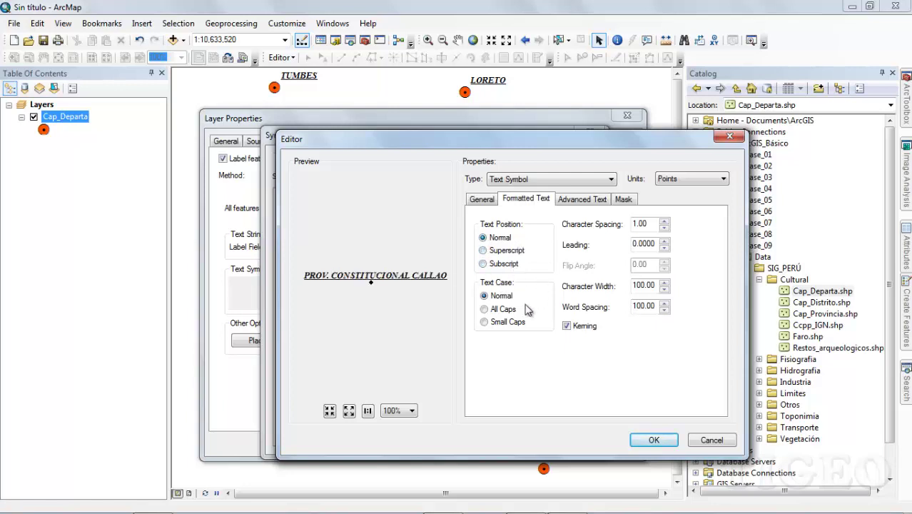
Step: Try the All Caps and Small Caps text cases and recheck Superscript and Subscript, restoring text case and position to Normal
click(484, 309)
click(484, 322)
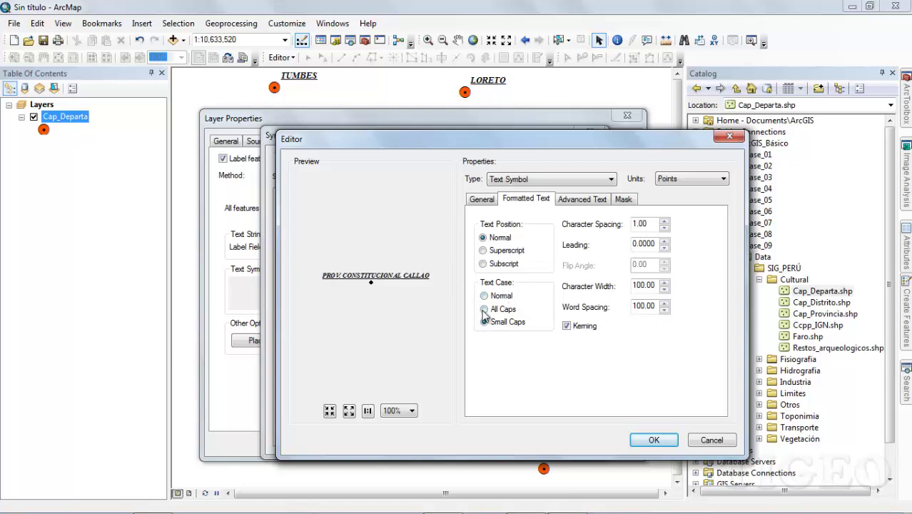
click(484, 309)
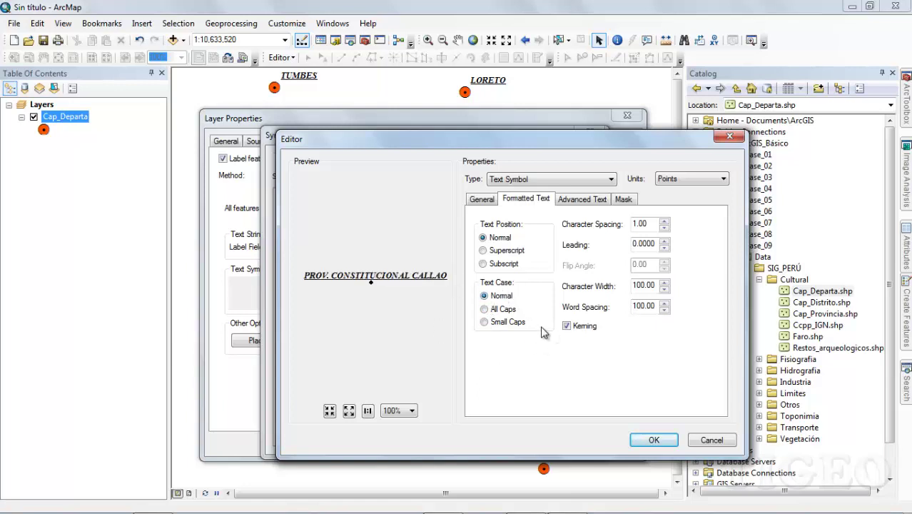
click(483, 250)
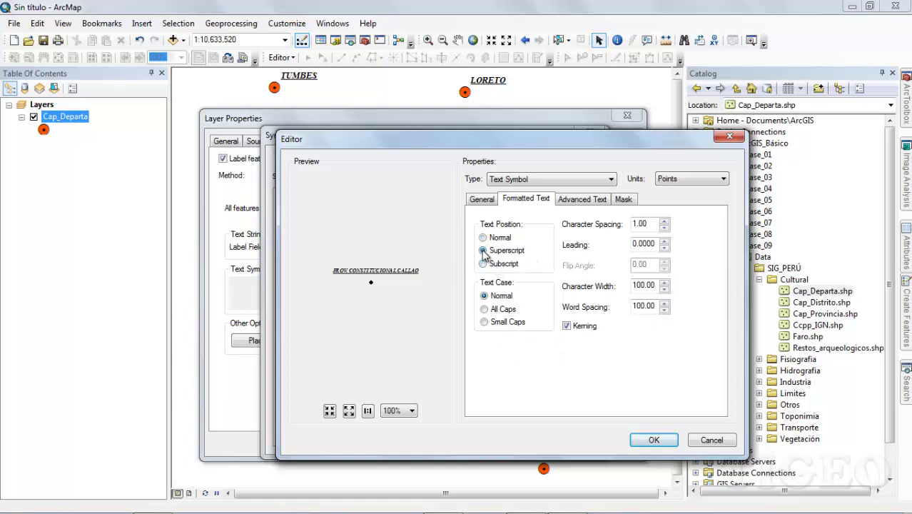
click(483, 263)
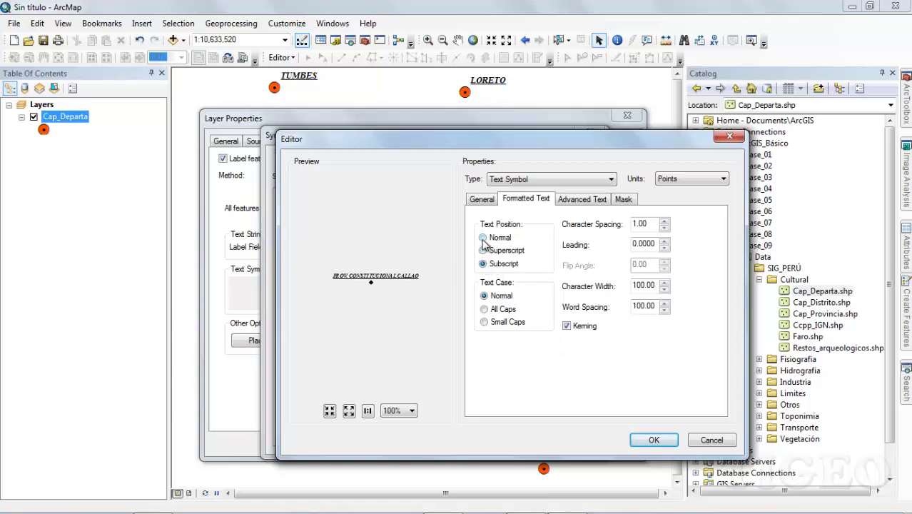
click(483, 239)
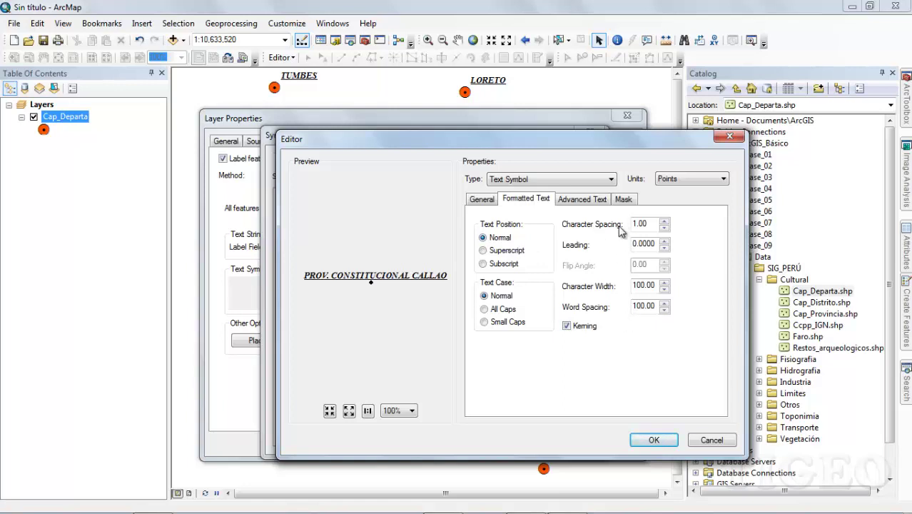
Step: Try character spacings of 8, 10, 5, 2 and 0 on the label text, settle on 4, and set the leading to 0
drag(652, 224, 611, 229)
text(8)
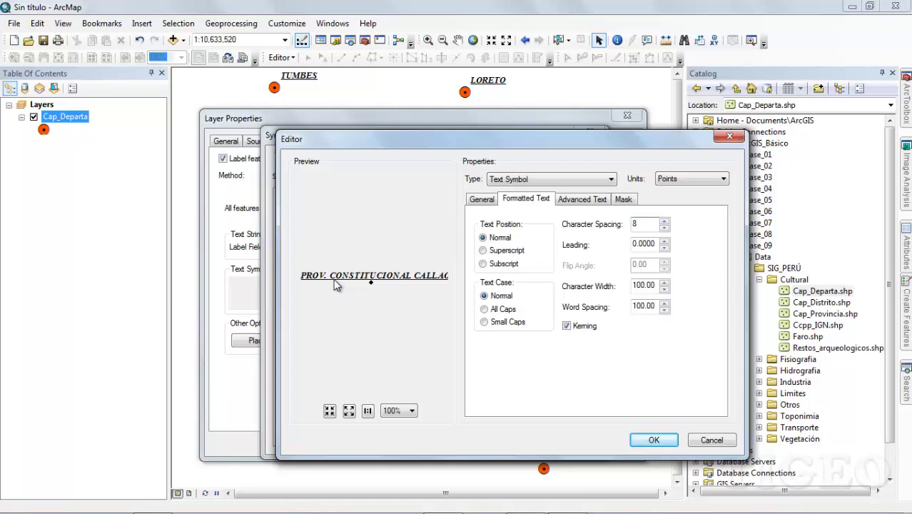
drag(638, 224, 625, 226)
text(10)
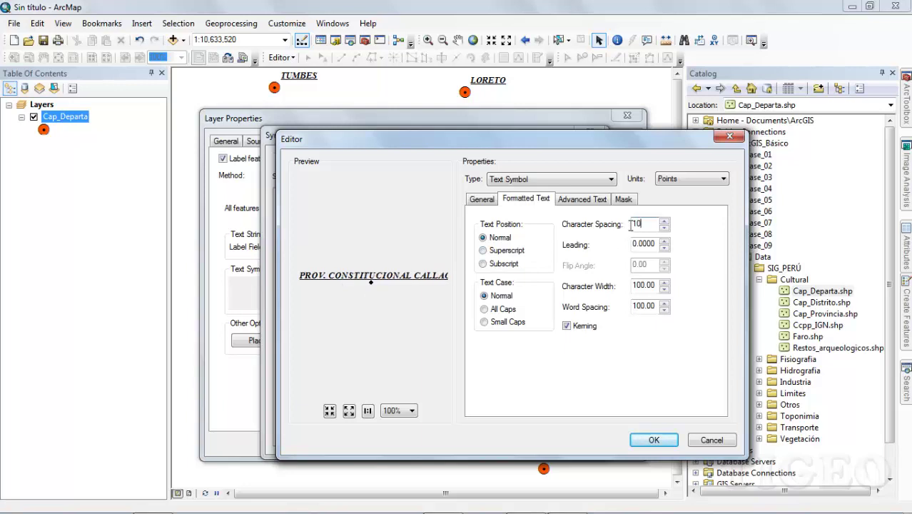
drag(639, 224, 614, 227)
text(5)
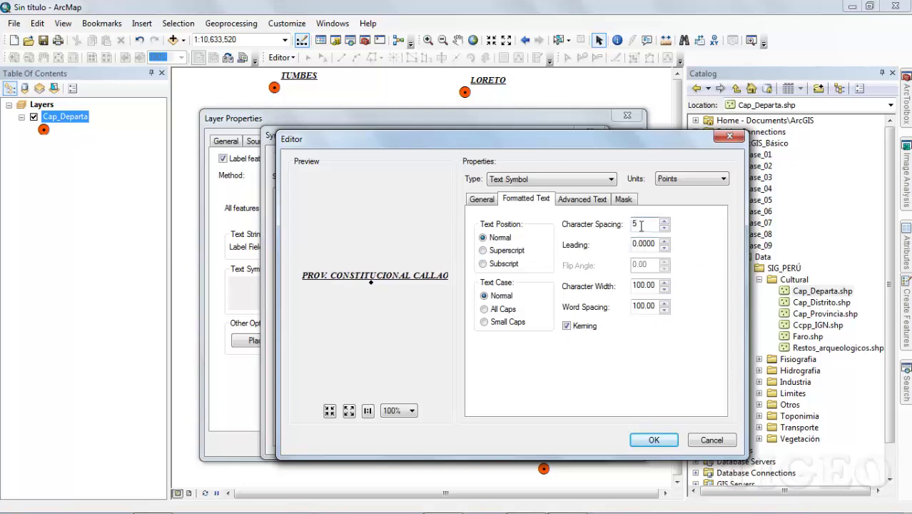
drag(640, 226, 615, 227)
text(0)
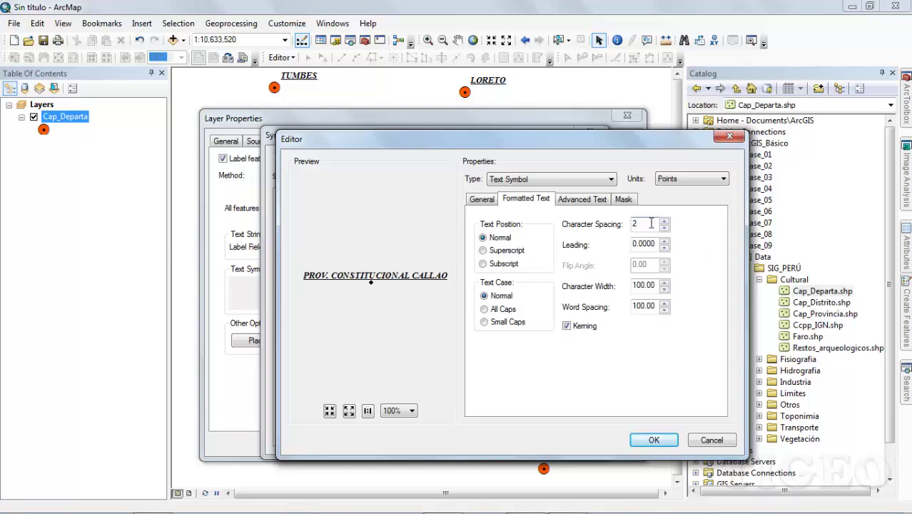
drag(640, 224, 616, 234)
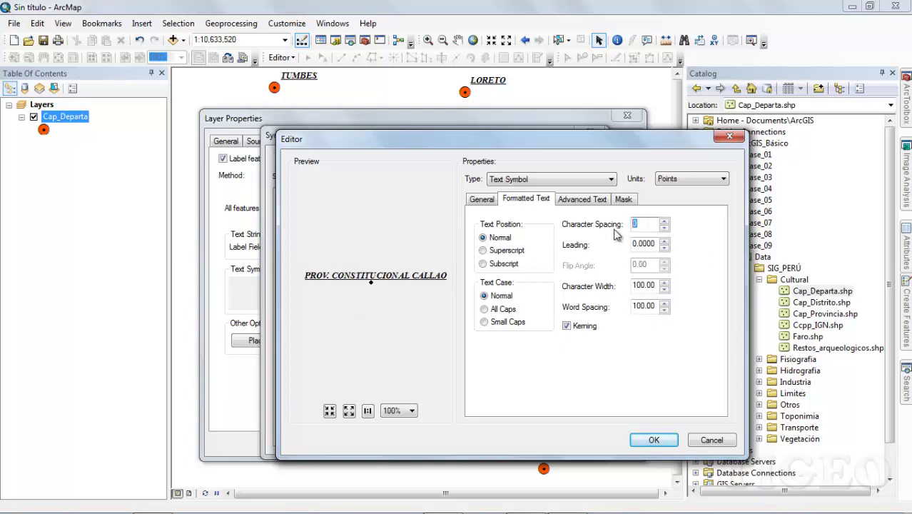
text(4)
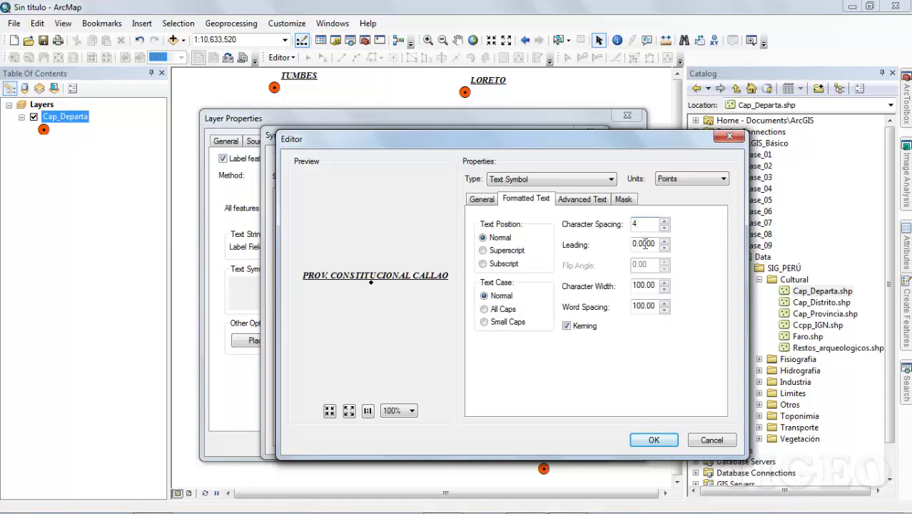
drag(634, 243, 662, 243)
text(0)
Step: Raise the label text's character width stepwise to 104 and lower it stepwise to 96
drag(654, 282, 631, 286)
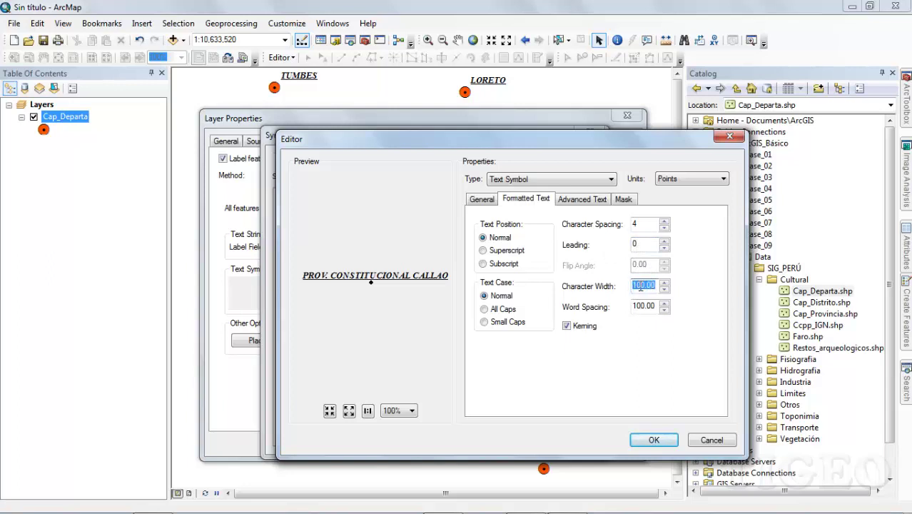
click(664, 283)
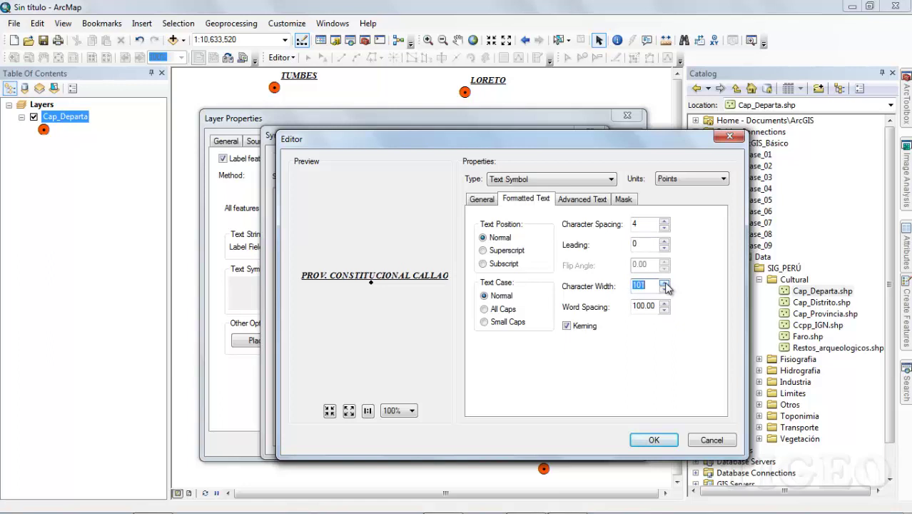
click(664, 283)
click(664, 283)
click(664, 283)
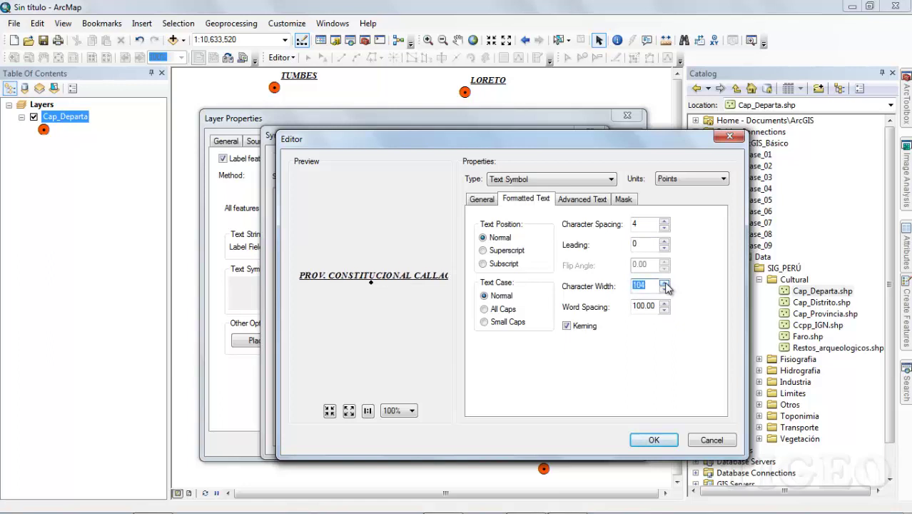
click(664, 290)
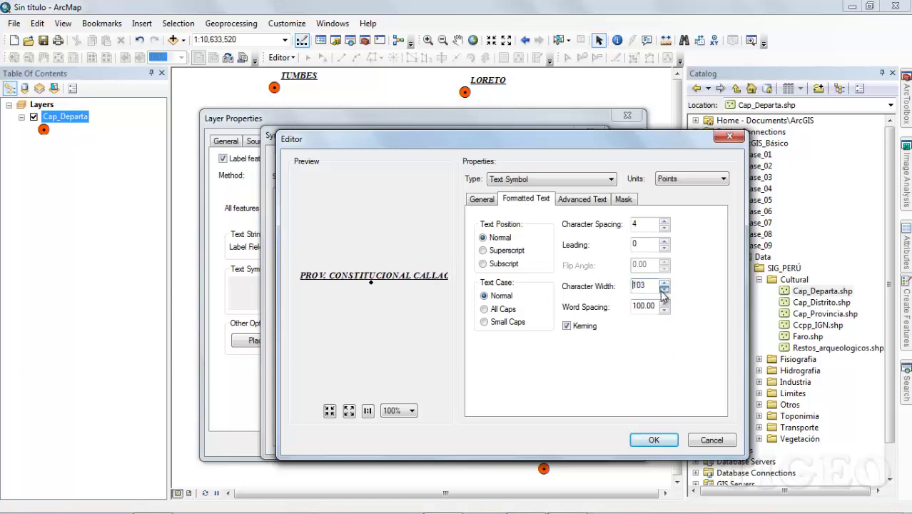
click(665, 290)
click(664, 290)
click(665, 290)
click(664, 289)
click(664, 290)
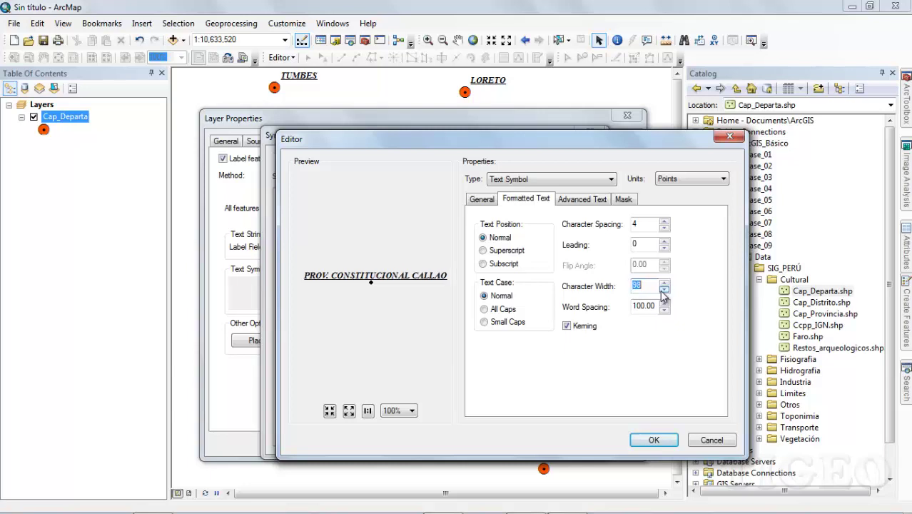
click(664, 290)
click(664, 290)
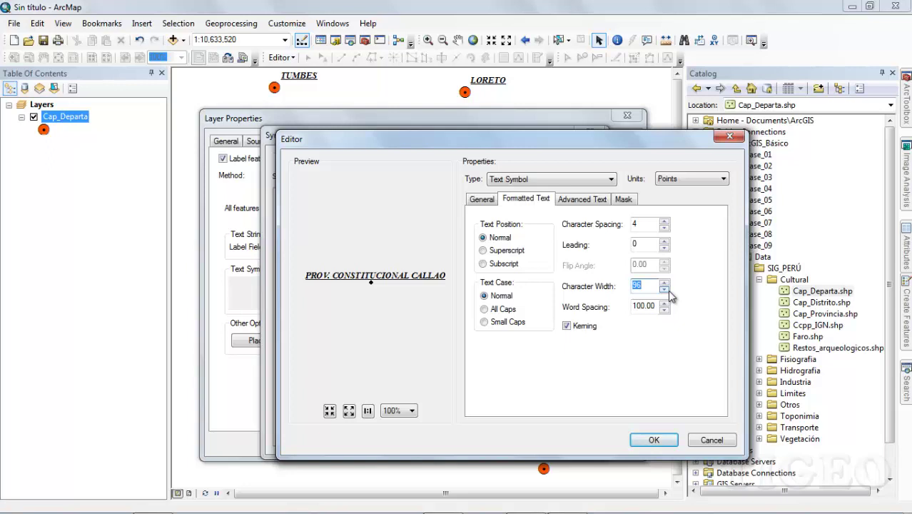
Step: Lower the label text's character width stepwise to 93 and raise it stepwise past 113
click(665, 290)
click(664, 289)
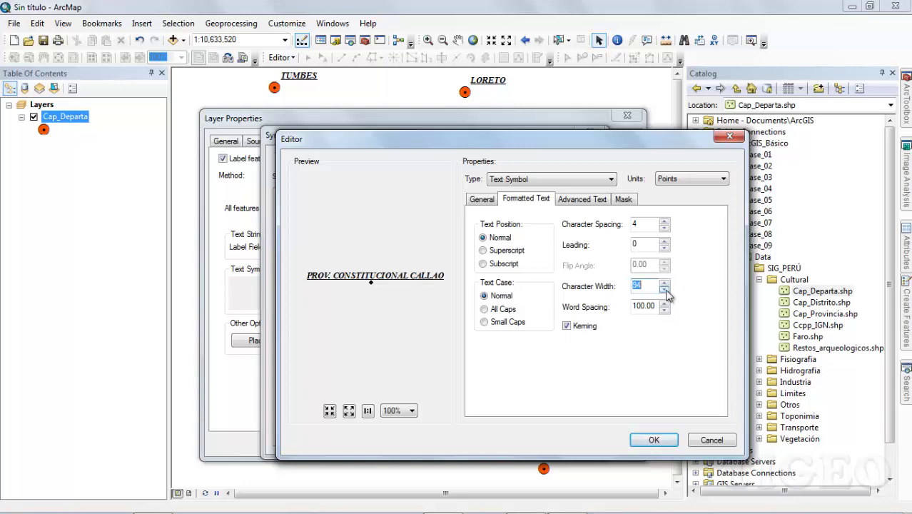
click(664, 289)
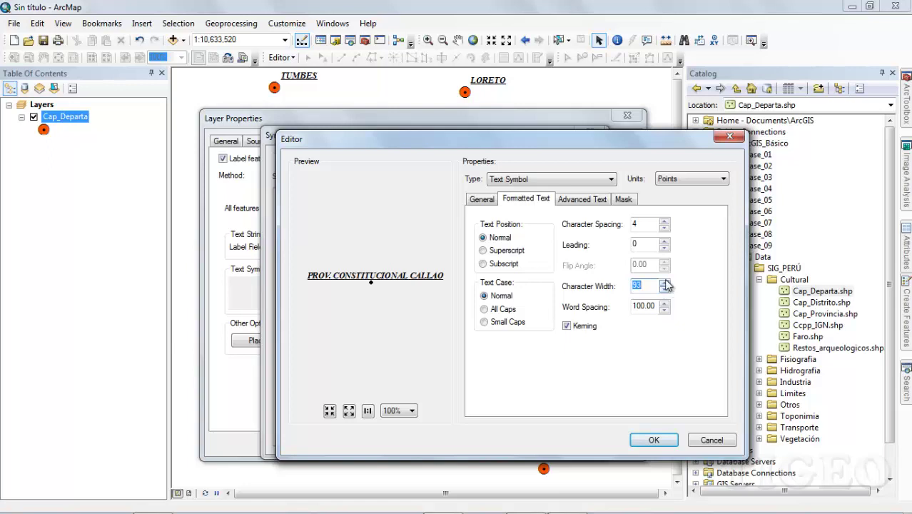
click(664, 284)
click(664, 284)
click(664, 284)
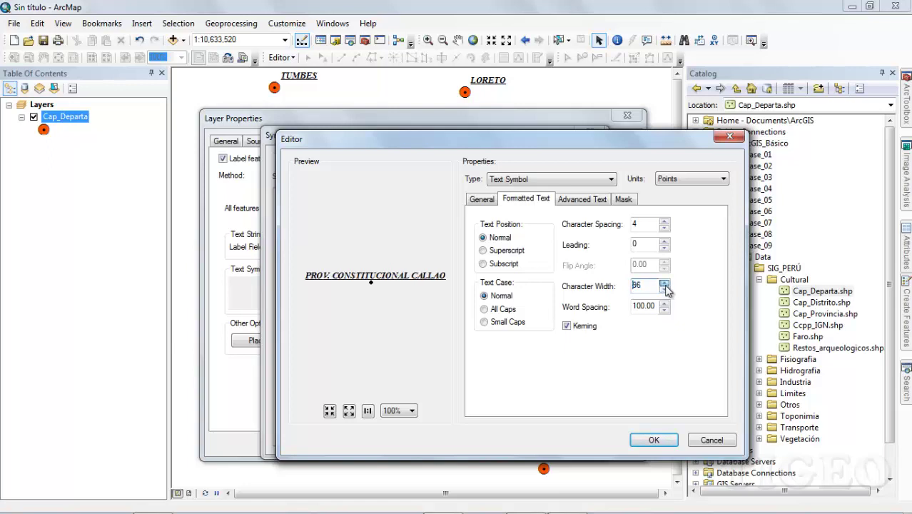
click(664, 284)
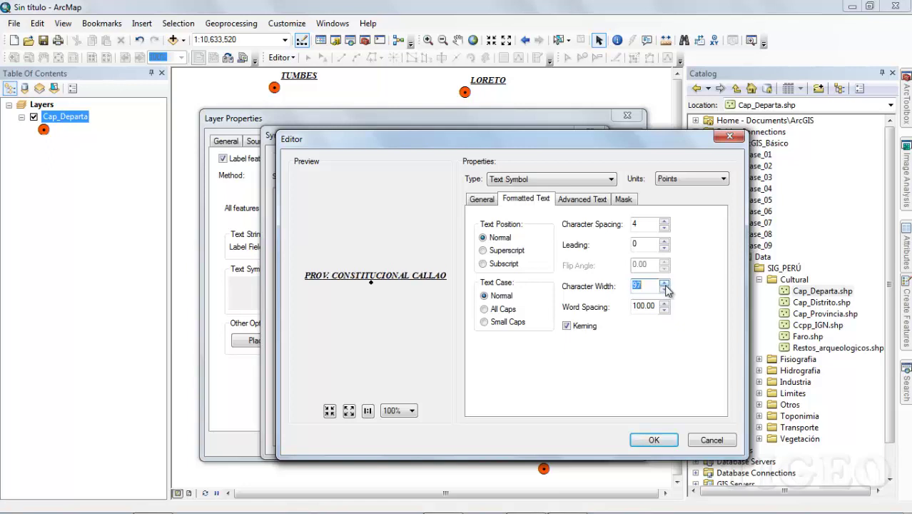
click(665, 284)
click(665, 284)
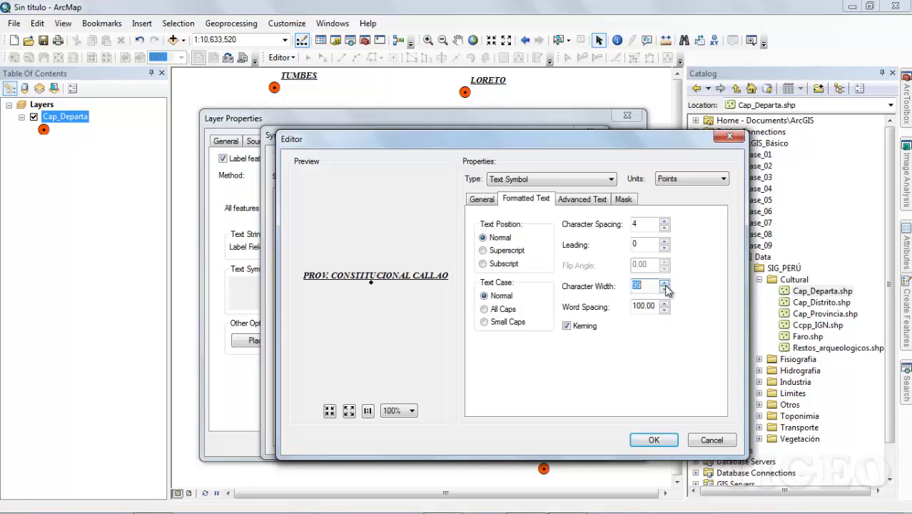
click(665, 284)
click(664, 284)
click(664, 284)
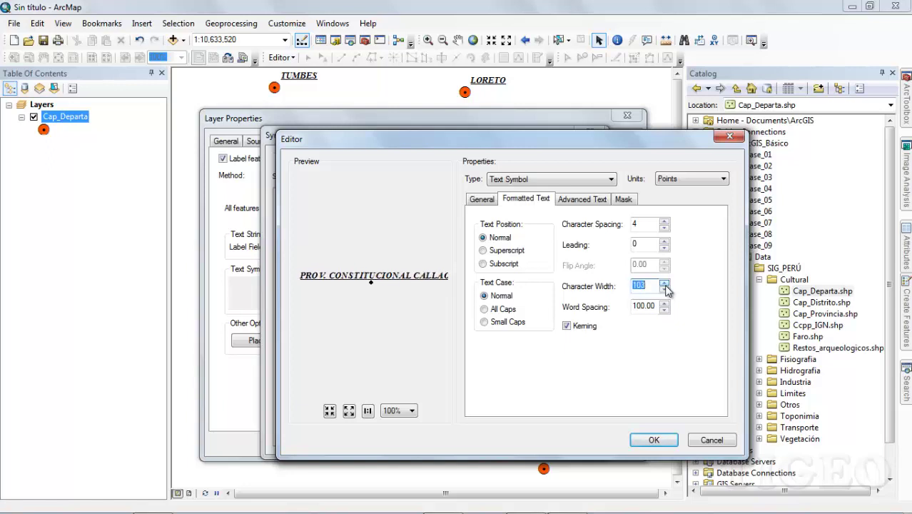
click(664, 284)
click(664, 284)
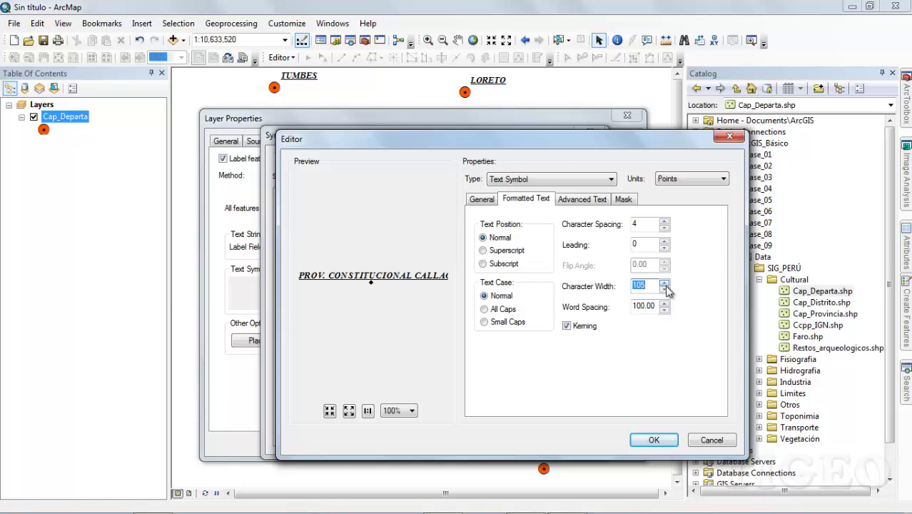
click(665, 283)
click(665, 283)
click(665, 283)
click(665, 283)
click(665, 283)
click(665, 283)
click(665, 283)
click(665, 284)
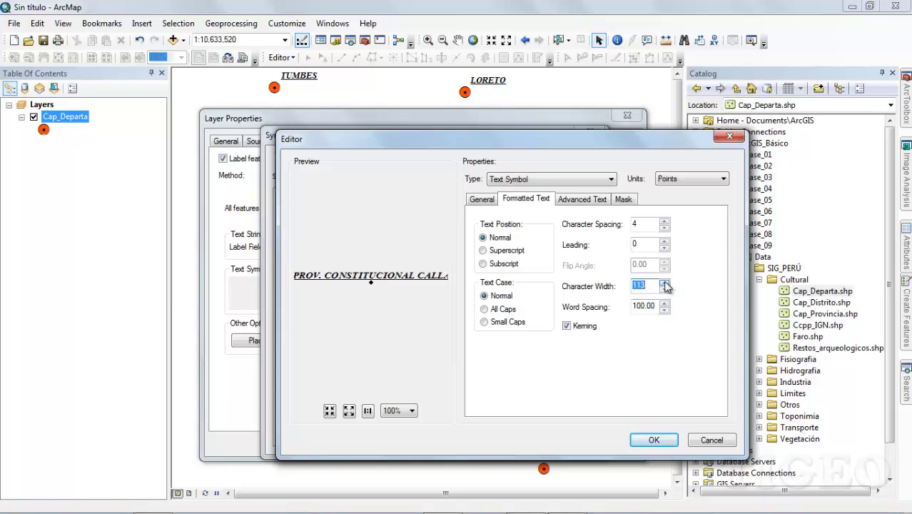
click(665, 284)
Step: Reduce the label text's character width stepwise to 102
click(664, 290)
click(664, 290)
click(665, 289)
click(664, 290)
click(665, 290)
click(664, 290)
click(664, 290)
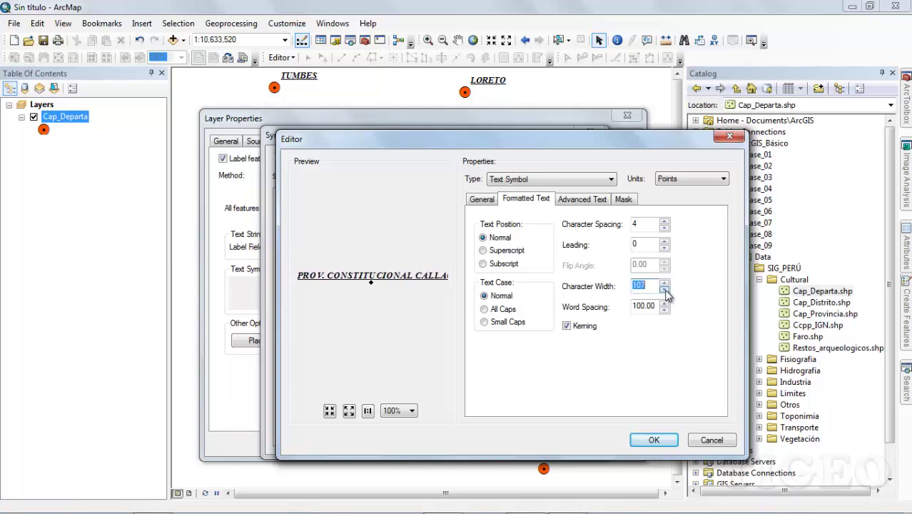
click(664, 289)
click(665, 290)
click(664, 289)
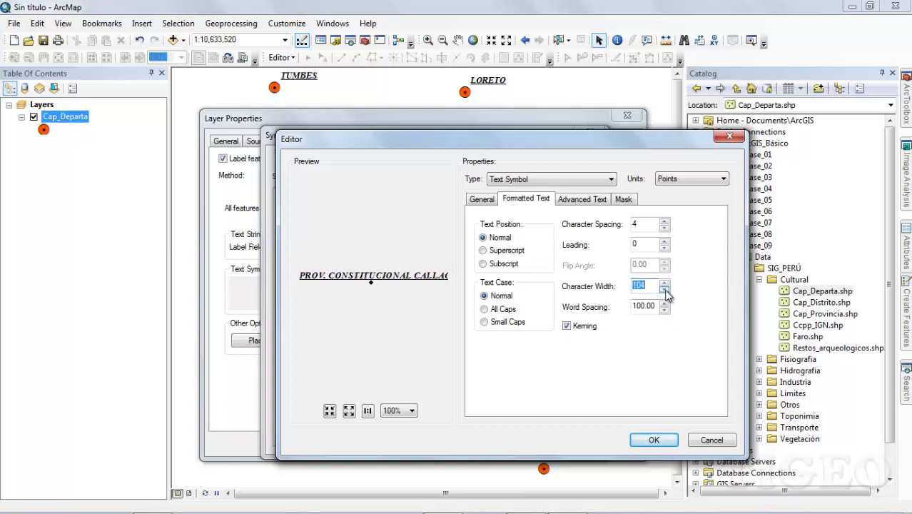
click(664, 290)
click(664, 290)
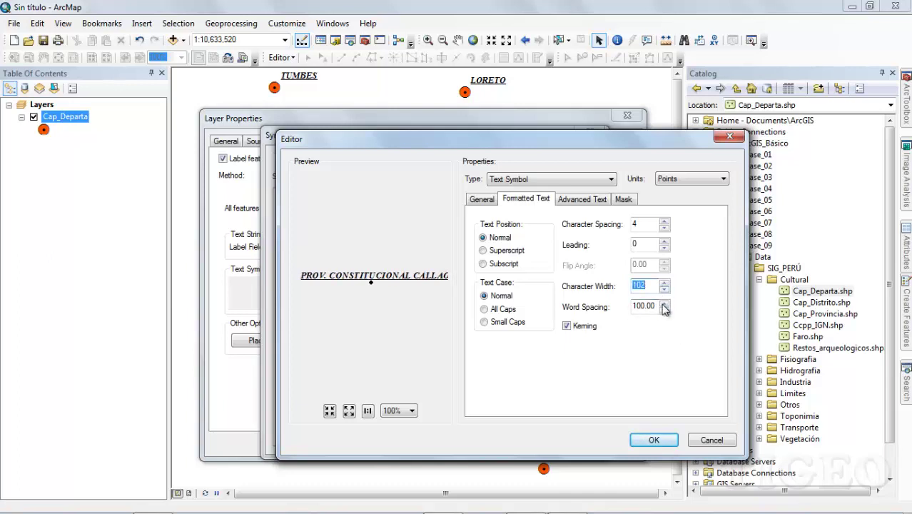
Step: Raise the label text's word spacing stepwise past 113
click(664, 304)
click(664, 303)
click(665, 304)
click(664, 304)
click(665, 303)
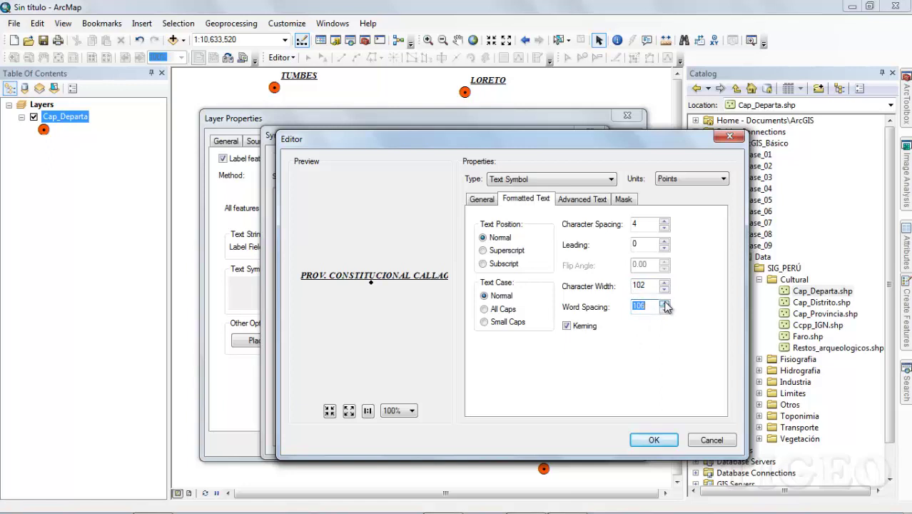
click(665, 303)
click(664, 303)
click(664, 303)
click(664, 304)
click(664, 303)
click(664, 303)
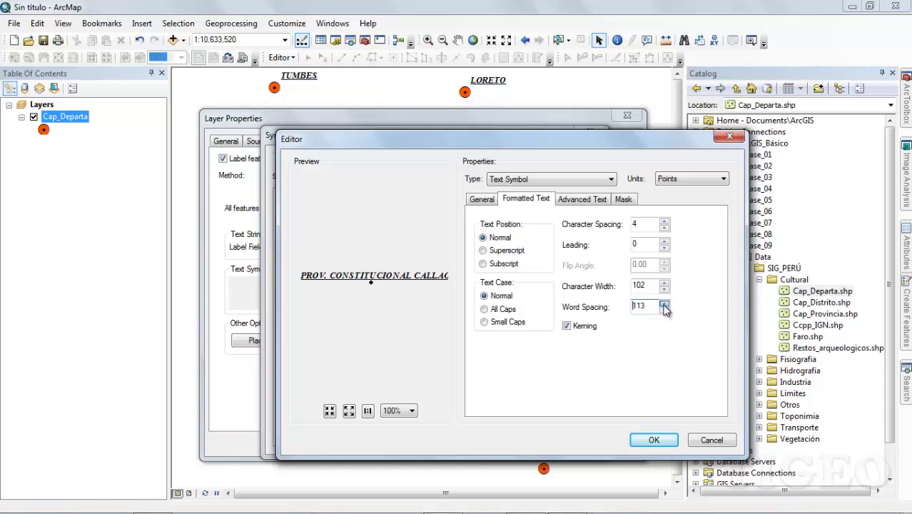
click(664, 303)
Step: Reduce the label text's word spacing stepwise to 105
click(664, 310)
click(663, 310)
click(664, 310)
click(663, 311)
click(664, 311)
click(663, 310)
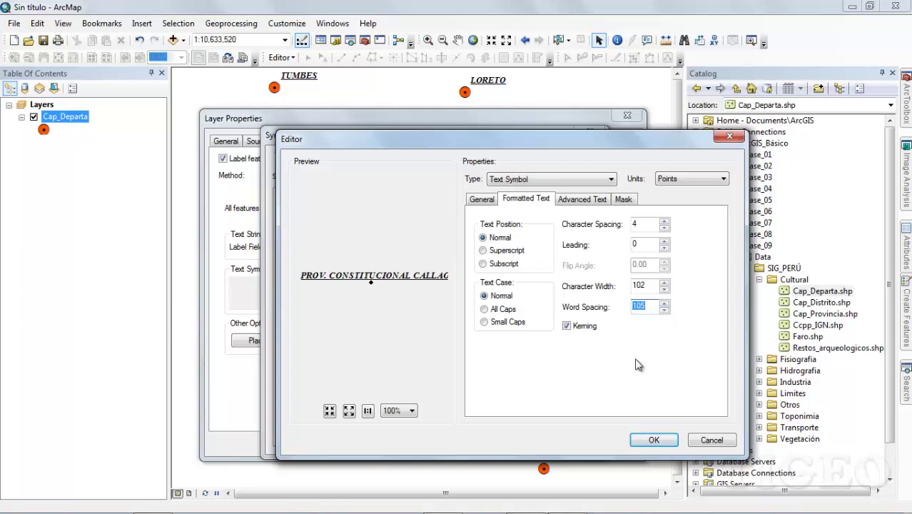
Step: Try a text fill pattern on the label in the advanced text settings, view its fill symbol options, and turn the pattern off
click(585, 202)
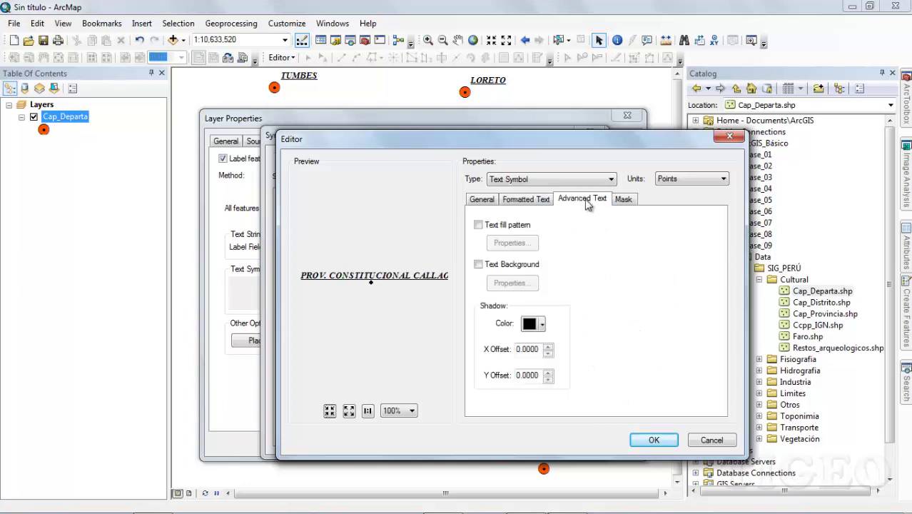
click(478, 225)
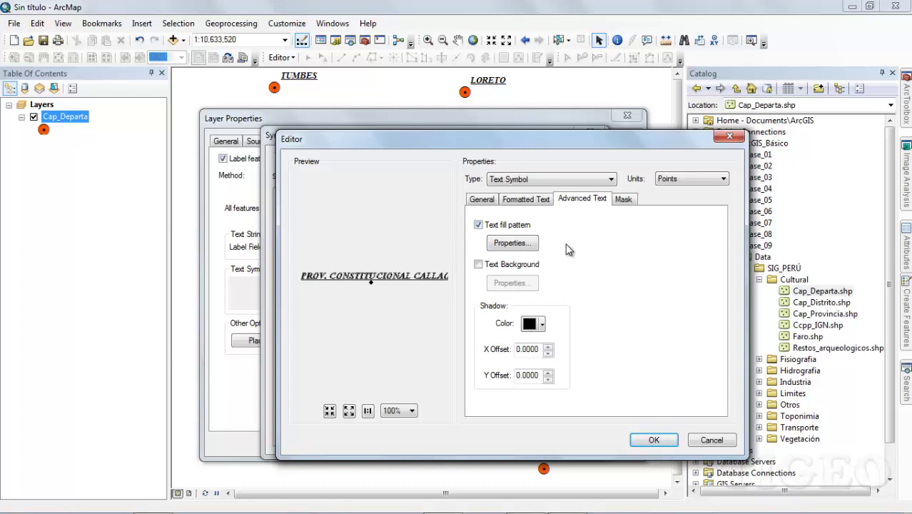
click(513, 243)
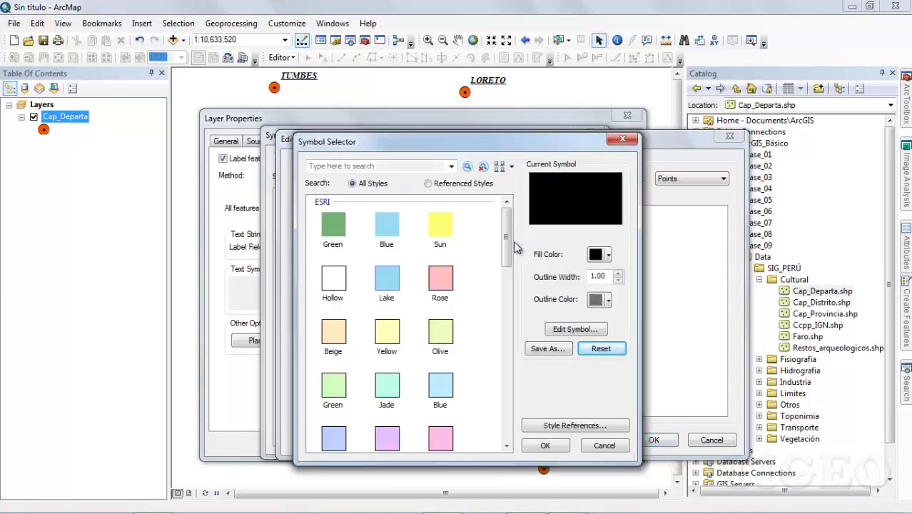
drag(496, 143, 703, 150)
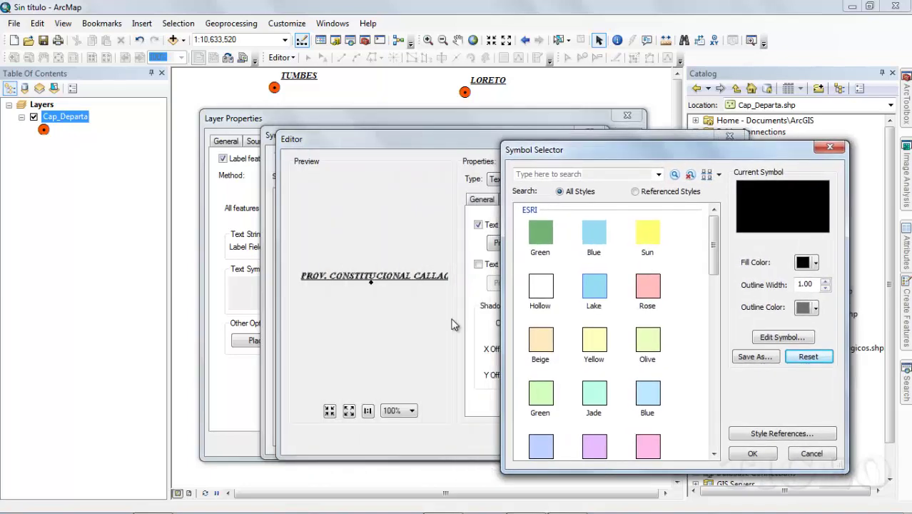
click(829, 147)
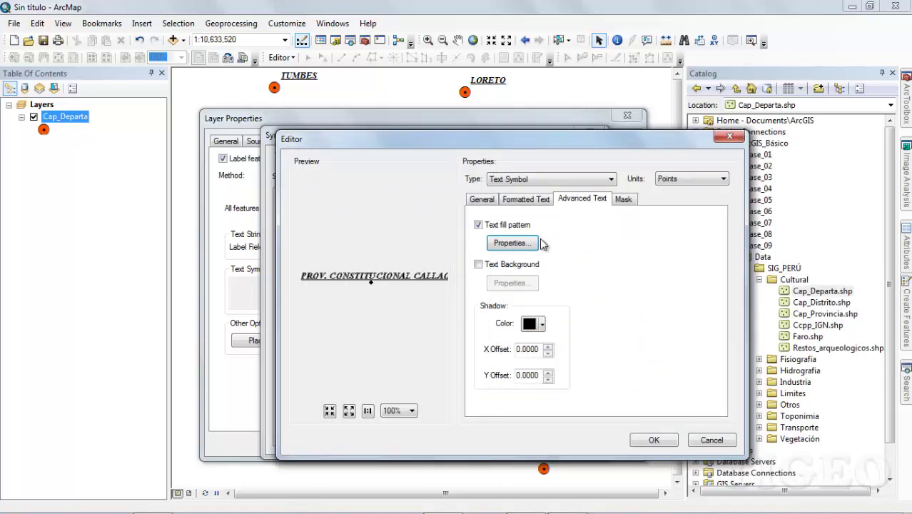
click(478, 225)
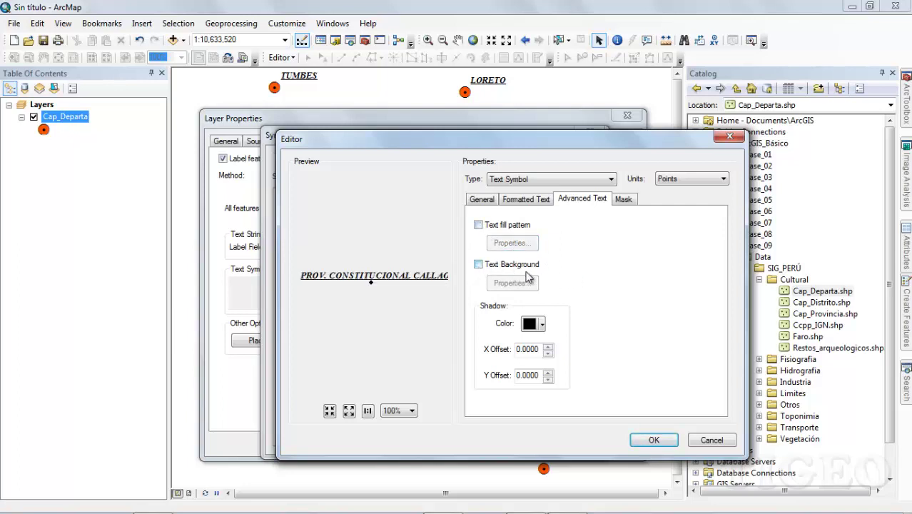
Step: Enable a text background for the label and try the rounded balloon callout shape before returning to the rectangular one
click(479, 265)
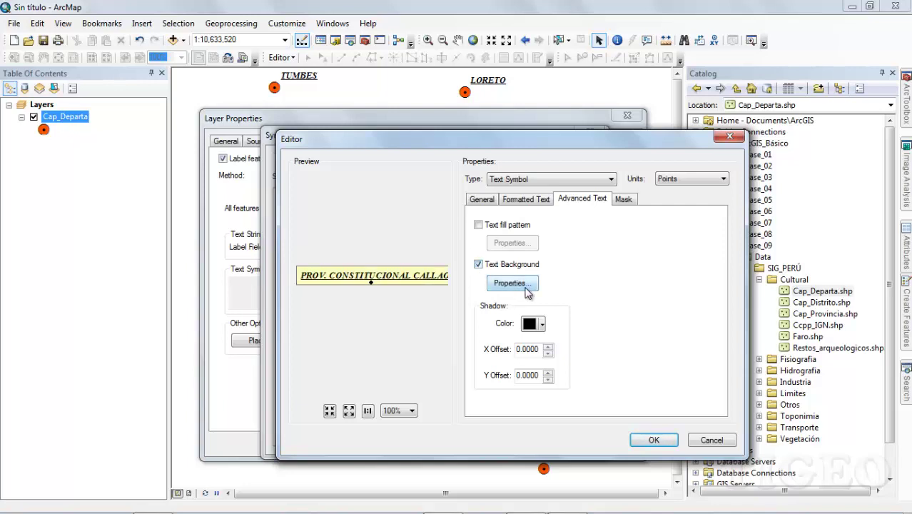
click(517, 284)
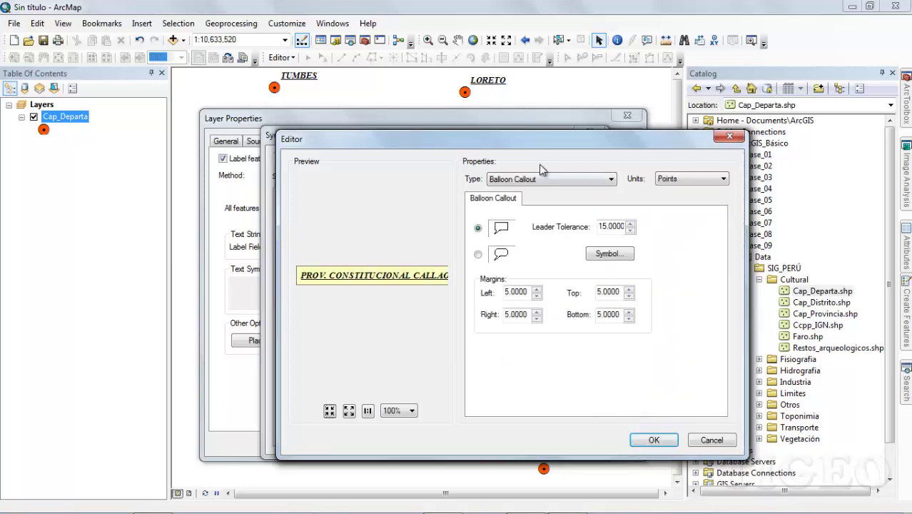
drag(593, 144, 690, 166)
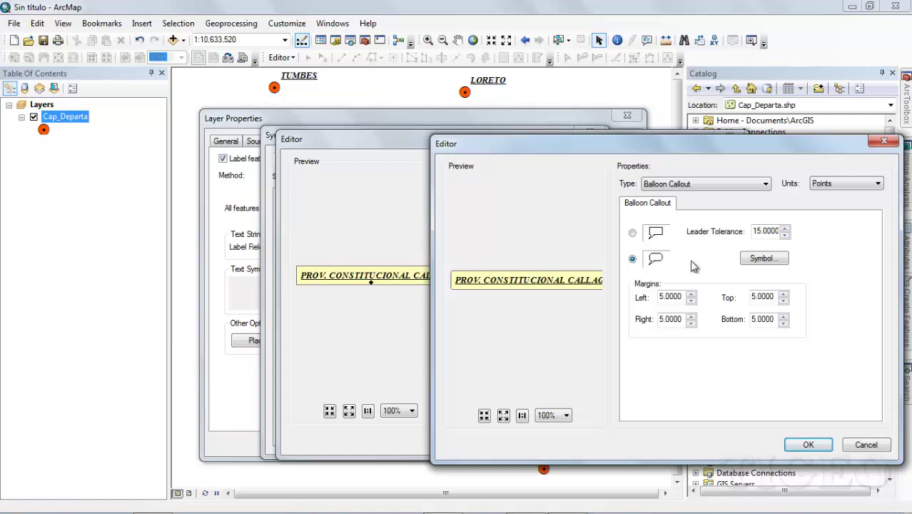
click(632, 234)
Step: Set the balloon callout's fill color to a light orange-yellow
click(763, 258)
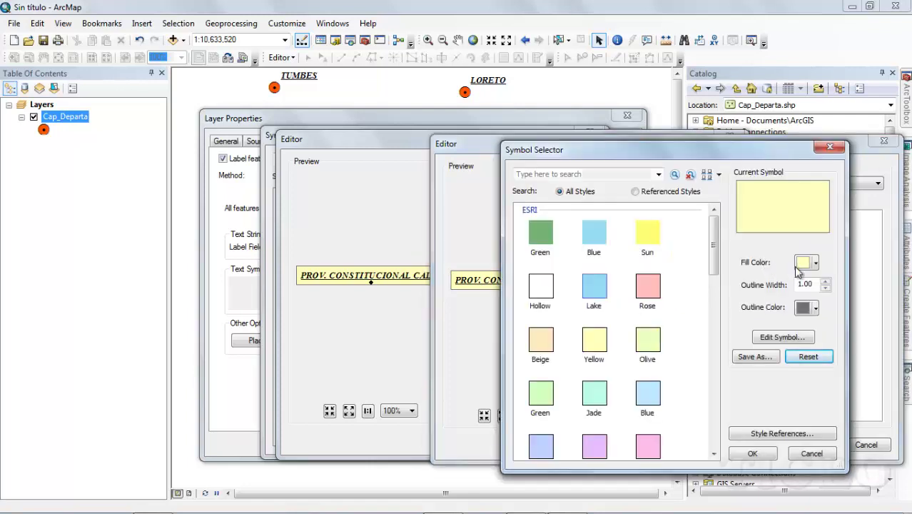
click(817, 264)
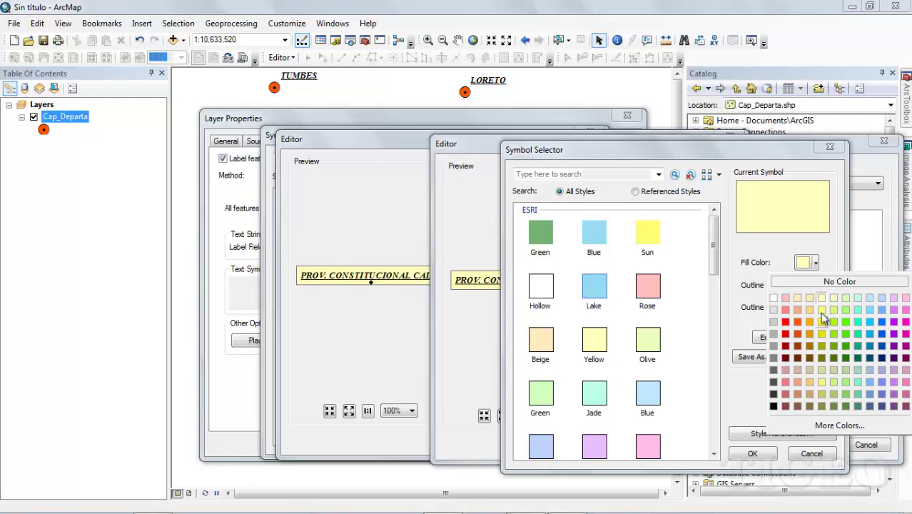
click(808, 298)
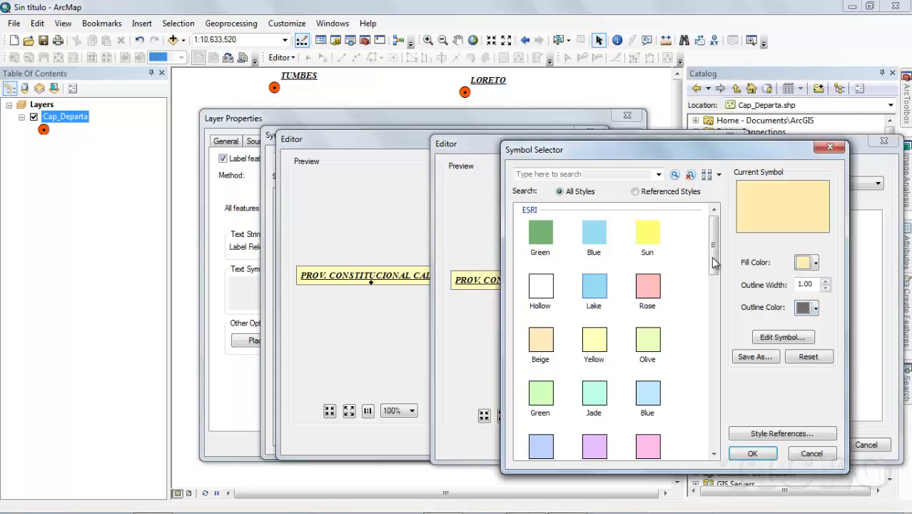
click(752, 454)
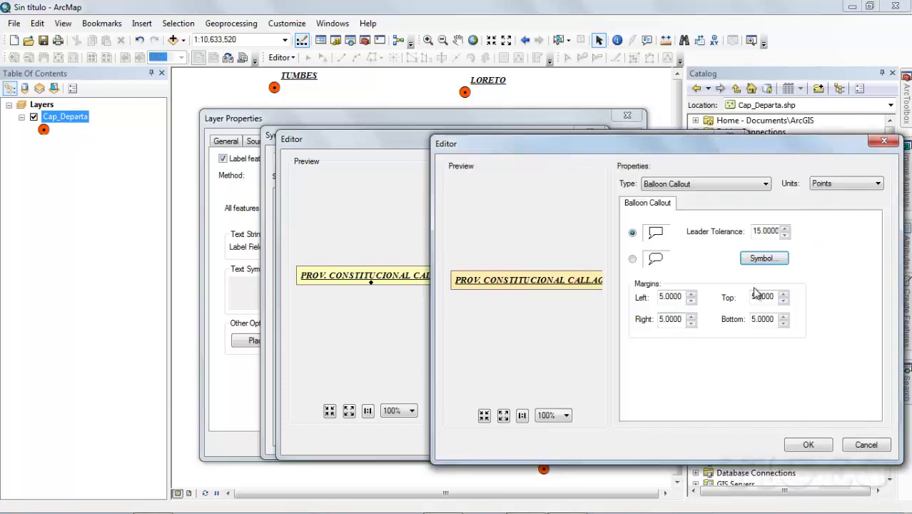
Step: Set the balloon callout's outline width to 2 and open the outline color choices
click(760, 260)
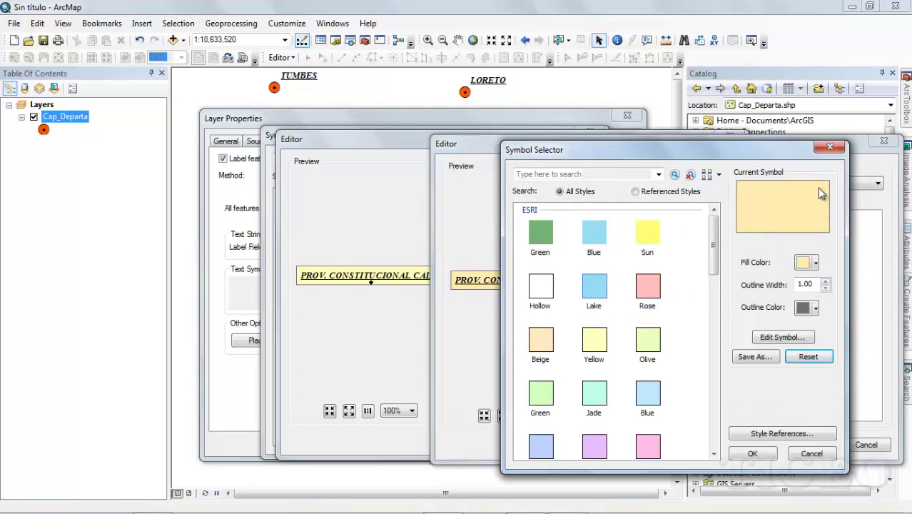
click(826, 281)
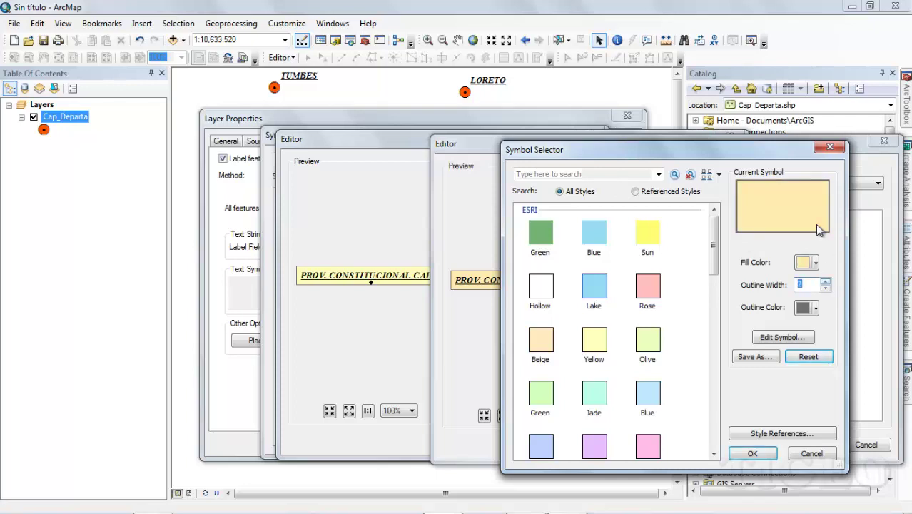
click(815, 308)
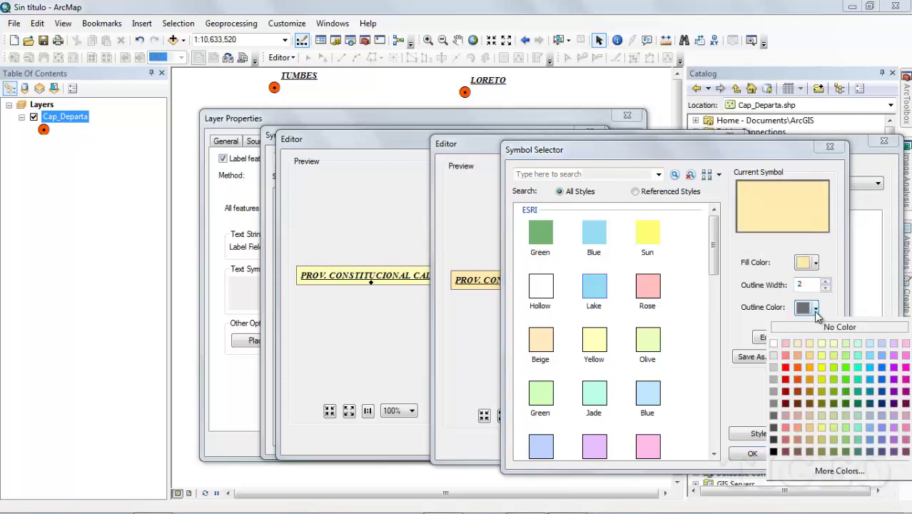
Step: Give the balloon callout's fill symbol a black outline with a width of 1 and accept it
click(774, 451)
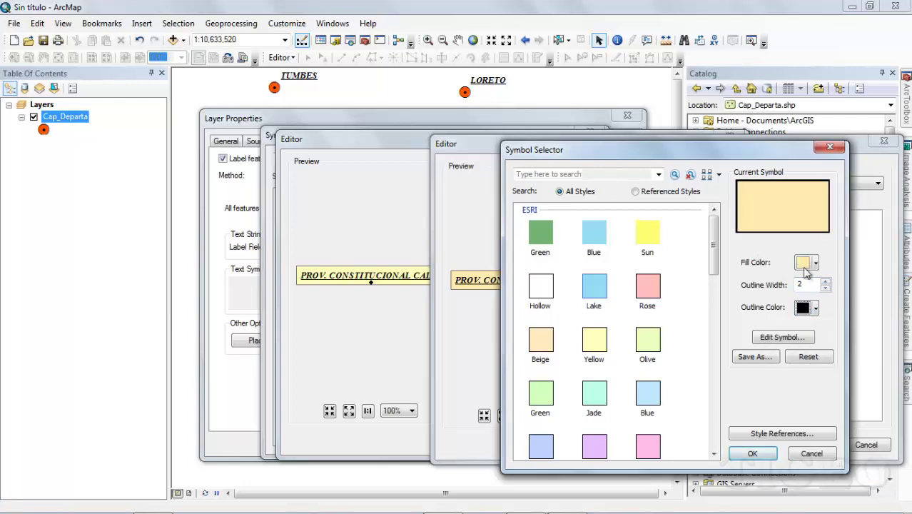
click(825, 288)
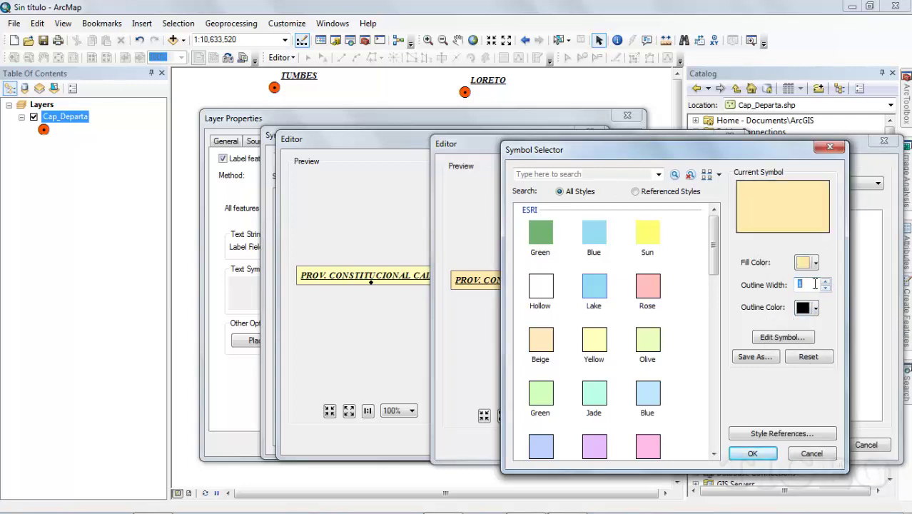
click(749, 455)
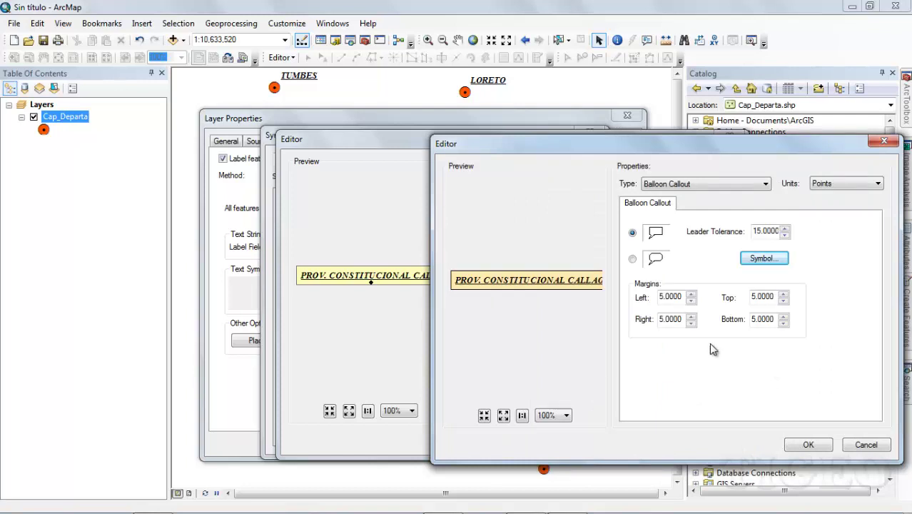
Step: Set the balloon callout's left and right margins to 8 points each
drag(579, 147, 498, 144)
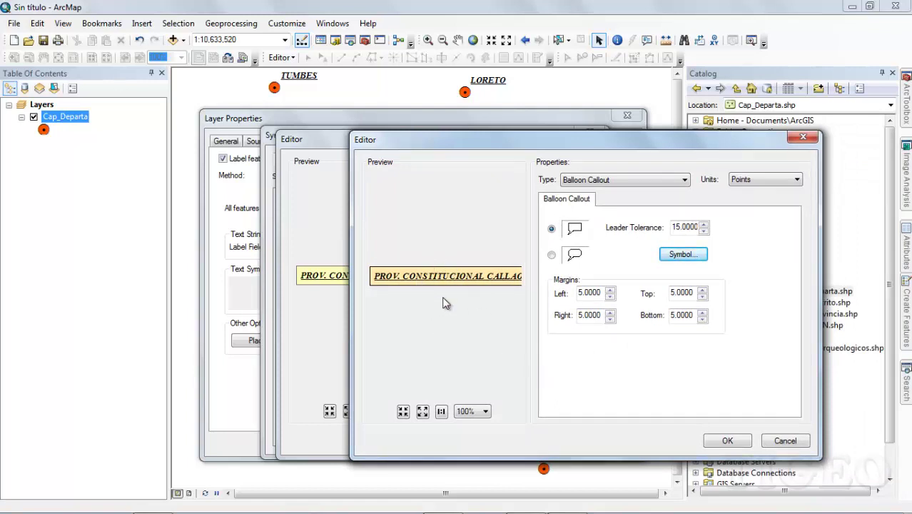
double_click(604, 293)
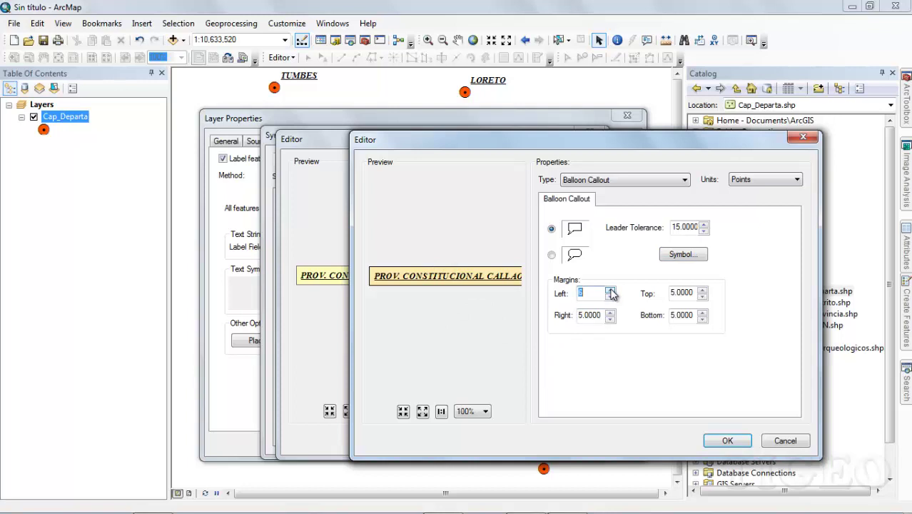
text(7)
click(610, 290)
click(610, 296)
click(610, 297)
click(611, 297)
click(612, 312)
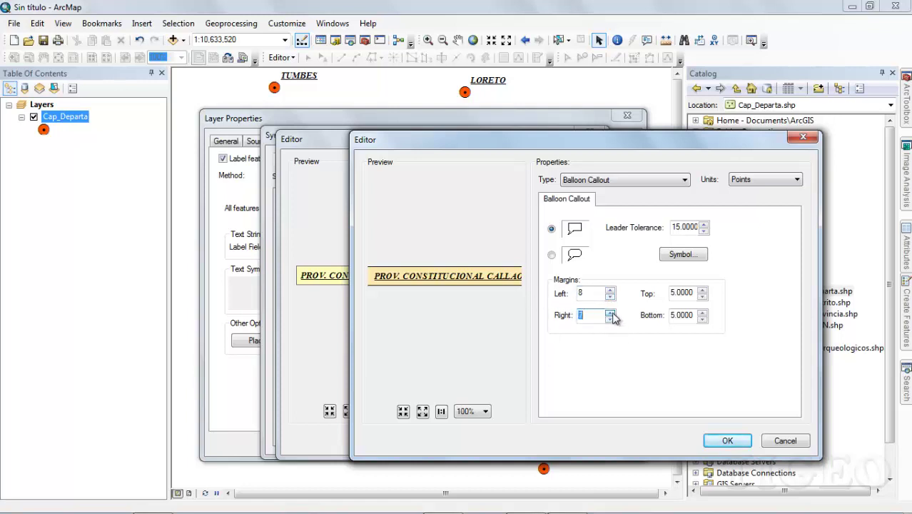
click(611, 312)
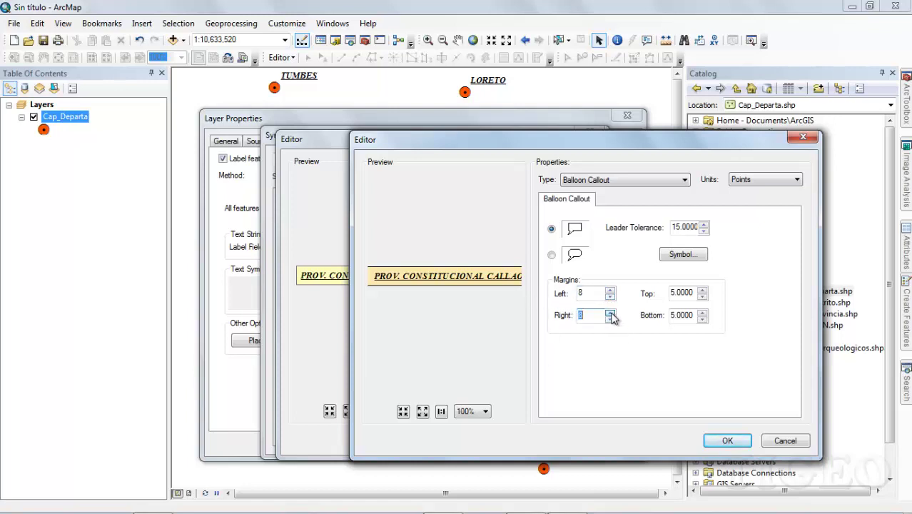
Step: Try a top margin of 9 points and a bottom margin of 10 points for the balloon callout
click(702, 290)
click(702, 289)
click(702, 291)
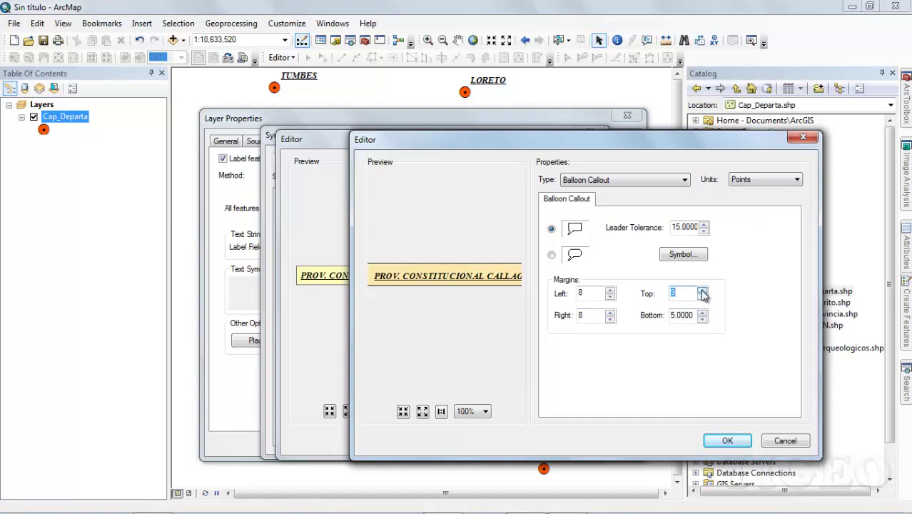
click(703, 290)
click(702, 311)
click(702, 312)
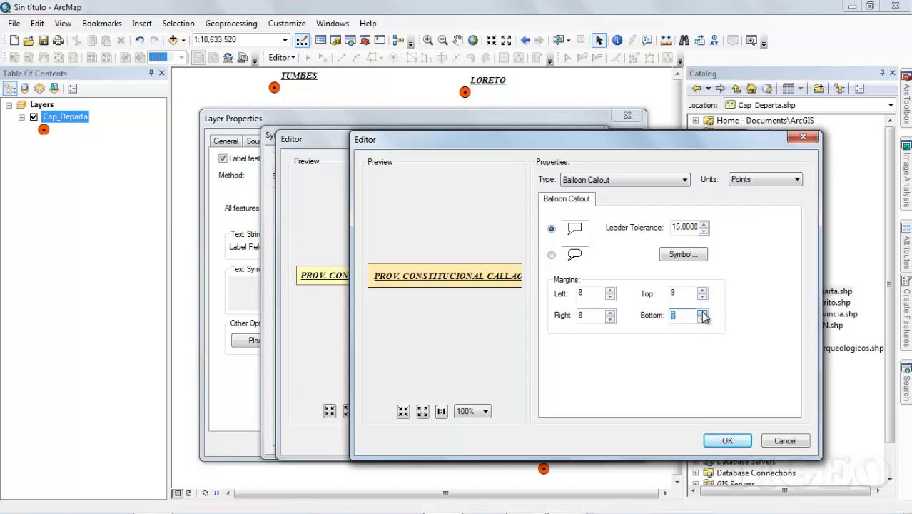
click(702, 313)
click(702, 313)
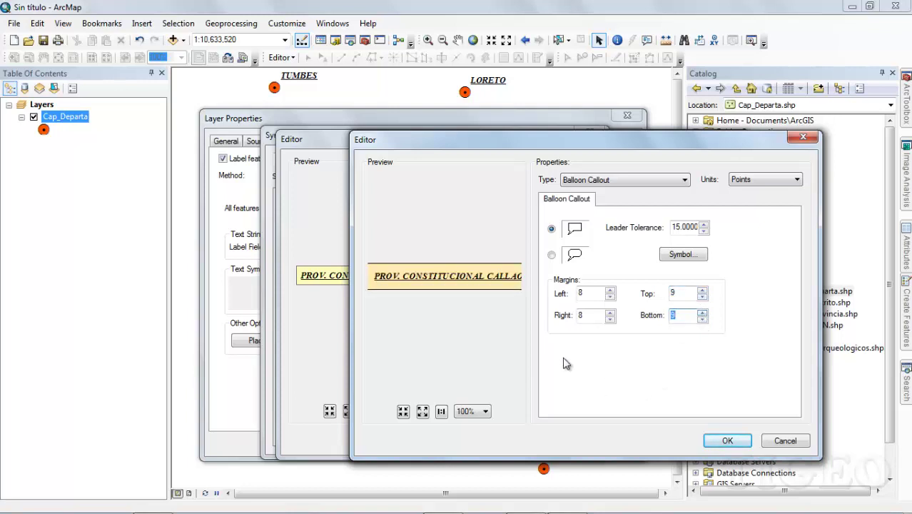
click(702, 312)
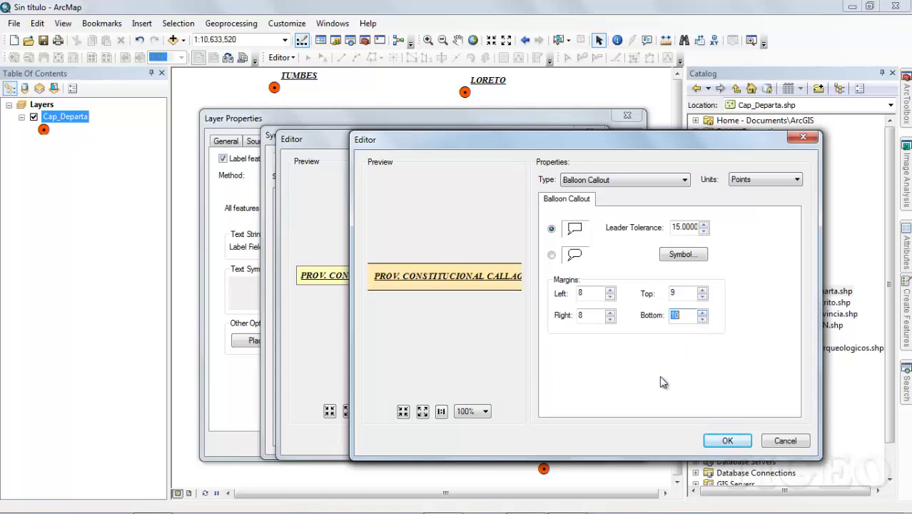
Step: Set the balloon callout's top and bottom margins to 7 points each and accept the text background settings
click(702, 296)
click(702, 296)
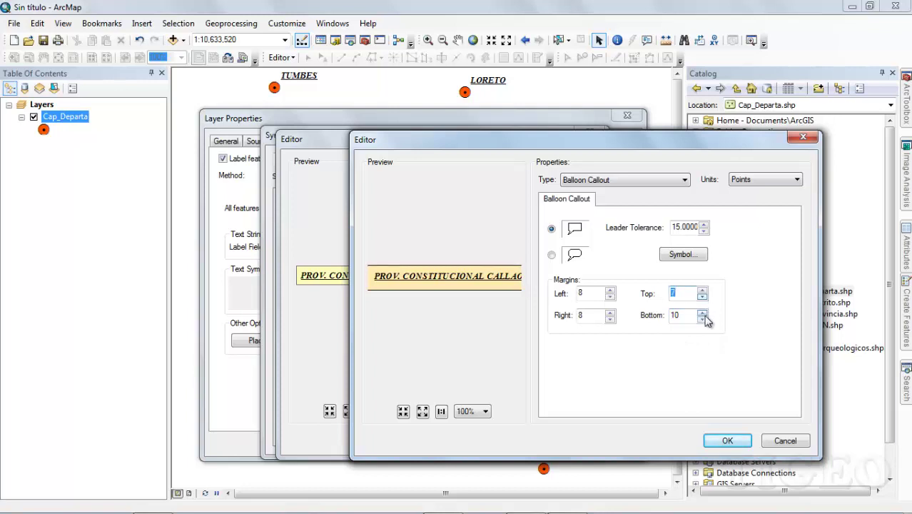
click(703, 319)
click(703, 319)
click(703, 319)
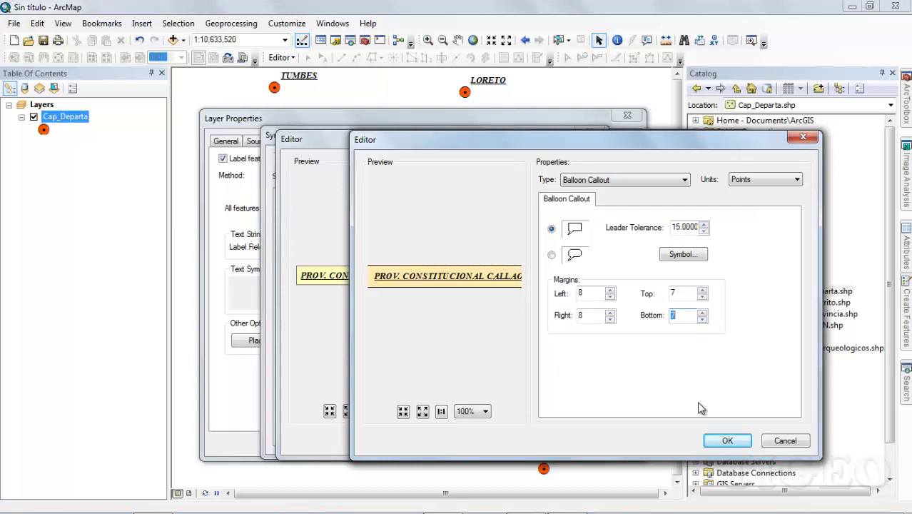
click(722, 443)
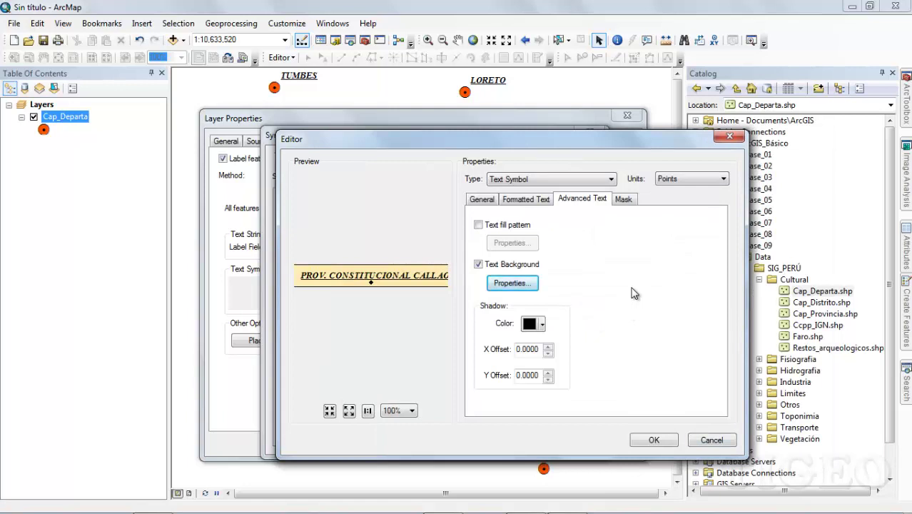
Step: Apply a halo mask to the label text and give it a bright yellow fill
click(625, 201)
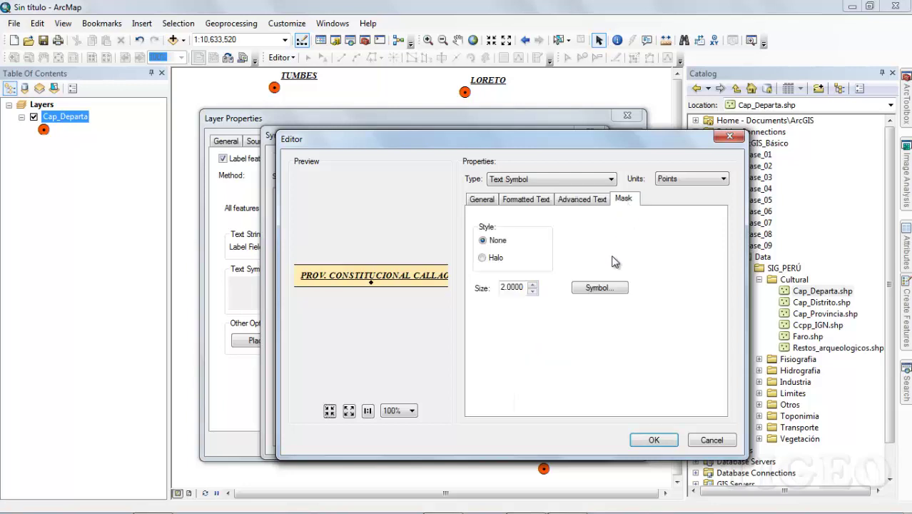
click(484, 259)
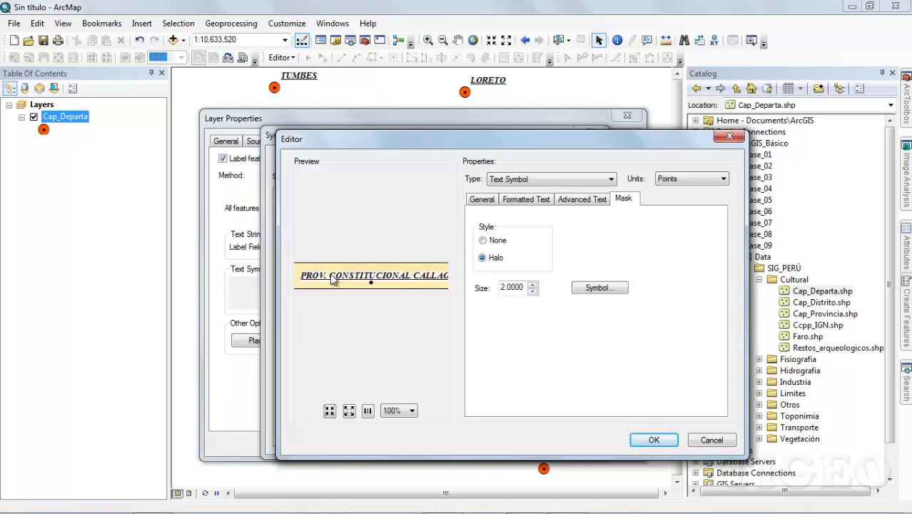
click(586, 291)
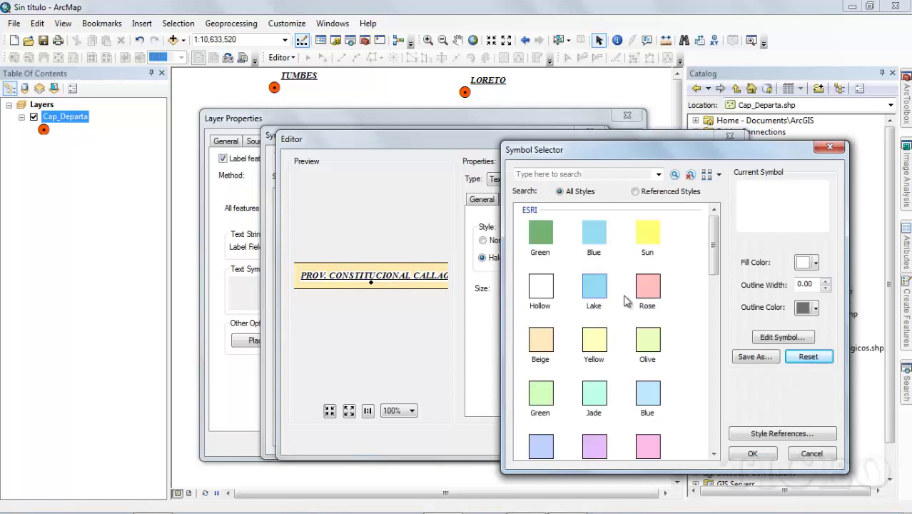
click(814, 263)
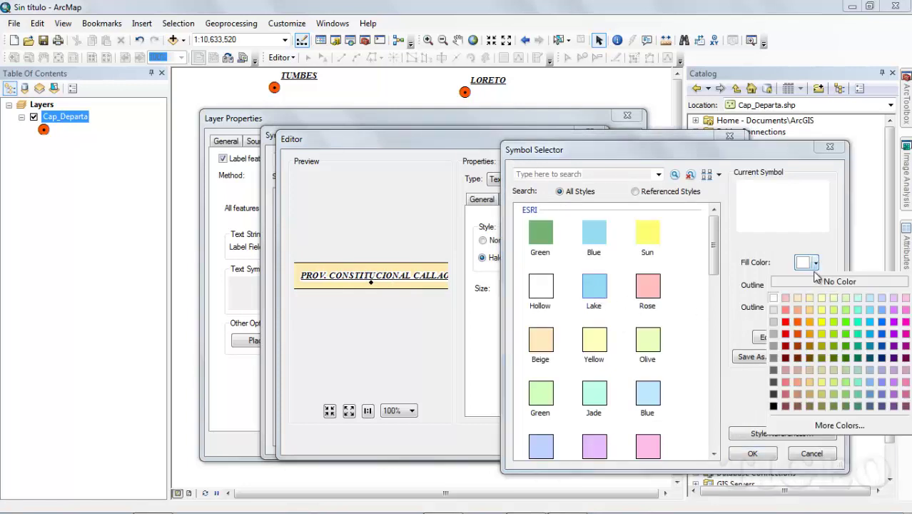
click(820, 322)
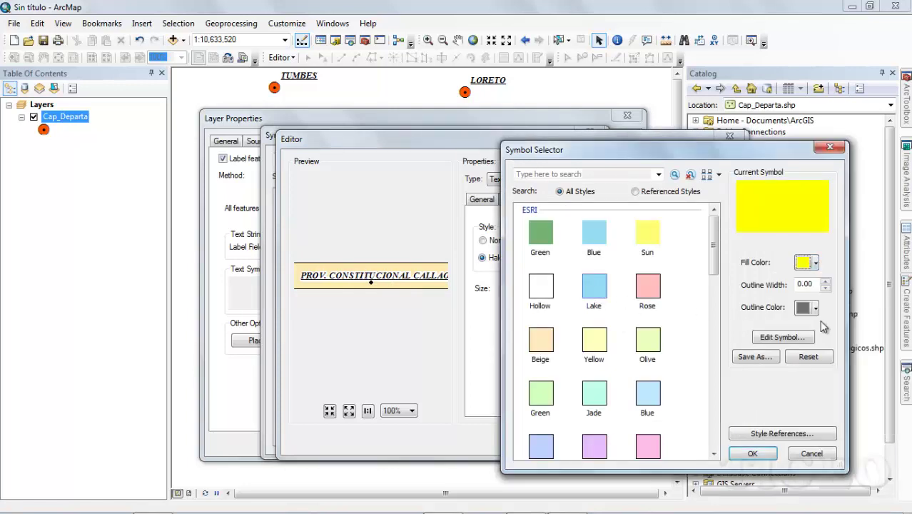
click(752, 453)
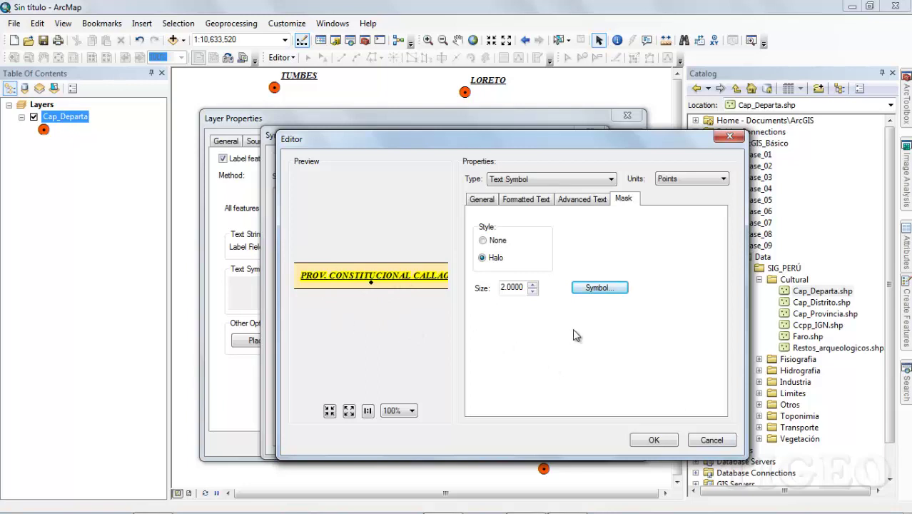
Step: Try halo sizes up to 6 points and set the label text's halo size to 3 points
click(532, 285)
click(533, 285)
click(532, 285)
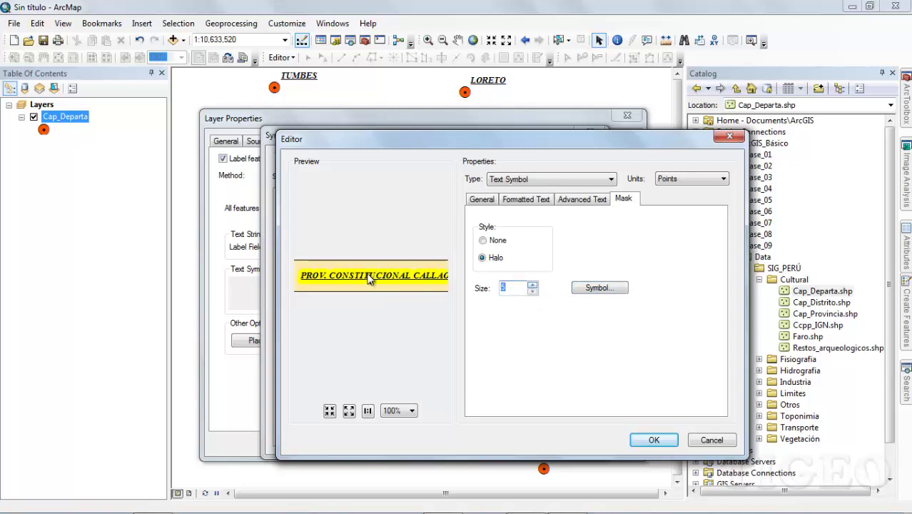
click(532, 285)
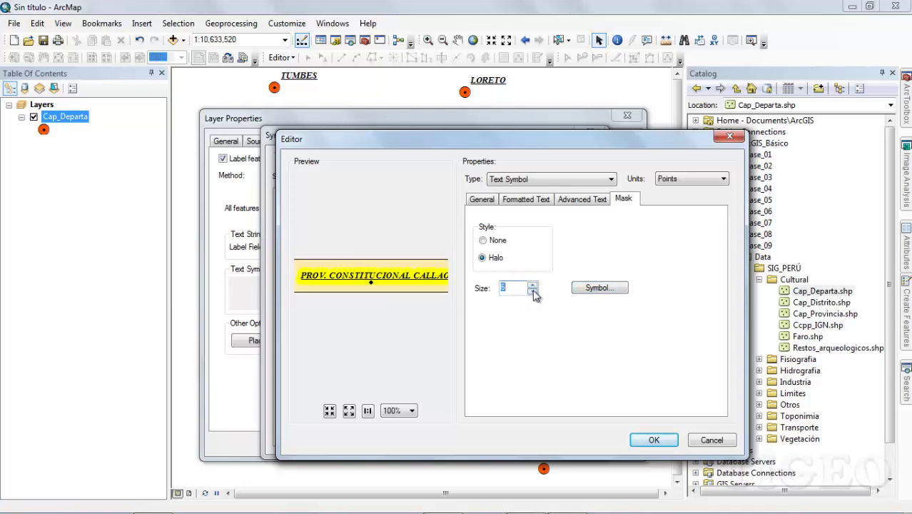
click(533, 291)
click(533, 291)
click(533, 291)
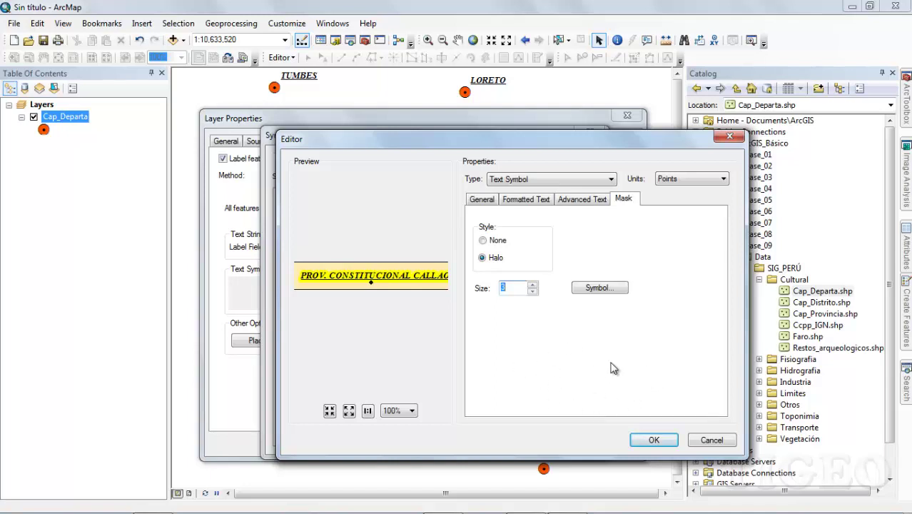
Step: Try text shadow offsets of 1 and 2 points in X and 1 point in Y, resetting both to 0
click(590, 200)
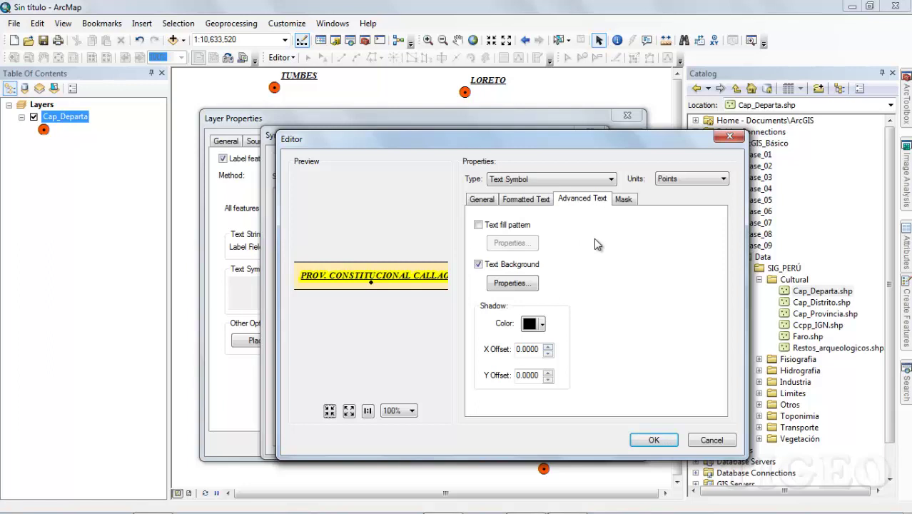
click(548, 345)
click(548, 346)
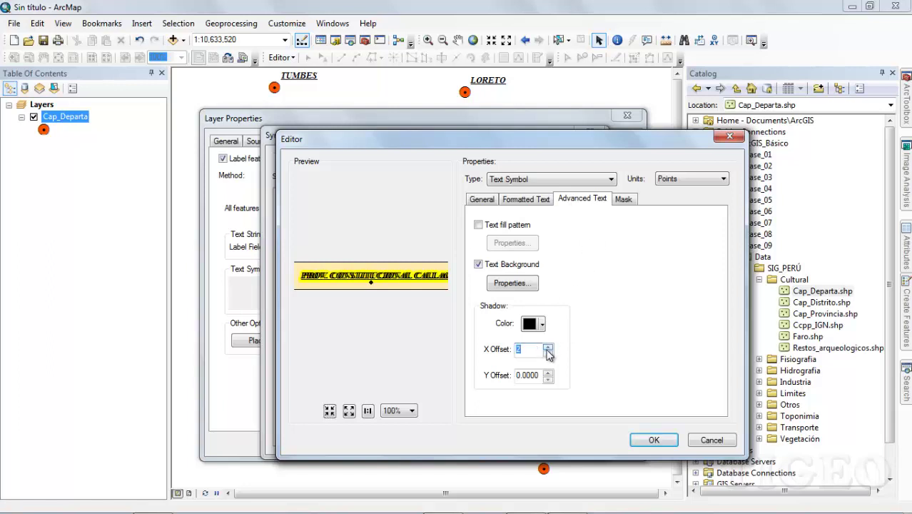
click(547, 353)
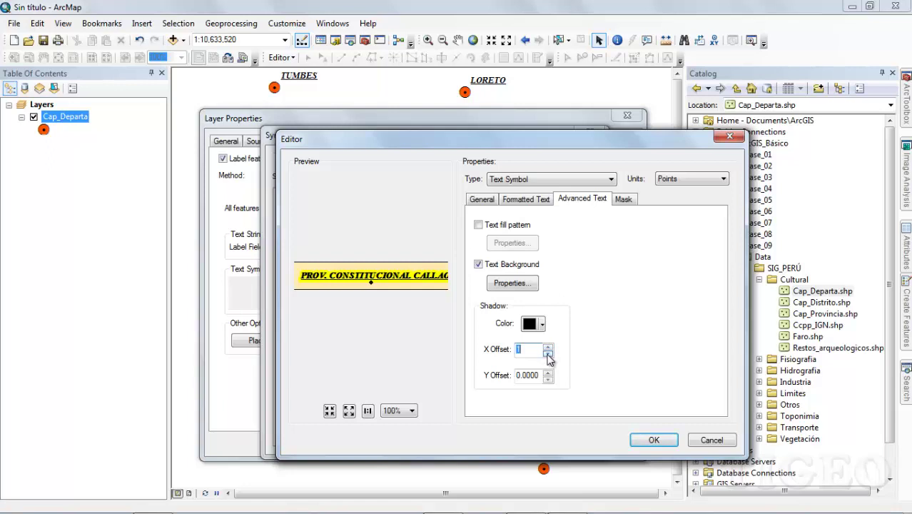
click(547, 353)
click(547, 347)
click(546, 373)
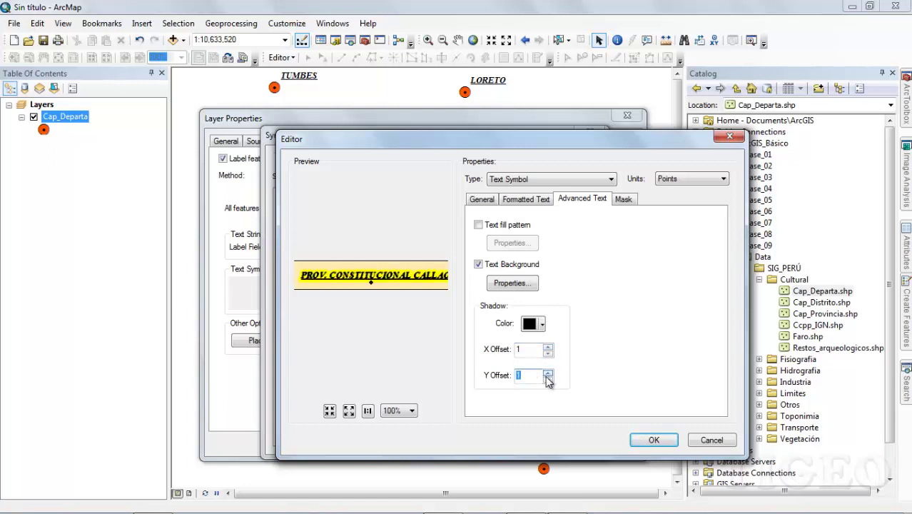
click(547, 379)
click(547, 353)
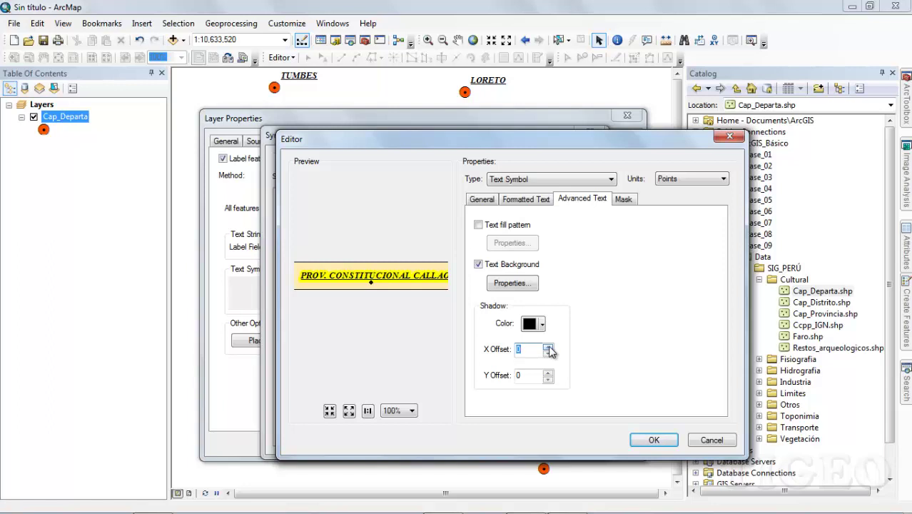
click(548, 346)
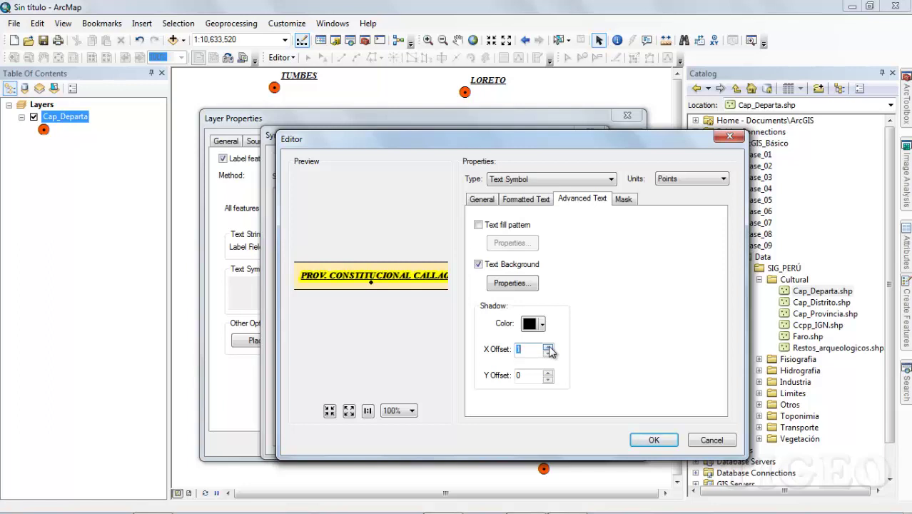
click(547, 352)
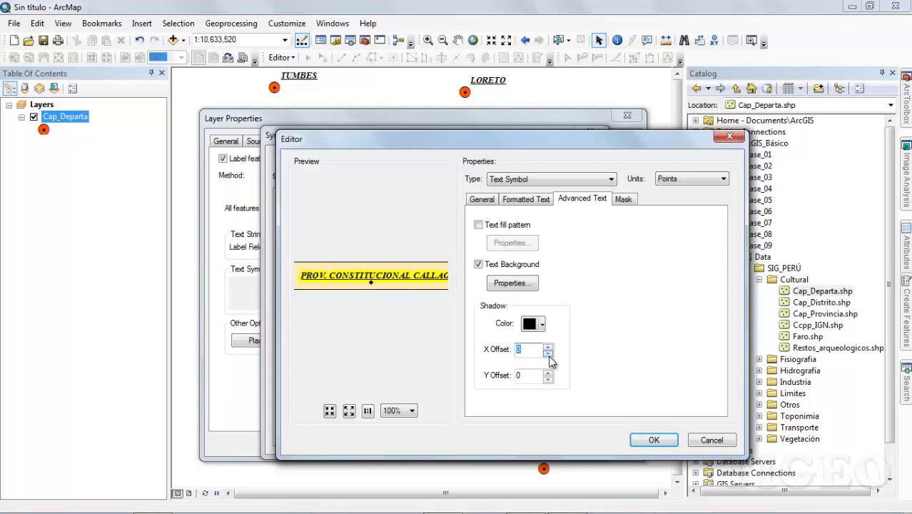
click(548, 347)
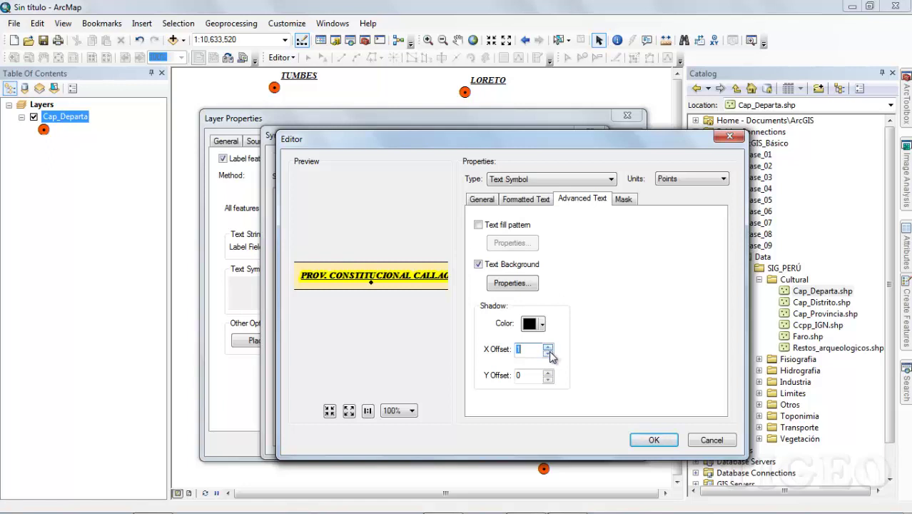
click(548, 352)
click(548, 373)
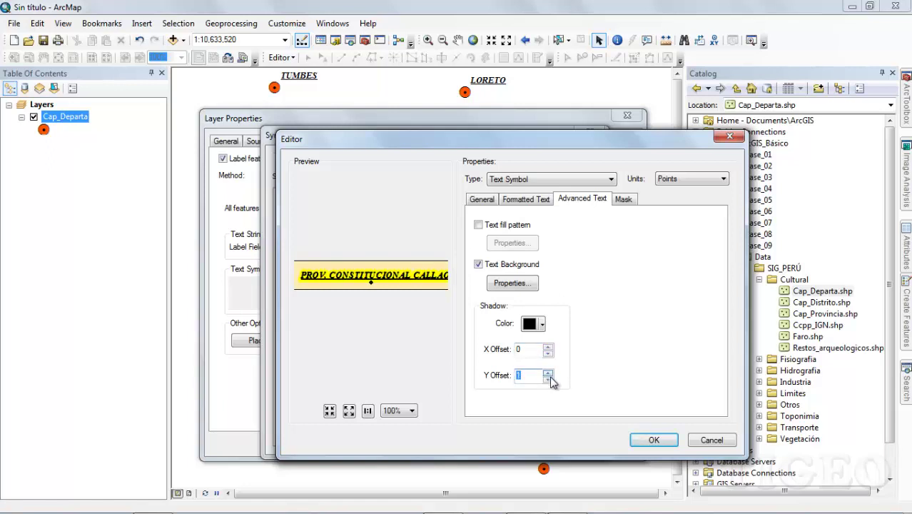
click(549, 379)
click(548, 346)
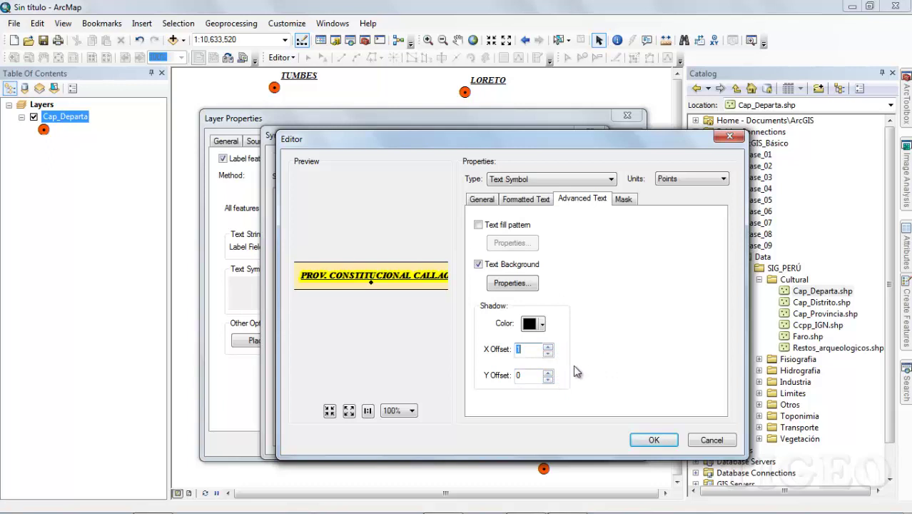
click(549, 353)
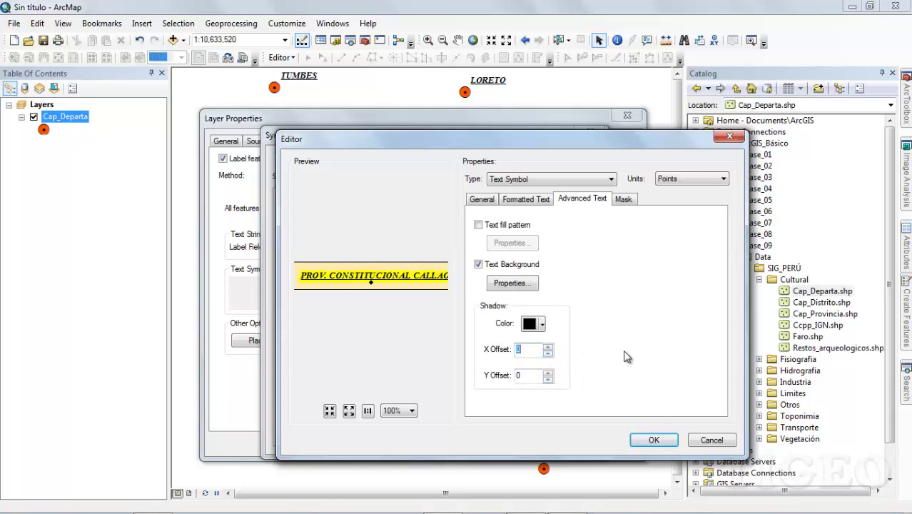
Step: Accept the edited text symbol properties and return to the label's symbol selection
click(653, 441)
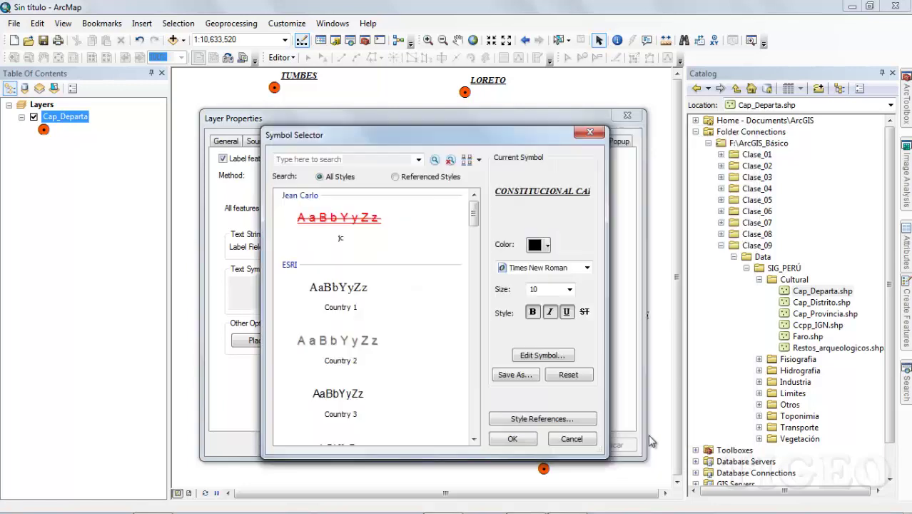
Step: Accept the label symbol with its balloon callout and yellow halo, apply it to Cap_Departa, and close the layer properties
click(510, 436)
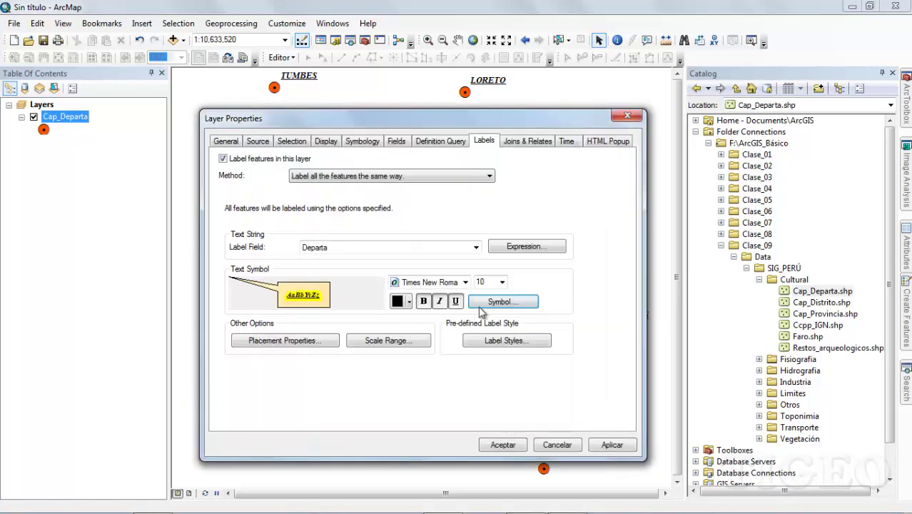
click(603, 443)
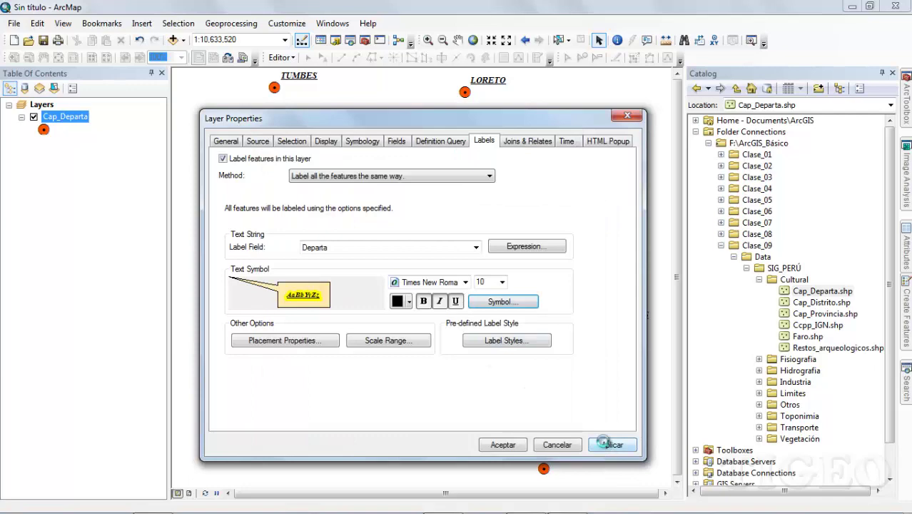
click(504, 445)
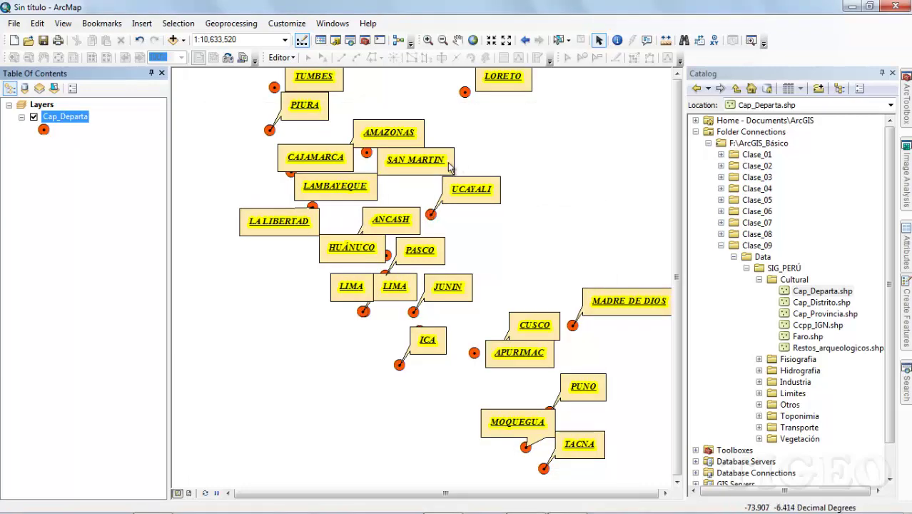
Step: Examine the callout labels at a closer scale across the northern and central map, from Tumbes down to Ica
mouse_move(448, 165)
mouse_down()
mouse_move(435, 171)
mouse_move(475, 265)
mouse_up()
click(428, 40)
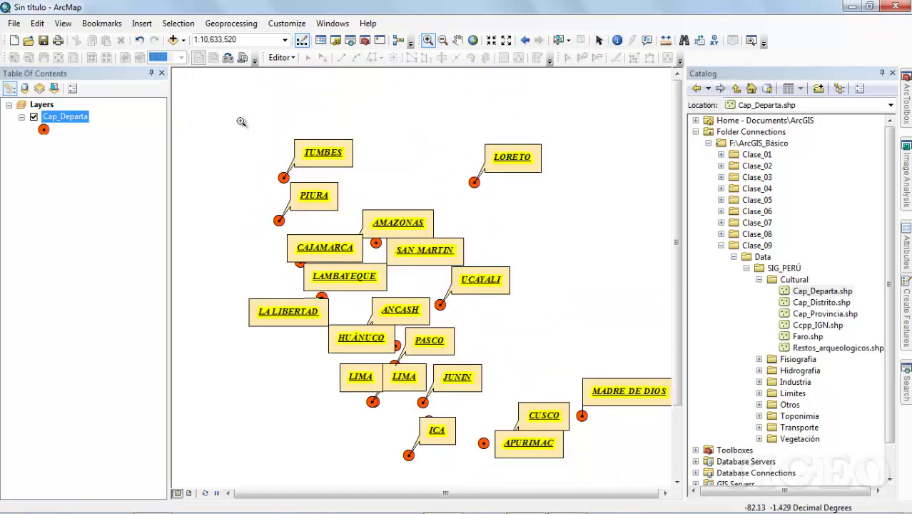
drag(240, 121, 448, 255)
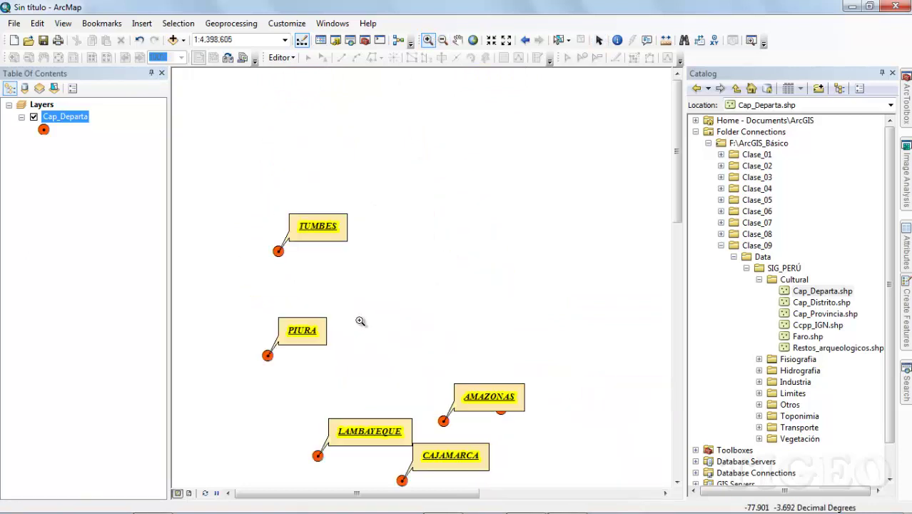
drag(360, 321, 350, 202)
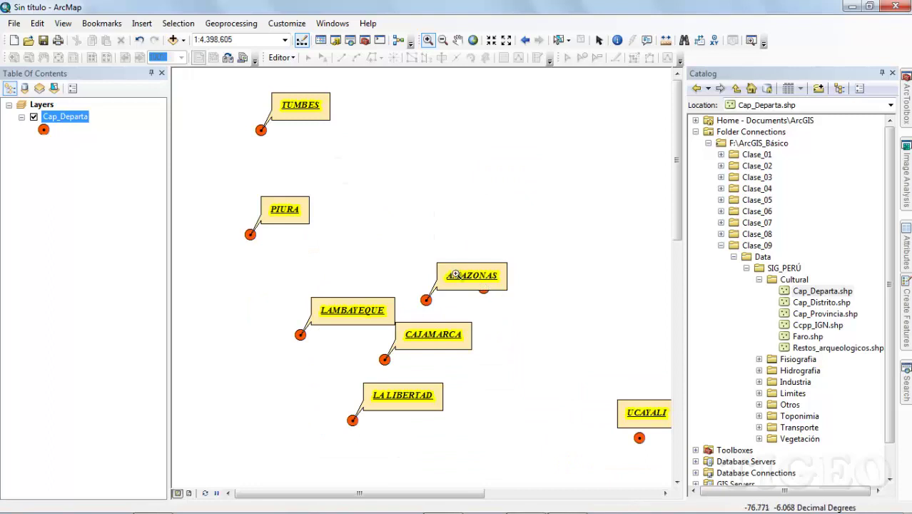
drag(406, 310, 372, 310)
drag(440, 347, 402, 264)
drag(471, 312, 411, 245)
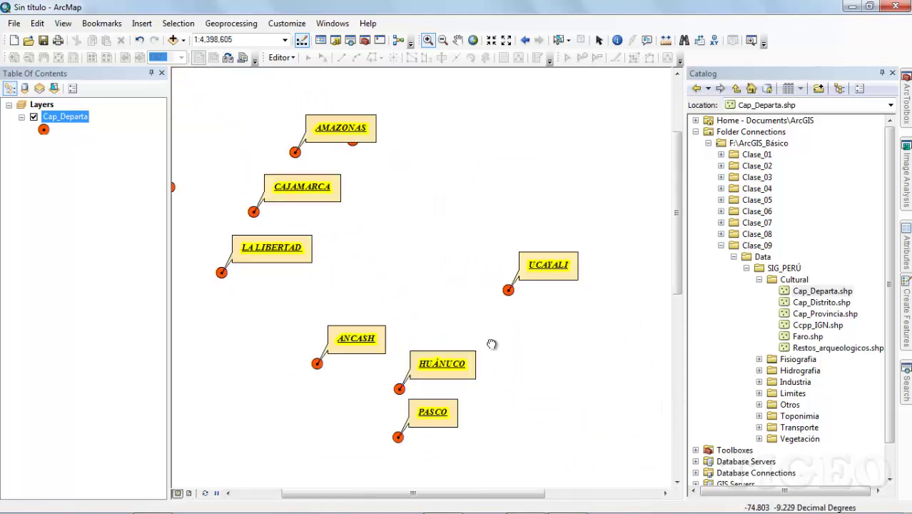
drag(491, 343, 471, 244)
drag(501, 344, 466, 254)
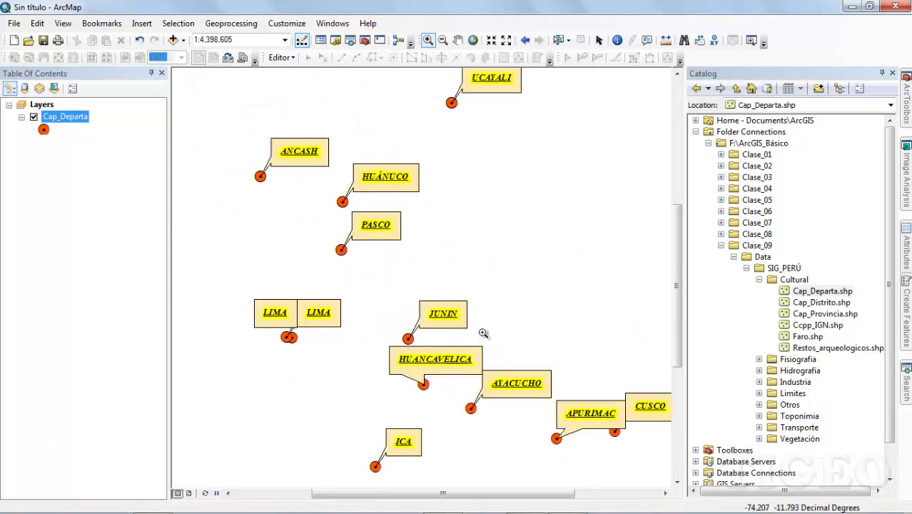
Step: Inspect the callouts and their leader placement more closely from Ancash through Lima and Ayacucho to Cusco
drag(236, 121, 465, 292)
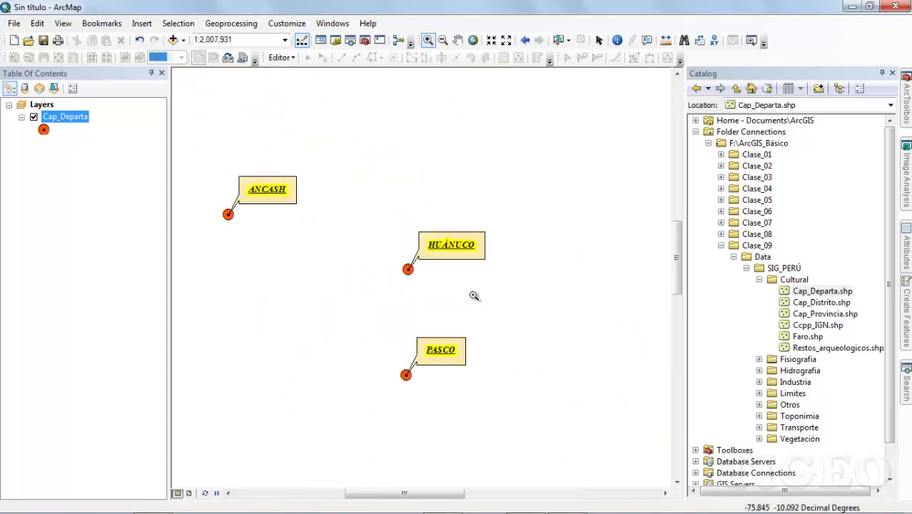
drag(456, 380, 456, 252)
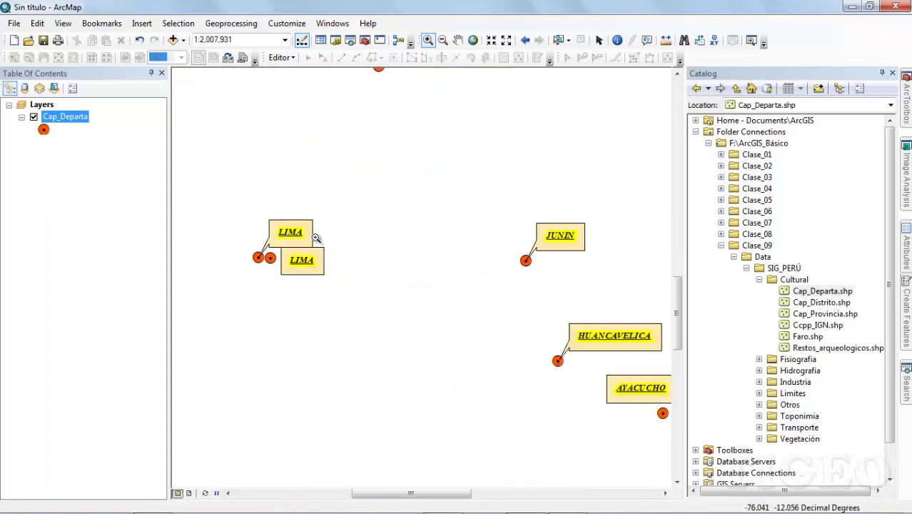
drag(430, 310, 206, 246)
drag(460, 368, 379, 305)
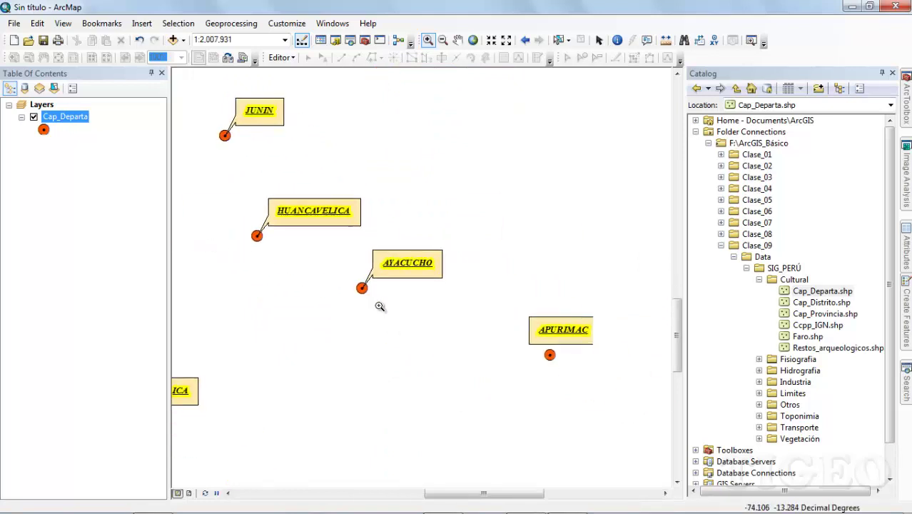
drag(500, 371, 333, 236)
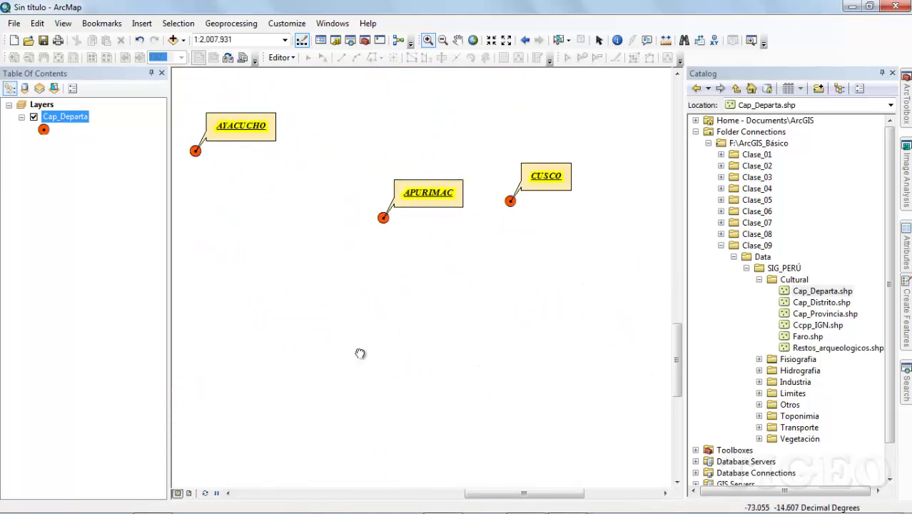
drag(358, 353, 531, 212)
Step: Compare the callout labels at several scales around Arequipa, Puno, Tacna and Ancash, and return to the full map extent
scroll(437, 383, up, 5)
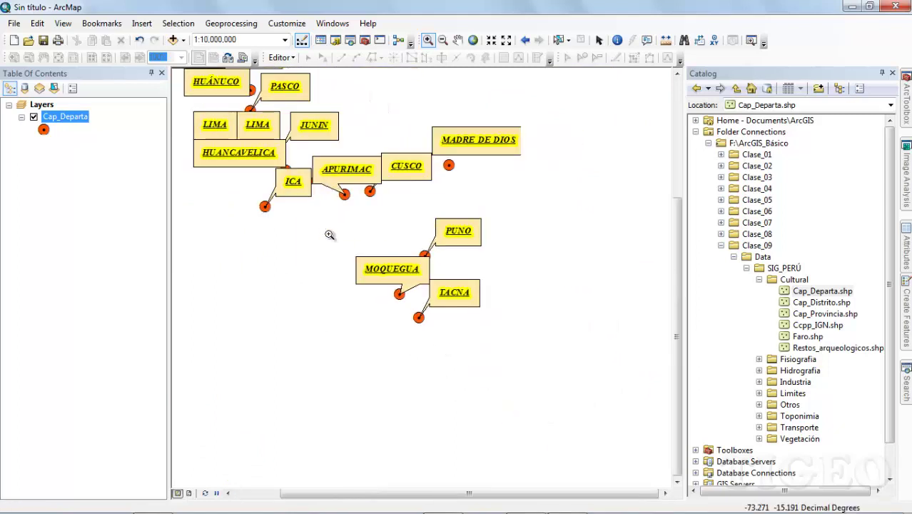
scroll(525, 362, down, 4)
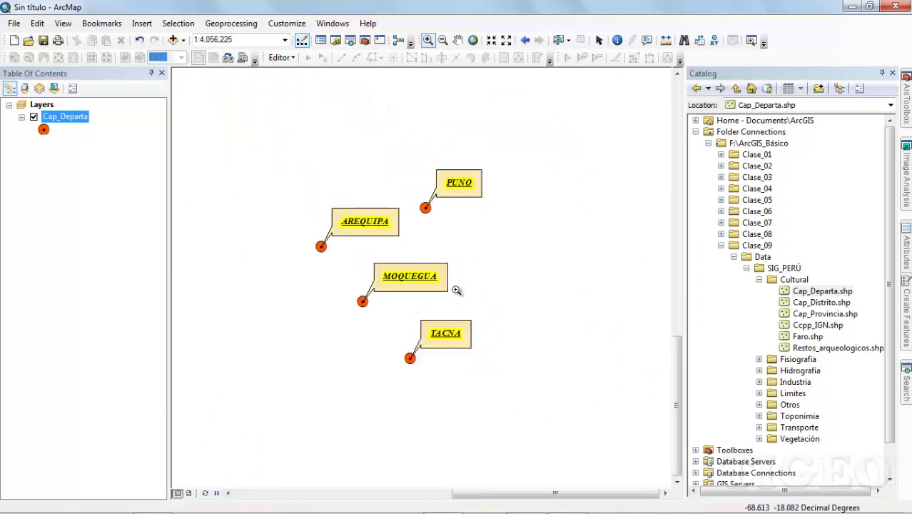
drag(275, 145, 542, 376)
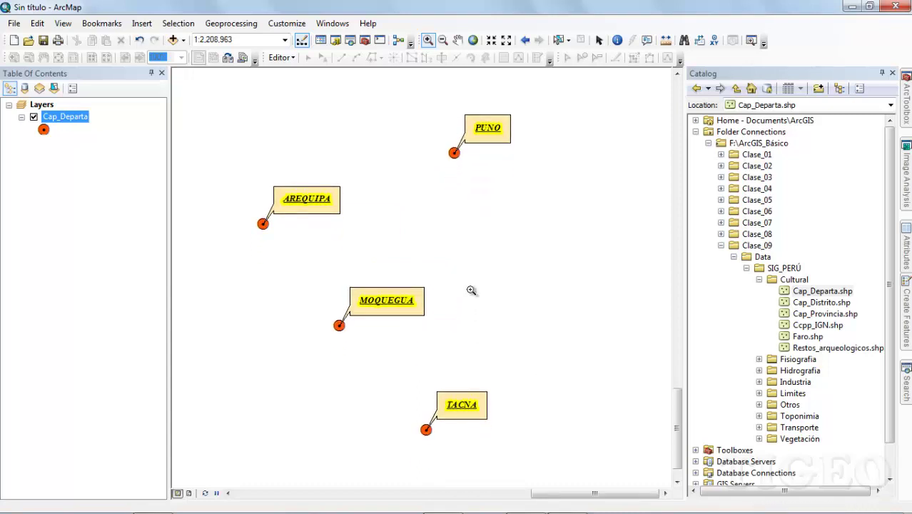
scroll(471, 290, up, 5)
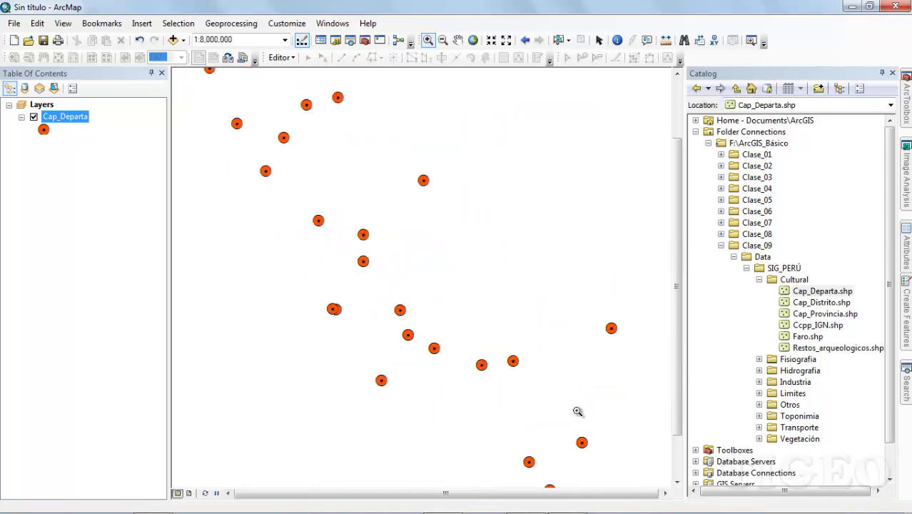
scroll(393, 274, down, 6)
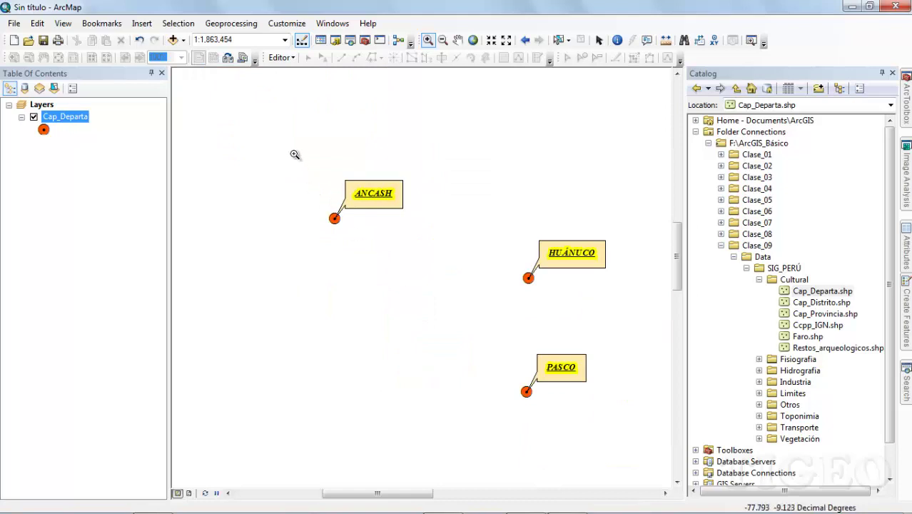
scroll(571, 341, down, 2)
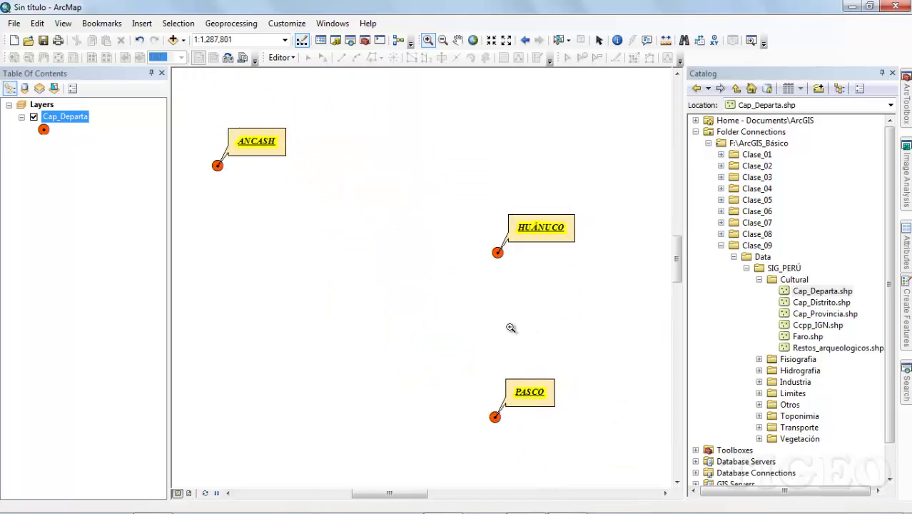
click(473, 39)
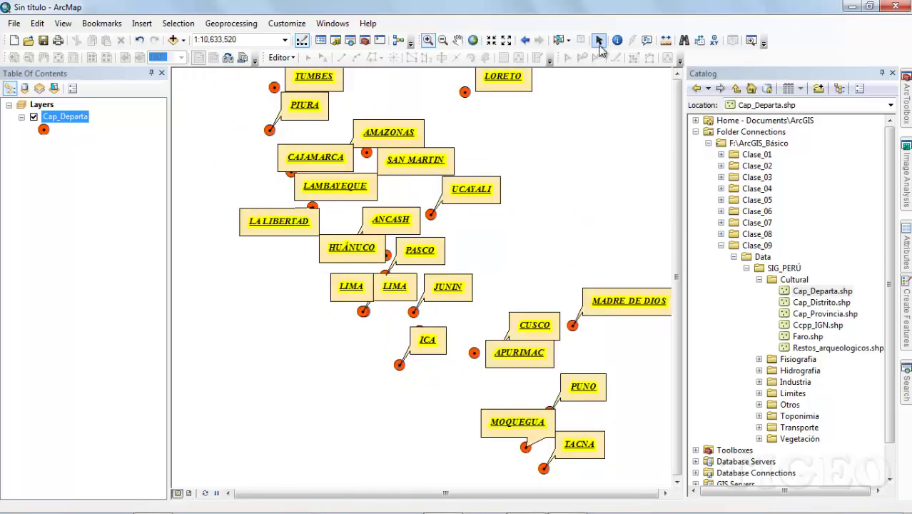
Step: Reopen the Cap_Departa label text symbol for editing and remove its halo mask and text background
click(599, 40)
double_click(55, 119)
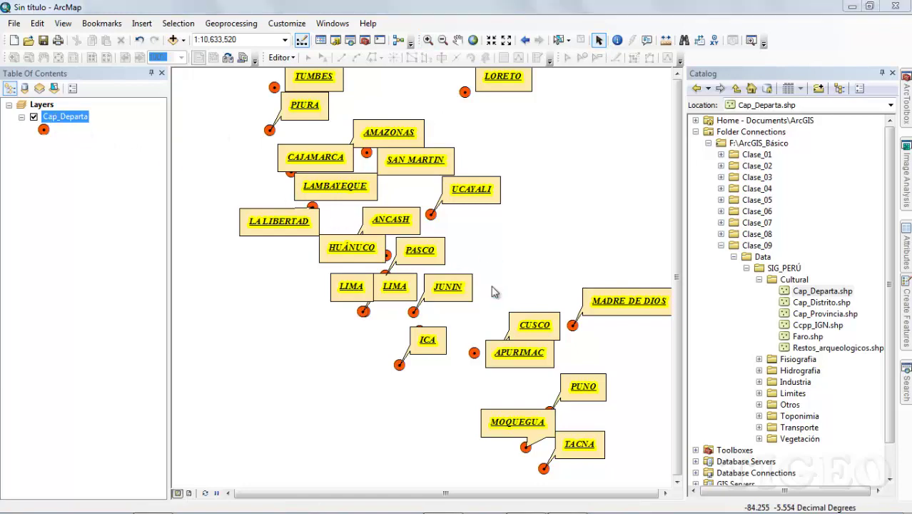
drag(497, 92, 479, 116)
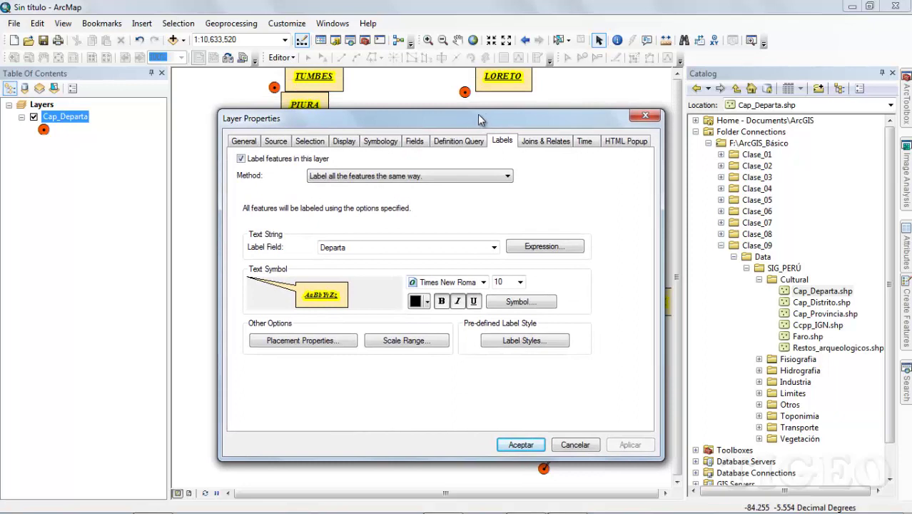
click(537, 305)
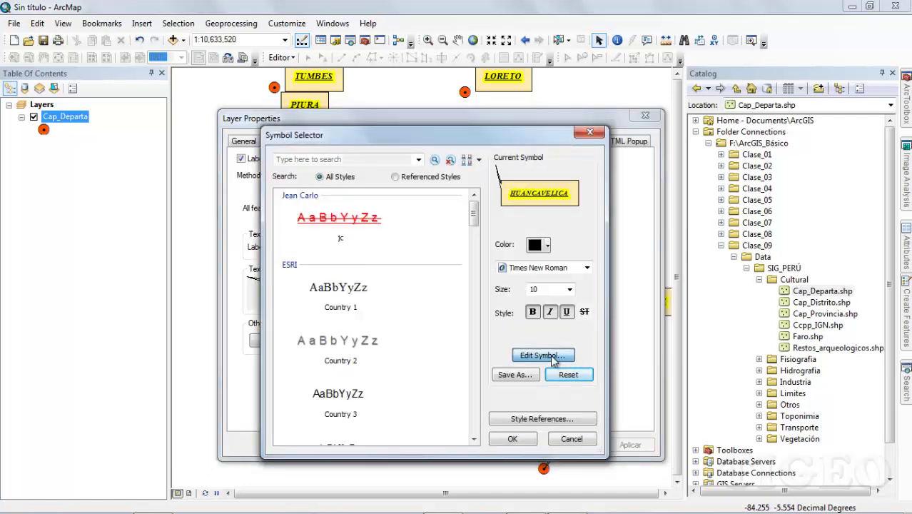
click(553, 359)
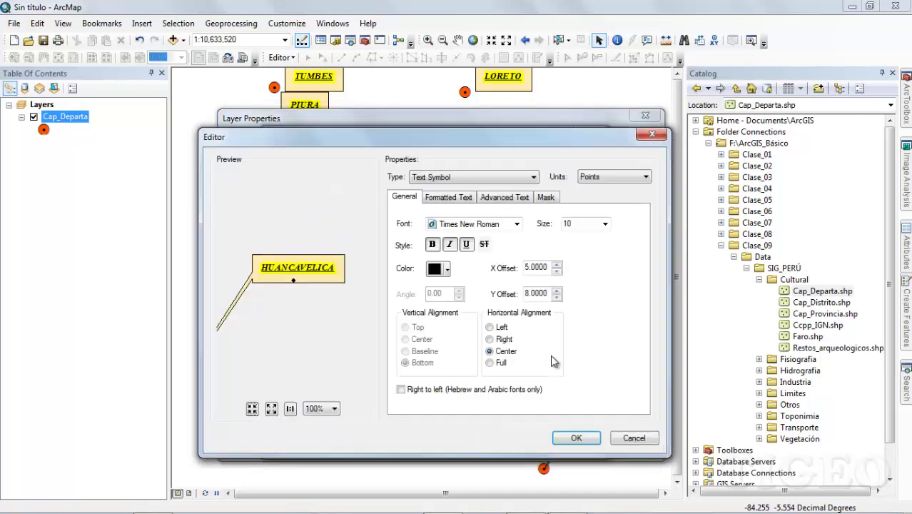
click(546, 199)
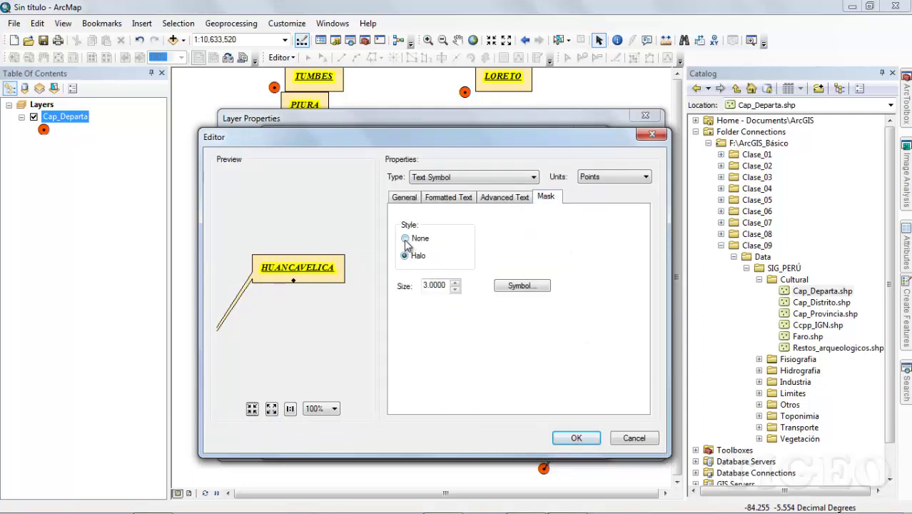
click(405, 239)
click(508, 199)
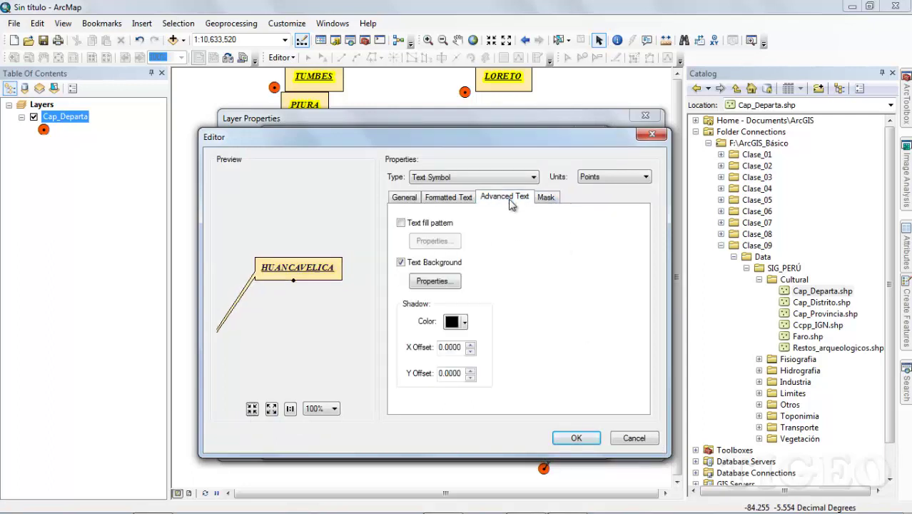
click(400, 263)
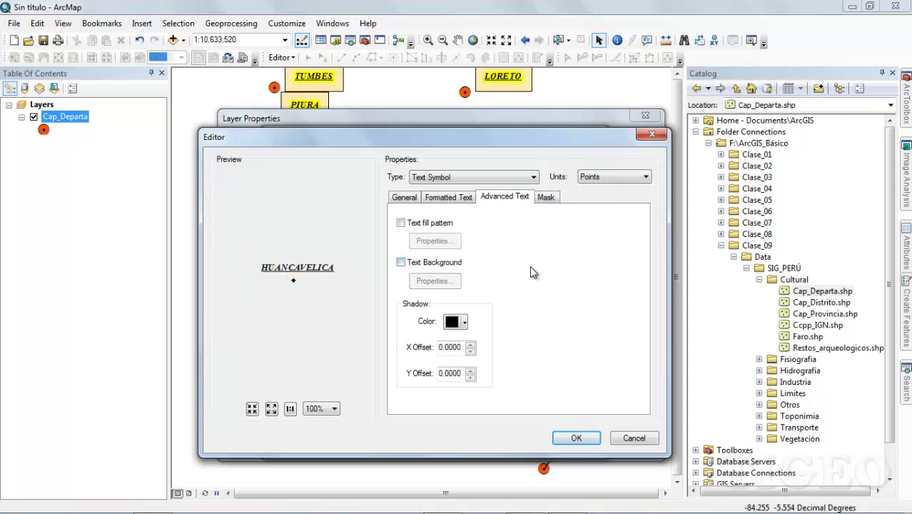
Step: Set the label text's character spacing to 0, character width to 100 and word spacing to 100
click(448, 198)
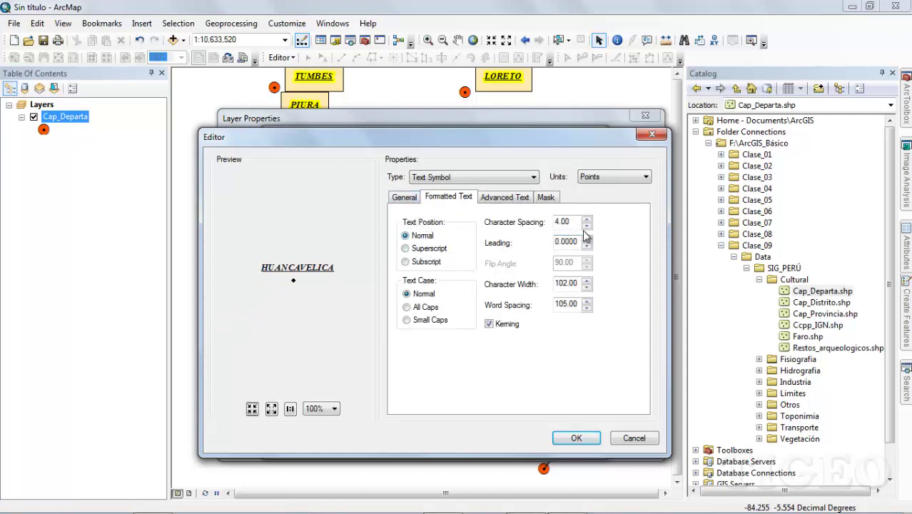
drag(571, 219, 548, 226)
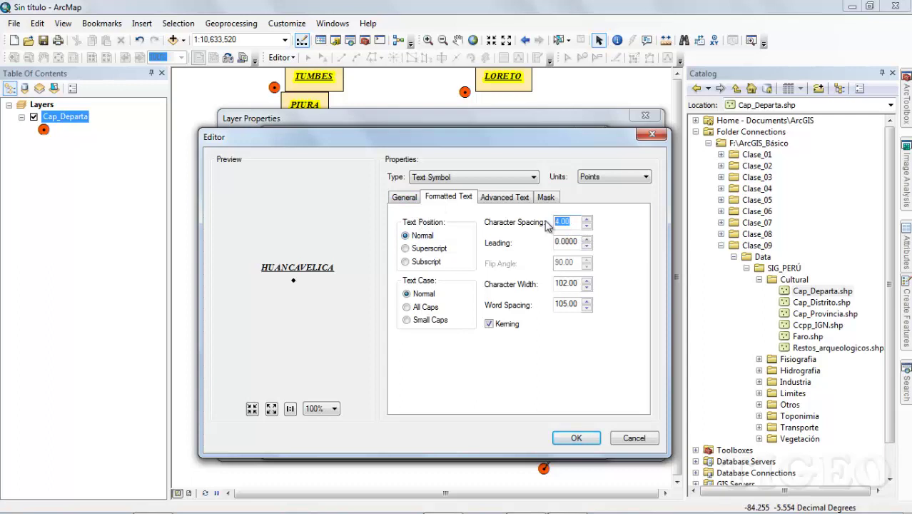
text(0)
click(585, 287)
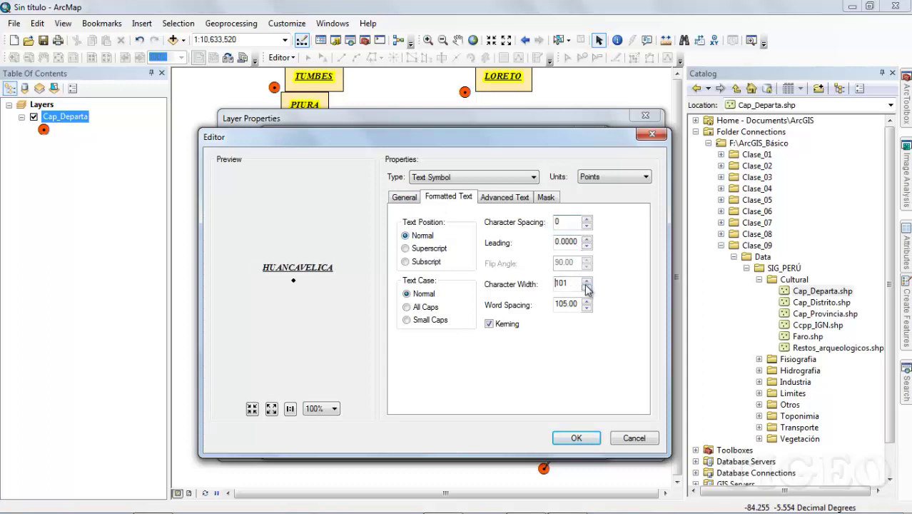
click(586, 287)
click(586, 308)
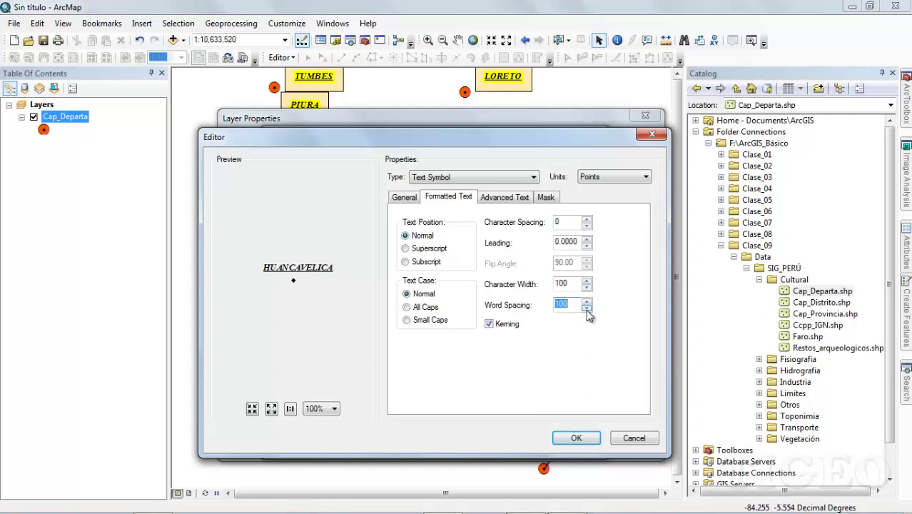
Step: Accept the simplified text symbol, apply it to the Cap_Departa labels, and move the layer properties dialog aside to expose the map
click(405, 198)
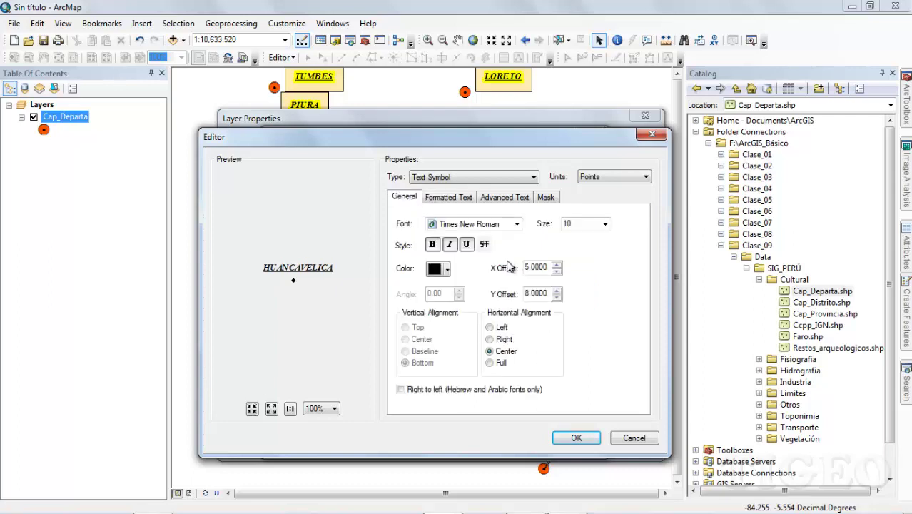
click(571, 438)
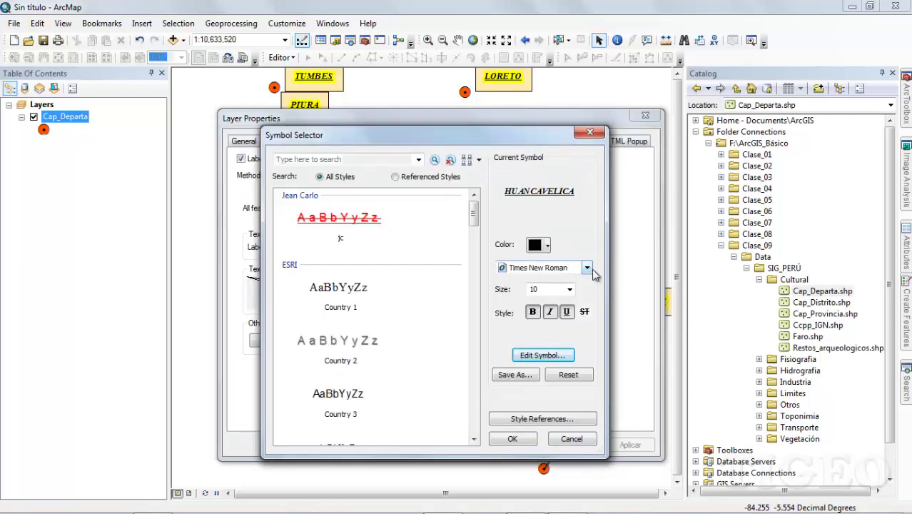
click(511, 440)
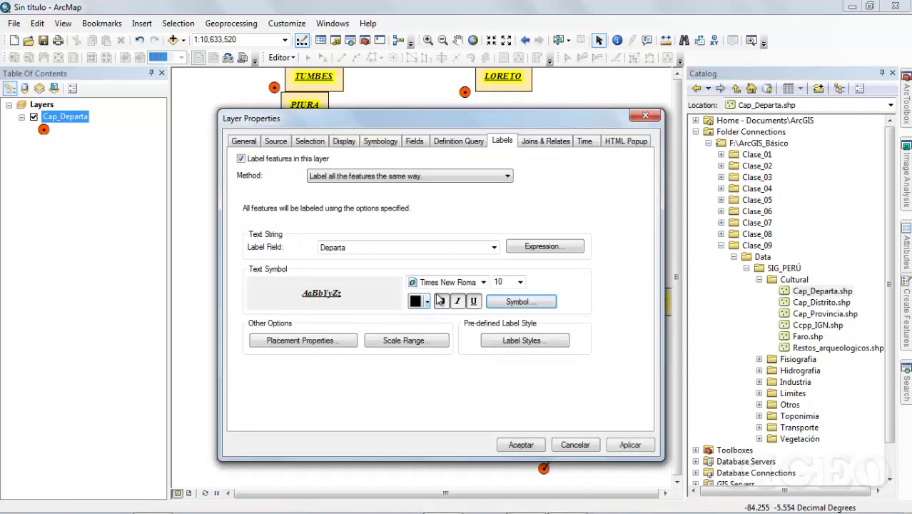
click(630, 444)
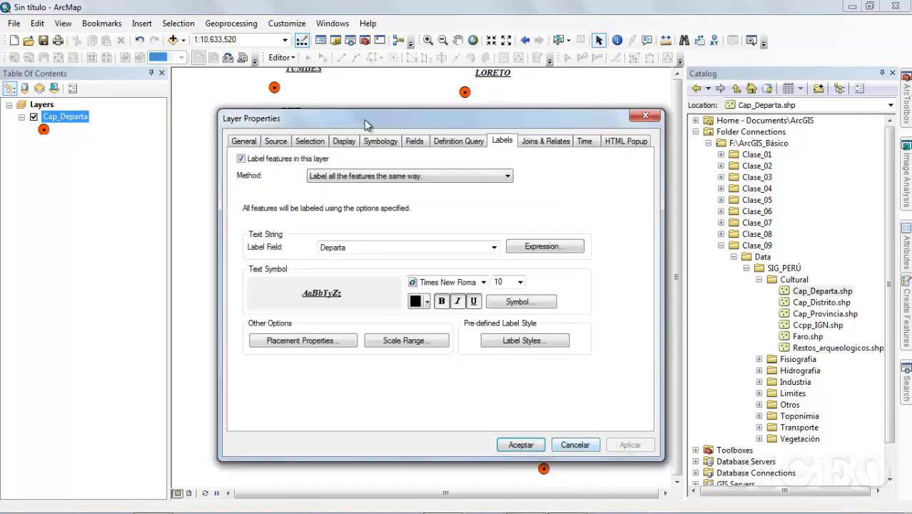
drag(318, 115, 495, 143)
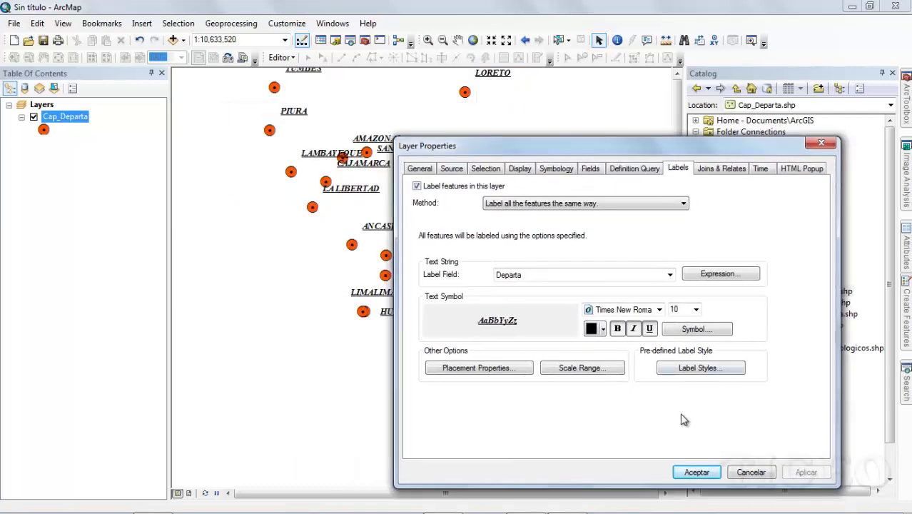
Step: Close the layer properties with the changes kept and zoom the map to the Cap_Departa layer
click(685, 472)
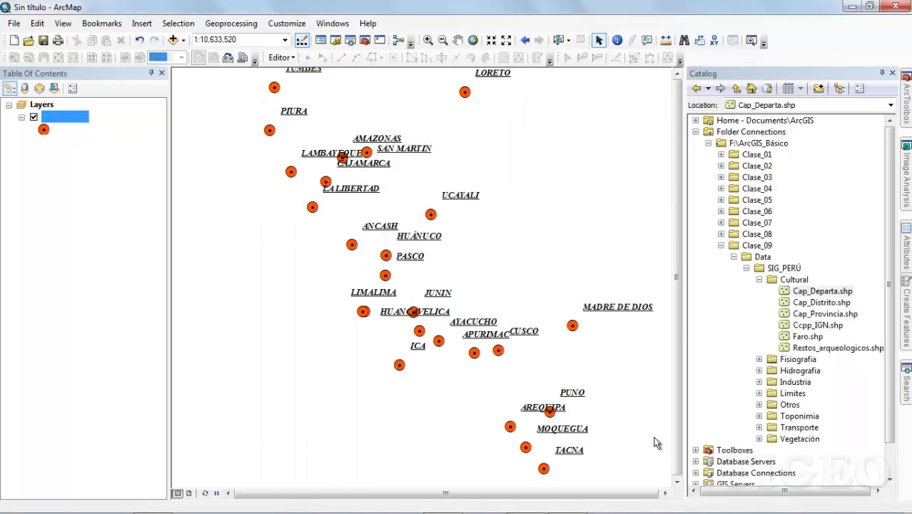
right_click(69, 122)
click(115, 181)
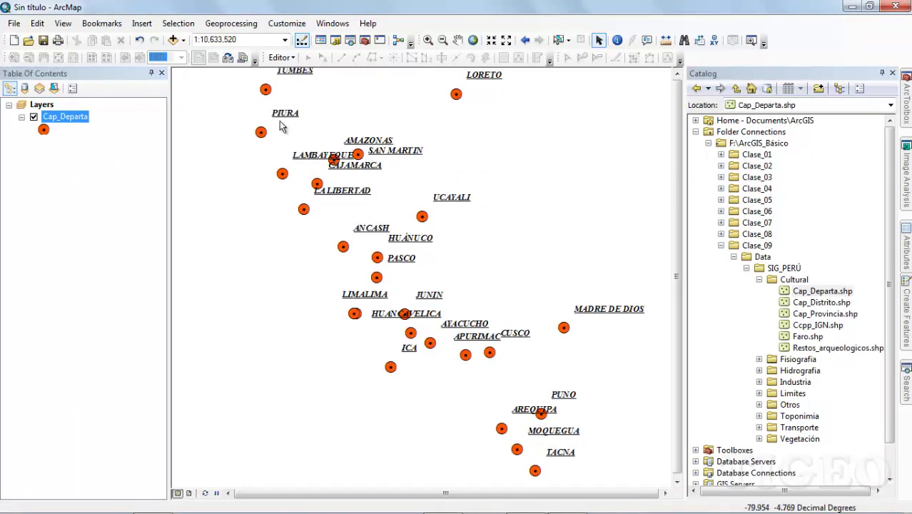
Step: Reopen the Cap_Departa label text symbol for editing and set its horizontal alignment to Left
double_click(66, 118)
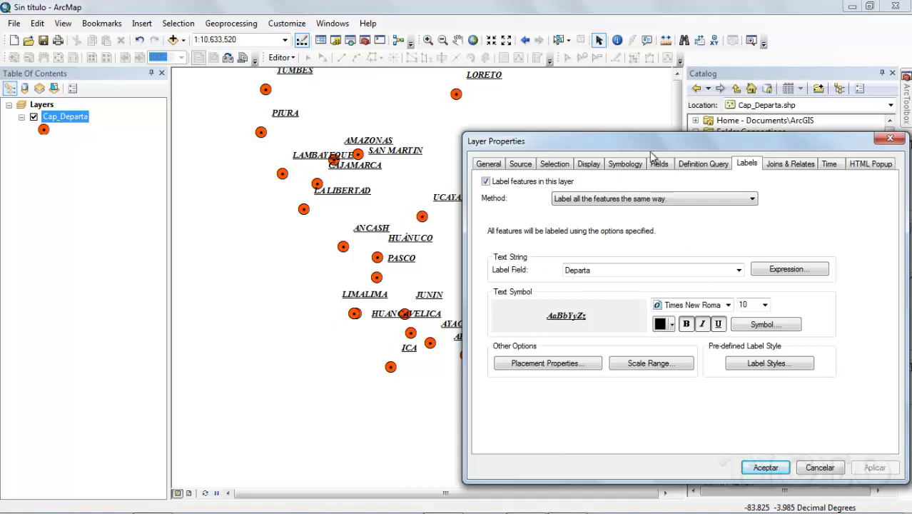
drag(651, 152, 617, 125)
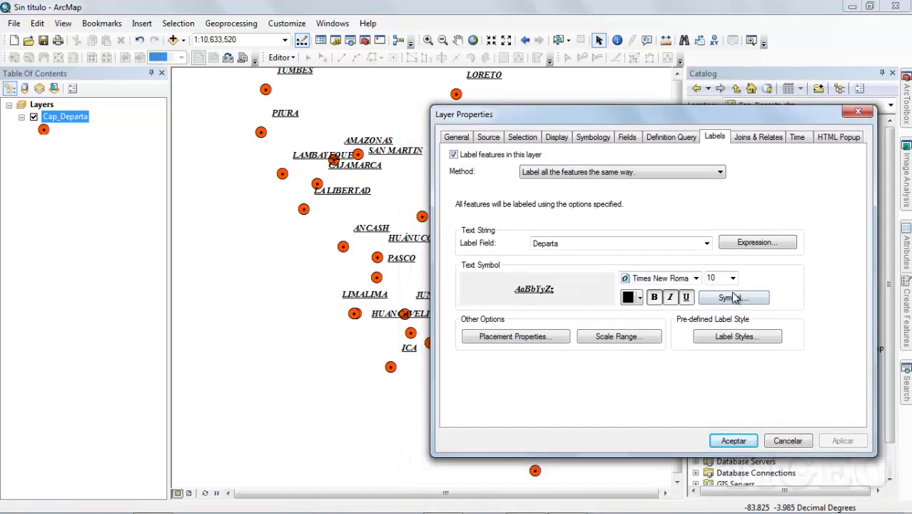
click(728, 299)
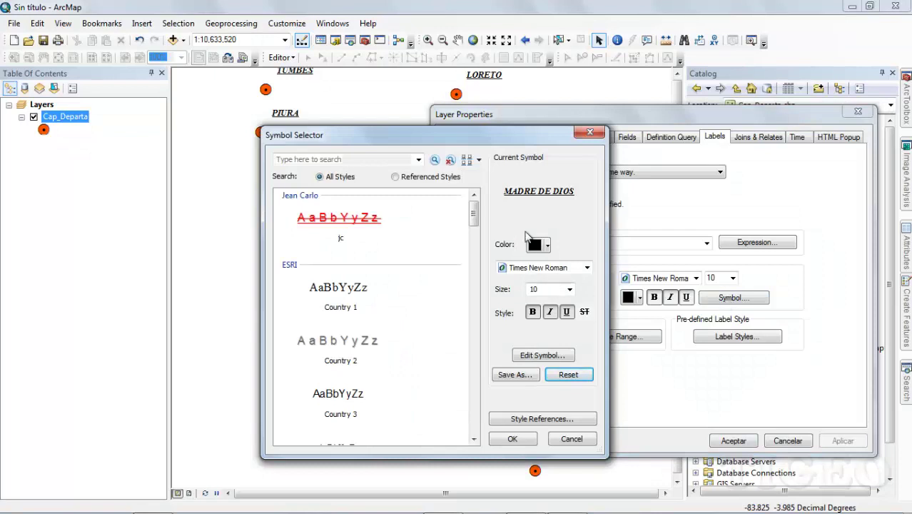
drag(487, 145, 706, 145)
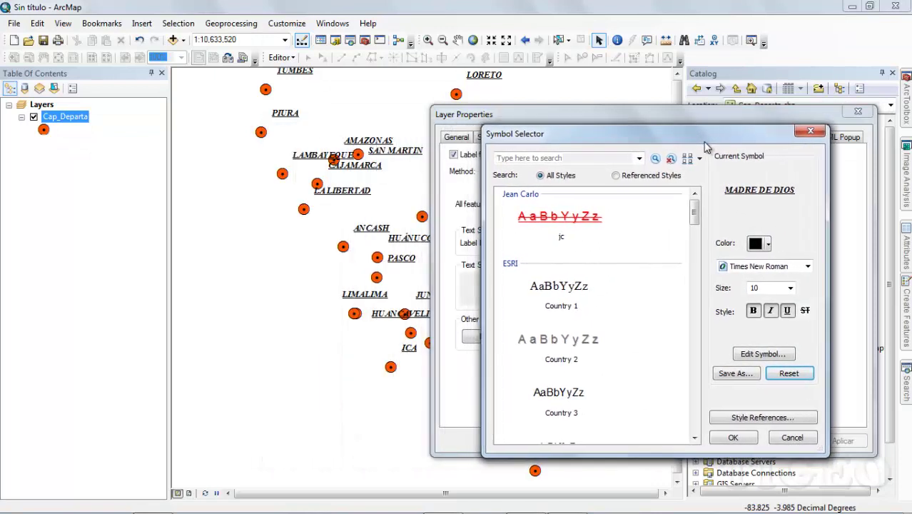
click(765, 355)
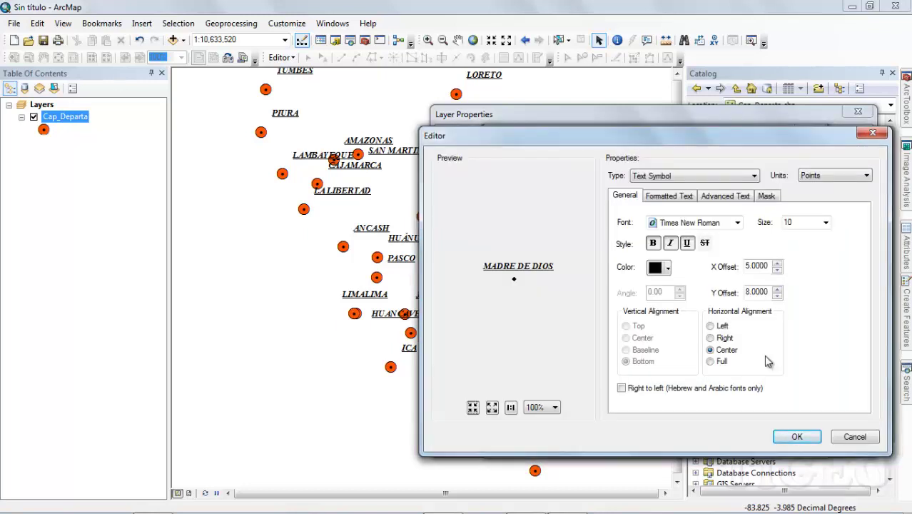
click(711, 326)
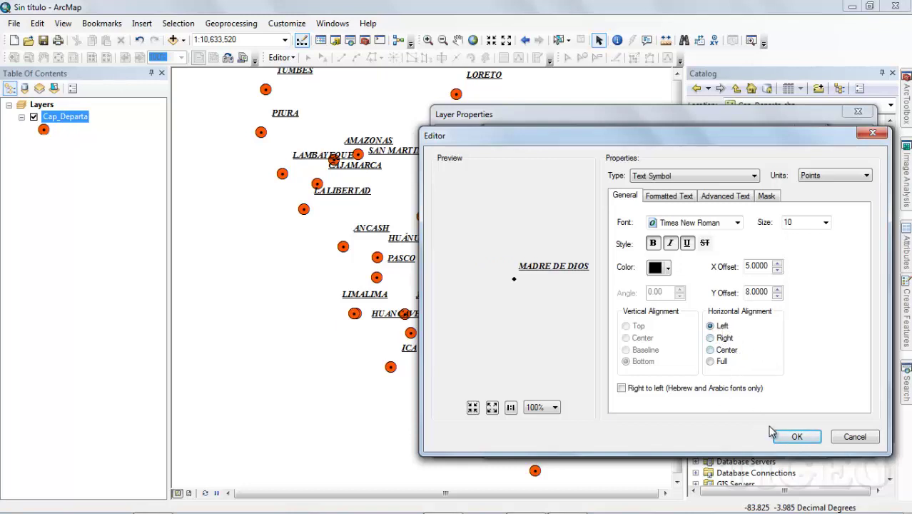
Step: Set both the X offset and the Y offset of the label text to 0 points
click(776, 270)
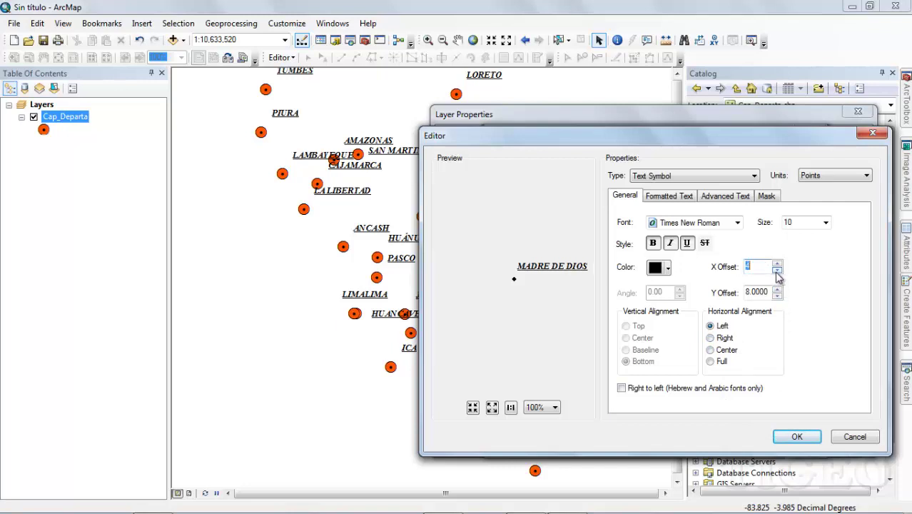
click(776, 270)
click(776, 270)
click(777, 271)
click(776, 271)
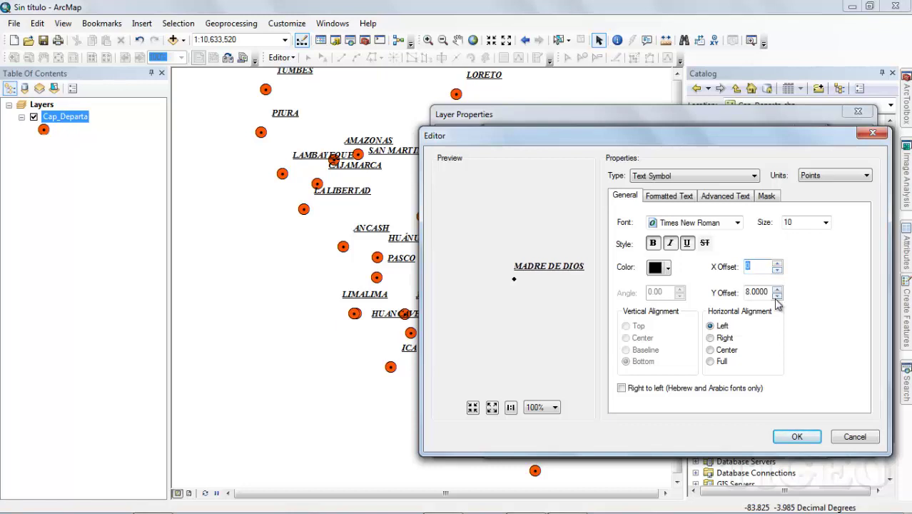
click(776, 296)
text(0)
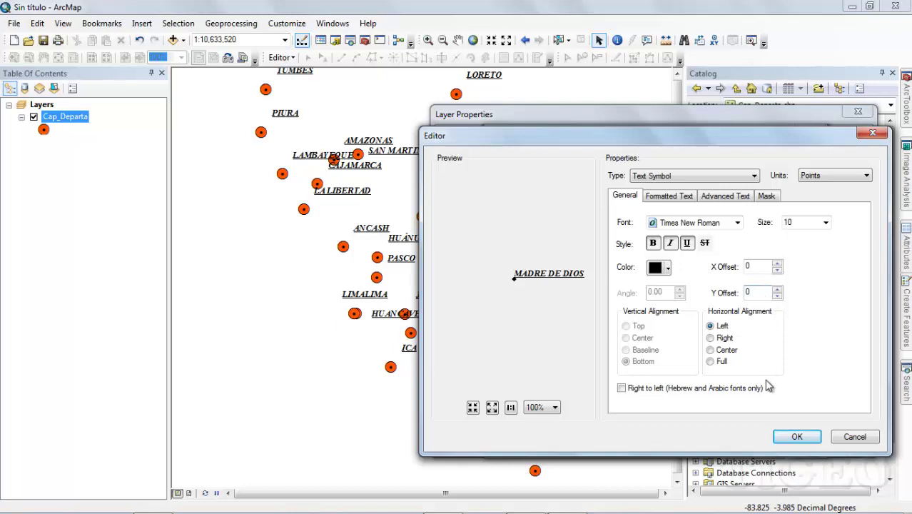
Step: Try an X offset and a Y offset of 1 point for the label text
double_click(751, 266)
text(1)
double_click(755, 291)
text(1)
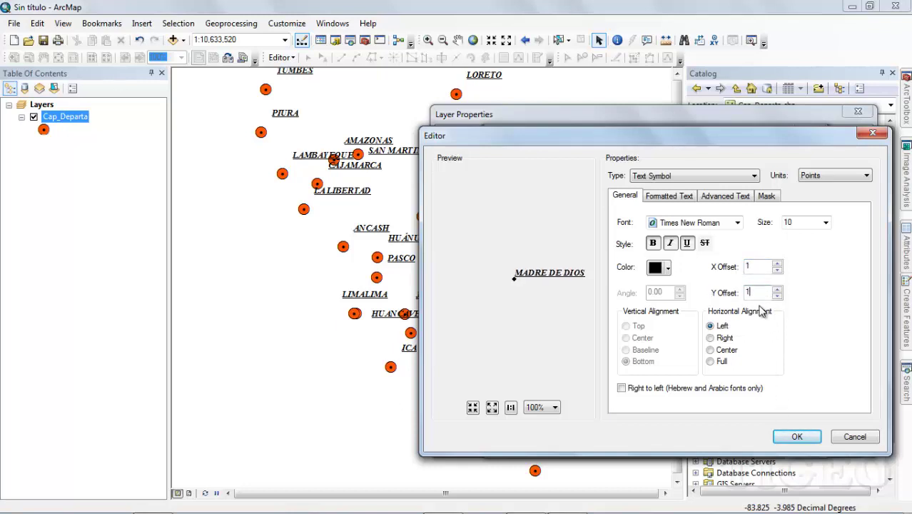
Step: Set the label text's X offset and Y offset to 2 points each
double_click(745, 265)
text(2)
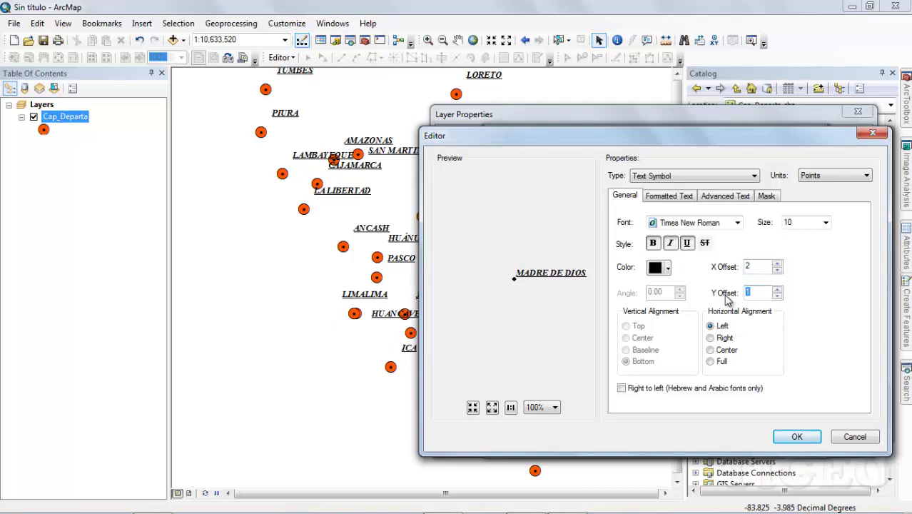
text(2)
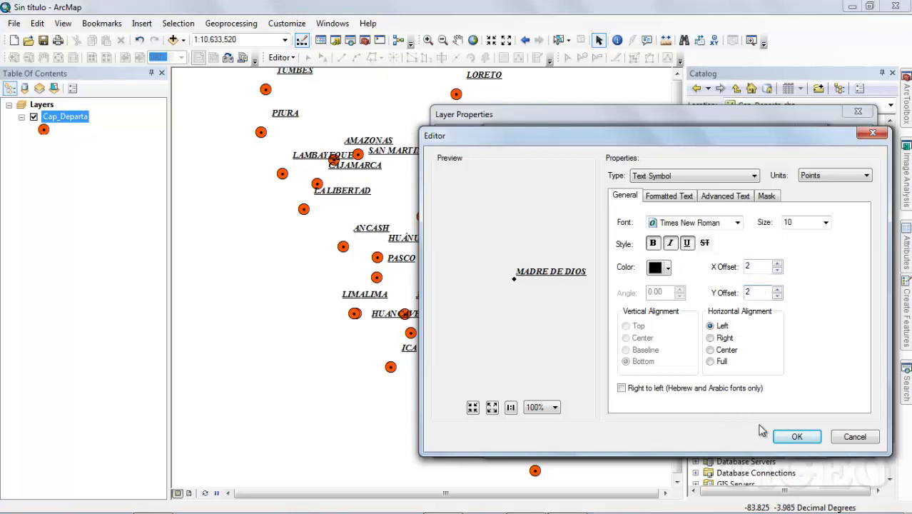
Step: Accept the offset text symbol, apply it to the Cap_Departa labels, and move the layer properties dialog away from the map
click(796, 436)
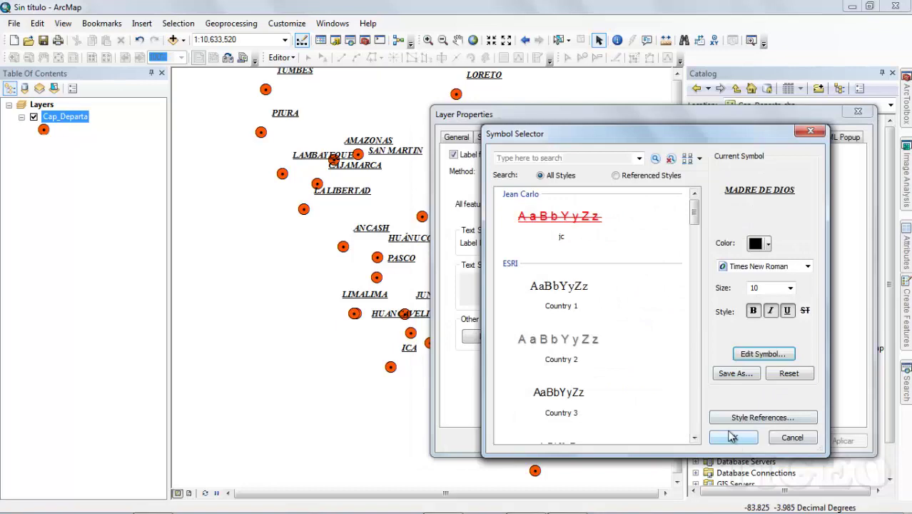
click(735, 437)
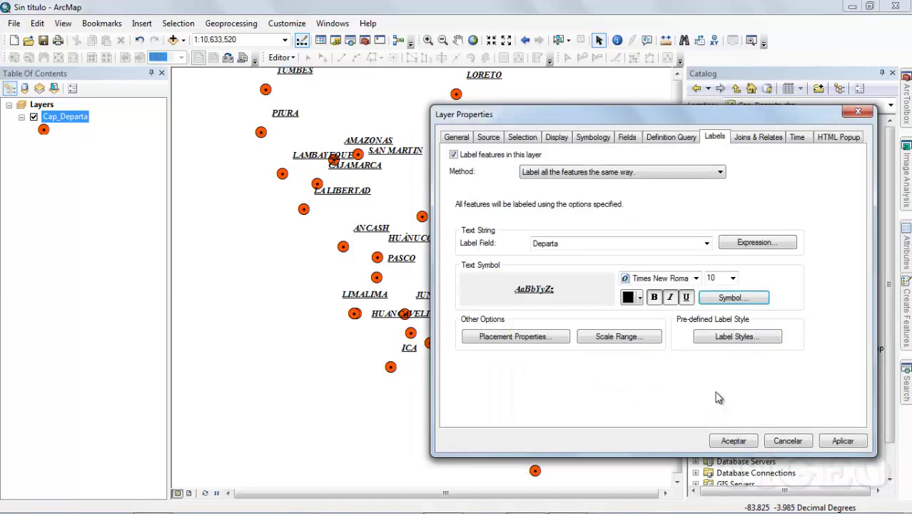
click(843, 440)
drag(476, 118, 597, 143)
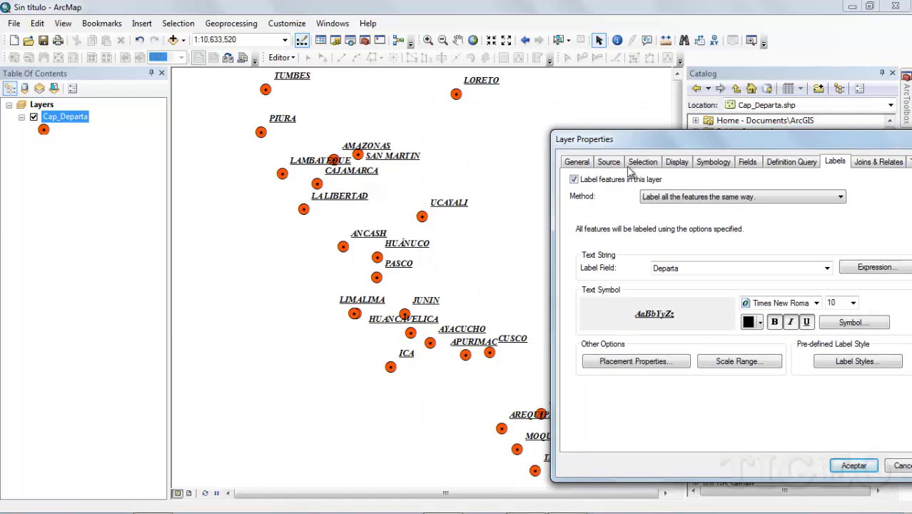
drag(641, 150, 444, 127)
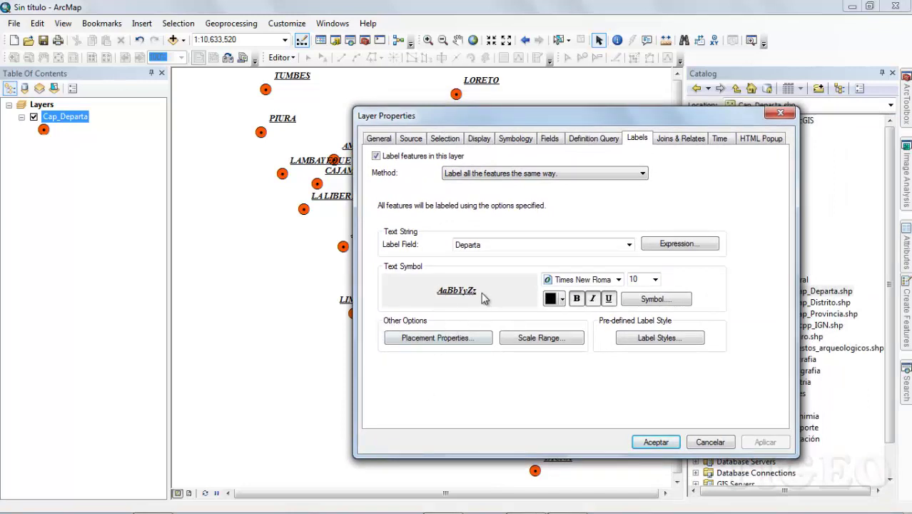
drag(485, 122, 582, 136)
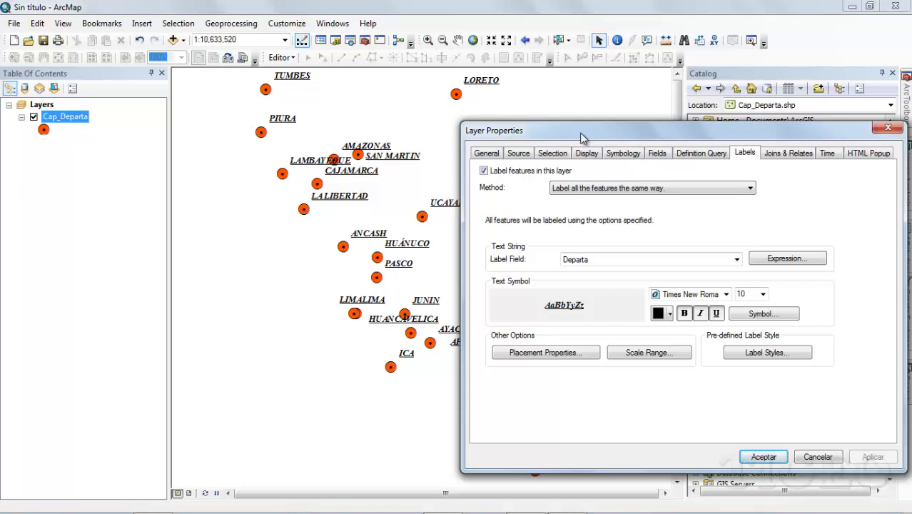
drag(581, 134, 661, 111)
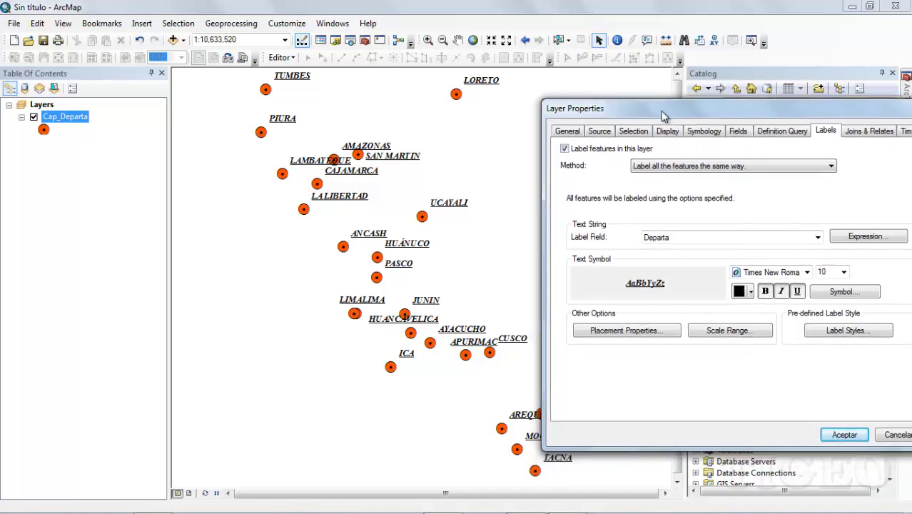
Step: Open the initial point placement choices for the Cap_Departa labels, keeping the dialogs clear of the map
click(619, 334)
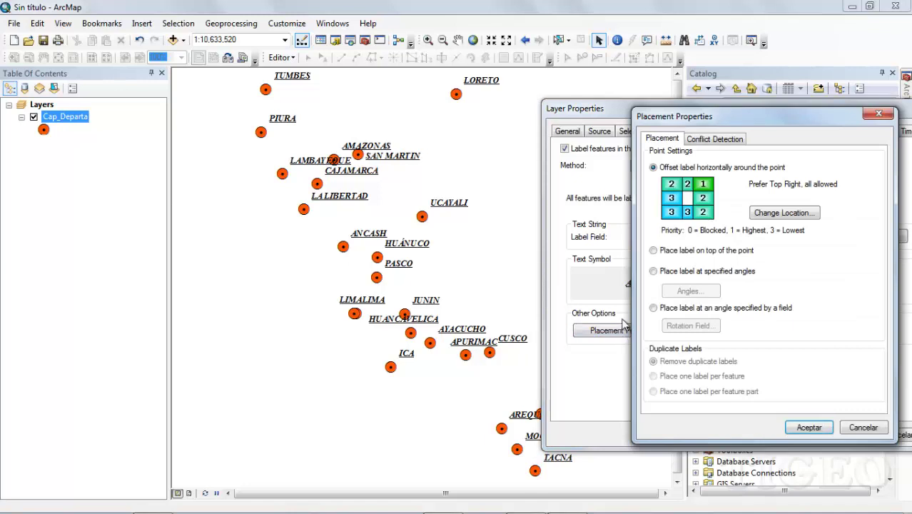
drag(685, 121, 645, 134)
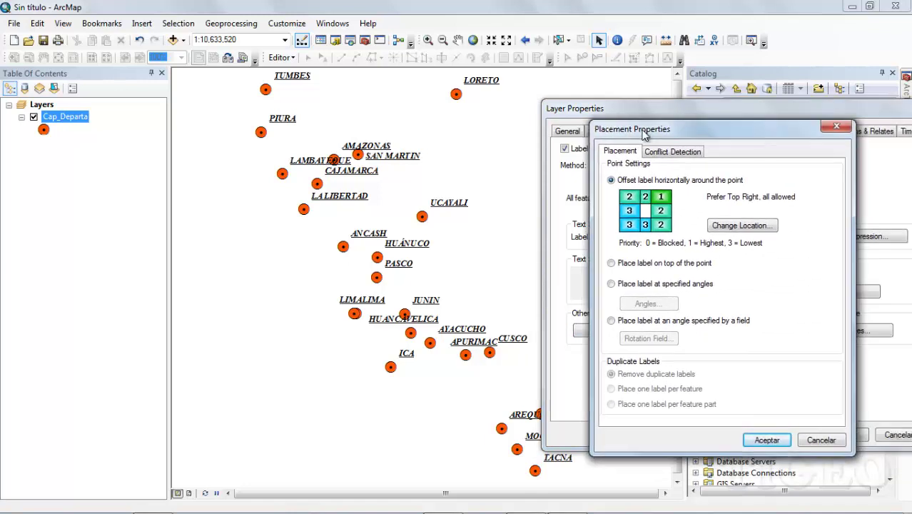
click(738, 226)
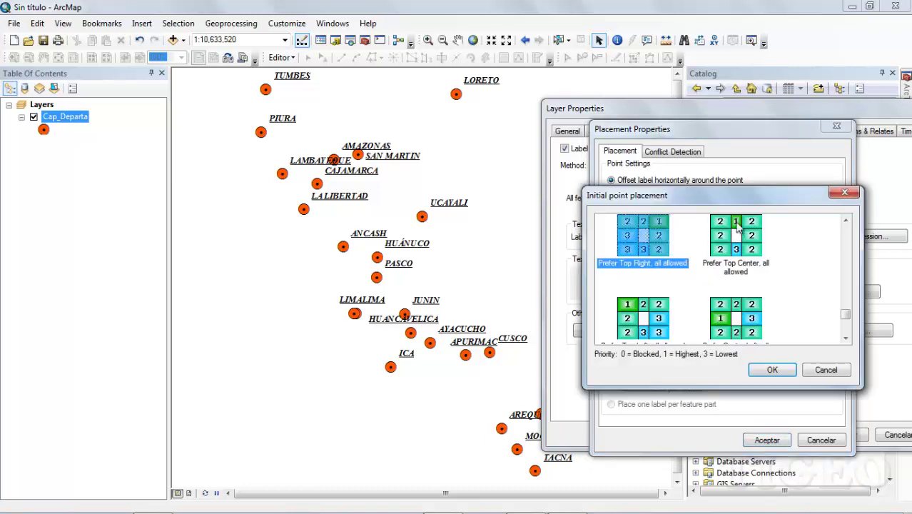
mouse_move(711, 198)
mouse_down()
mouse_move(691, 202)
mouse_move(773, 272)
mouse_move(712, 195)
mouse_up()
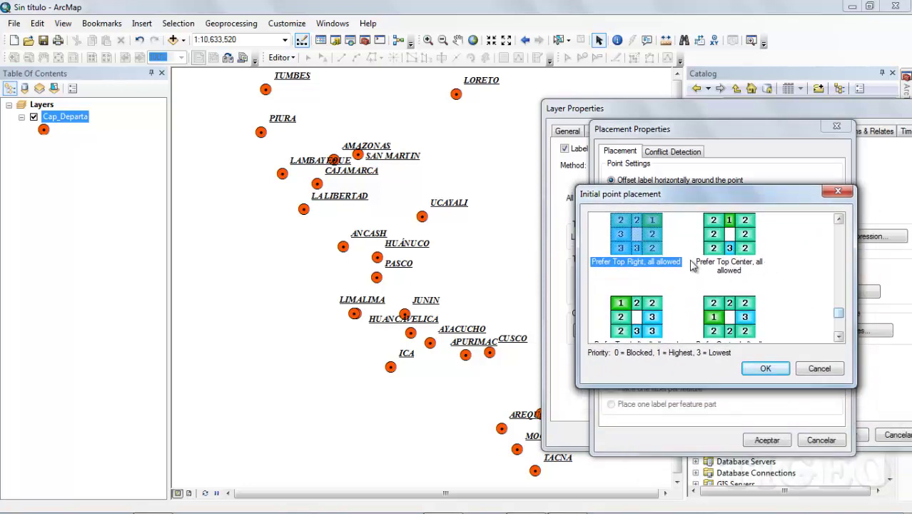
Step: Compare the label placement presets and select Prefer Center Left, all allowed
click(729, 249)
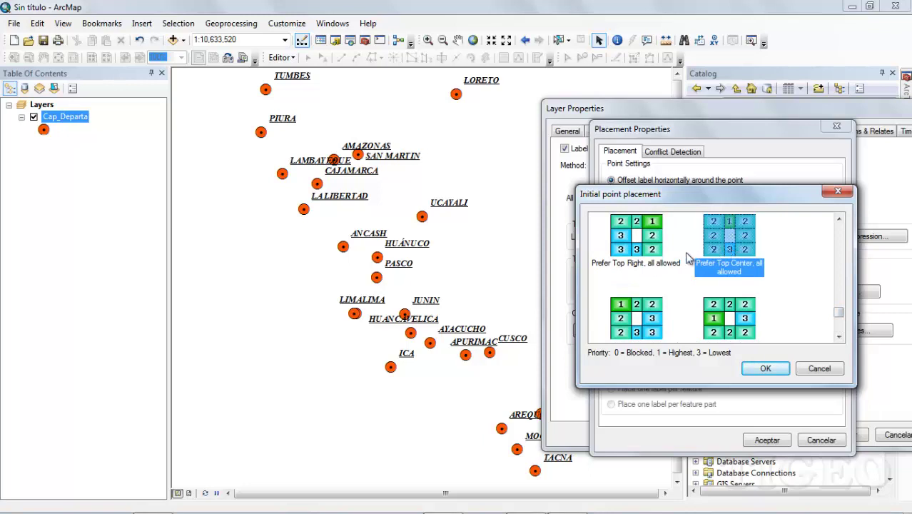
click(632, 247)
click(709, 246)
click(644, 311)
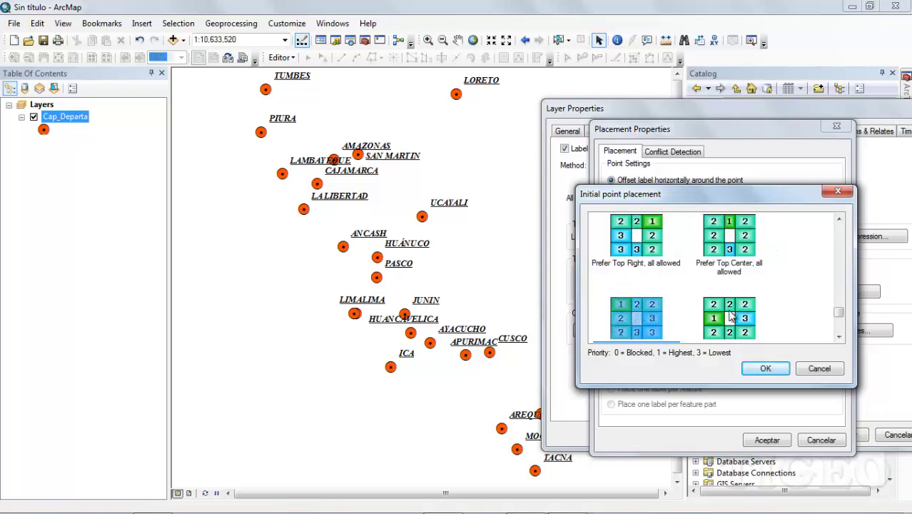
click(731, 315)
scroll(776, 300, up, 1)
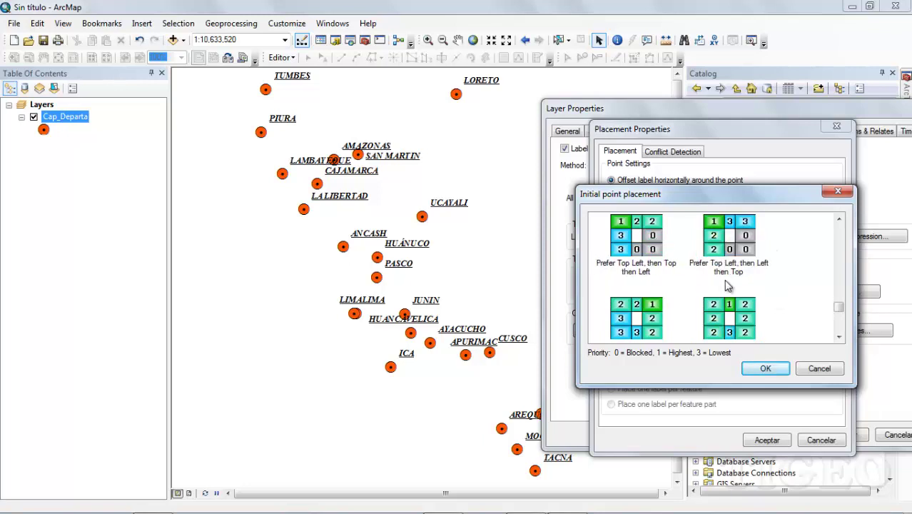
scroll(727, 285, up, 4)
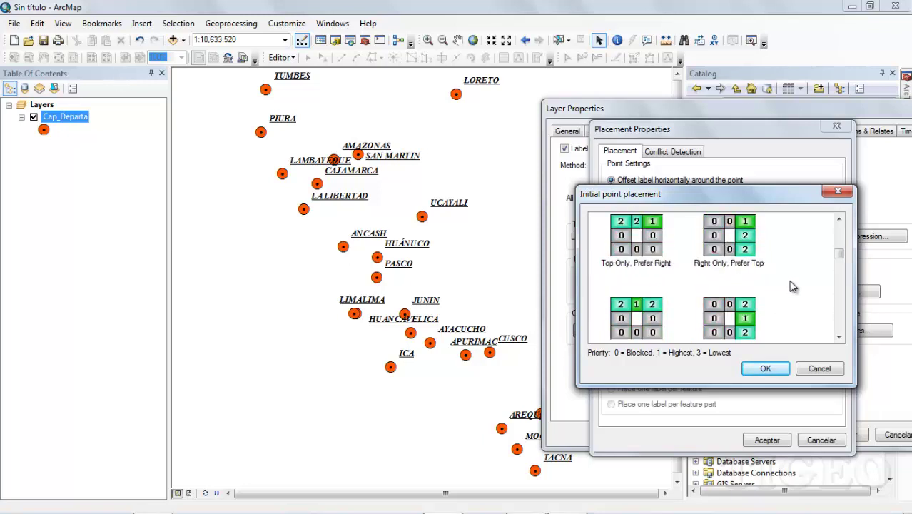
scroll(790, 286, down, 6)
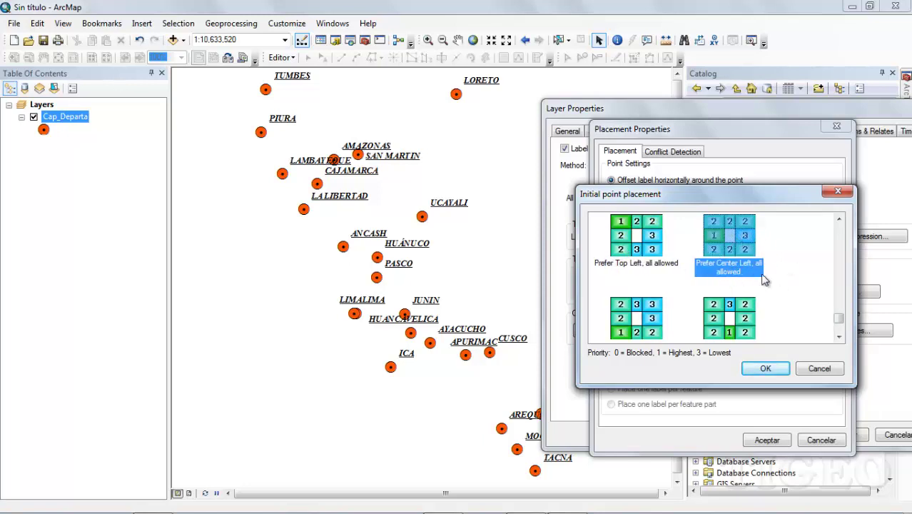
Step: Accept the chosen point placement and apply it to the Cap_Departa labels
click(758, 369)
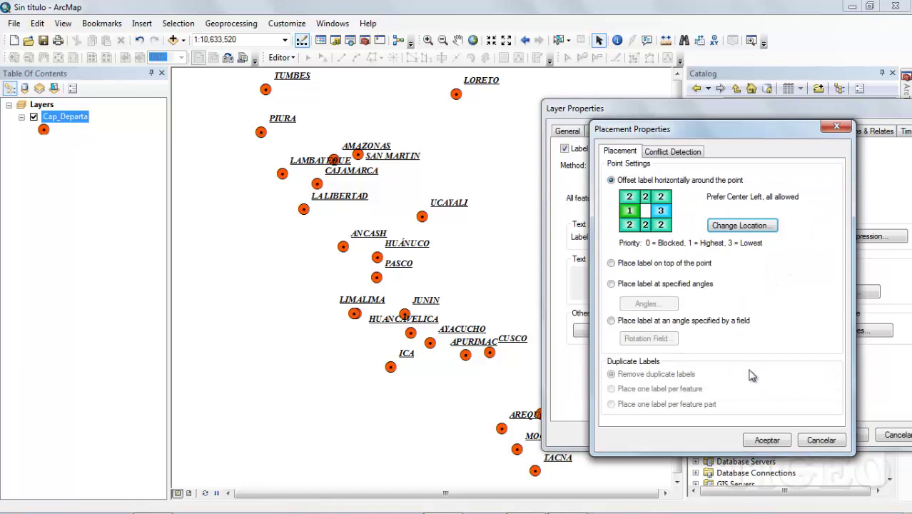
click(763, 438)
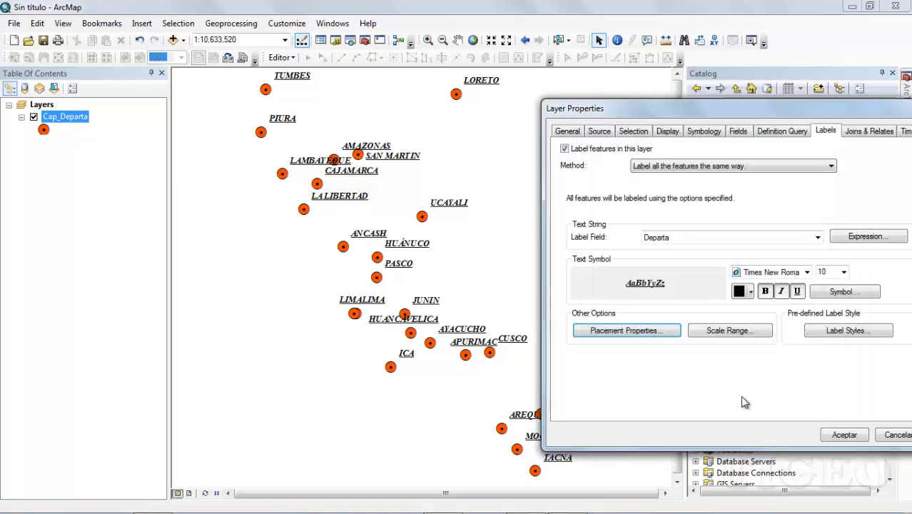
drag(755, 107, 708, 114)
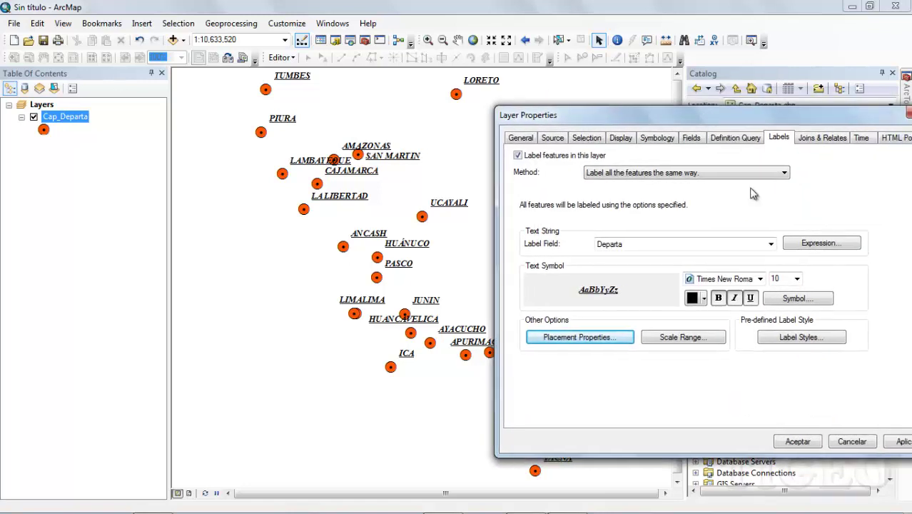
click(897, 442)
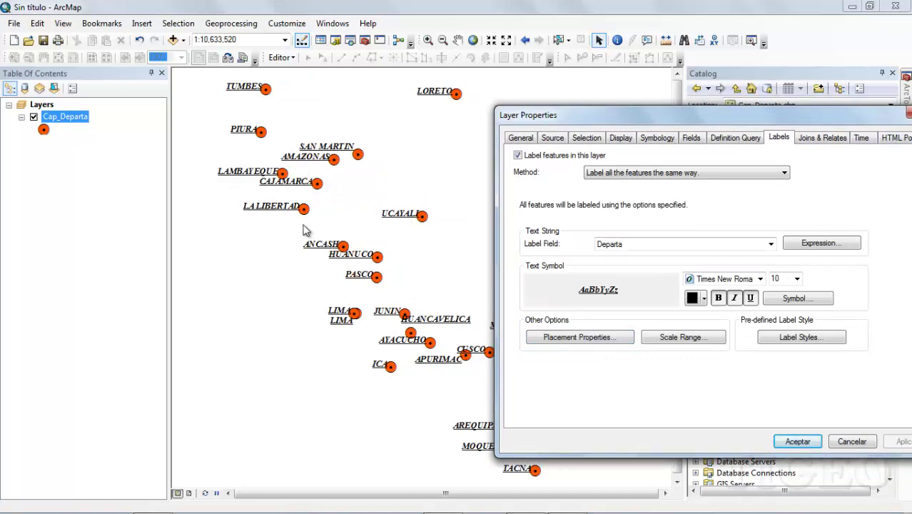
Step: Set the Cap_Departa label point placement to Prefer Bottom Left, all allowed, and apply it to the map
click(589, 339)
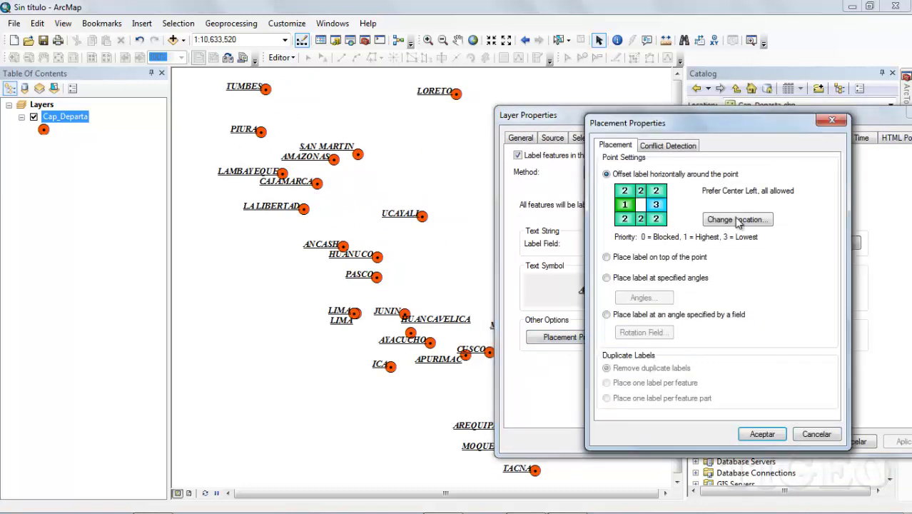
click(721, 221)
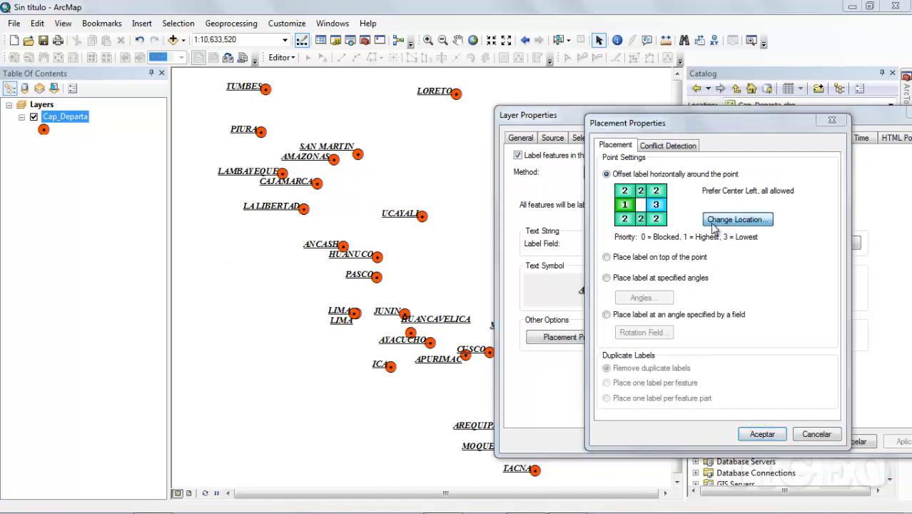
scroll(766, 292, down, 1)
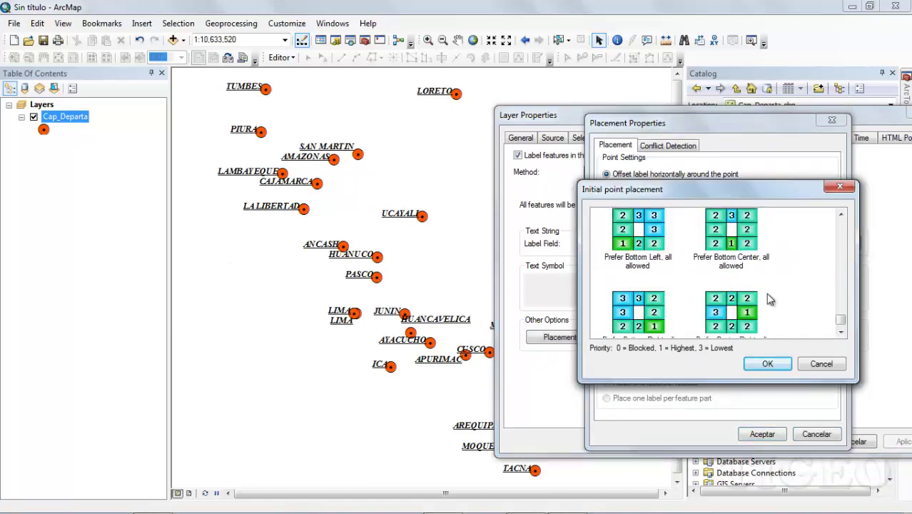
scroll(763, 279, up, 1)
click(841, 332)
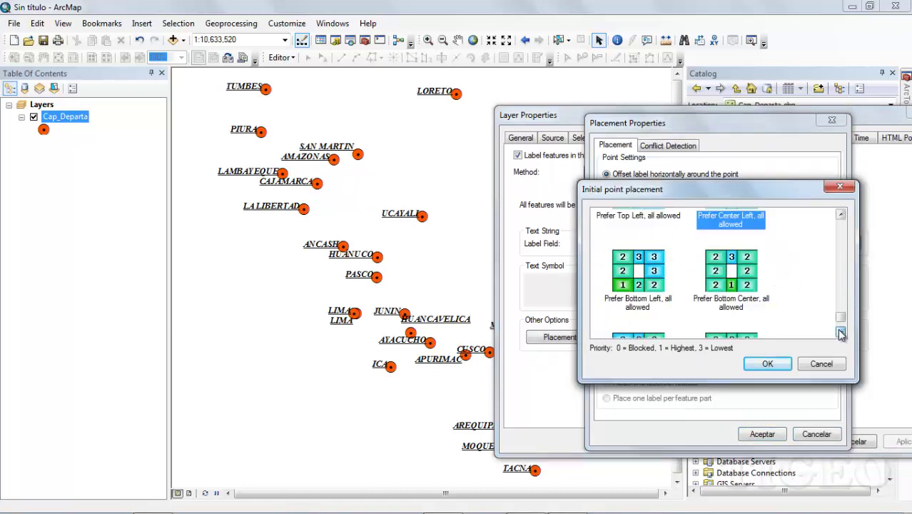
click(640, 277)
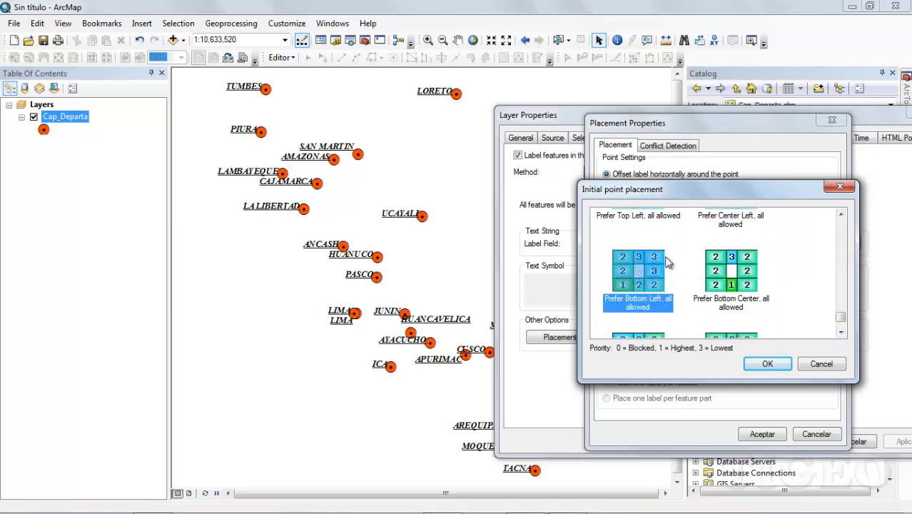
click(765, 364)
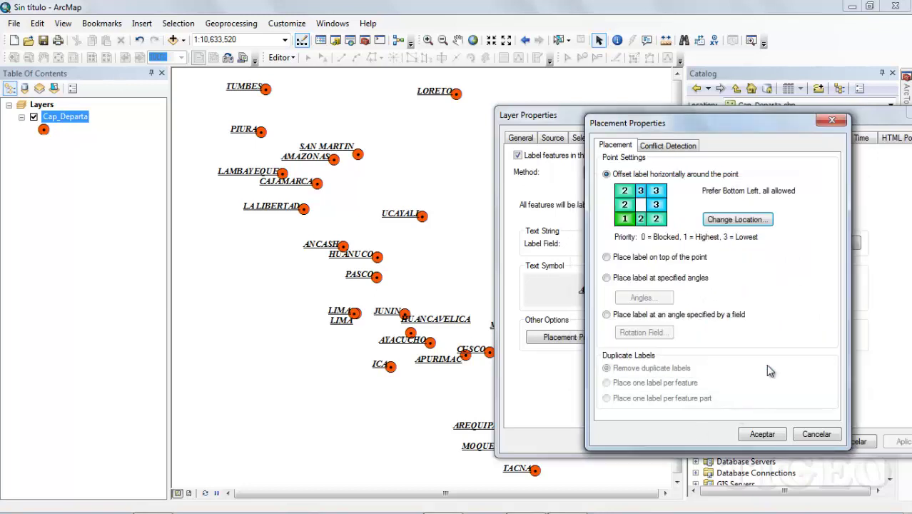
click(762, 435)
click(896, 442)
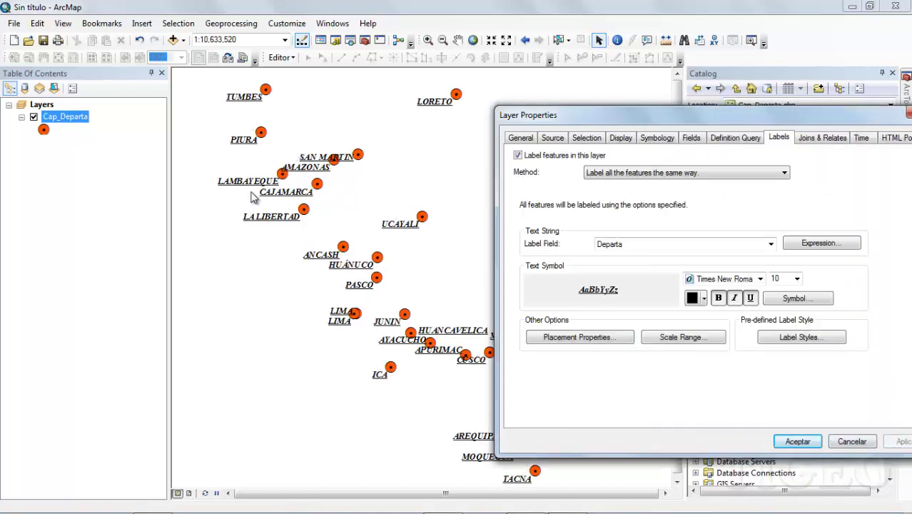
Step: Change the Cap_Departa label point placement to Prefer Bottom Center, all allowed, and apply it to the map
click(799, 300)
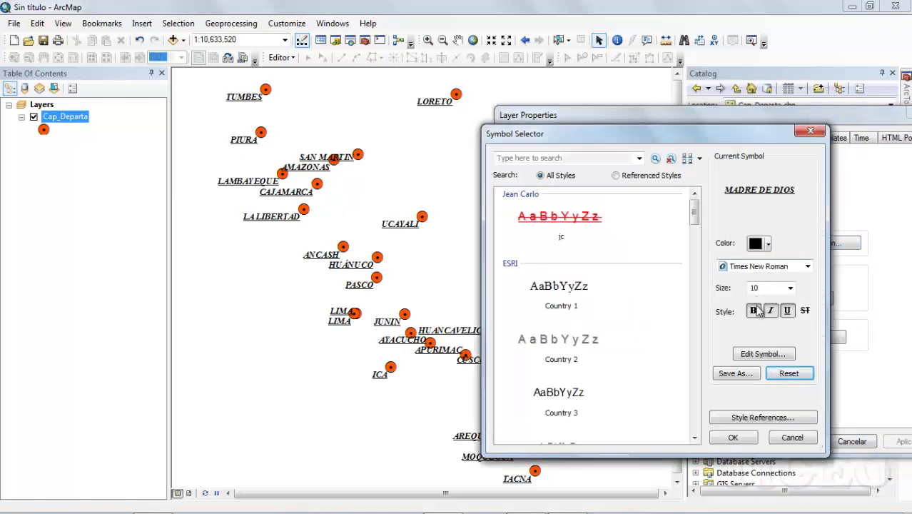
click(809, 131)
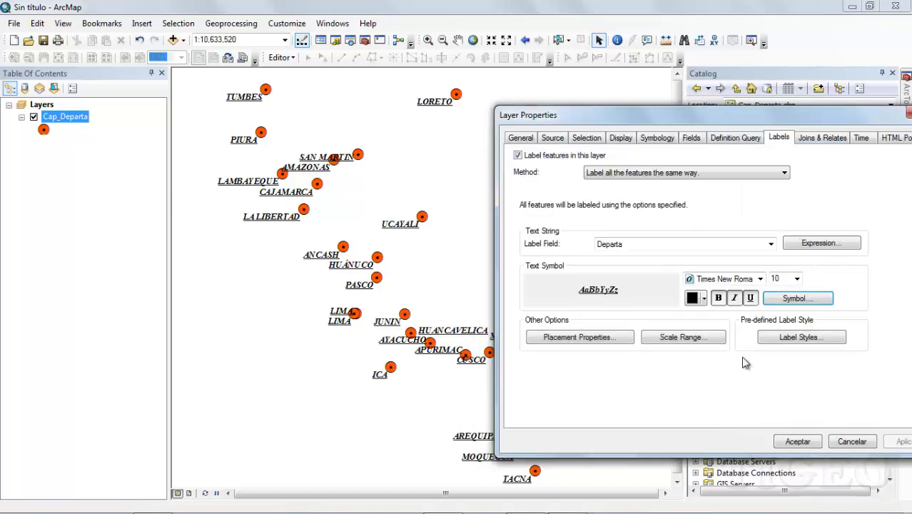
click(563, 338)
click(735, 222)
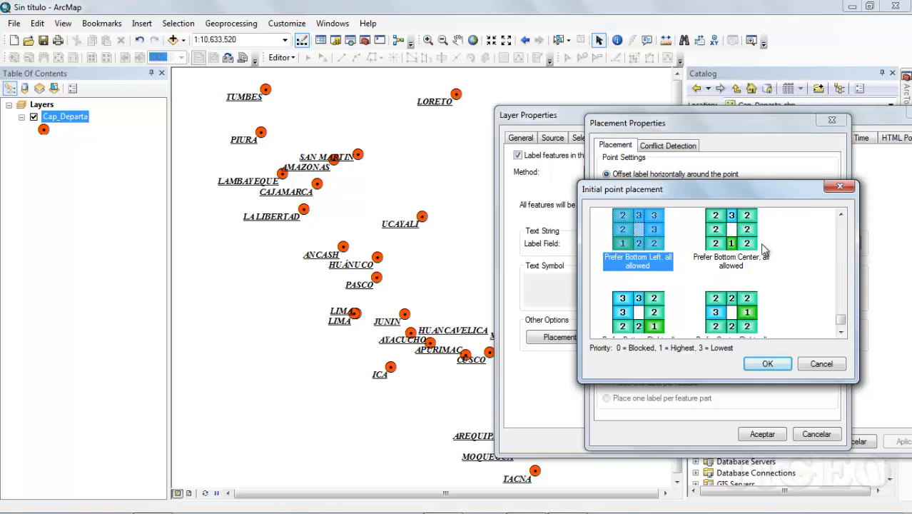
click(735, 243)
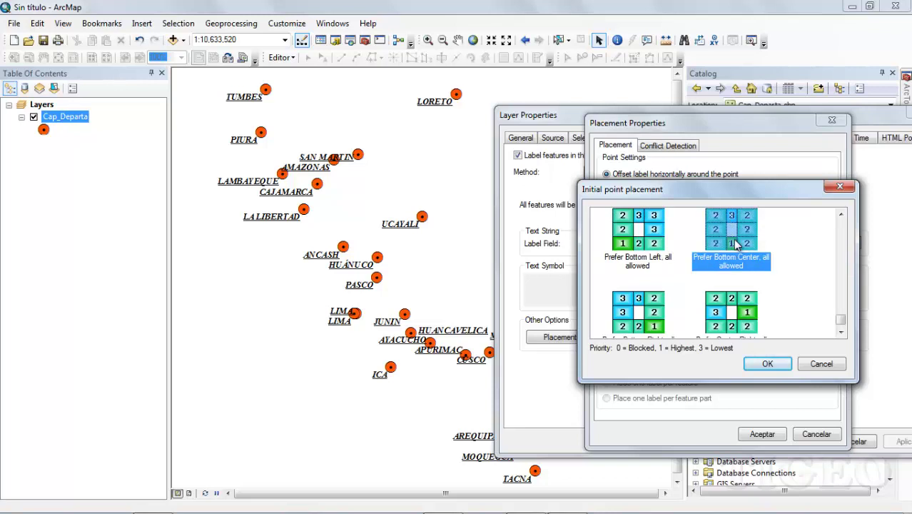
click(763, 364)
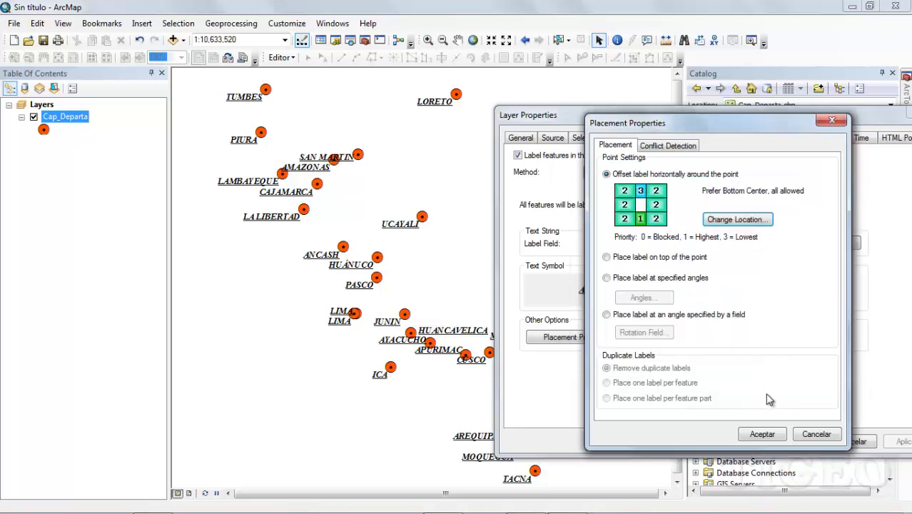
click(764, 436)
click(893, 441)
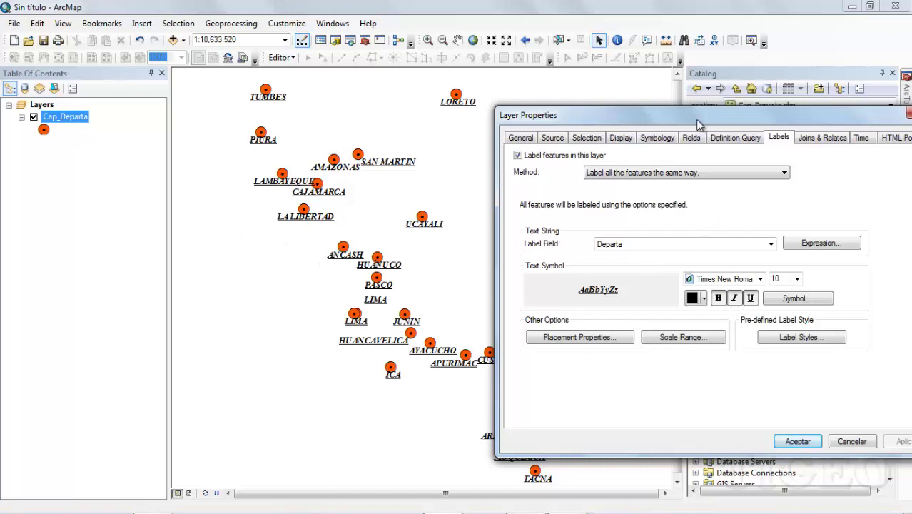
Step: Switch the Cap_Departa label point placement to Prefer Bottom Right, all allowed, and apply it
click(569, 338)
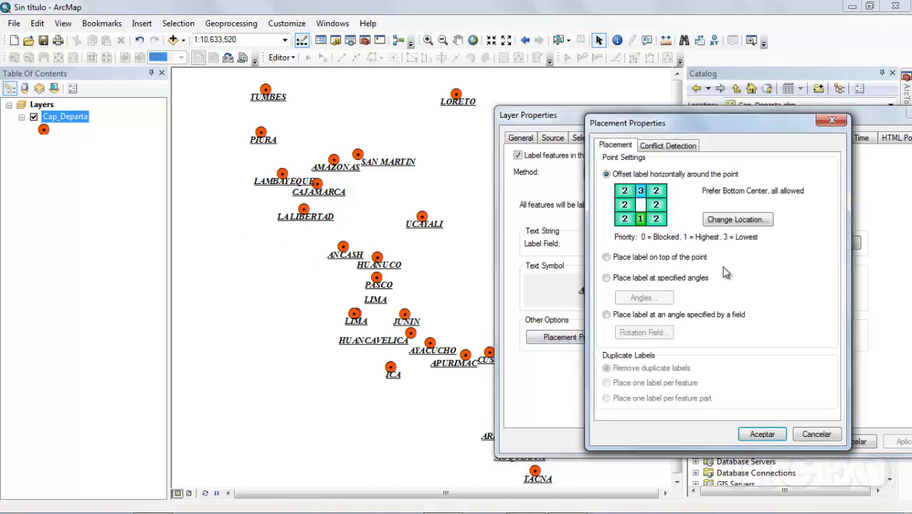
click(733, 220)
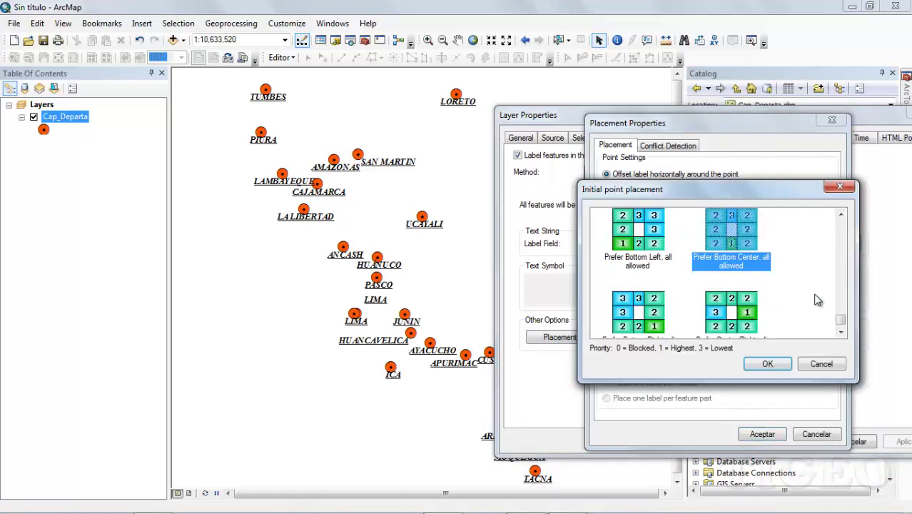
click(841, 332)
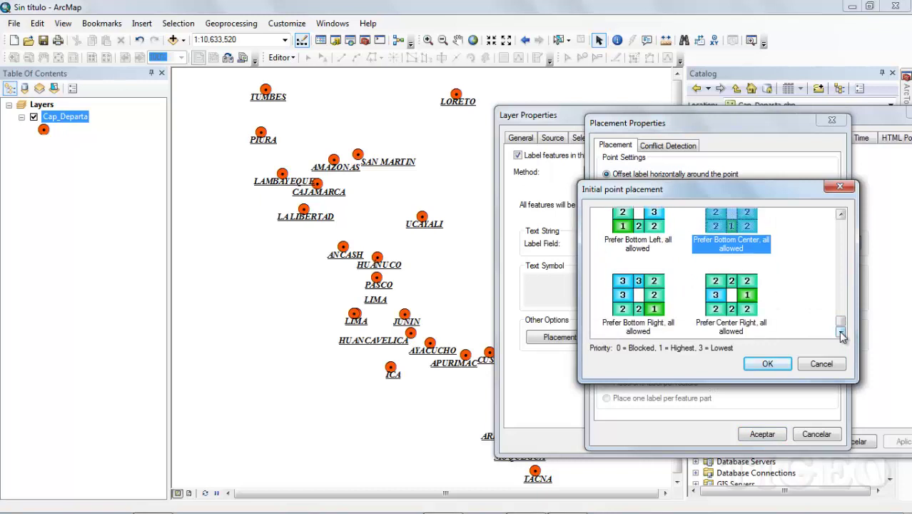
click(637, 299)
click(766, 364)
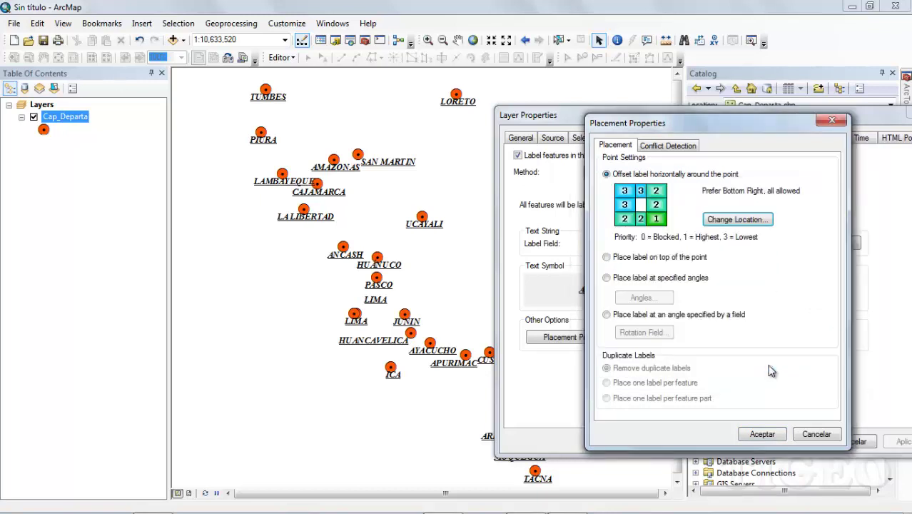
click(761, 433)
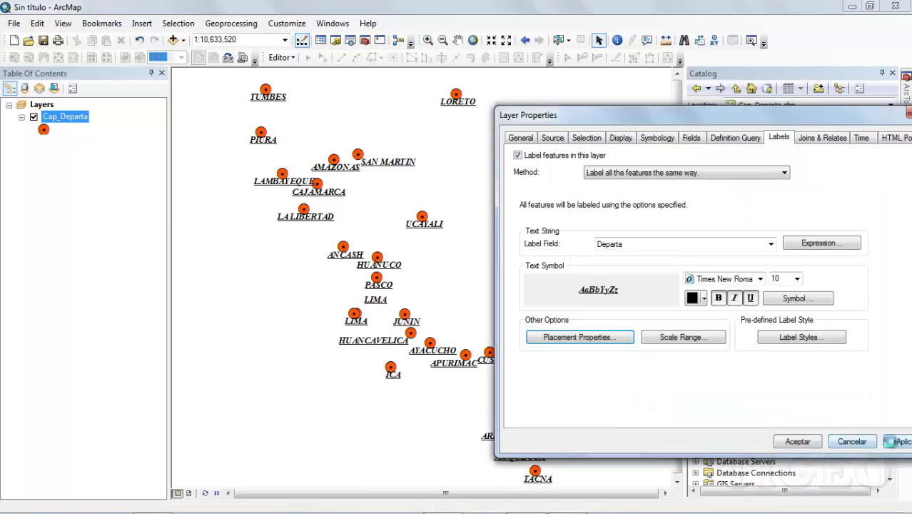
click(895, 443)
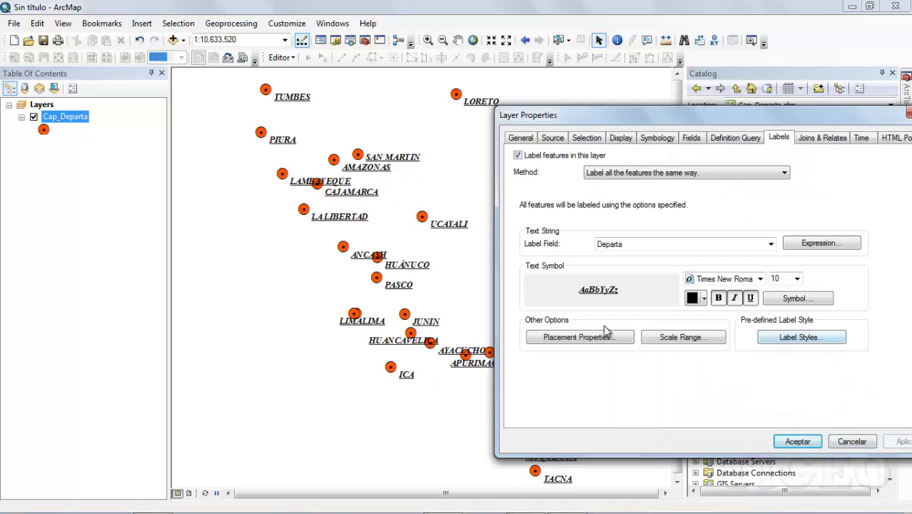
Step: Set the Cap_Departa label point placement to Prefer Center Right, all allowed, and apply it
click(576, 337)
click(736, 220)
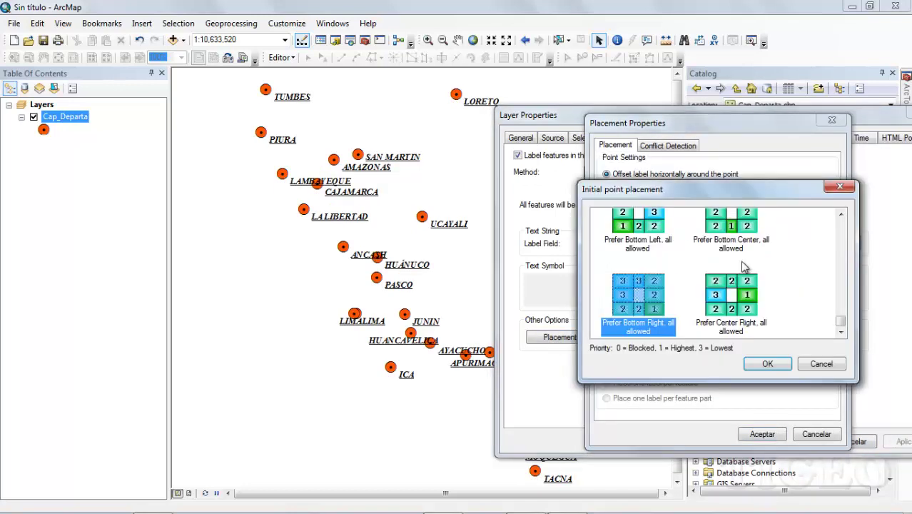
click(744, 312)
click(777, 371)
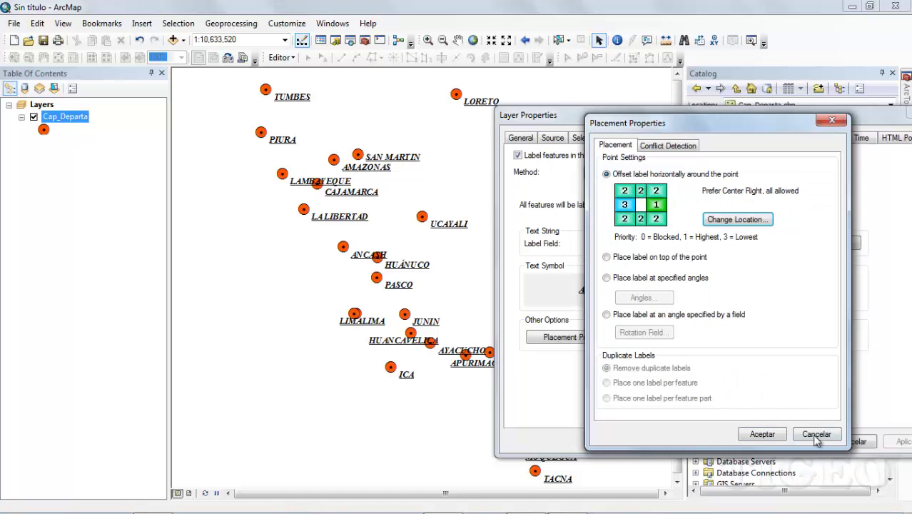
click(815, 434)
click(899, 442)
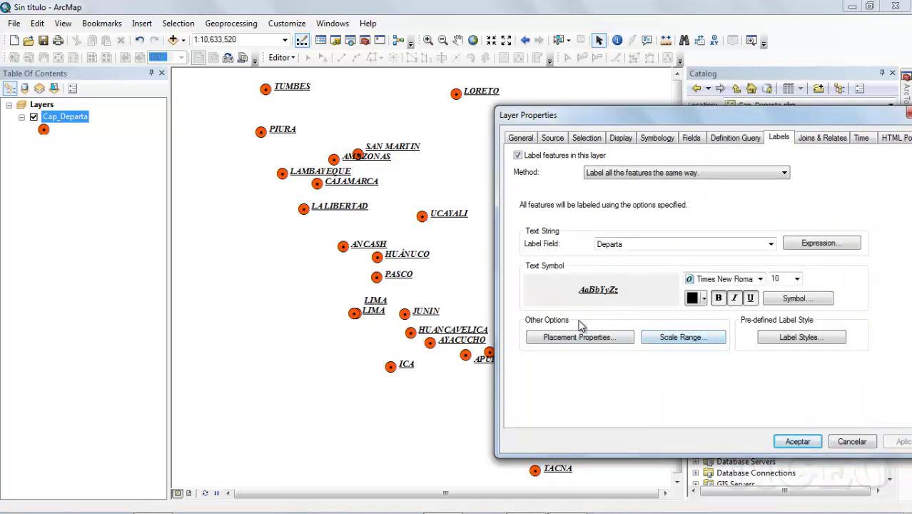
Step: Review the point settings and duplicate label options in the Cap_Departa placement properties, and close them without changes
click(569, 340)
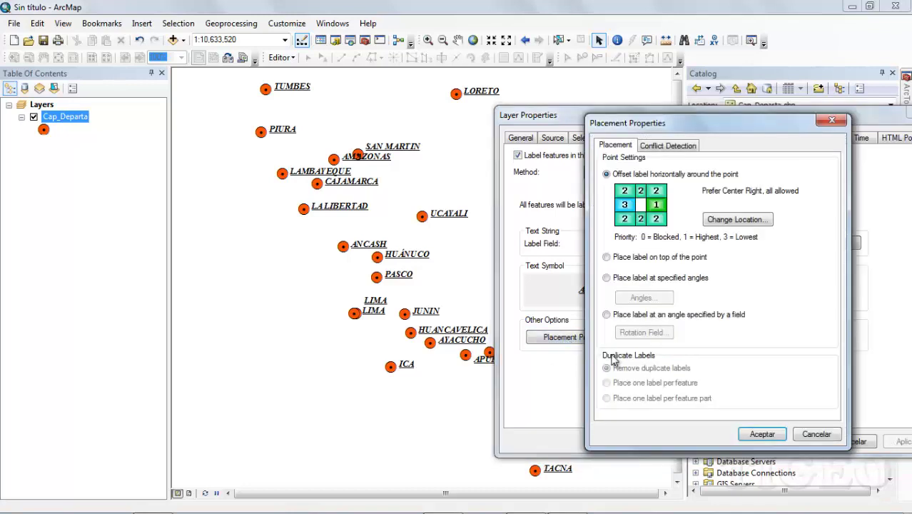
drag(699, 124, 680, 129)
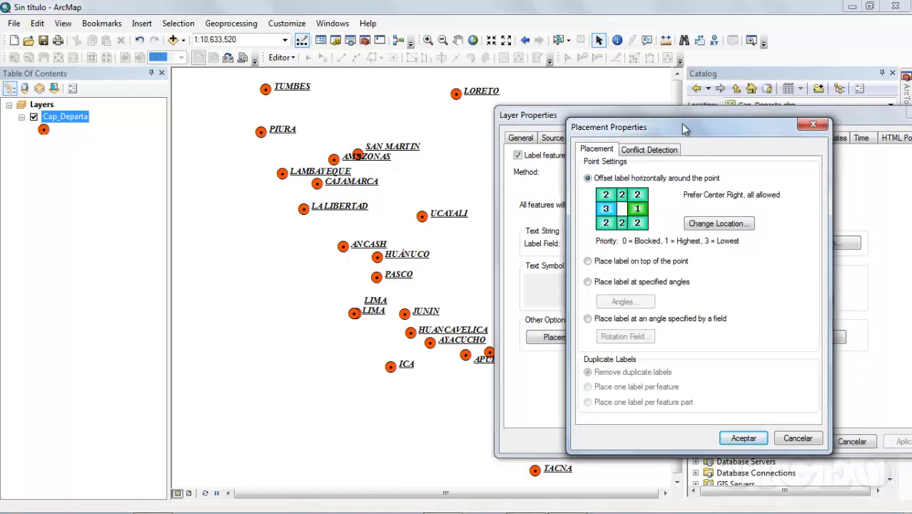
click(812, 125)
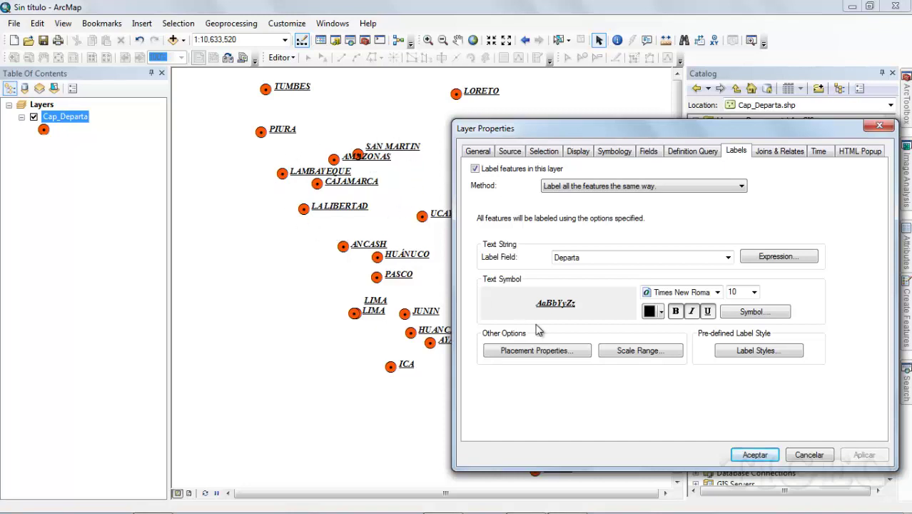
Step: Set the text position of the Cap_Departa label symbol to Superscript, accept the symbol and apply it to the map
click(755, 313)
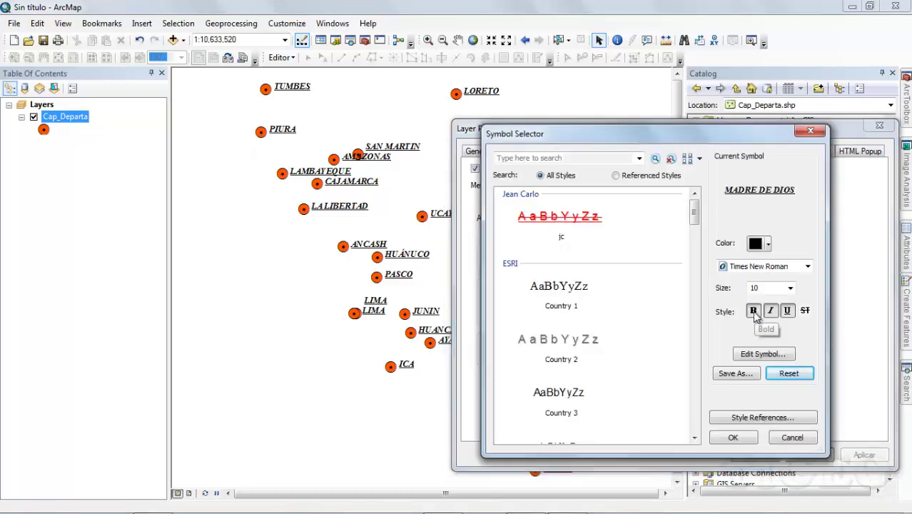
click(761, 354)
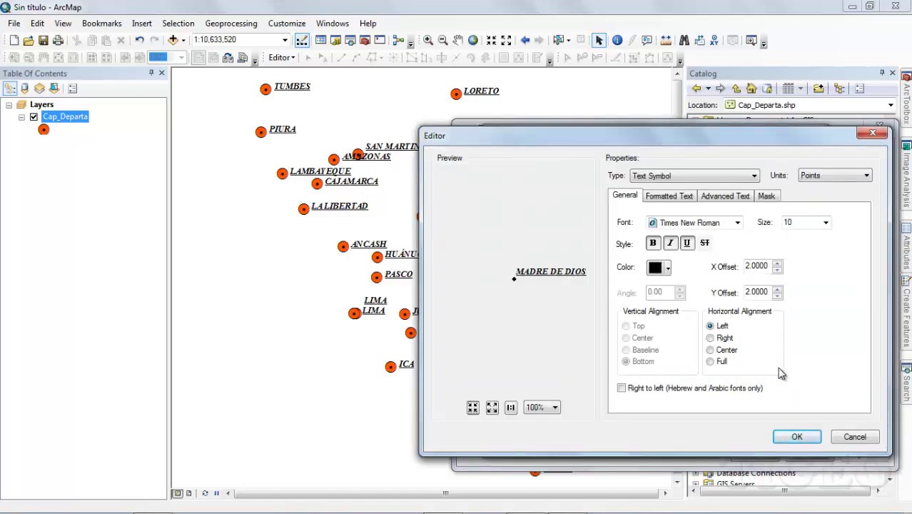
click(675, 204)
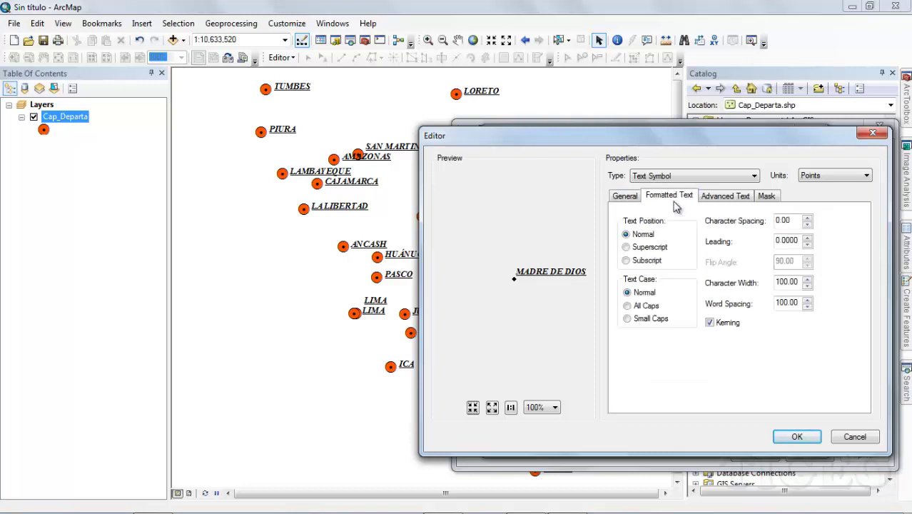
click(627, 247)
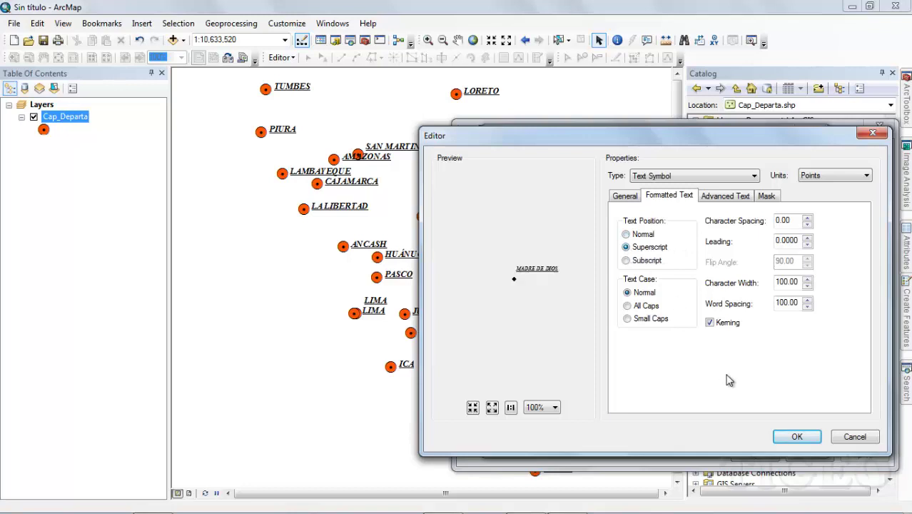
click(786, 443)
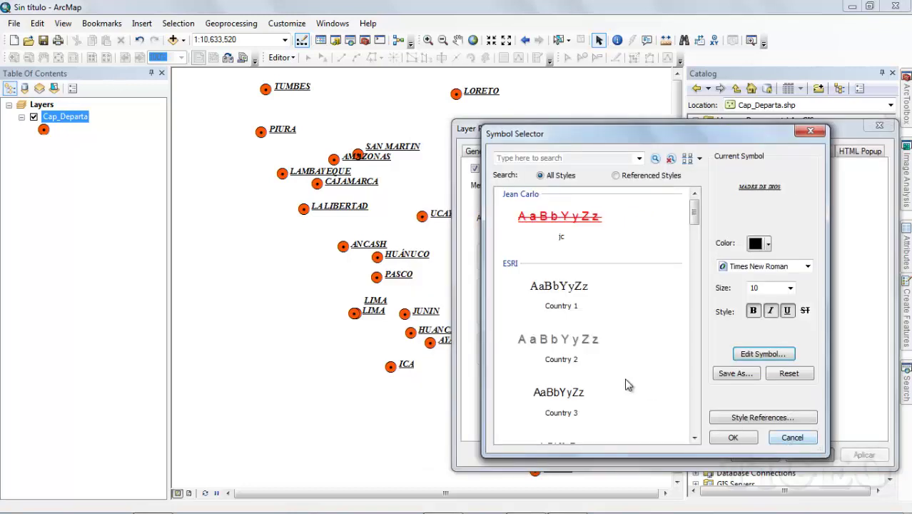
click(730, 438)
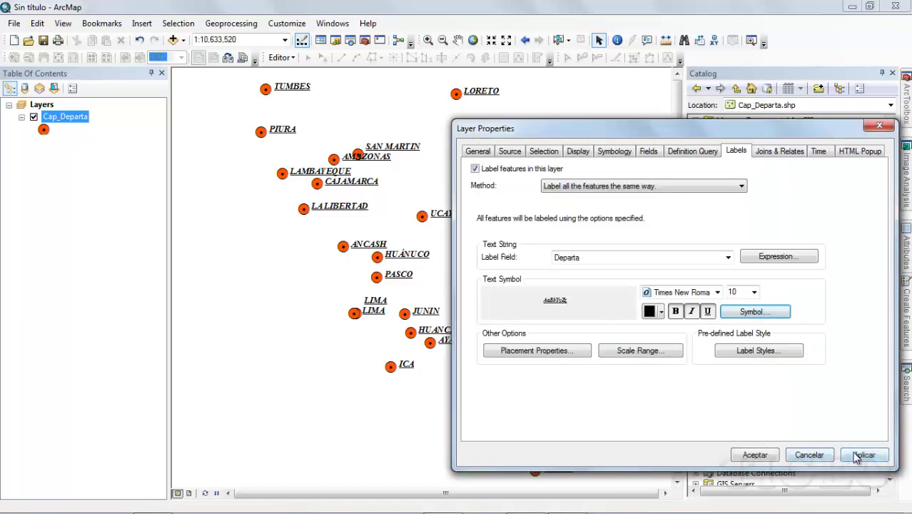
click(861, 455)
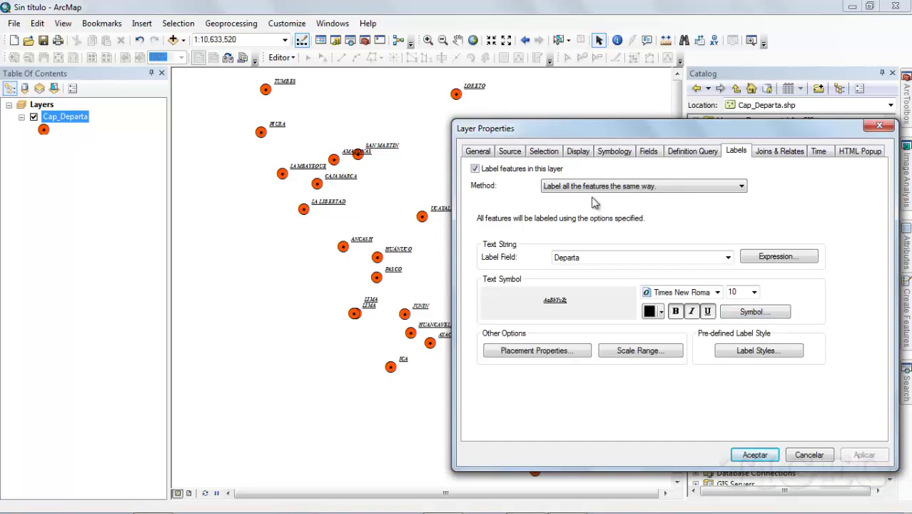
Step: Set the Cap_Departa label font size to 12 and apply it to the map
click(753, 292)
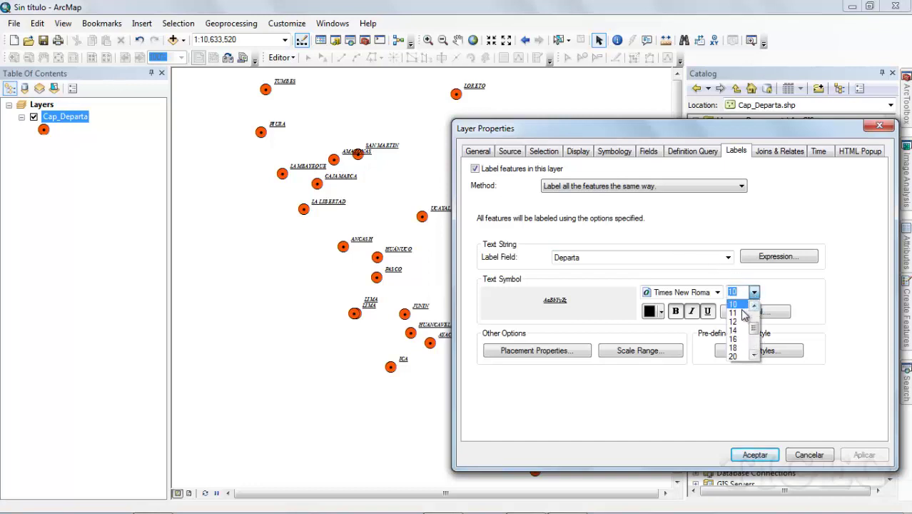
click(733, 322)
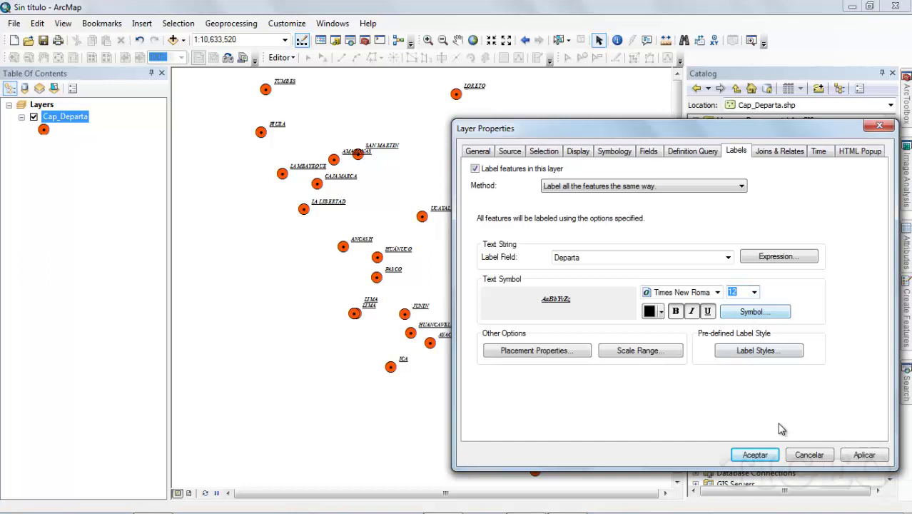
click(861, 455)
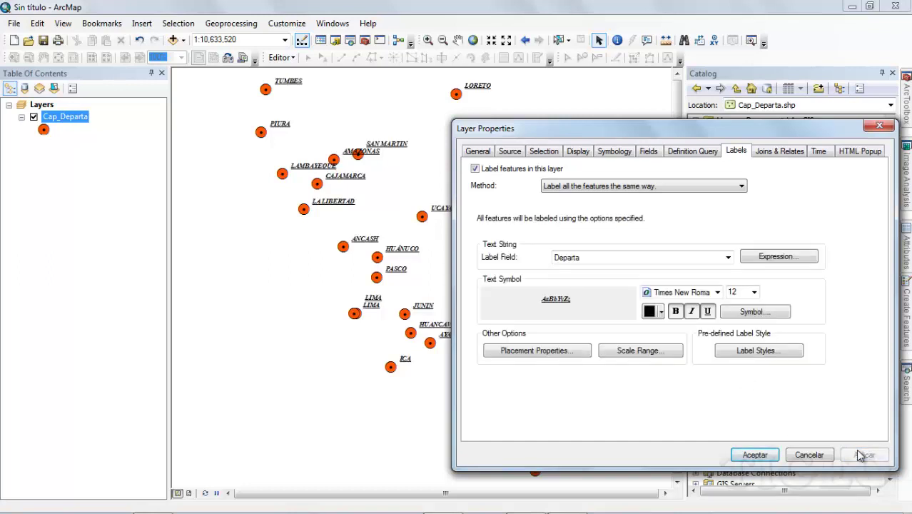
Step: Accept the layer properties and examine how the superscript Cap_Departa labels sit beside their points across the map at closer scales
click(755, 454)
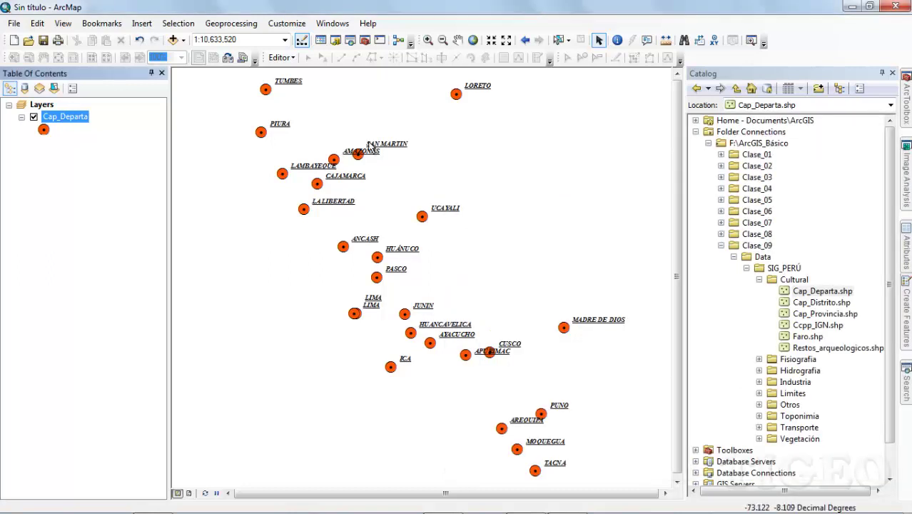
click(428, 40)
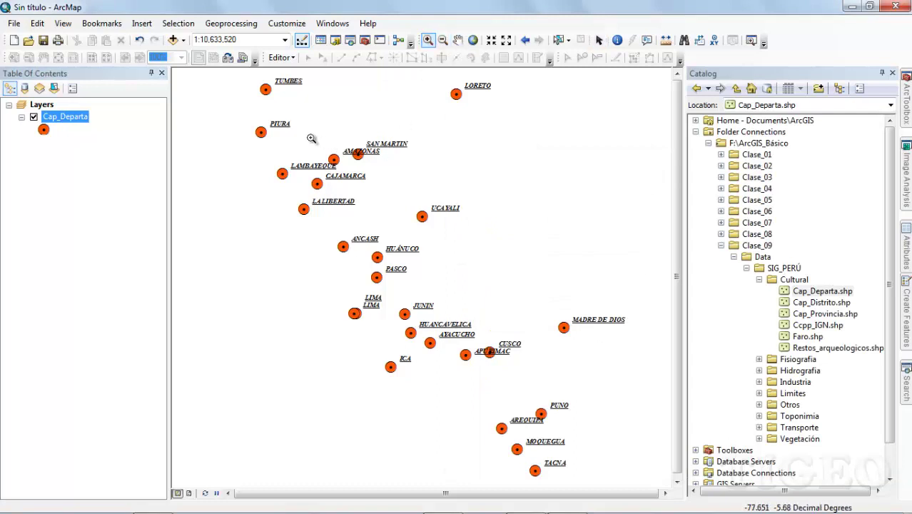
drag(244, 81, 563, 316)
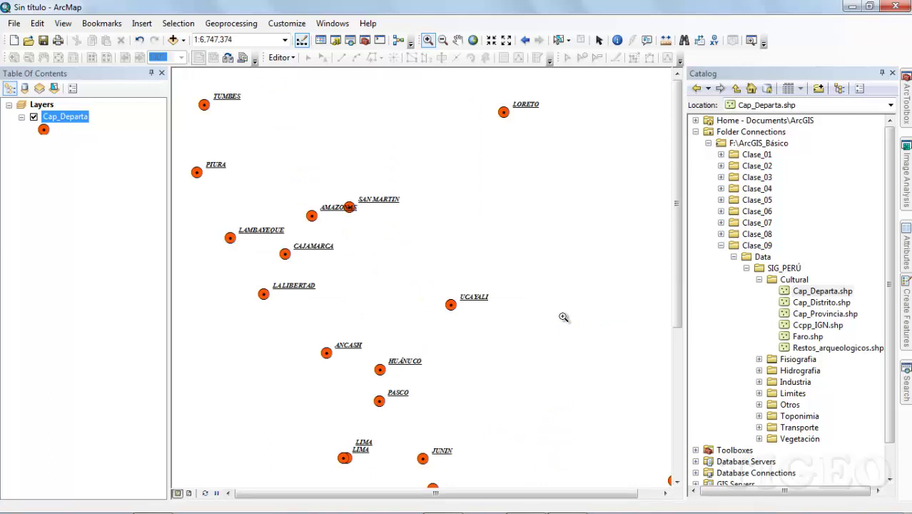
drag(387, 269, 442, 270)
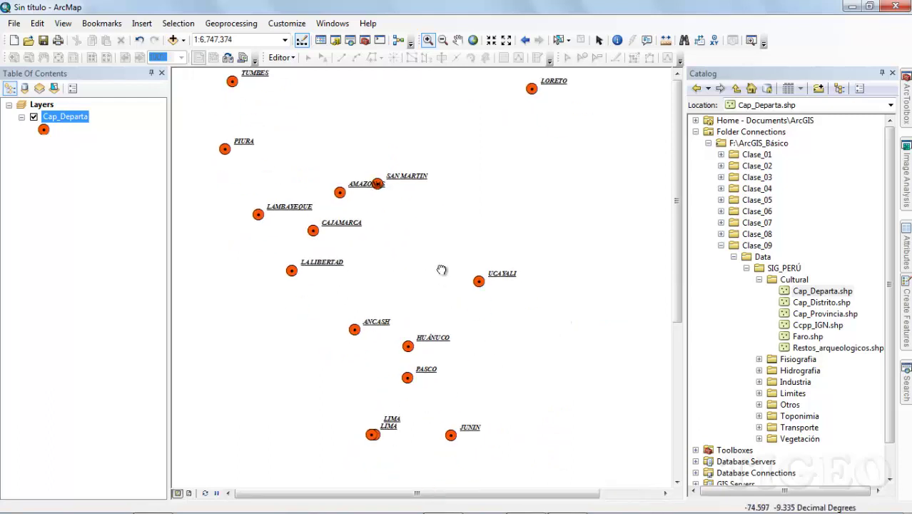
key(Down)
key(Right)
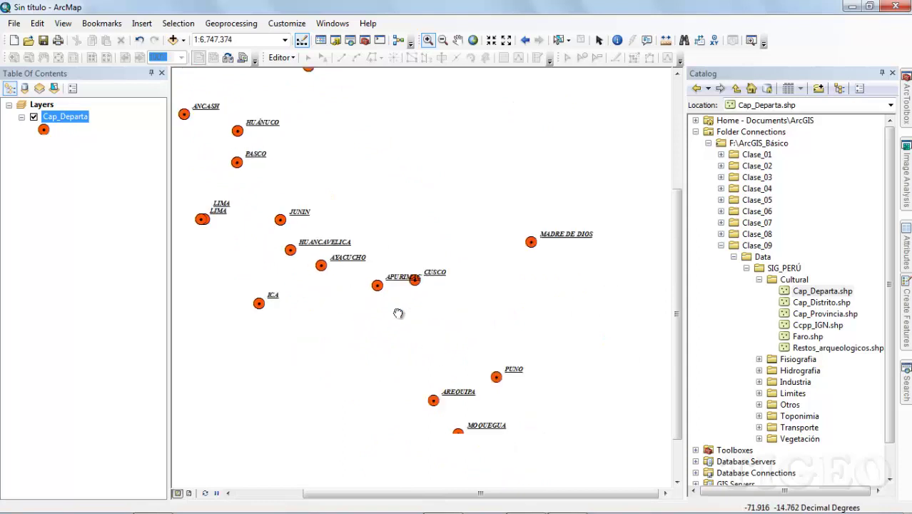
key(Down)
key(Right)
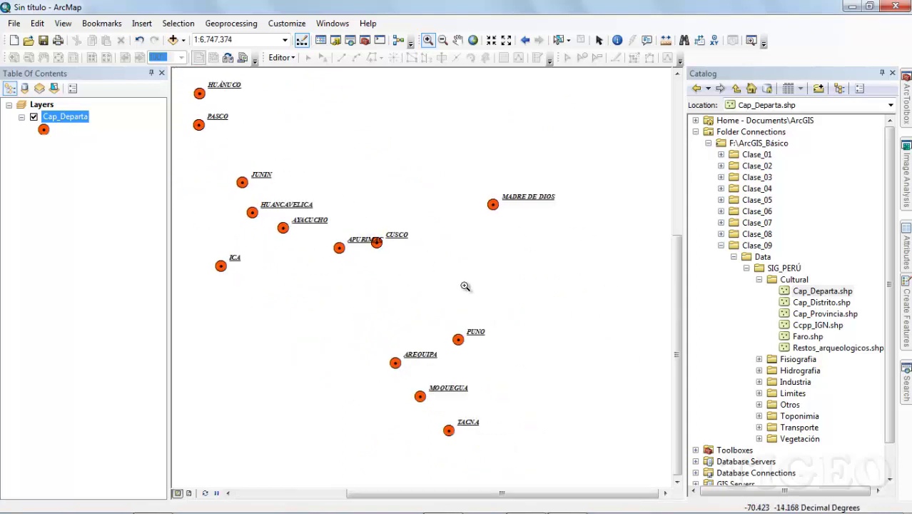
drag(224, 130, 561, 356)
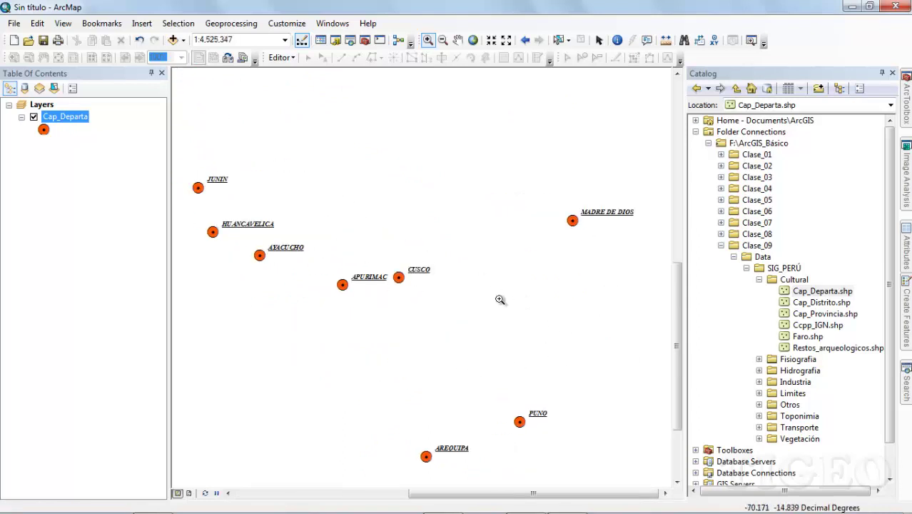
key(Down)
key(Right)
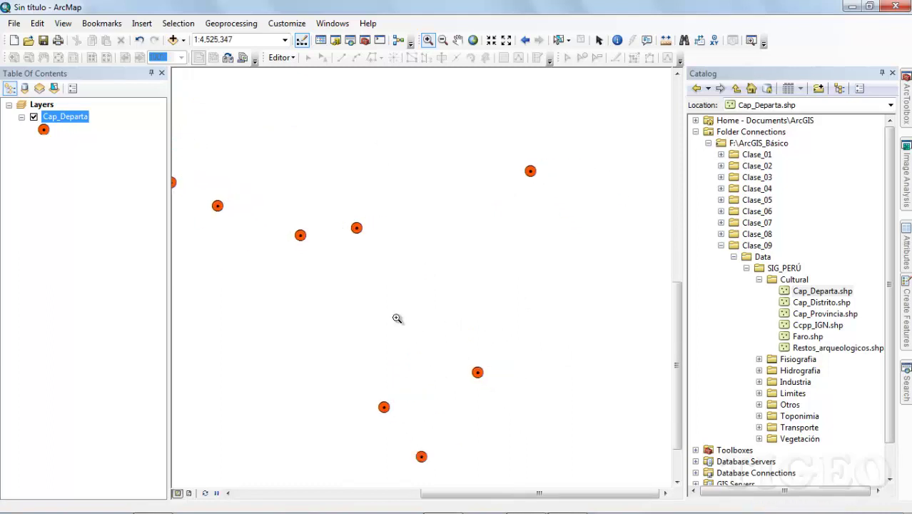
key(Down)
key(Right)
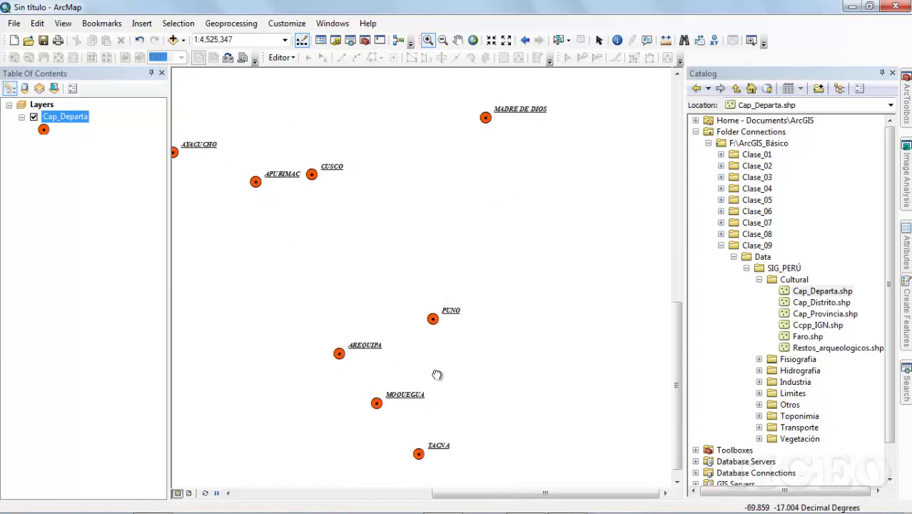
key(Down)
key(Right)
key(Left)
key(Up)
key(Left)
key(Up)
key(Left)
key(Left)
key(Up)
key(Left)
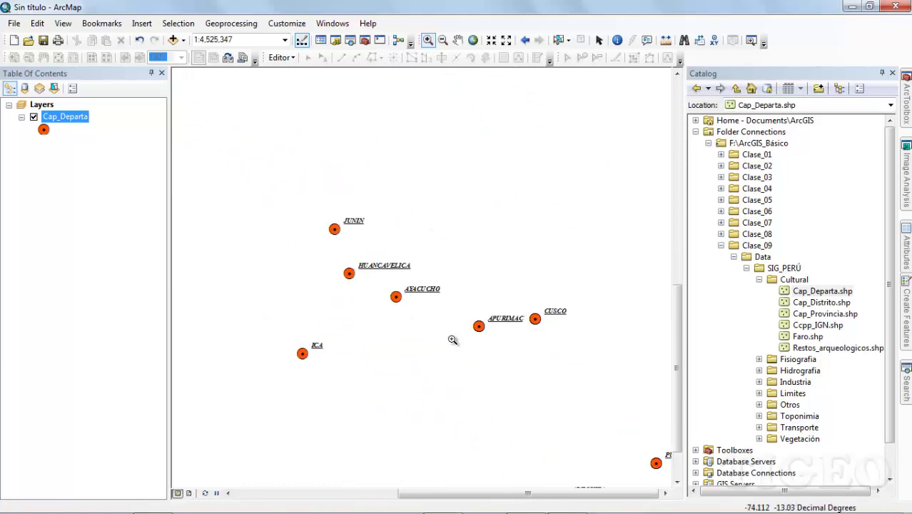
key(Up)
key(Left)
key(Up)
key(Left)
key(Up)
key(Left)
key(Up)
key(Left)
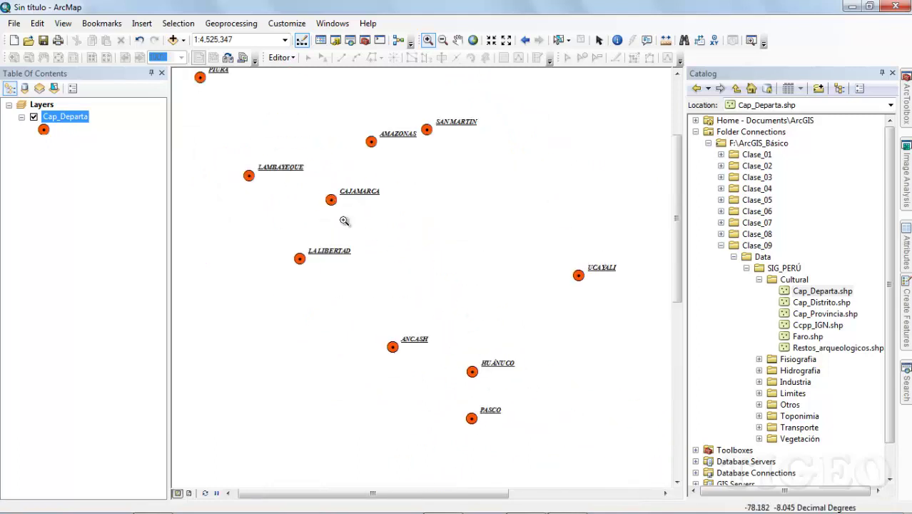
drag(344, 221, 434, 393)
click(472, 39)
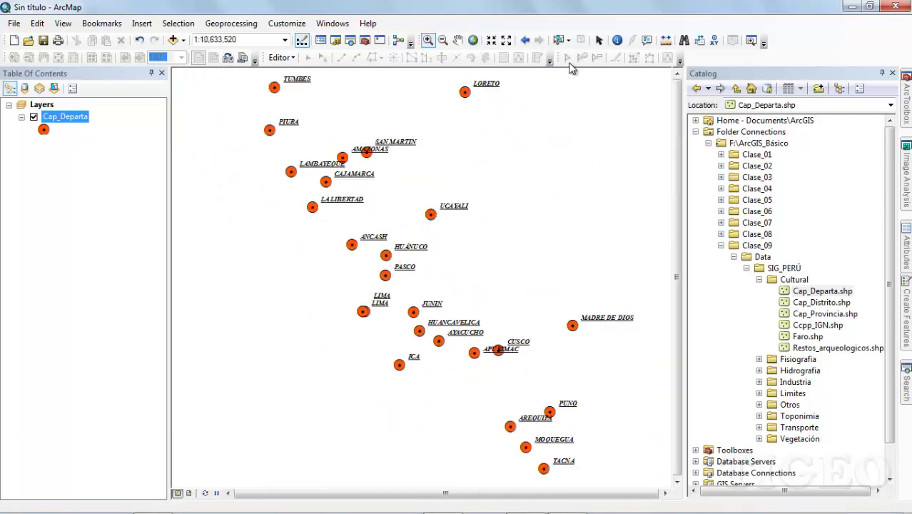
click(598, 40)
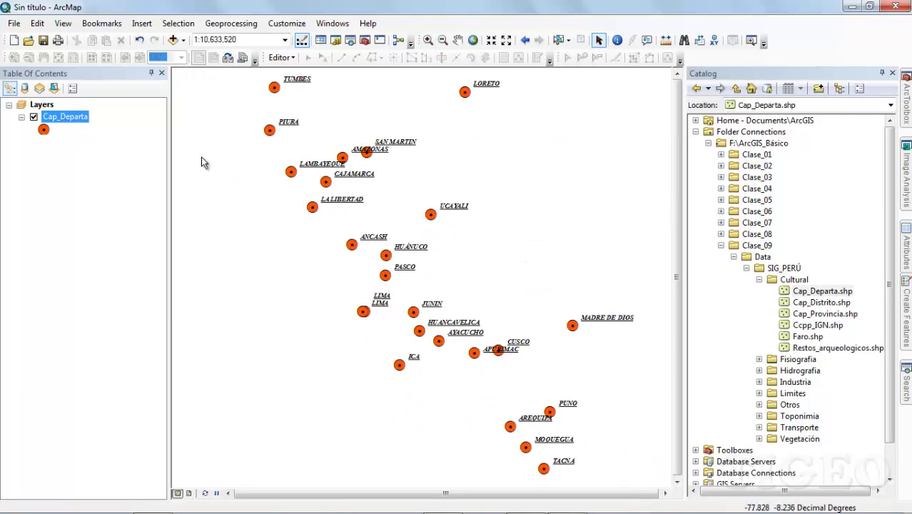
Step: Set the text position of the Cap_Departa label symbol to Subscript, accept the symbol and apply it to the map
double_click(65, 119)
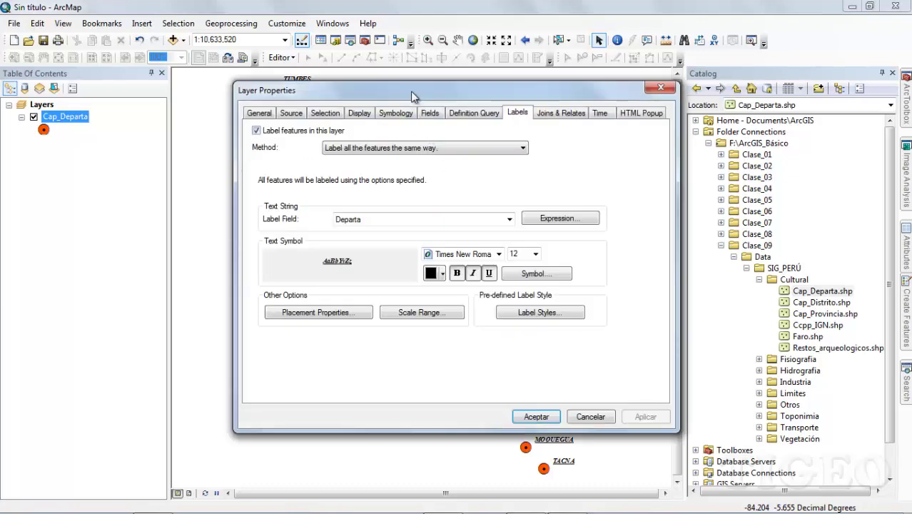
drag(414, 90, 673, 122)
click(795, 304)
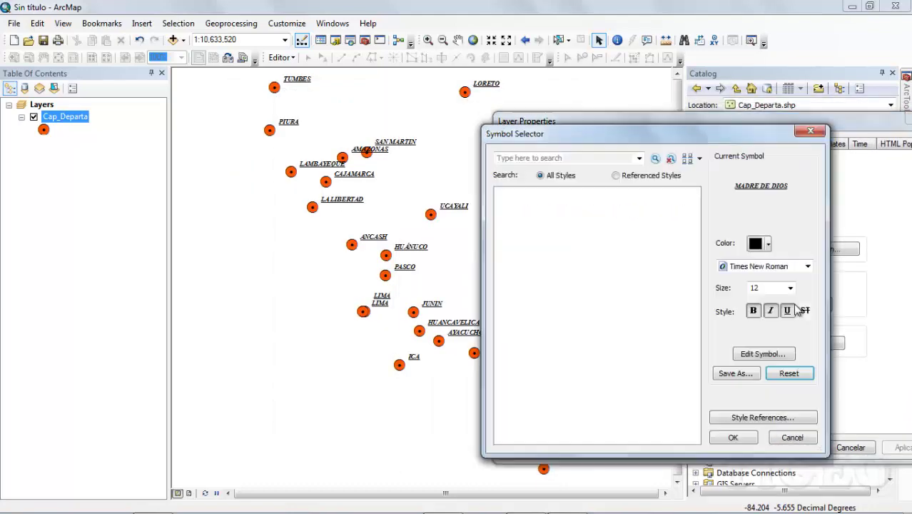
click(750, 361)
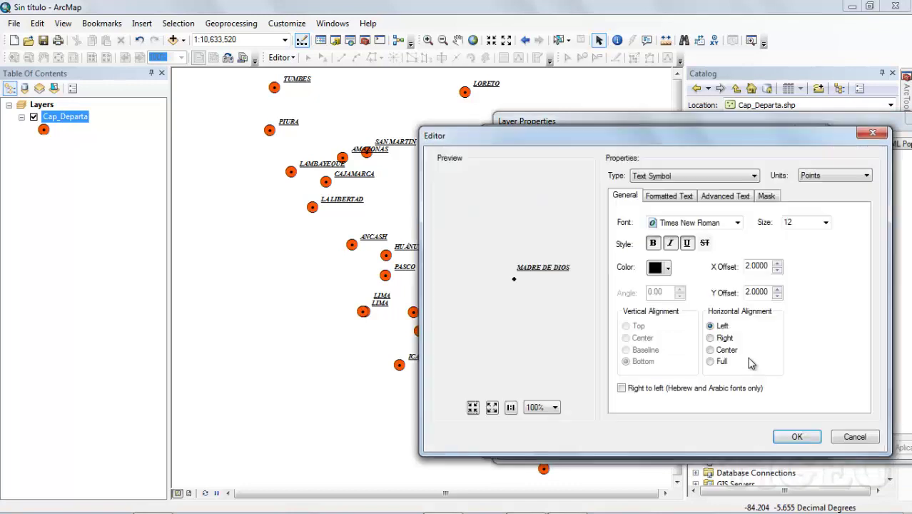
click(669, 200)
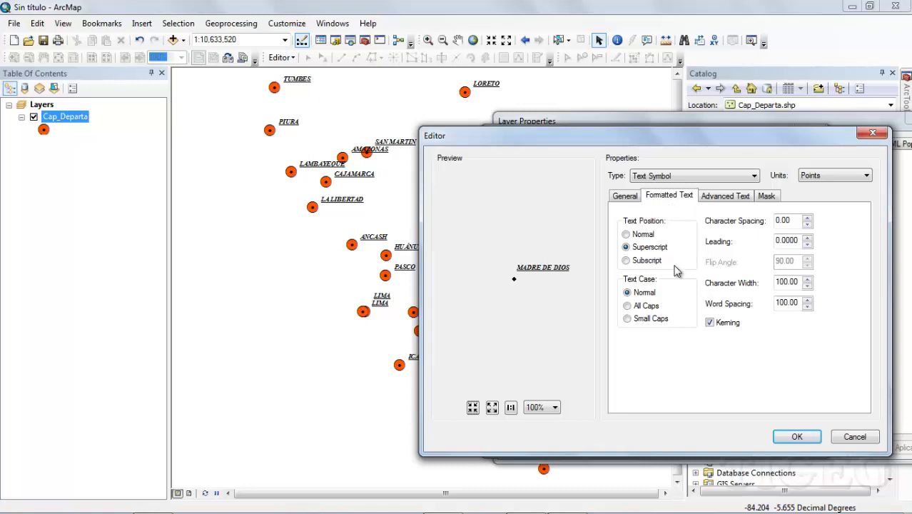
click(626, 260)
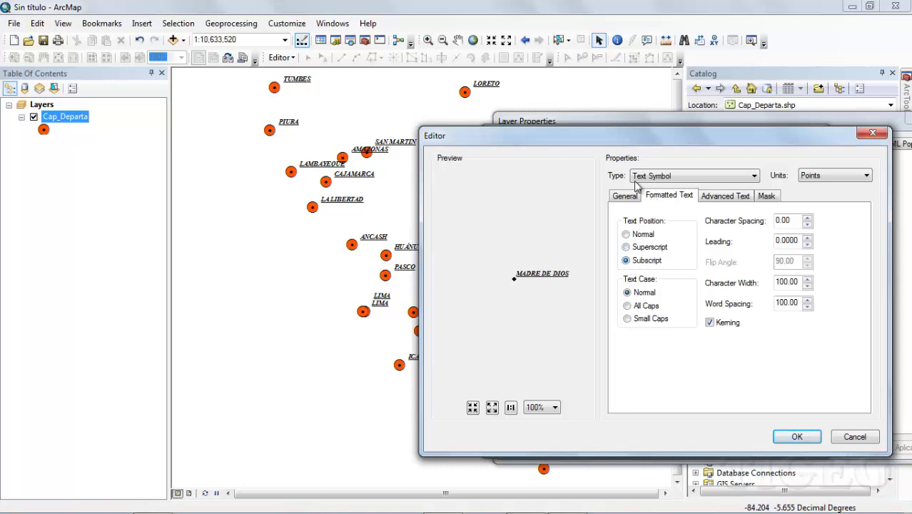
drag(581, 143, 640, 141)
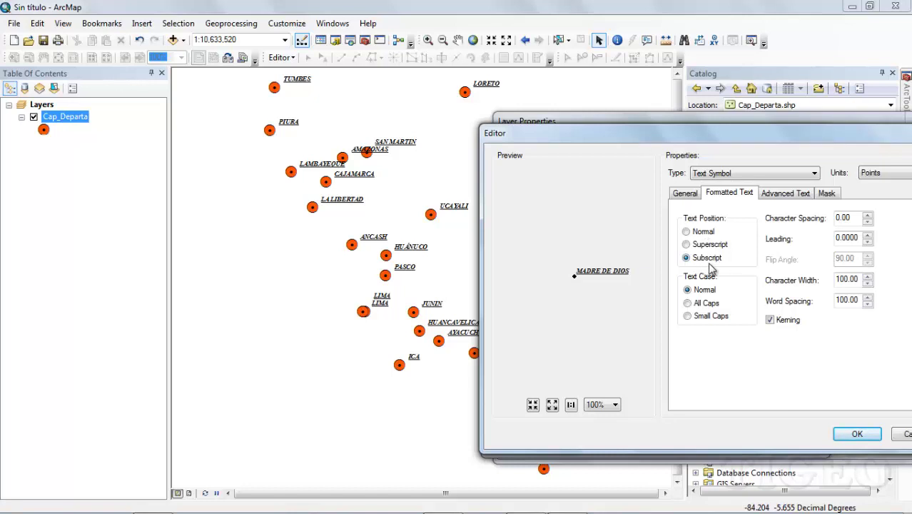
click(856, 433)
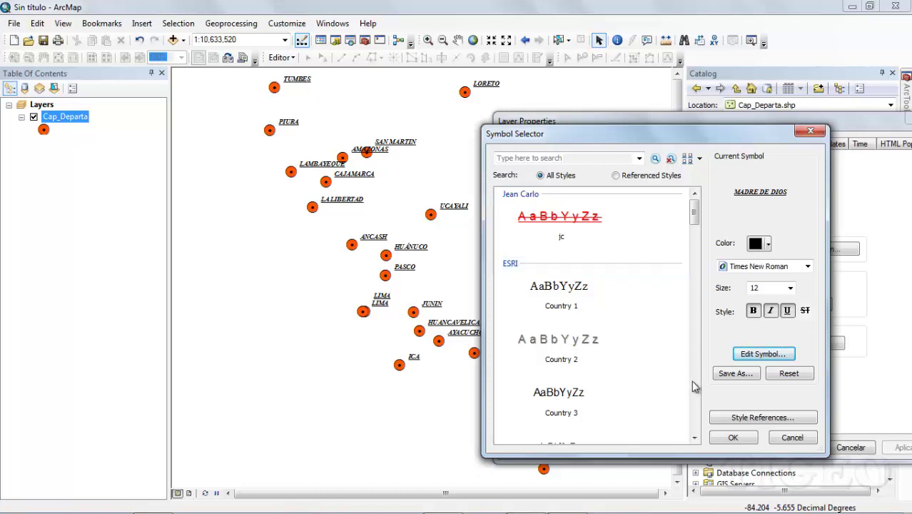
click(729, 437)
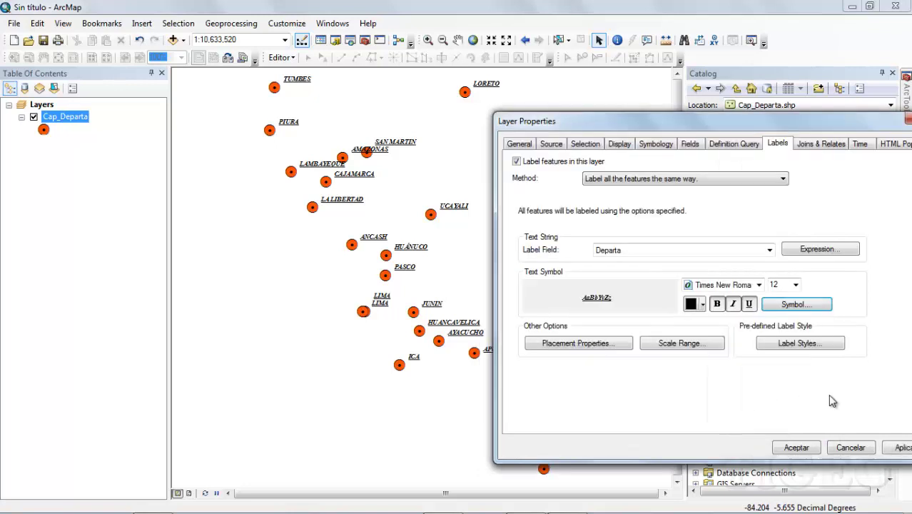
click(896, 448)
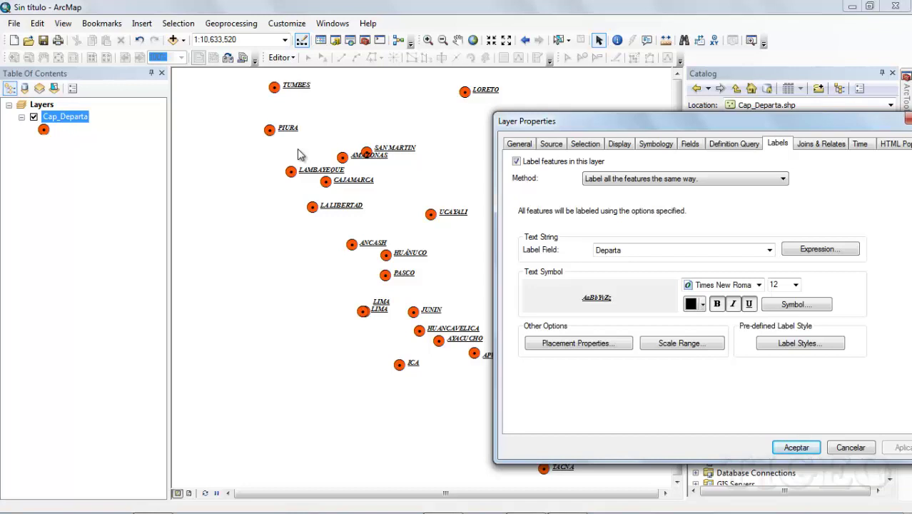
Step: Set the label scale range to hide Cap_Departa labels when zoomed out beyond 1:100,000, and accept the layer properties
drag(532, 125, 584, 136)
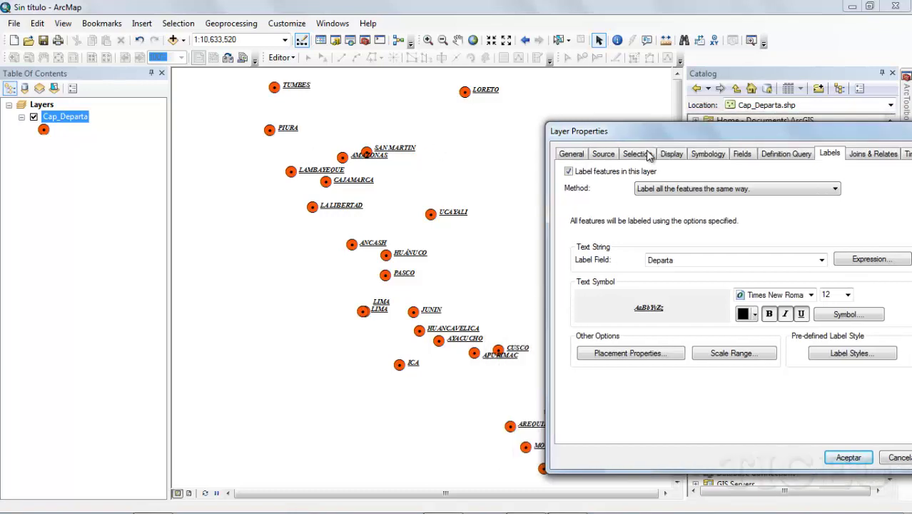
drag(646, 131, 304, 119)
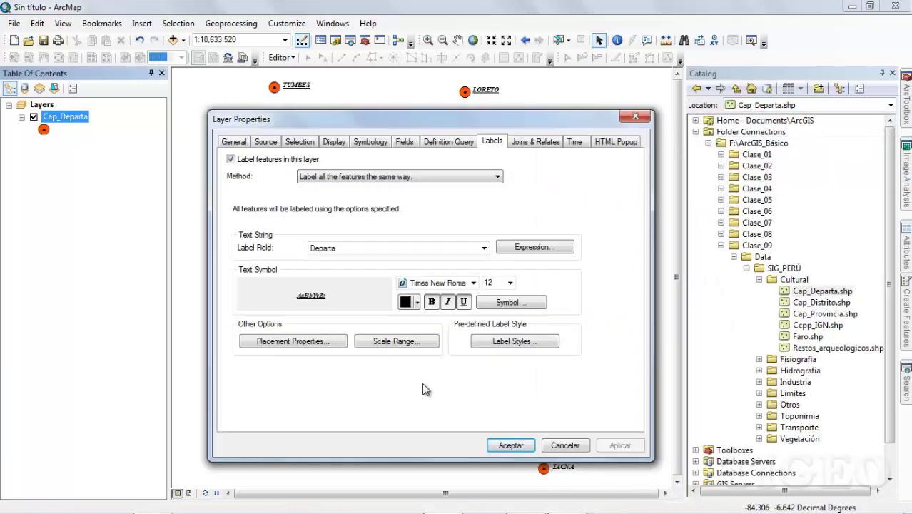
click(397, 341)
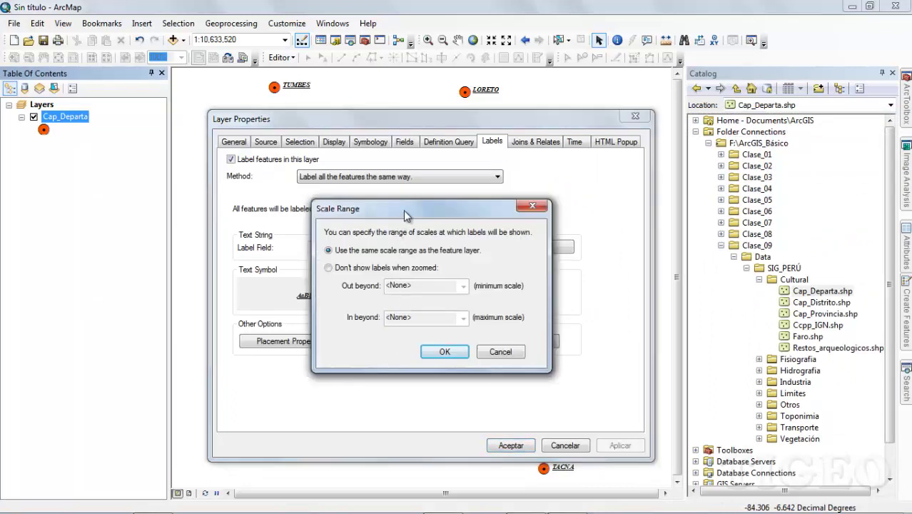
drag(403, 209, 418, 227)
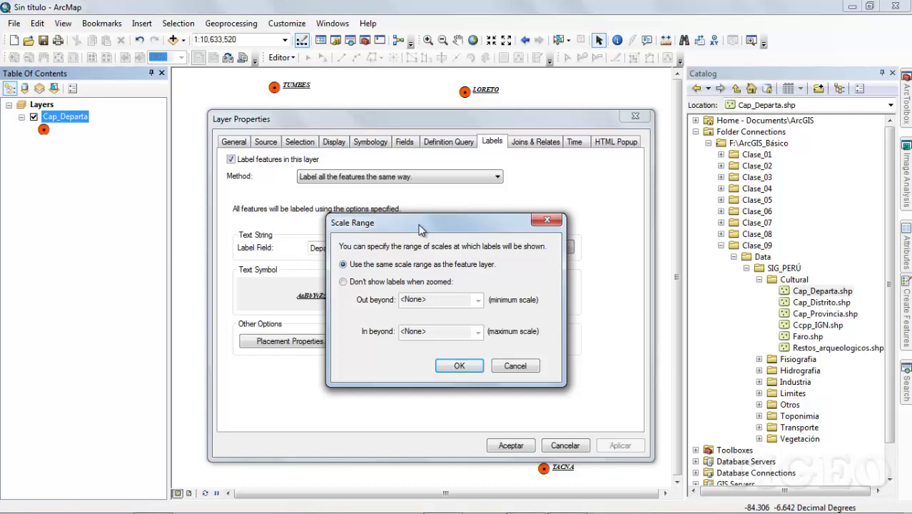
click(343, 283)
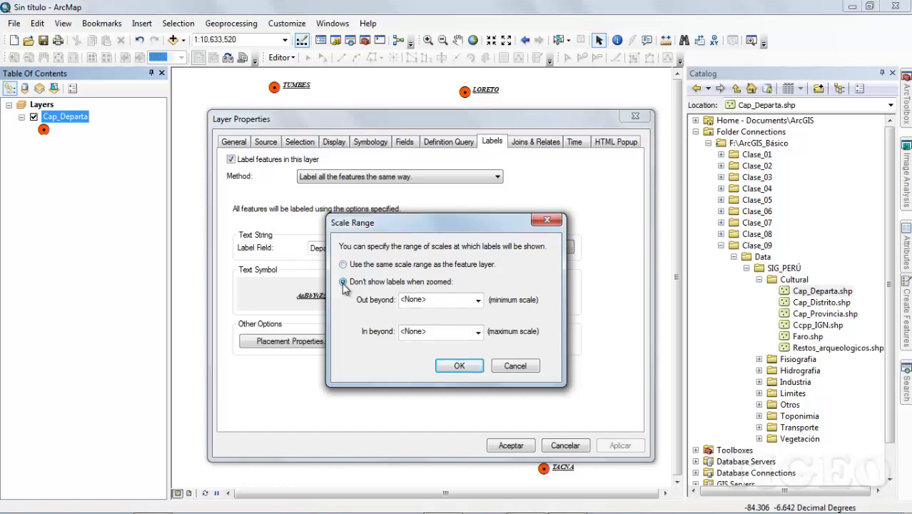
click(478, 303)
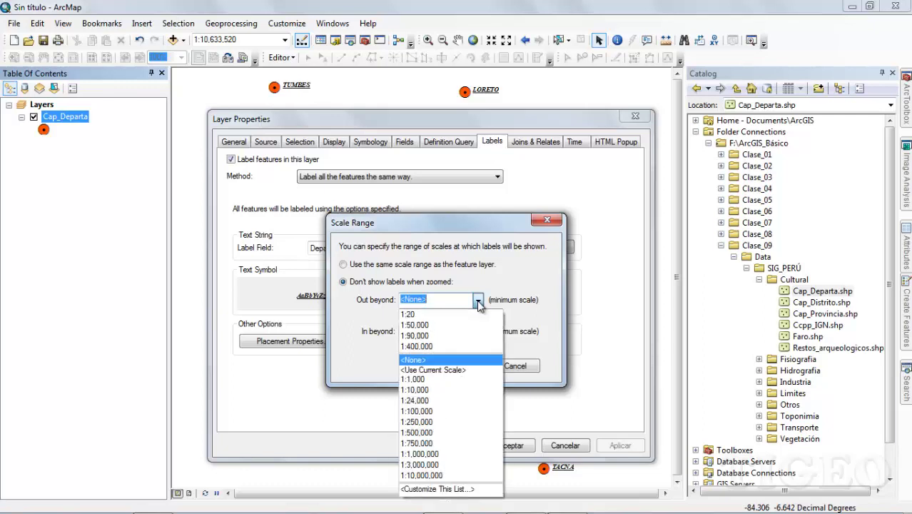
click(456, 410)
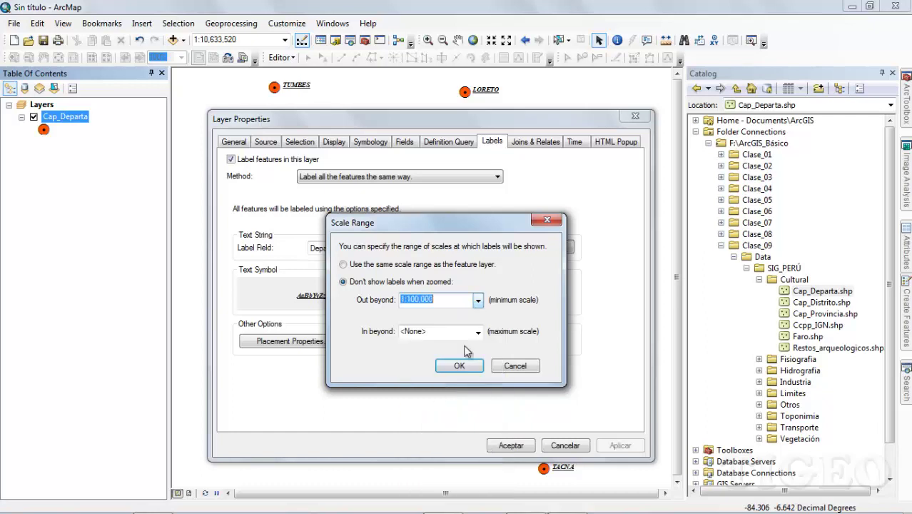
click(460, 368)
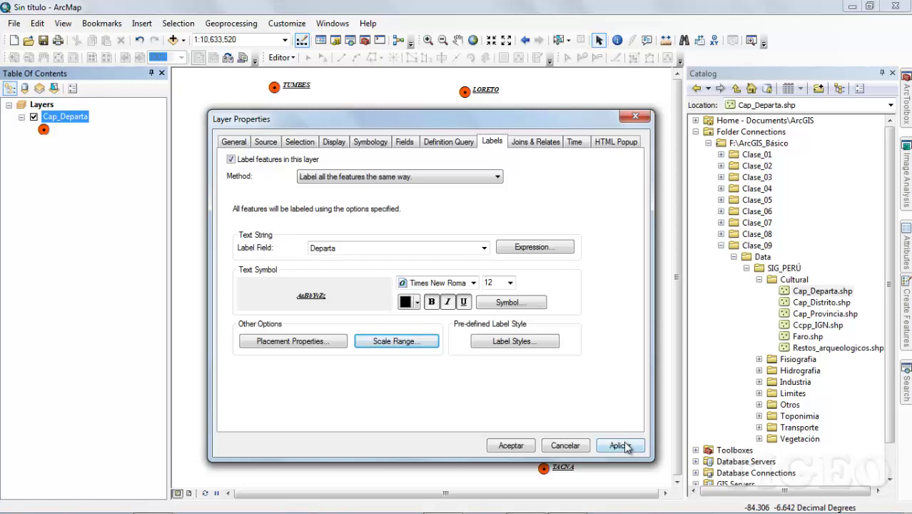
click(620, 446)
click(508, 446)
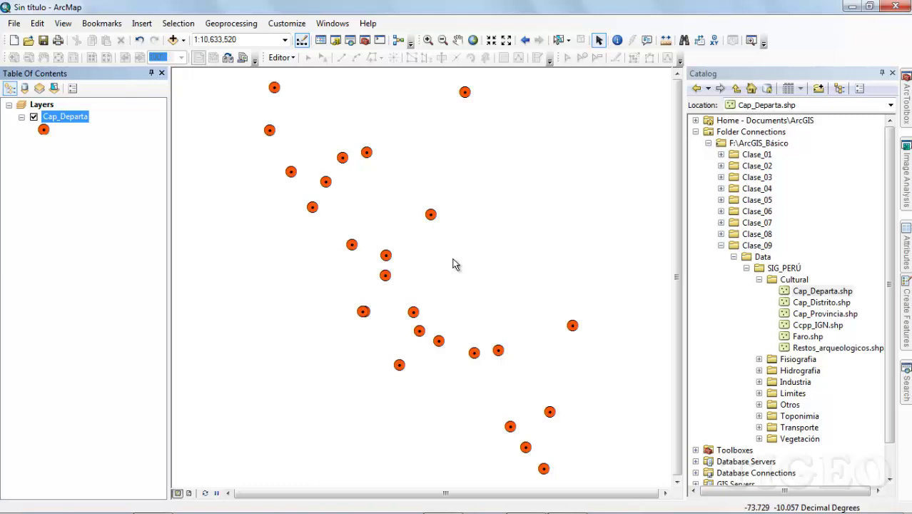
Step: Check the label visibility limit by examining the northern Cap_Departa points at successively closer scales, down to 1:80,000 around Cajamarca
click(427, 40)
drag(248, 112, 419, 237)
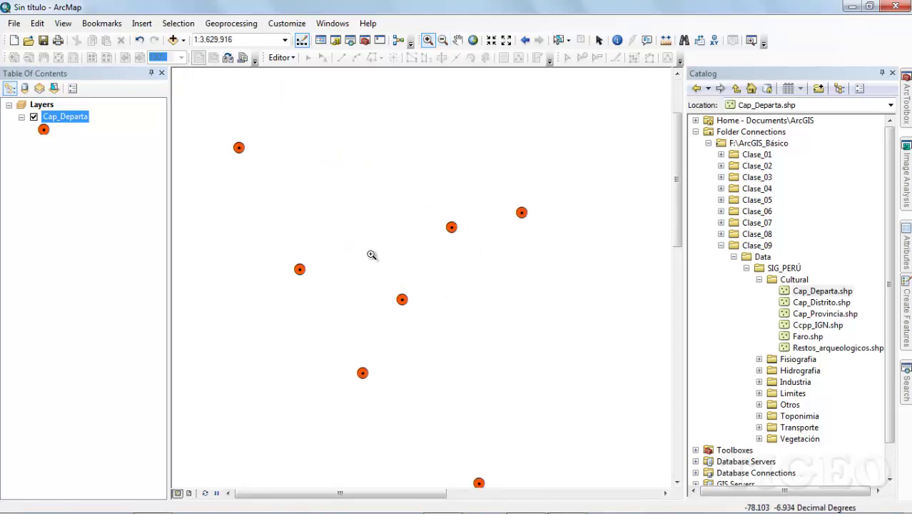
scroll(370, 275, down, 3)
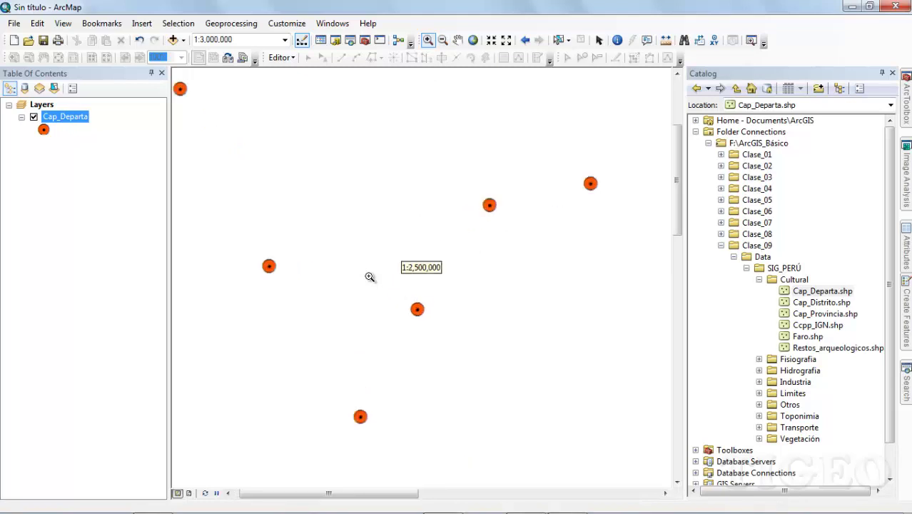
scroll(369, 277, up, 1)
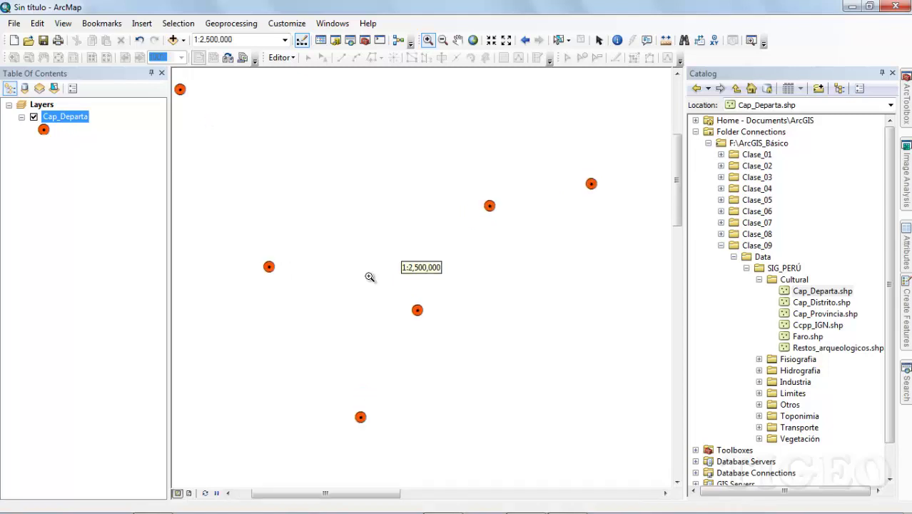
scroll(369, 277, down, 2)
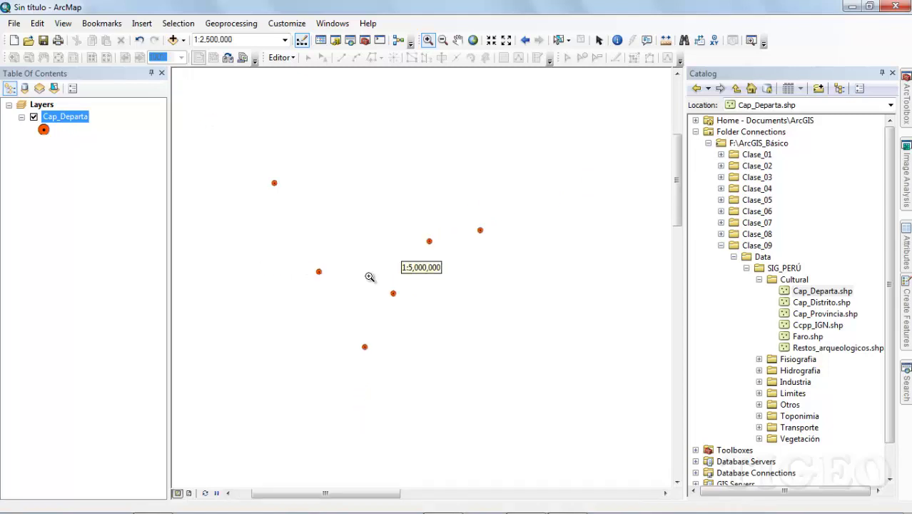
scroll(370, 277, up, 3)
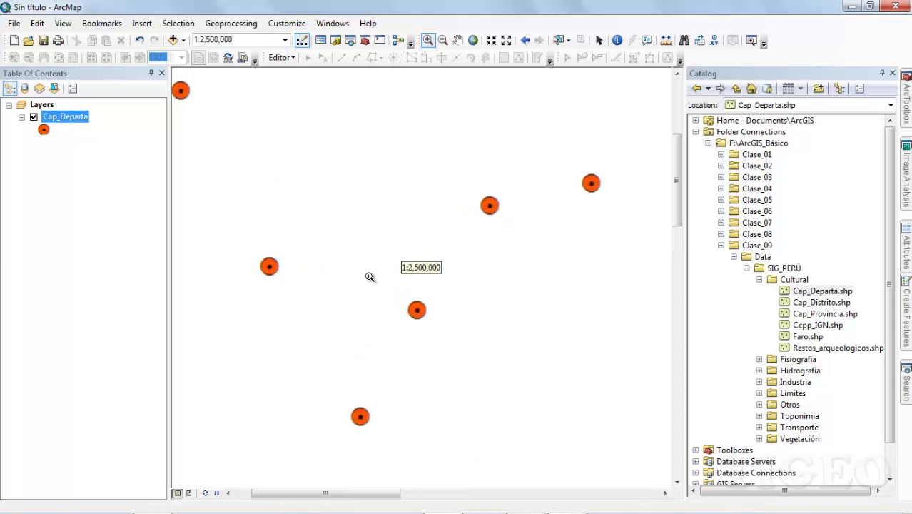
scroll(370, 277, up, 2)
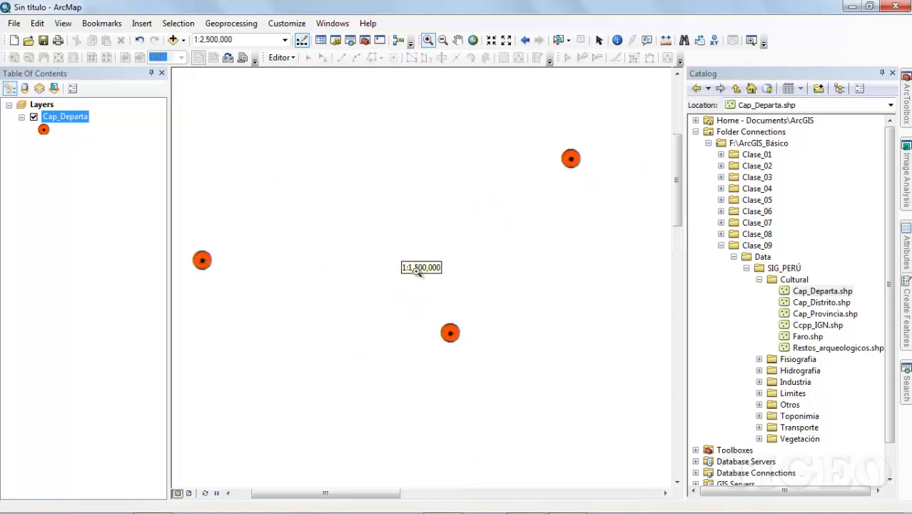
scroll(447, 347, up, 2)
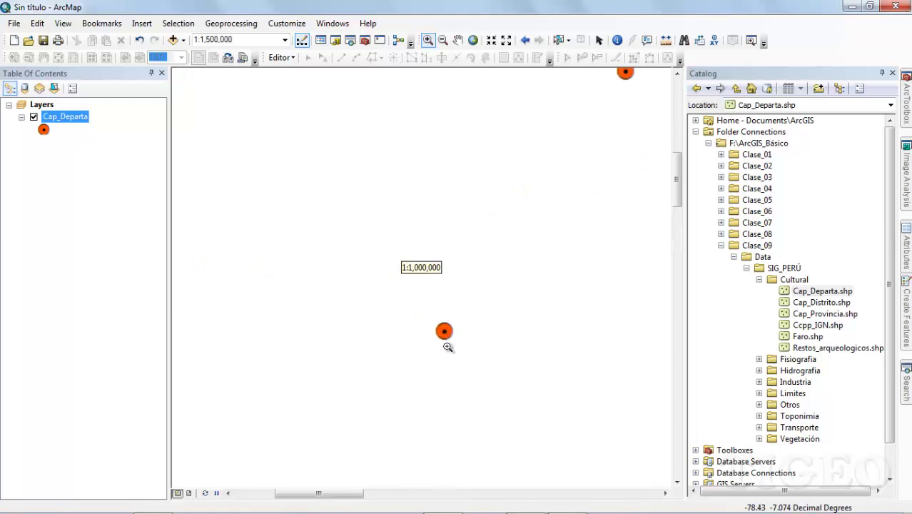
scroll(447, 347, up, 3)
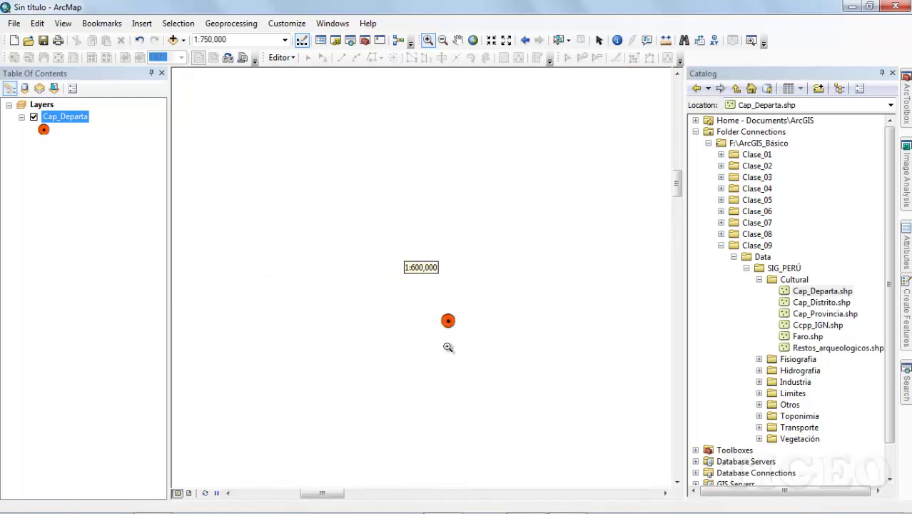
scroll(448, 347, up, 1)
scroll(448, 347, up, 1)
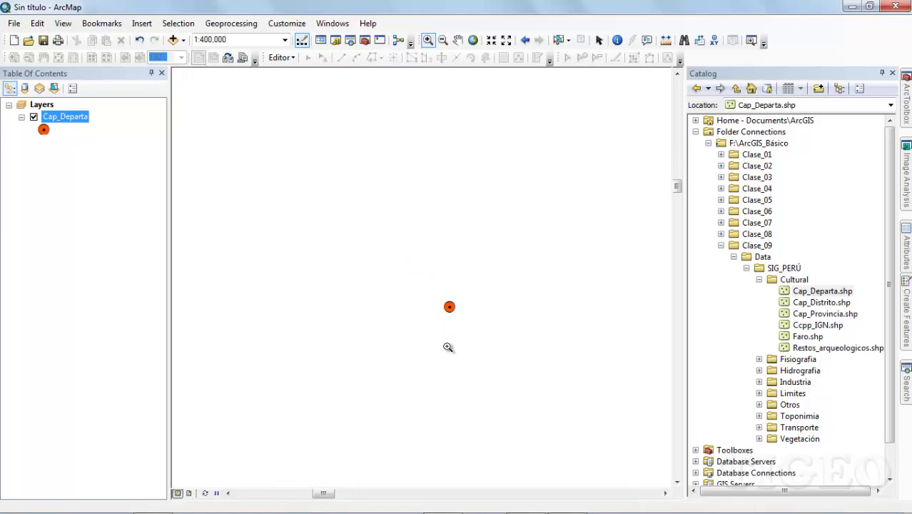
scroll(447, 347, up, 1)
scroll(457, 319, up, 1)
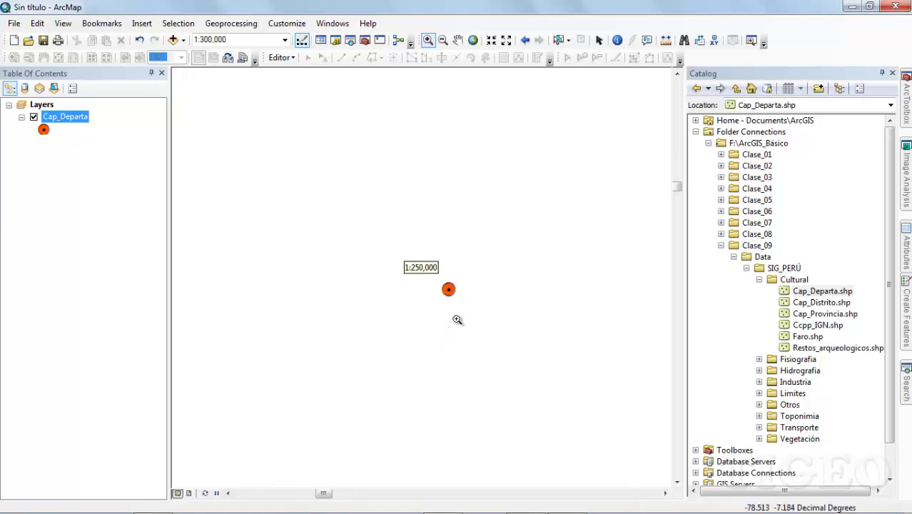
scroll(457, 319, up, 3)
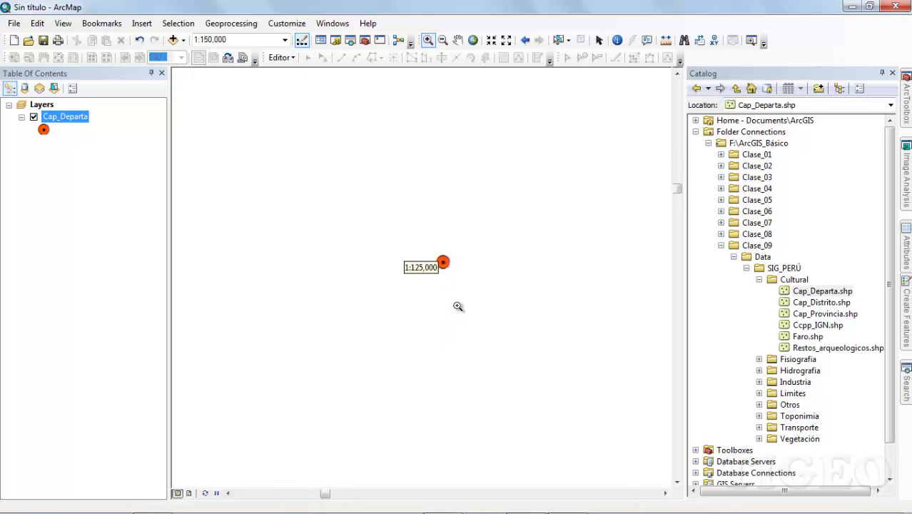
scroll(458, 306, up, 1)
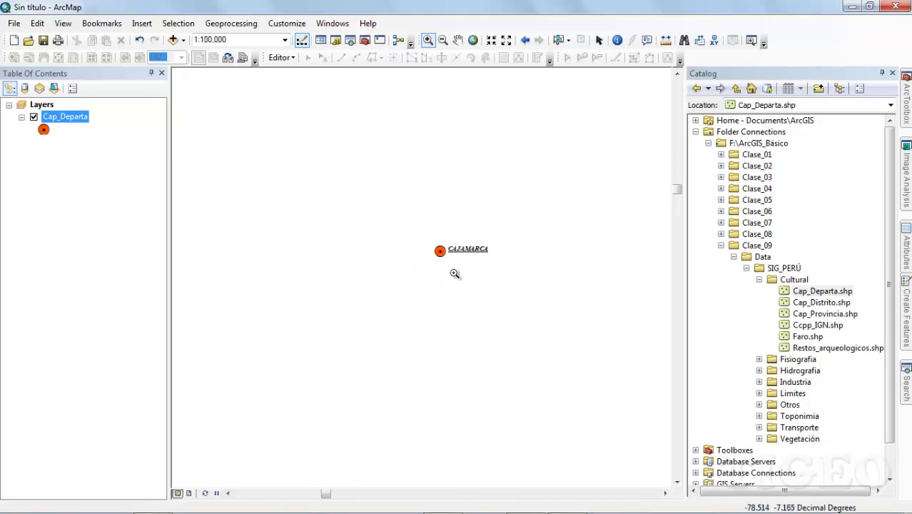
scroll(454, 273, up, 1)
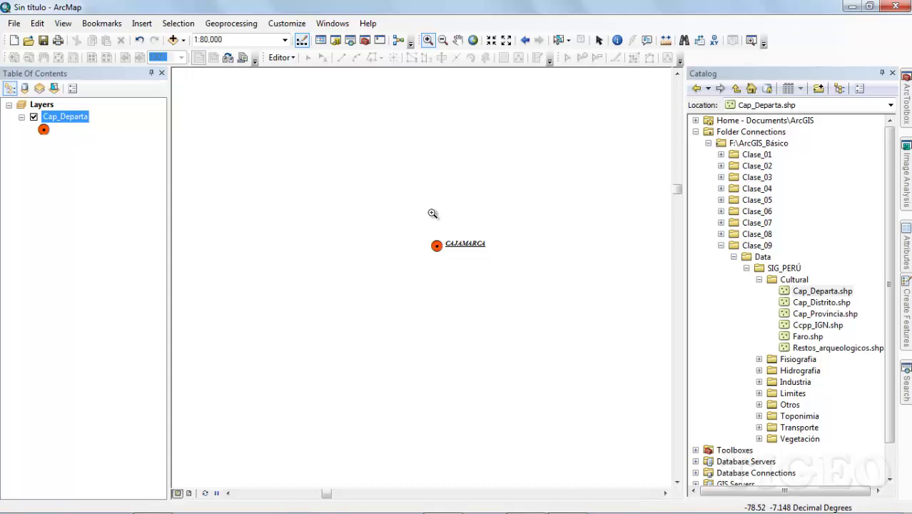
Step: Compare the Cajamarca label's visibility on both sides of the 1:100,000 limit, between scales of 1:60,000 and 1:125,000
scroll(435, 259, down, 1)
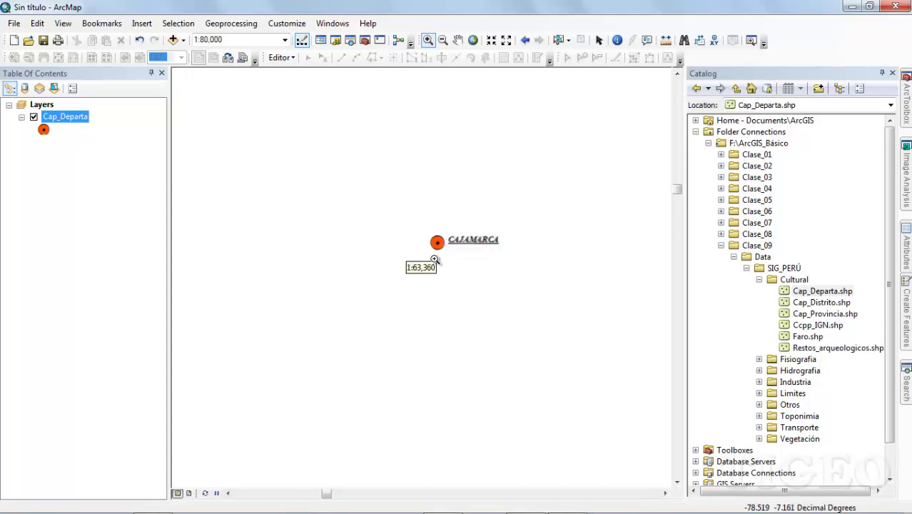
scroll(434, 259, up, 1)
scroll(437, 260, down, 1)
scroll(442, 261, up, 1)
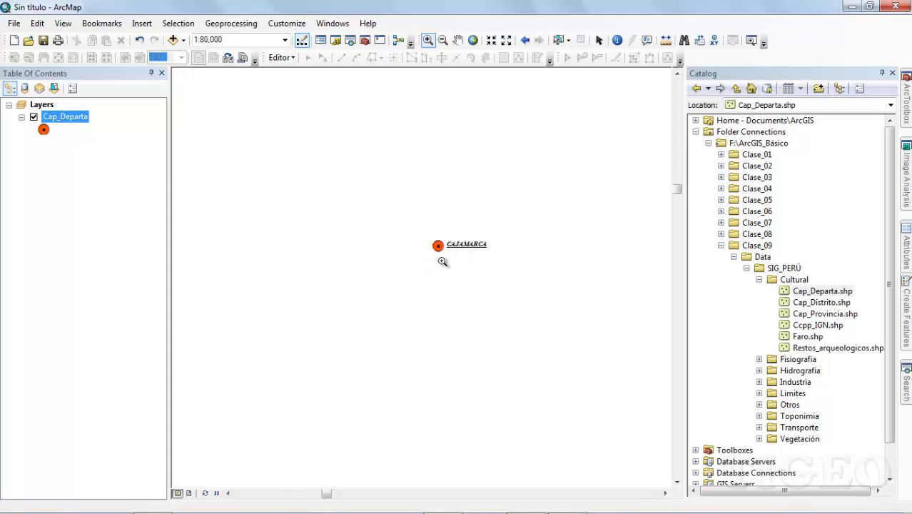
scroll(442, 261, down, 1)
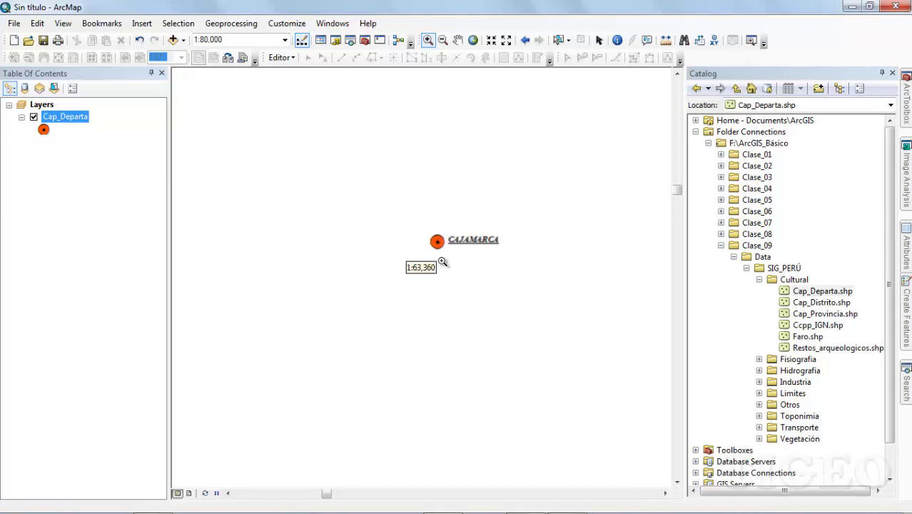
scroll(443, 261, up, 1)
scroll(442, 261, down, 1)
scroll(442, 261, up, 1)
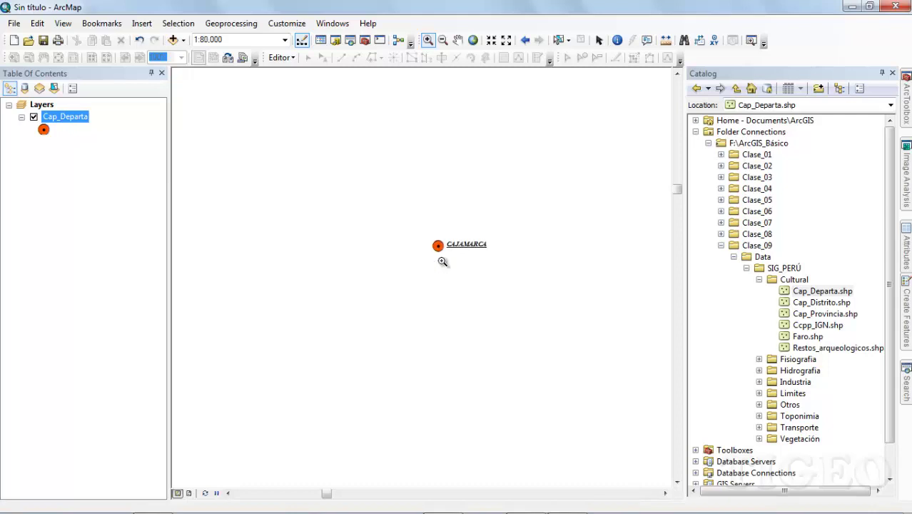
scroll(443, 261, down, 1)
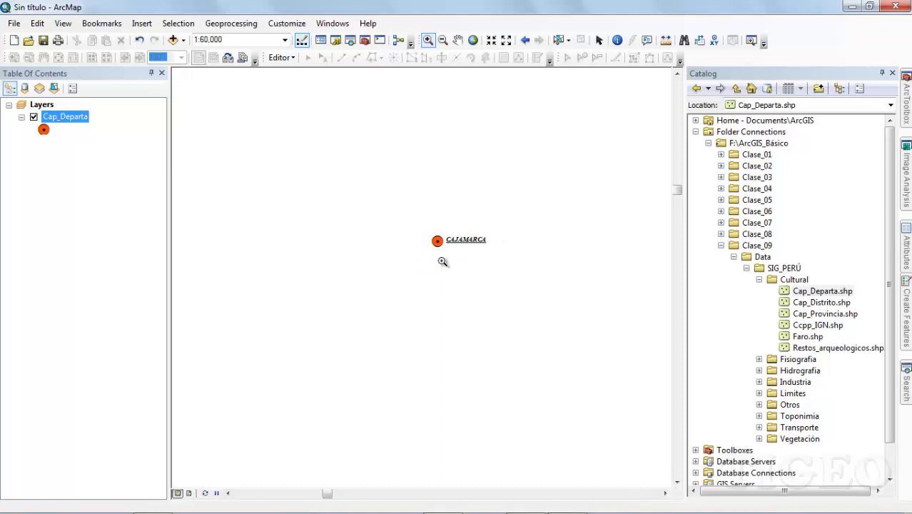
scroll(442, 261, up, 1)
scroll(442, 261, up, 1)
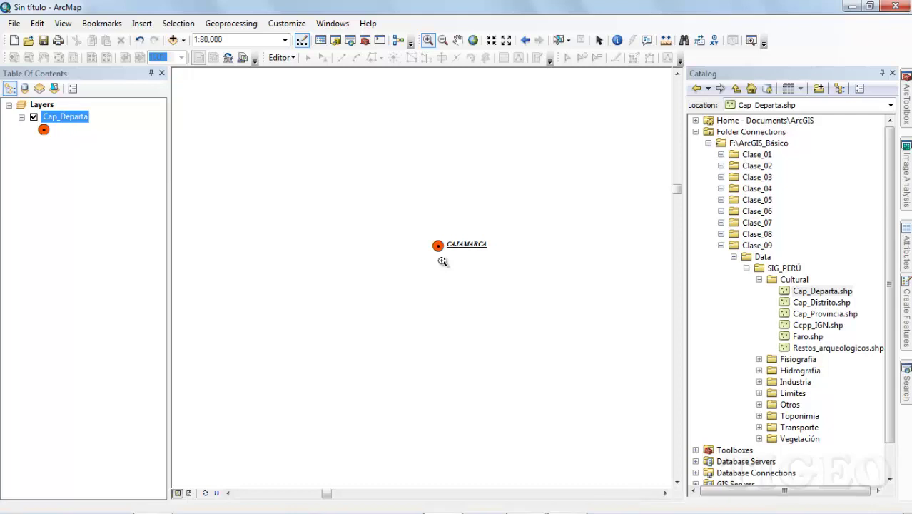
scroll(442, 261, up, 1)
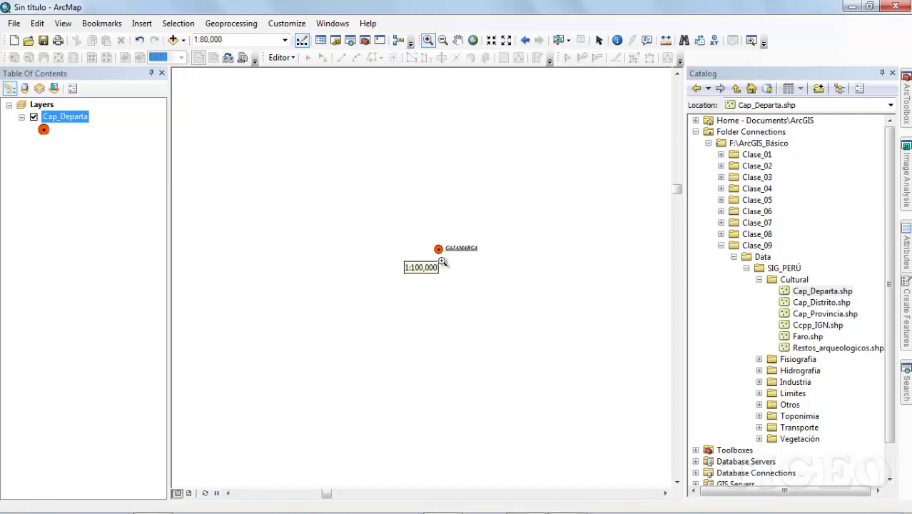
scroll(442, 262, up, 1)
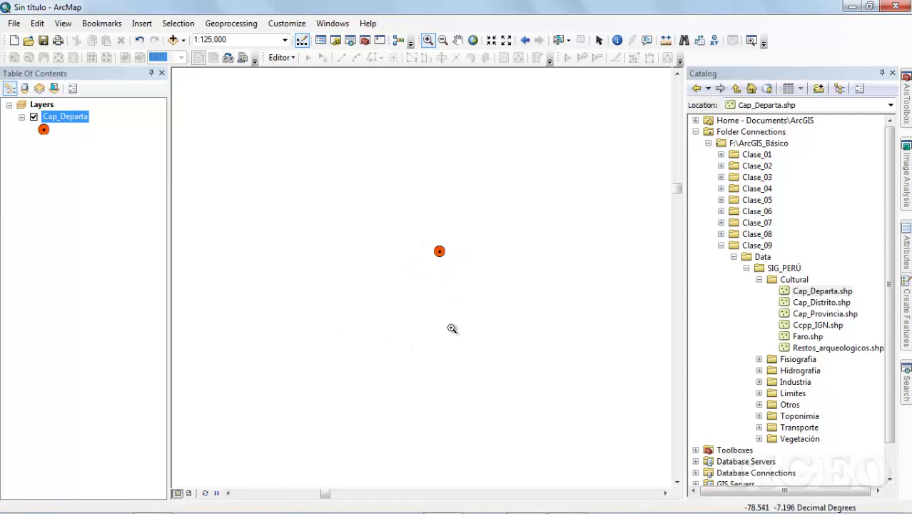
scroll(425, 278, down, 2)
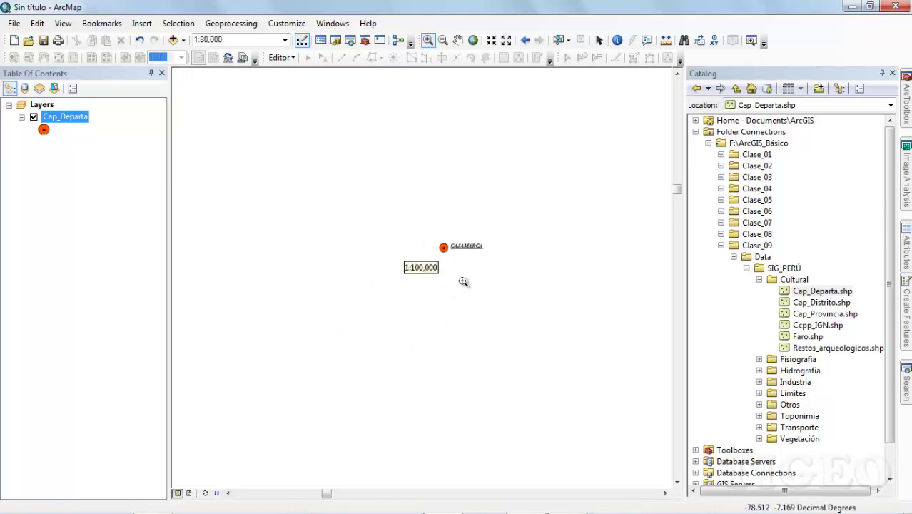
scroll(463, 281, up, 2)
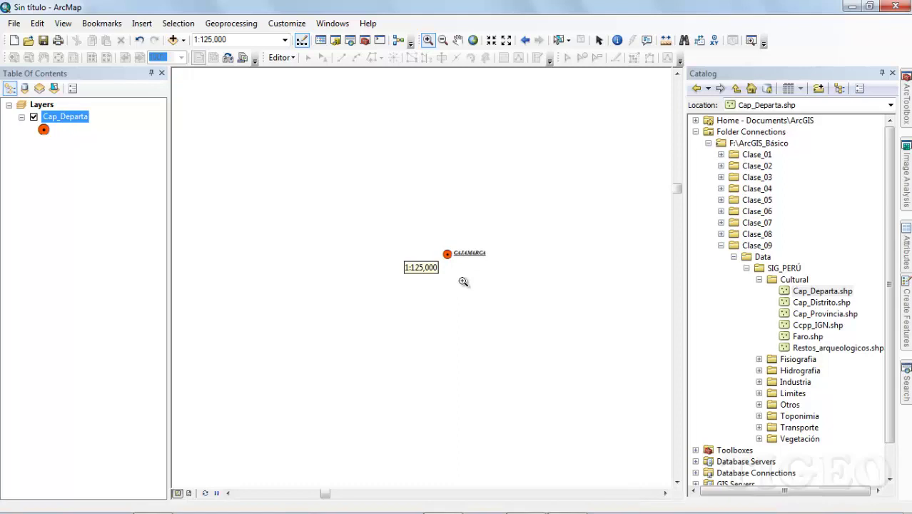
scroll(463, 281, up, 1)
scroll(456, 284, down, 1)
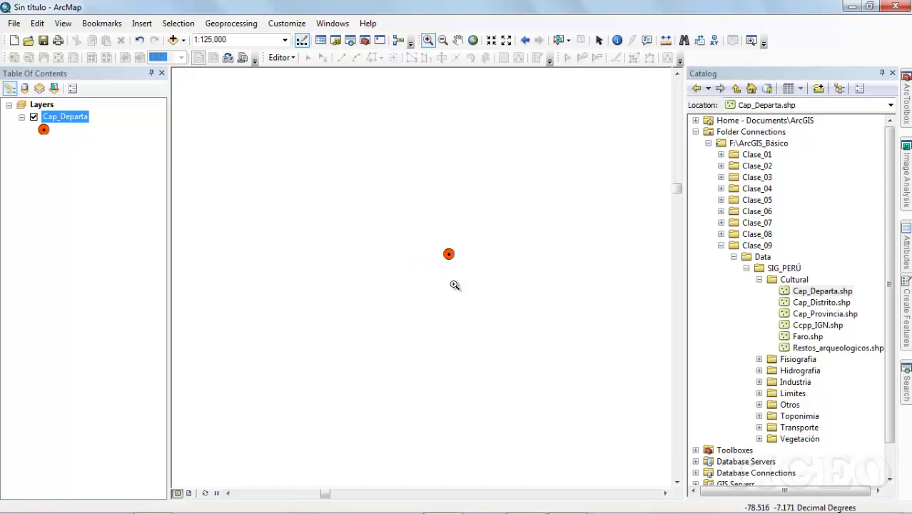
scroll(454, 284, down, 2)
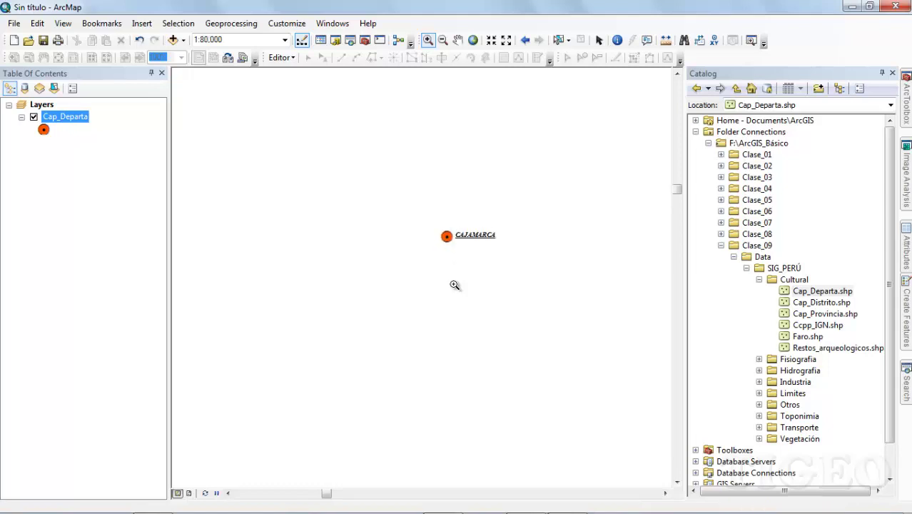
scroll(455, 284, down, 1)
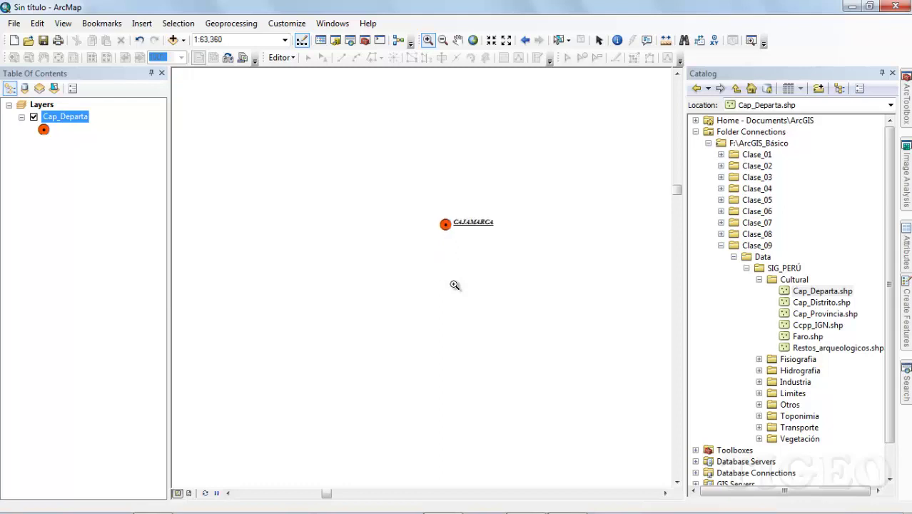
scroll(454, 284, down, 1)
scroll(455, 284, down, 1)
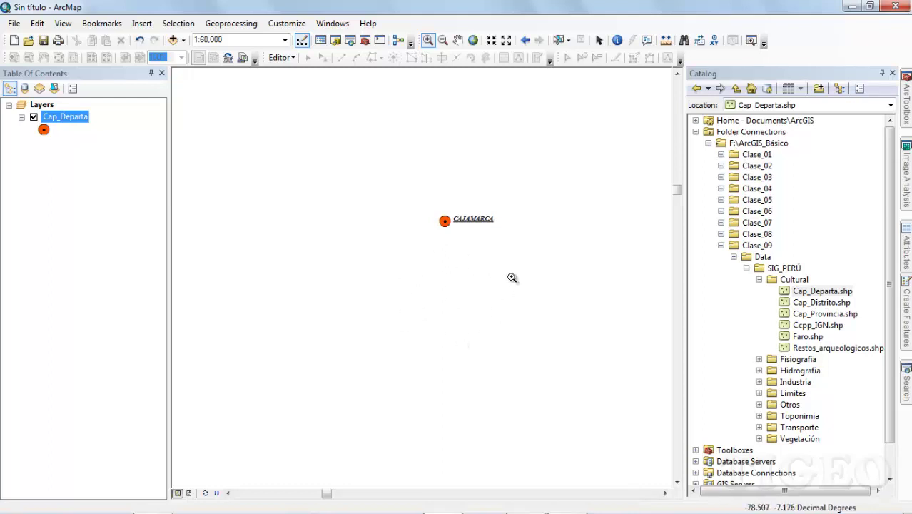
scroll(451, 273, up, 1)
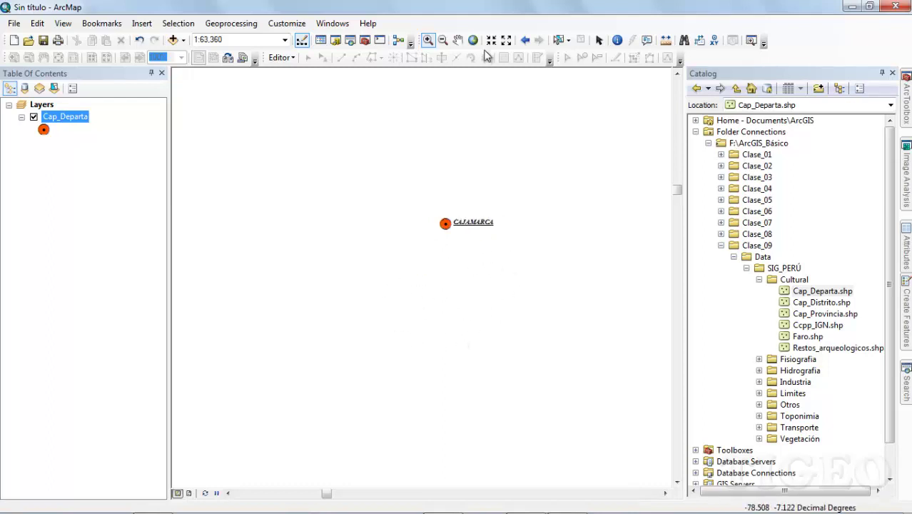
Step: Set the Cap_Departa label scale range to None for zooming out and 1:500,000 for zooming in, and accept the layer properties
click(472, 39)
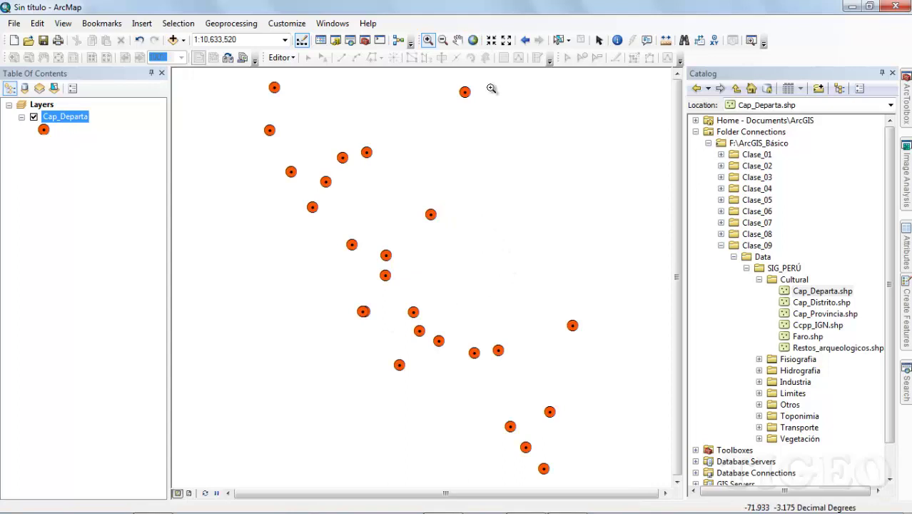
double_click(66, 118)
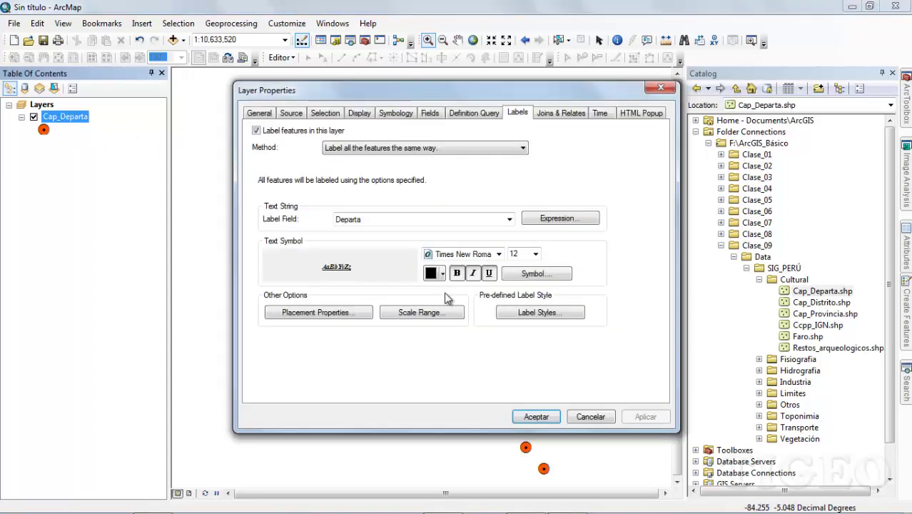
click(433, 314)
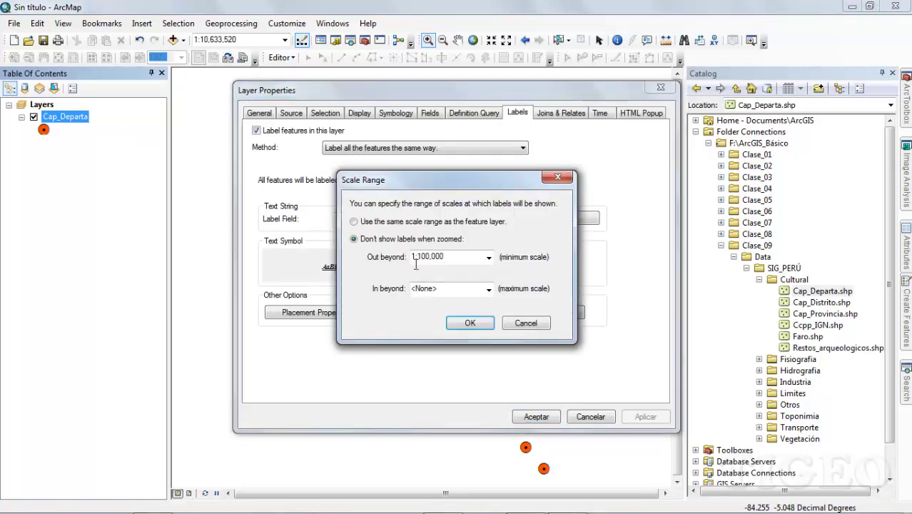
click(490, 261)
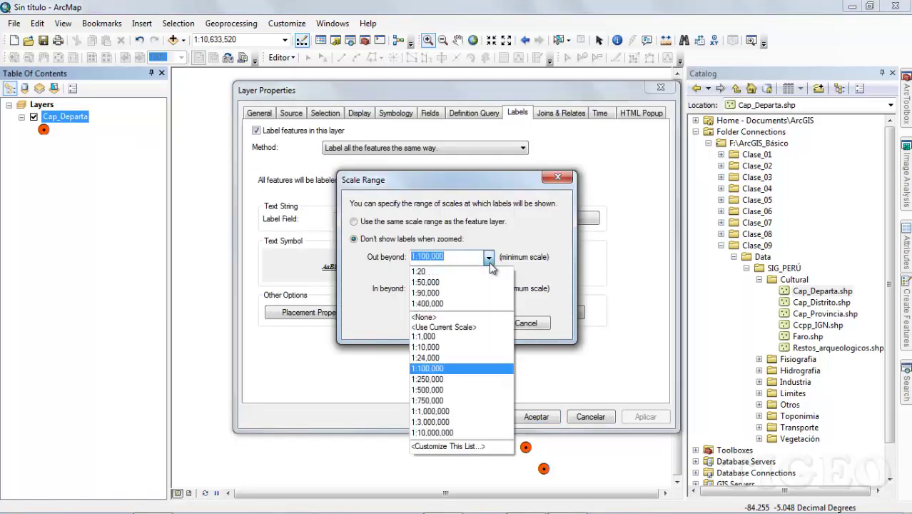
click(428, 316)
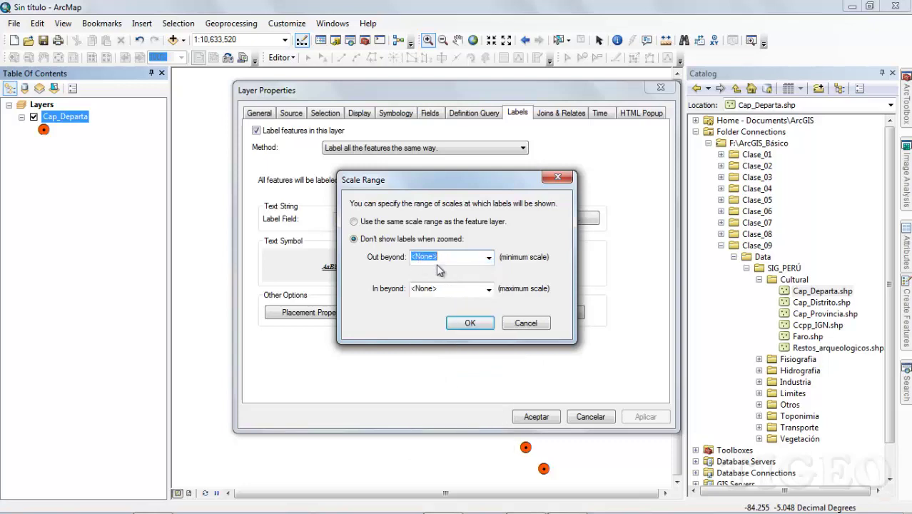
click(489, 290)
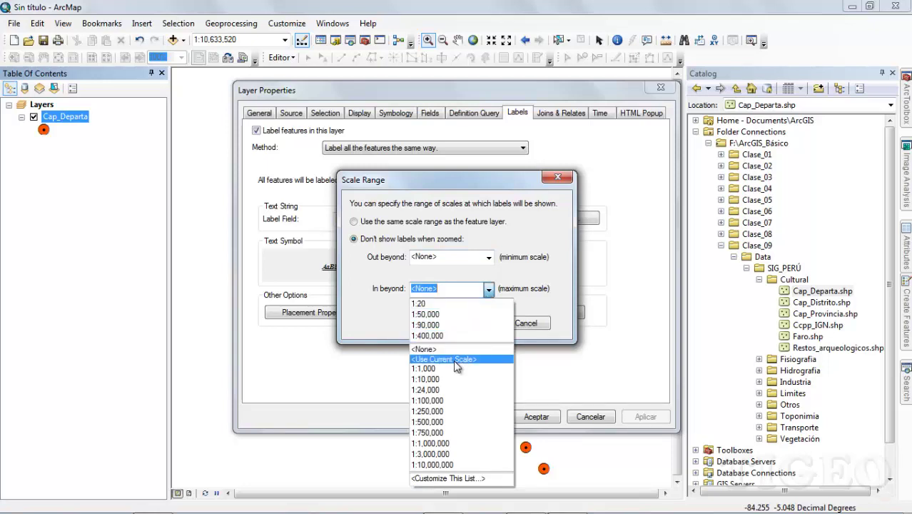
click(433, 422)
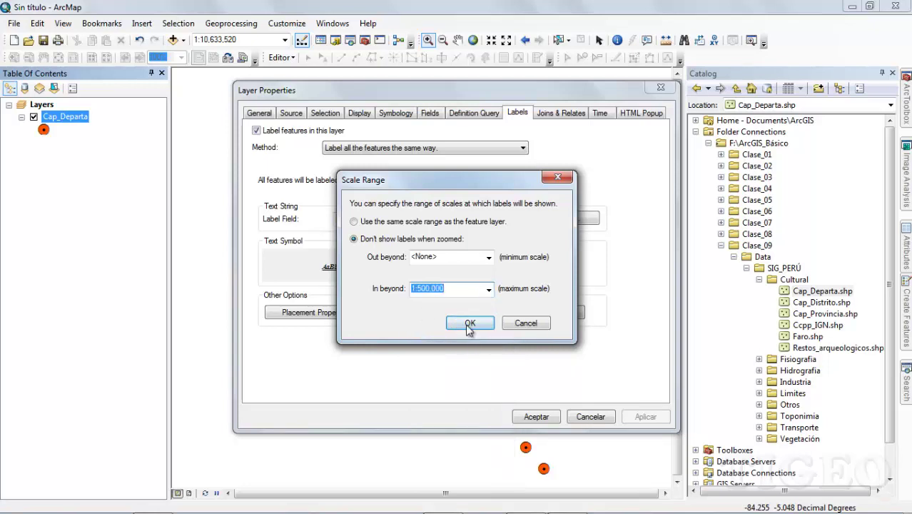
click(469, 324)
click(645, 417)
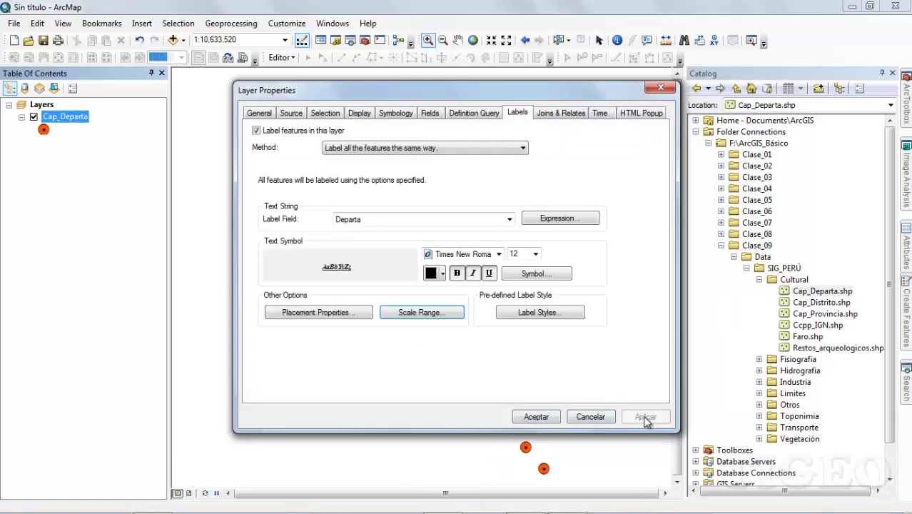
click(536, 417)
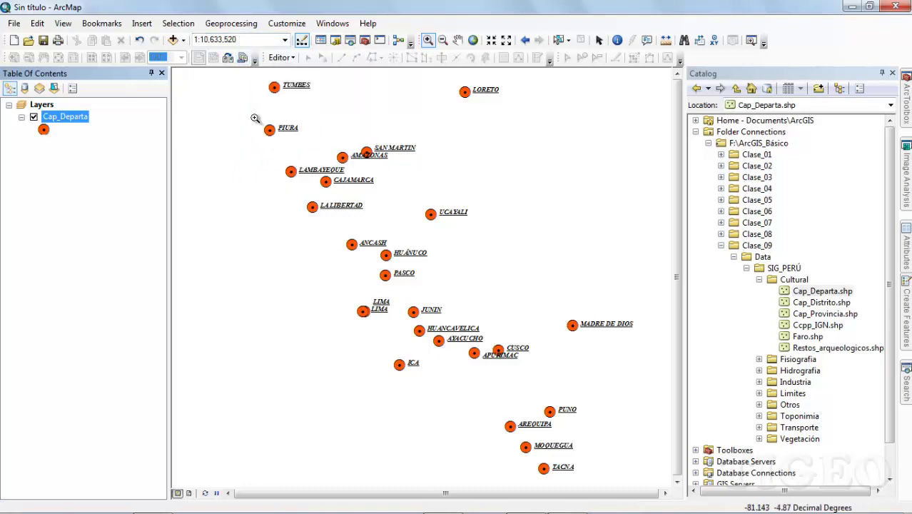
Step: Check the zoom-in label limit by examining the Amazonas point at successively closer scales, down to 1:300,000
drag(252, 116, 491, 250)
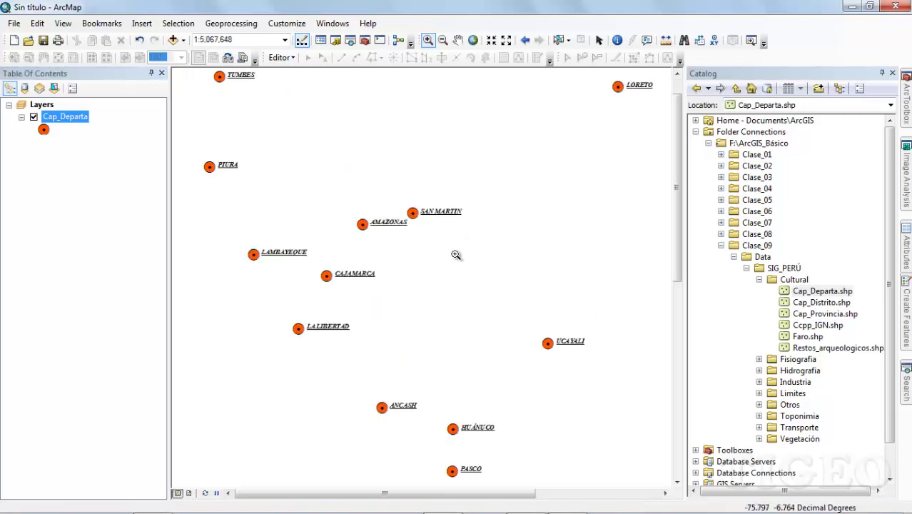
scroll(391, 225, up, 2)
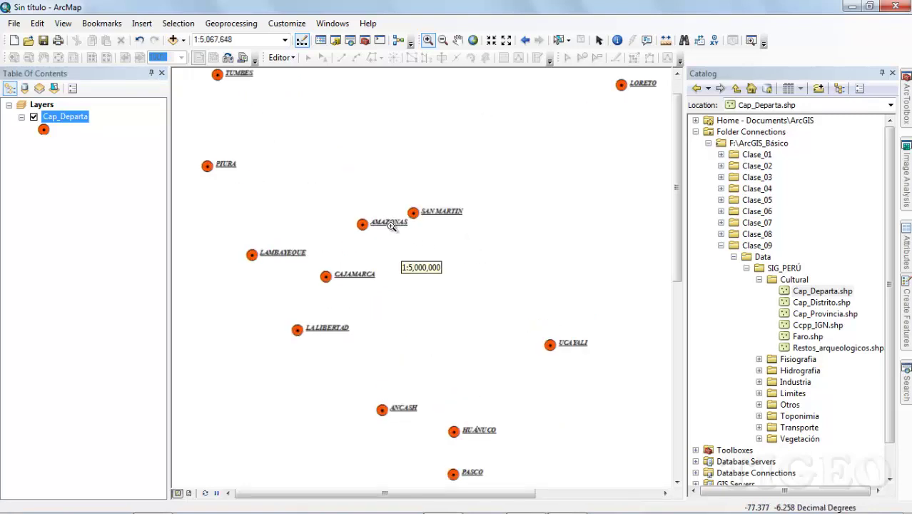
scroll(391, 225, up, 1)
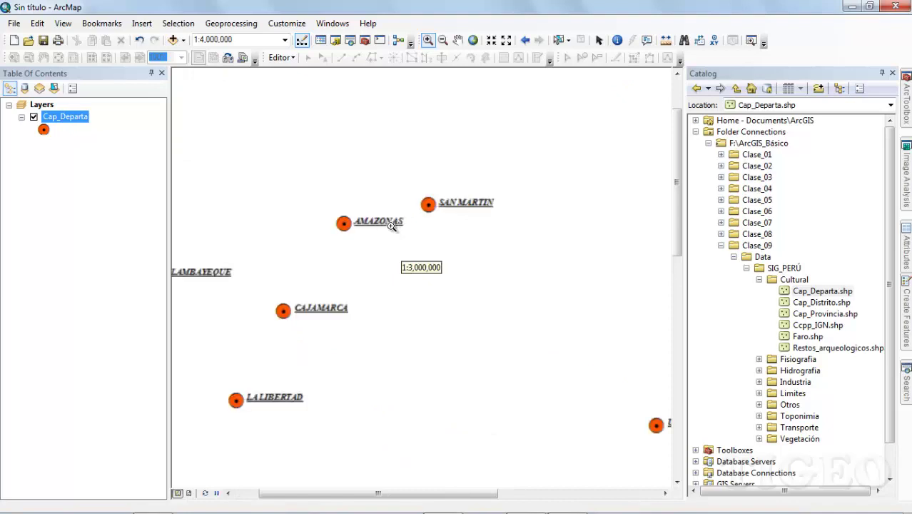
scroll(391, 226, up, 2)
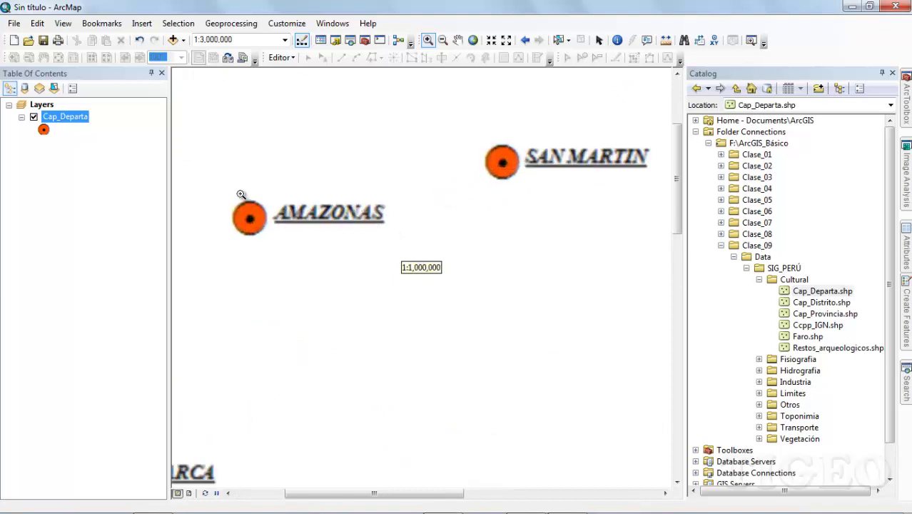
scroll(224, 192, up, 2)
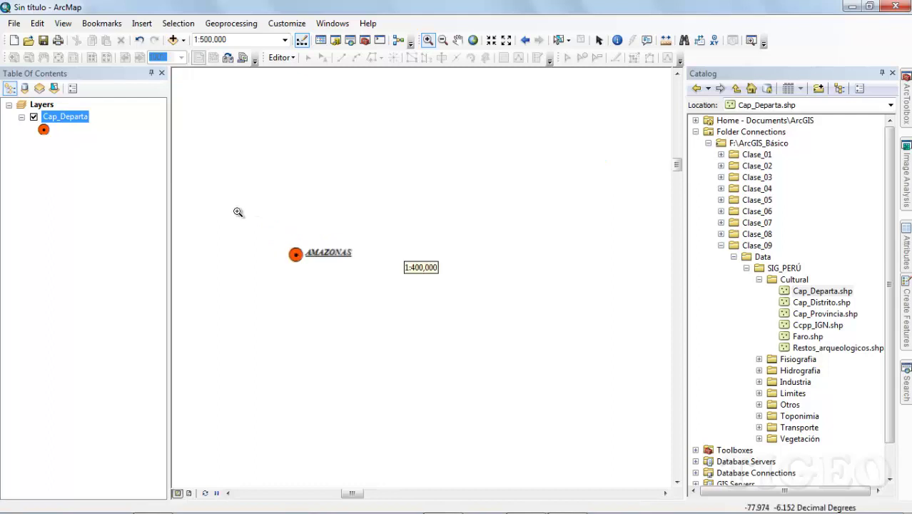
scroll(238, 212, up, 1)
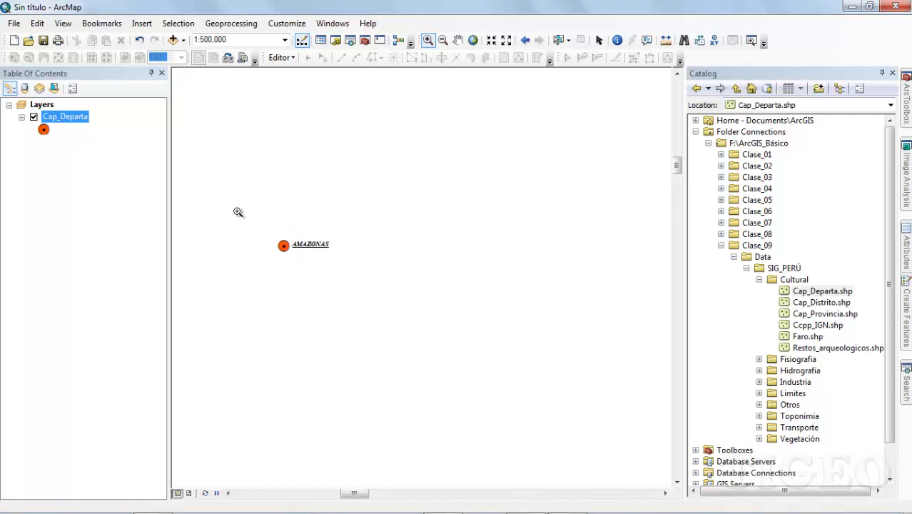
scroll(238, 212, up, 1)
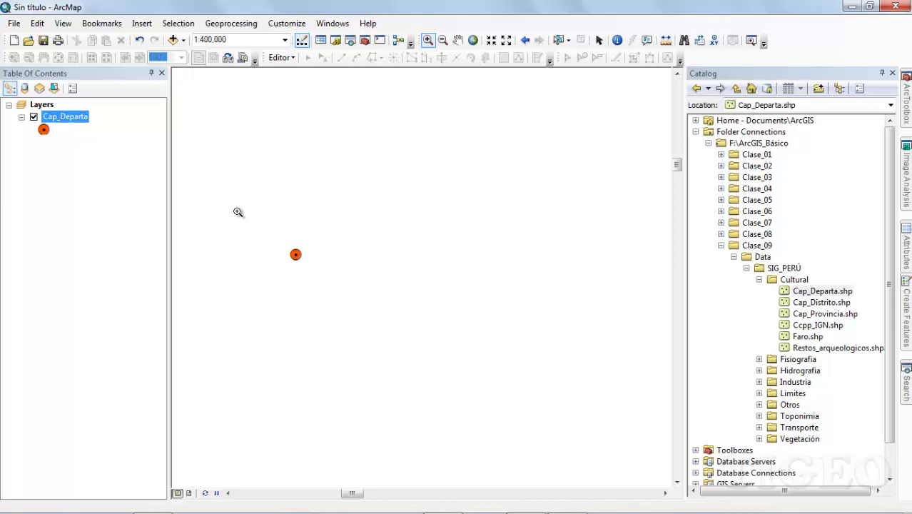
scroll(239, 211, up, 1)
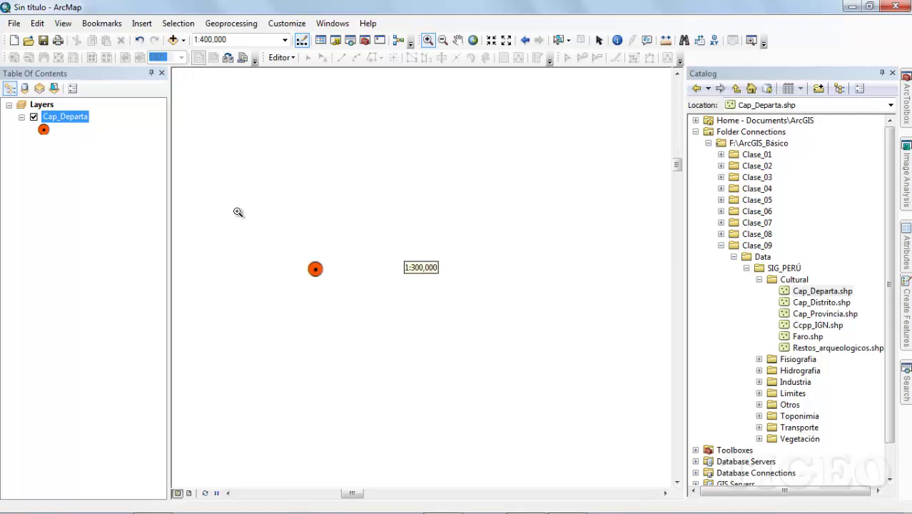
Step: Examine the labels around Amazonas at successively smaller scales, from 1:600,000 out to 1:2,500,000
scroll(350, 312, down, 3)
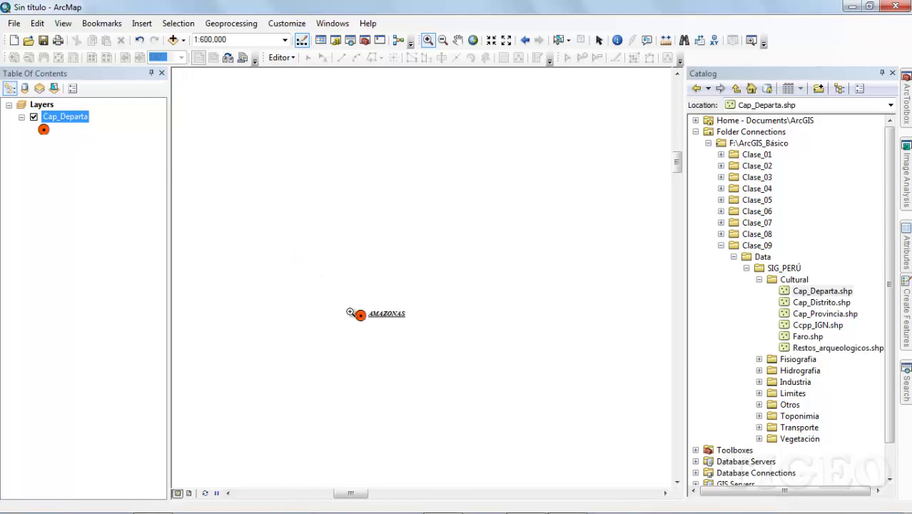
scroll(350, 312, down, 1)
scroll(351, 312, down, 1)
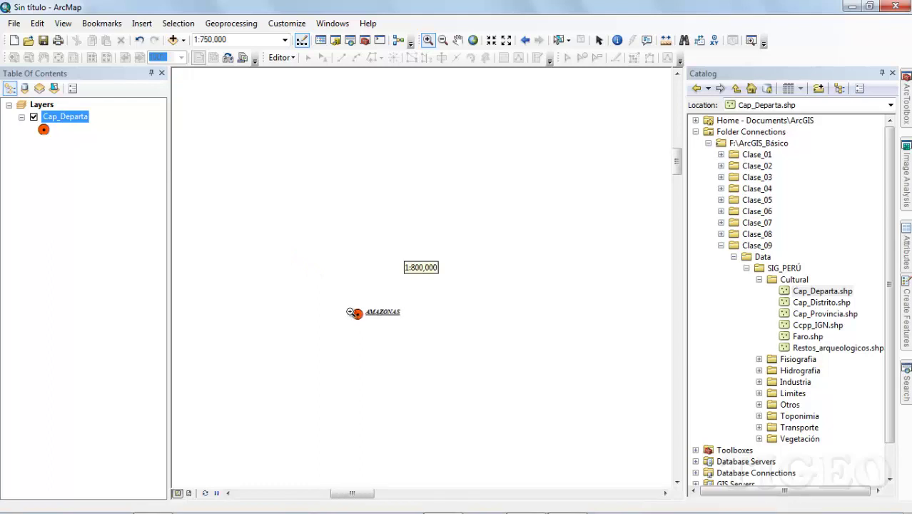
scroll(350, 312, down, 1)
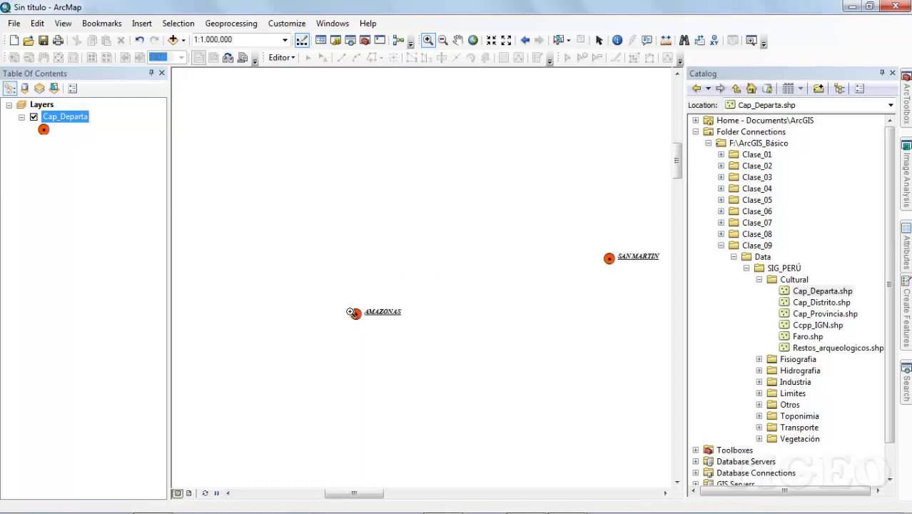
scroll(351, 312, down, 1)
scroll(351, 312, down, 1)
scroll(350, 312, down, 2)
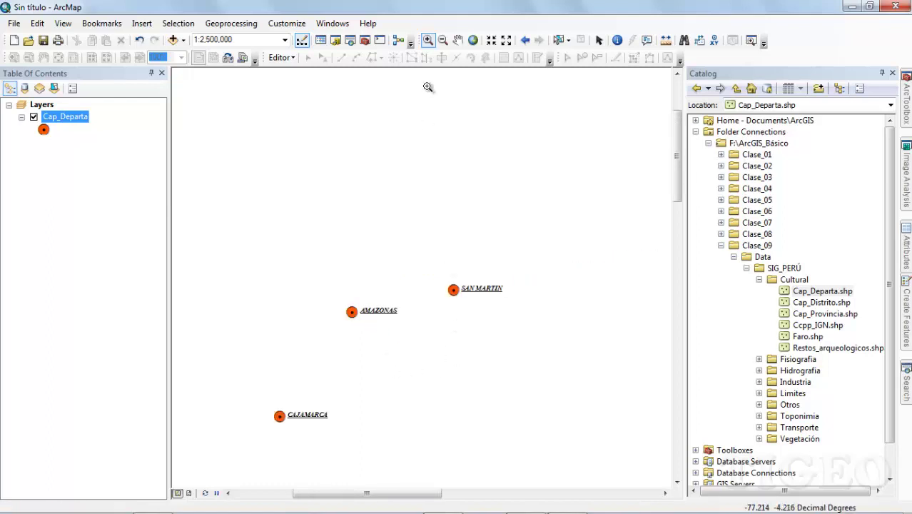
Step: Clear the zoom-in limit of the Cap_Departa labels to None and use the same scale range as the feature layer
click(472, 40)
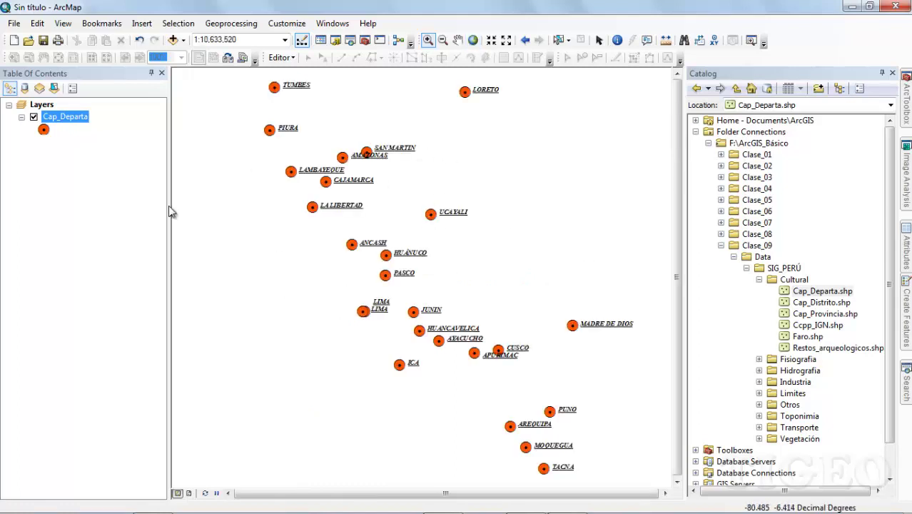
double_click(64, 117)
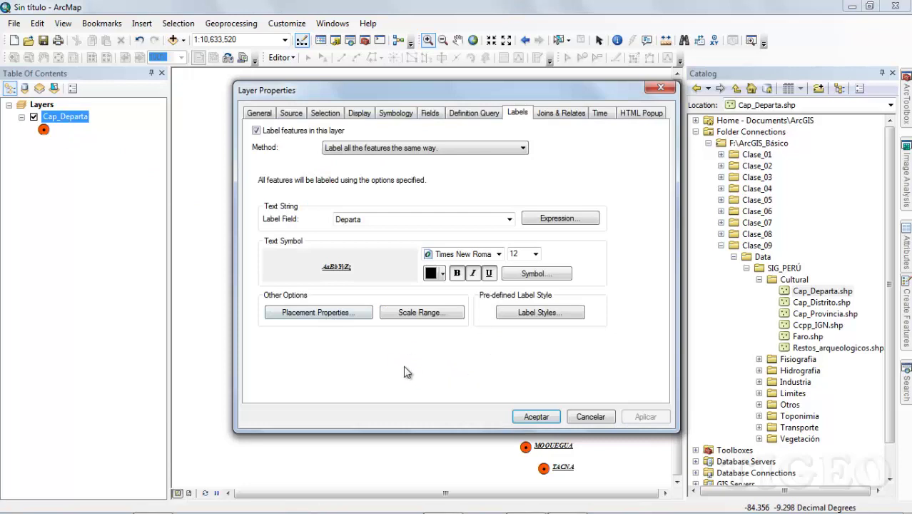
click(427, 312)
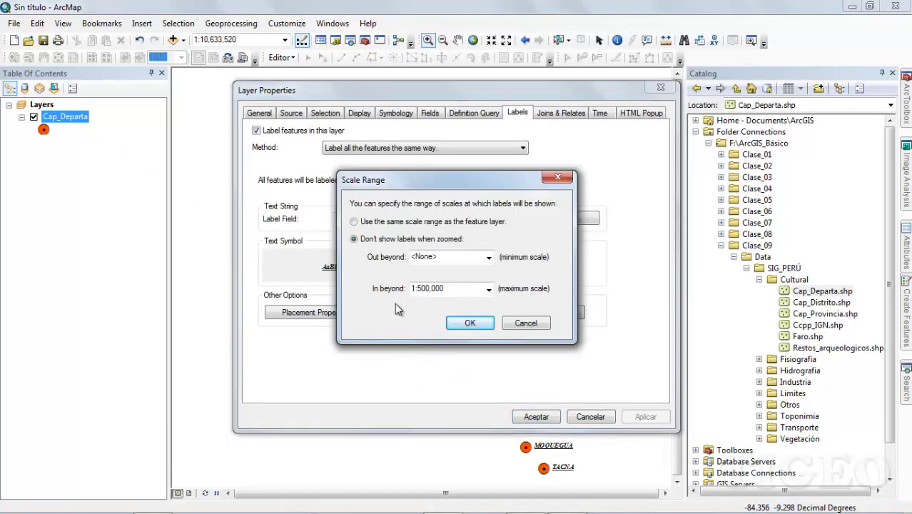
click(489, 288)
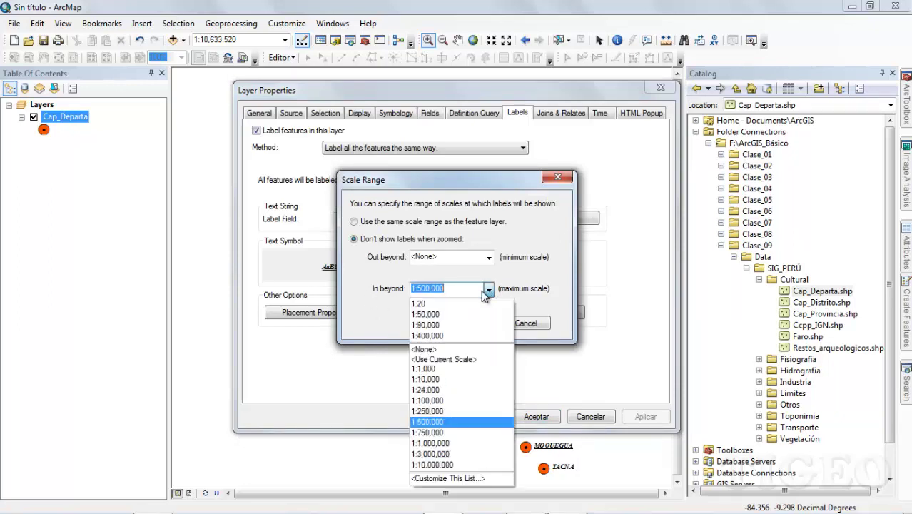
click(447, 350)
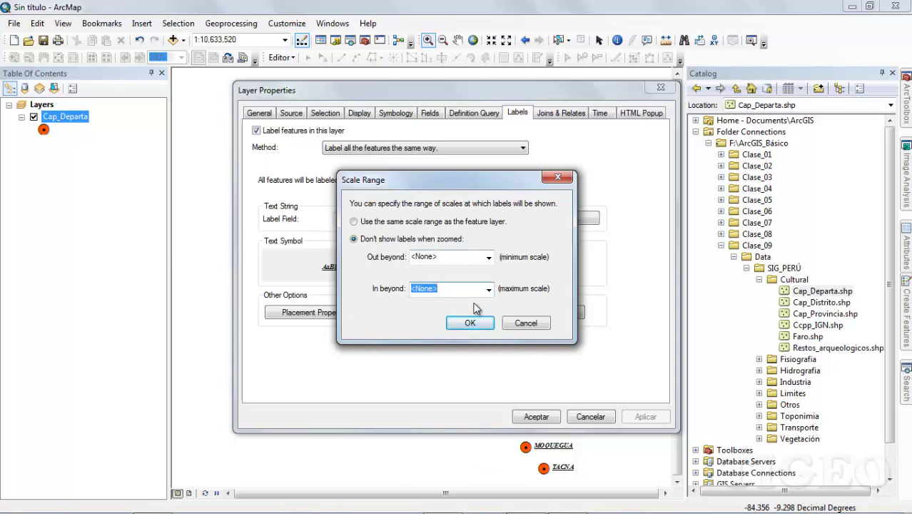
click(354, 222)
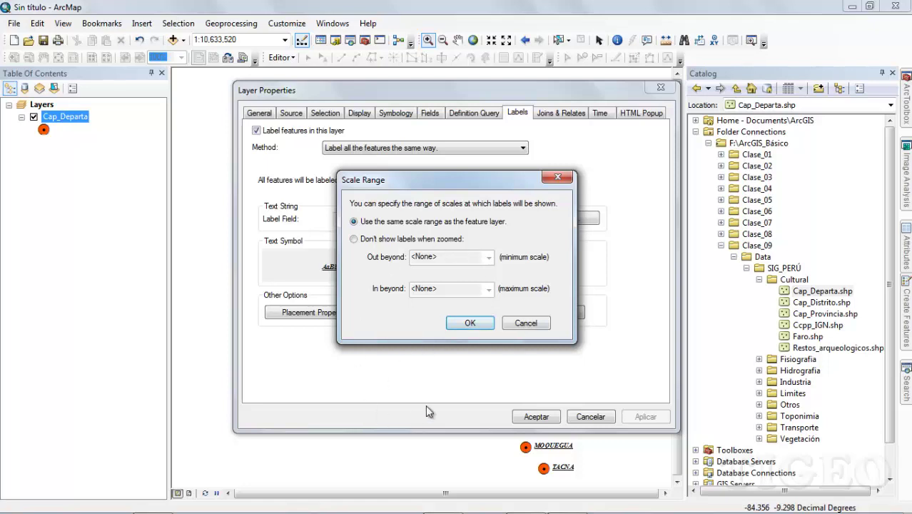
click(470, 323)
Step: Open the predefined label styles for Cap_Departa and preview the Country 3, Capital, County and Large City styles
drag(516, 95, 502, 127)
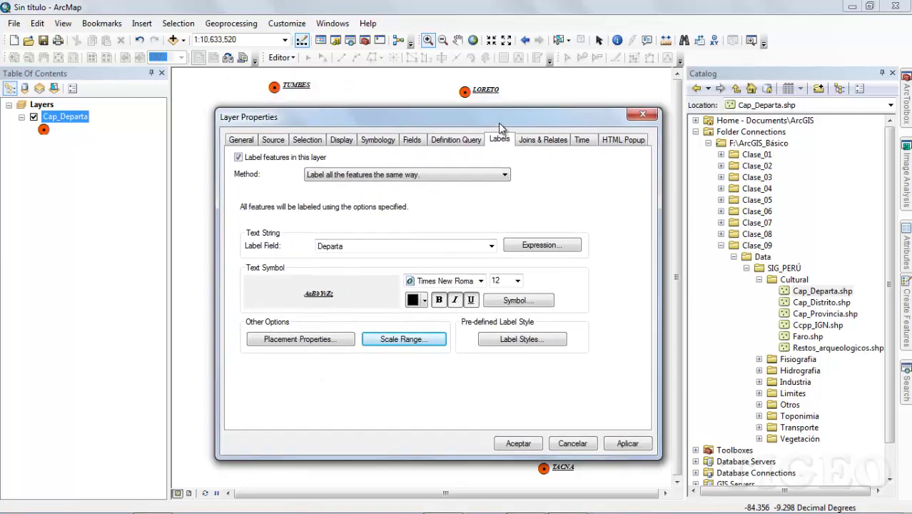
click(520, 340)
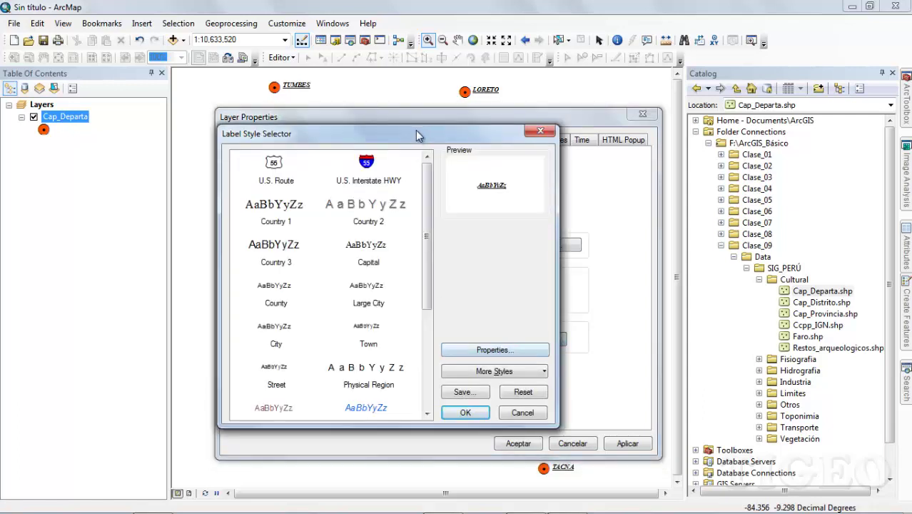
drag(416, 135, 473, 150)
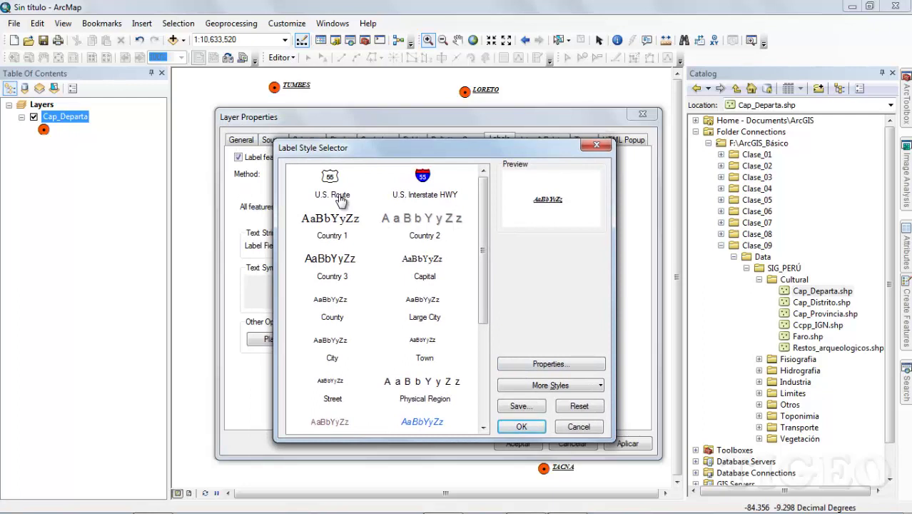
drag(485, 244, 483, 208)
click(333, 251)
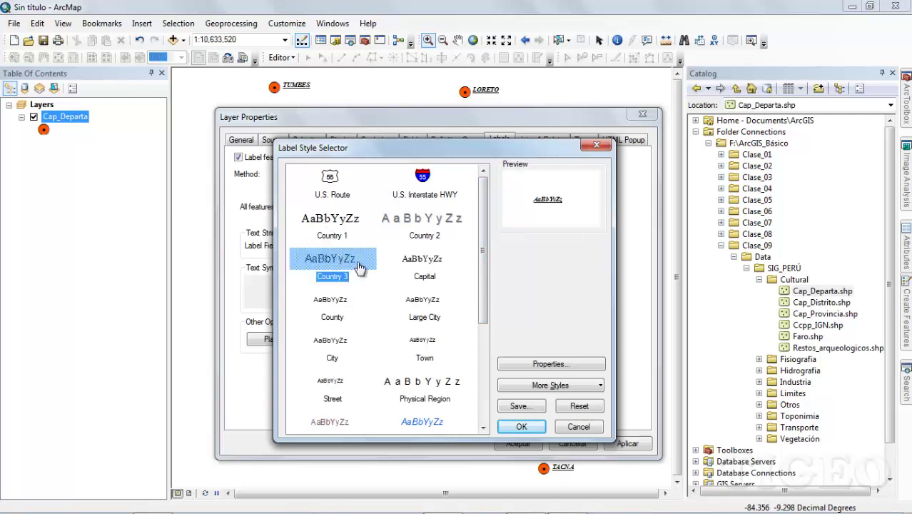
click(428, 278)
click(332, 318)
click(428, 322)
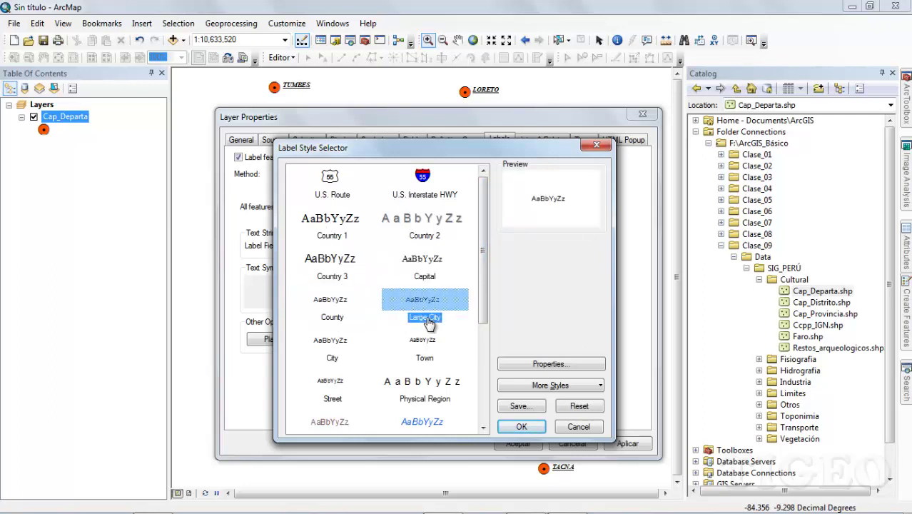
Step: Browse the rest of the predefined label styles and preview the Ocean and River styles
scroll(431, 325, down, 5)
scroll(440, 346, up, 5)
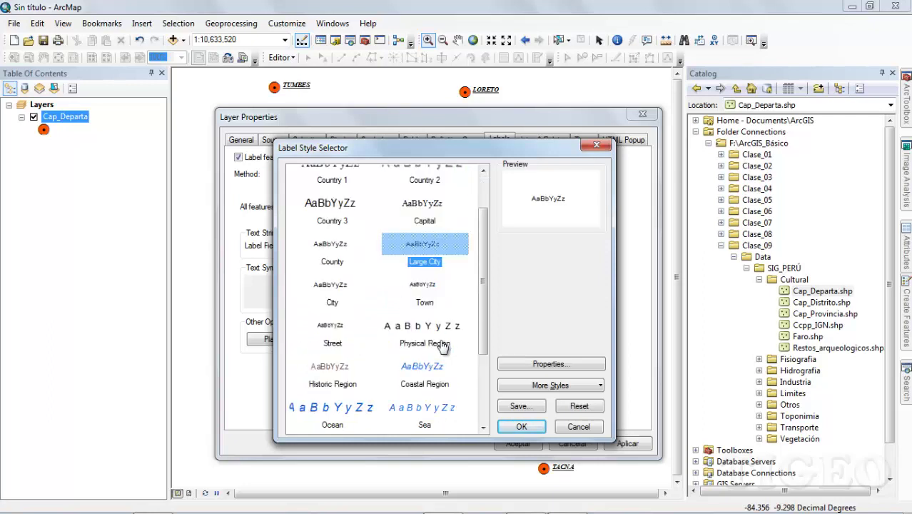
scroll(441, 346, down, 4)
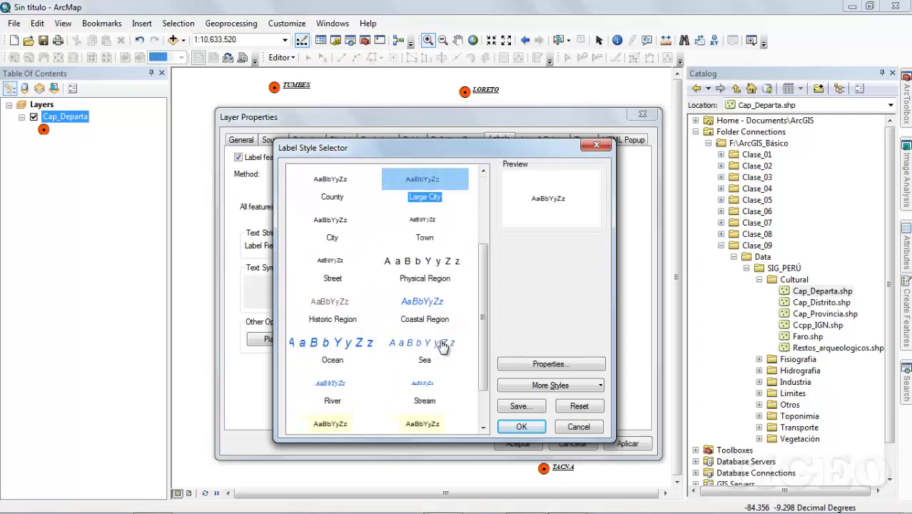
click(350, 286)
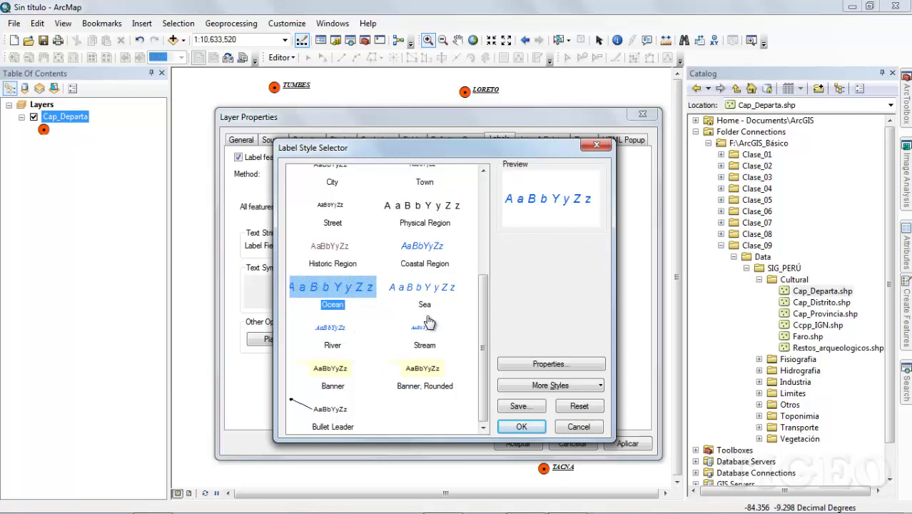
click(338, 349)
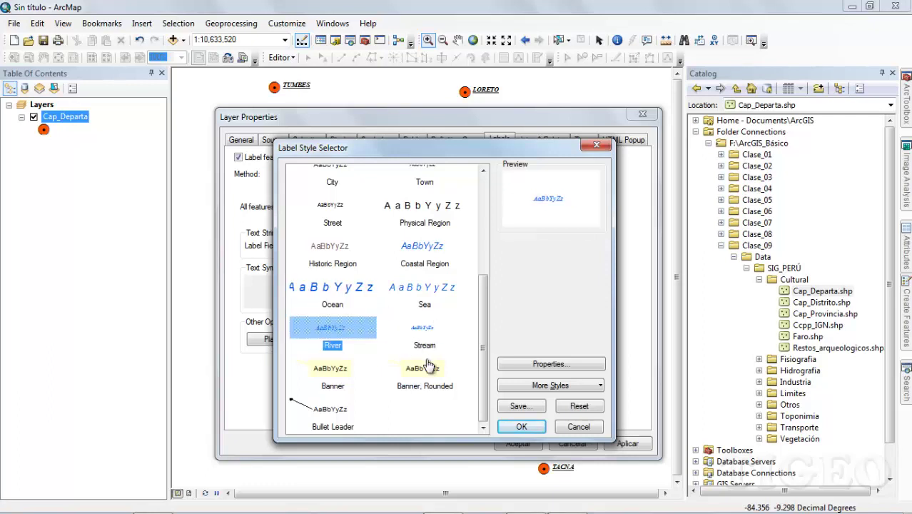
Step: Select the Capital label style and open its text symbol properties to examine the font, size and color settings
scroll(428, 363, up, 4)
click(423, 277)
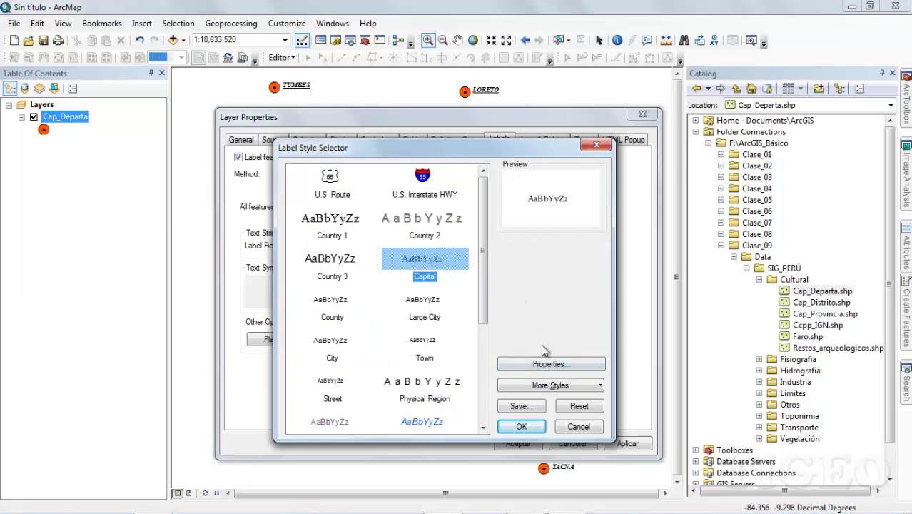
click(554, 365)
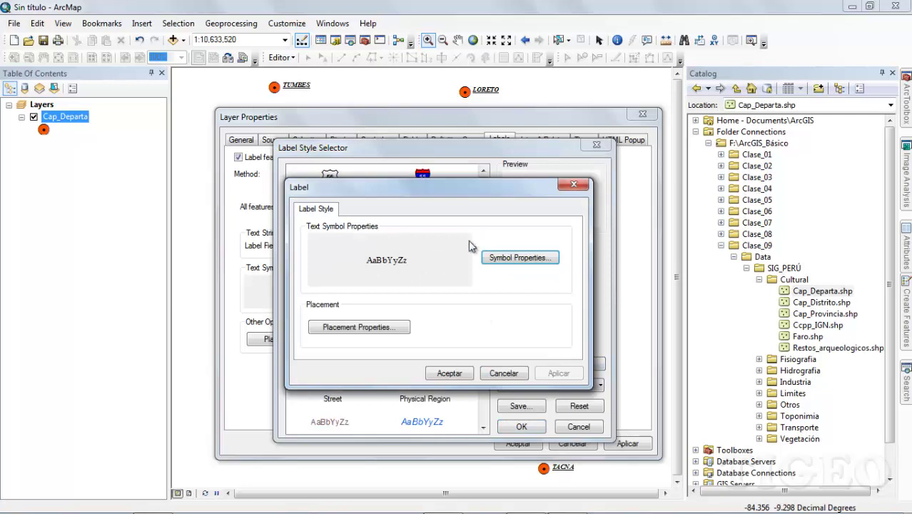
click(511, 264)
drag(665, 143, 352, 140)
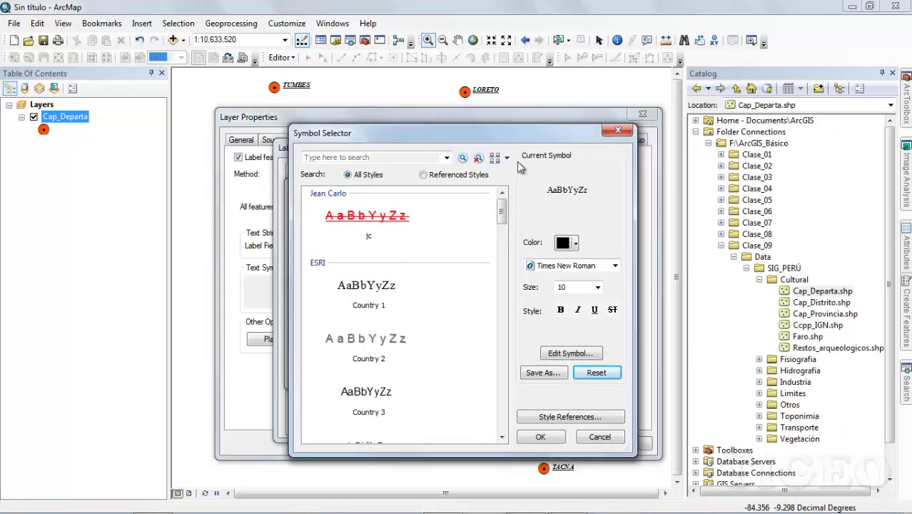
Step: Leave the predefined label styles without applying one and accept the Cap_Departa layer properties
click(617, 130)
click(573, 186)
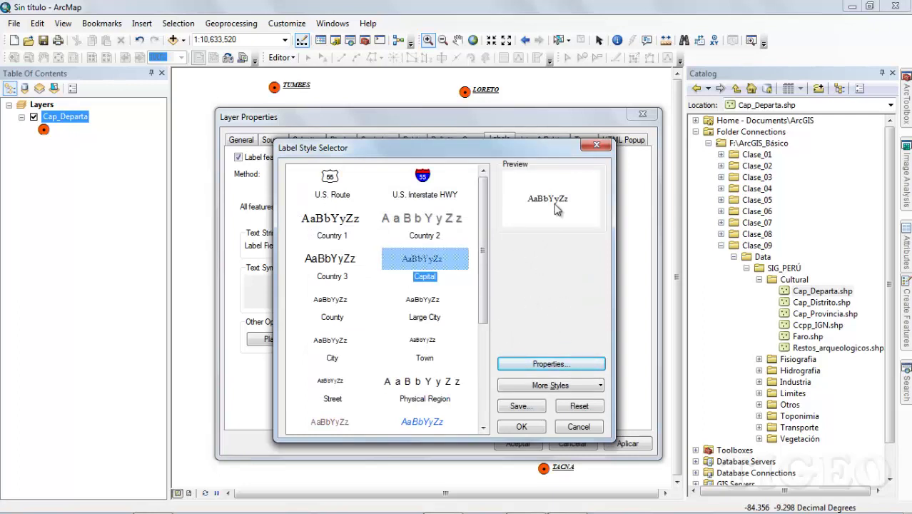
click(596, 144)
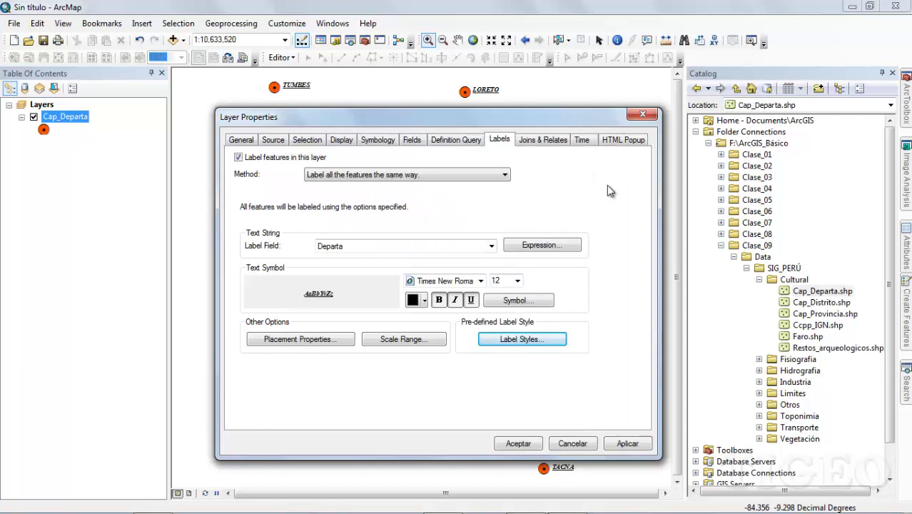
click(518, 443)
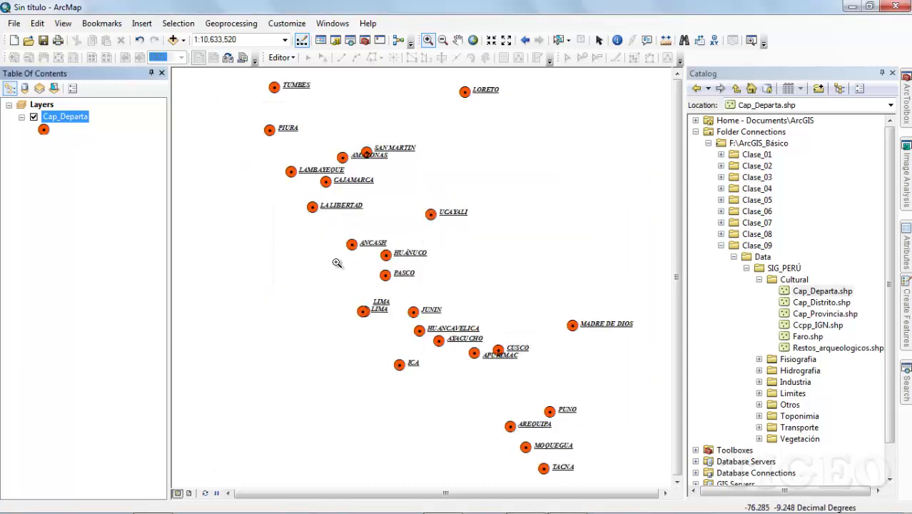